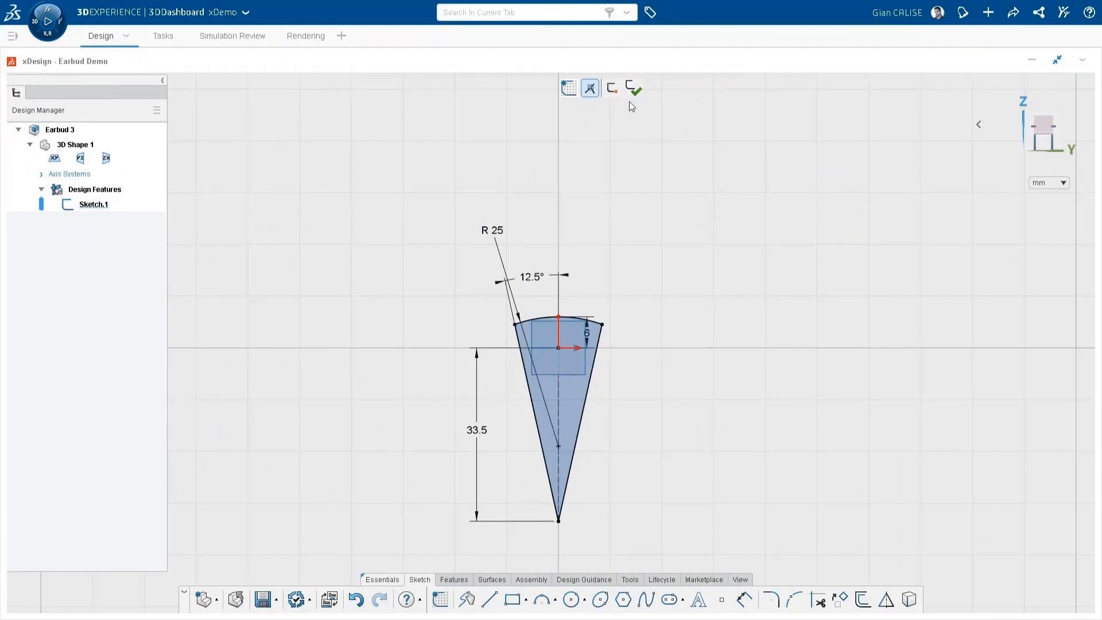
Step: Finish the wedge profile sketch and create a reference plane based on the YZ plane
left_click(634, 88)
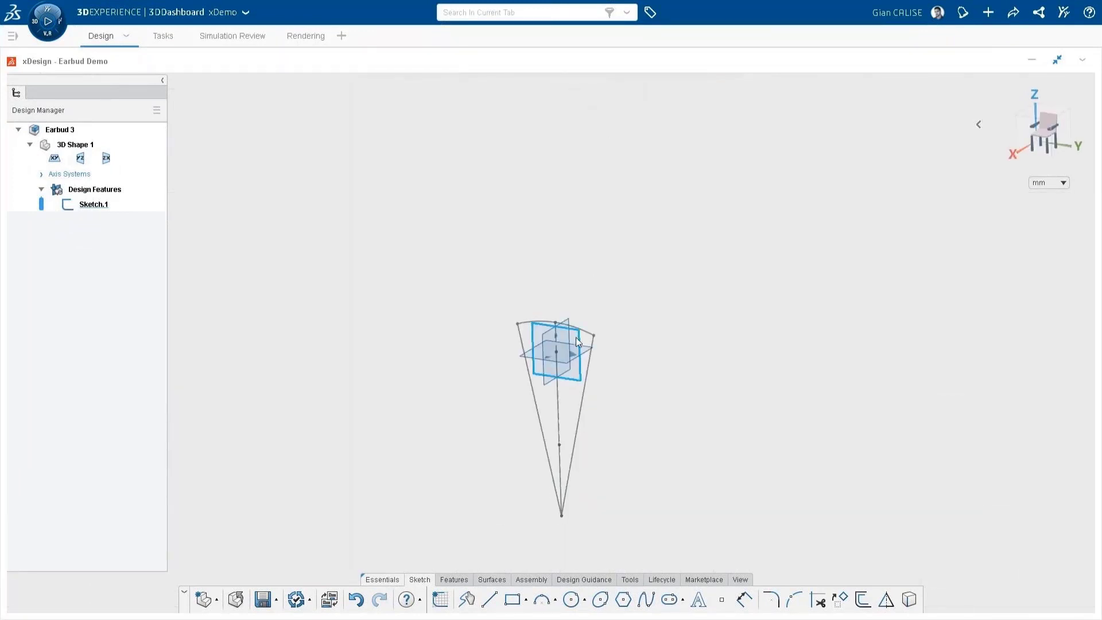
left_click(576, 336)
left_click(615, 293)
key("Return")
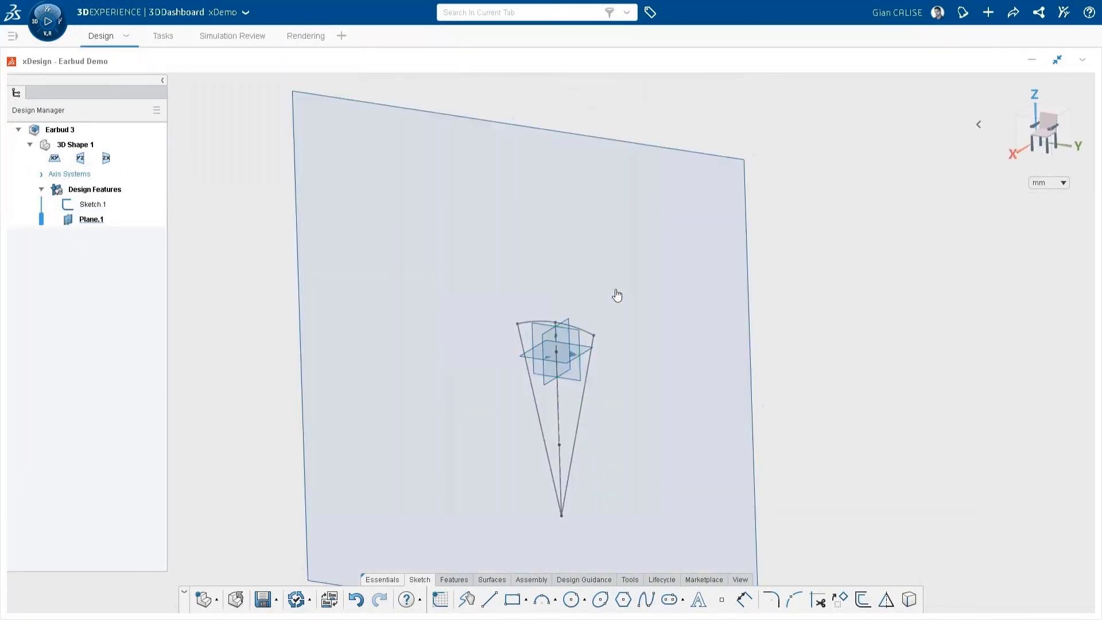
left_click(626, 283)
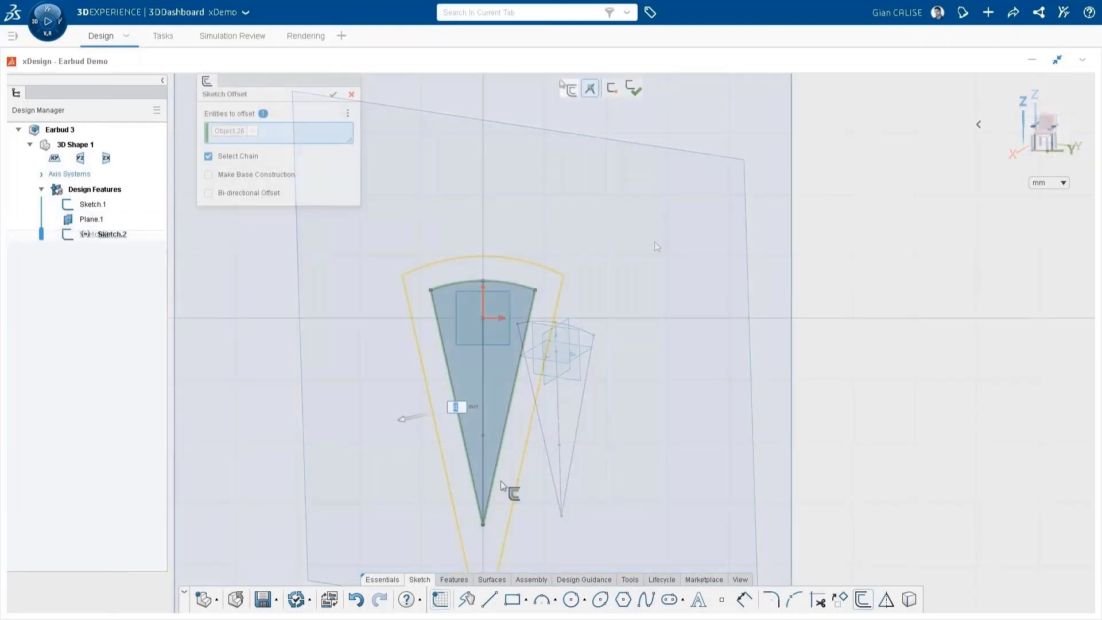
Step: Loft a solid through the three wedge profiles, from the smallest section to the largest
left_click_drag(416, 419, 459, 402)
left_click(333, 94)
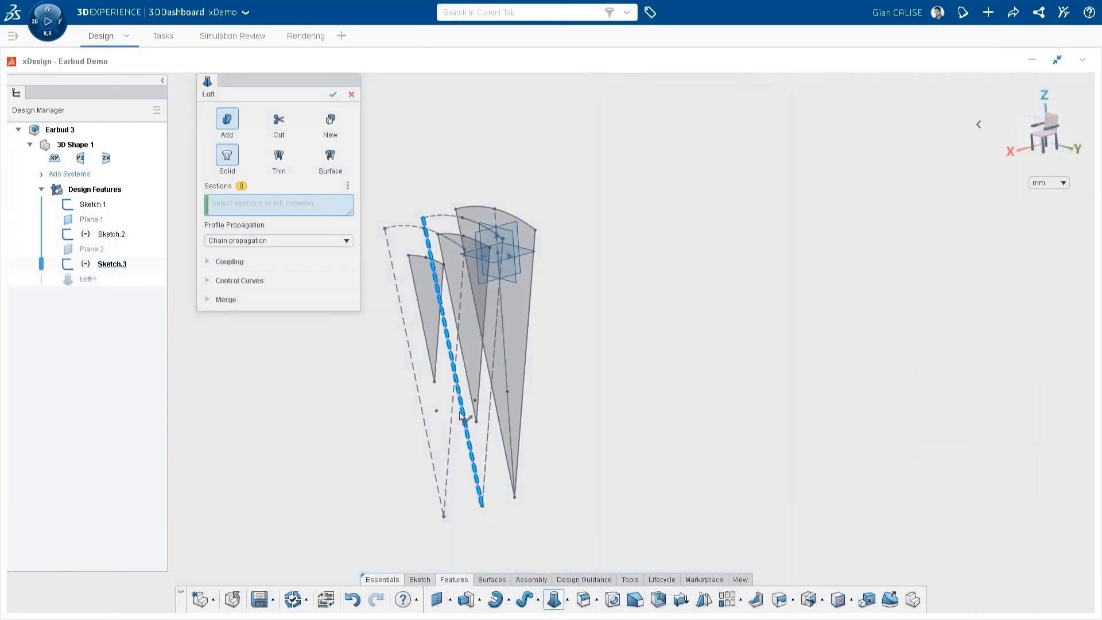
left_click(439, 309)
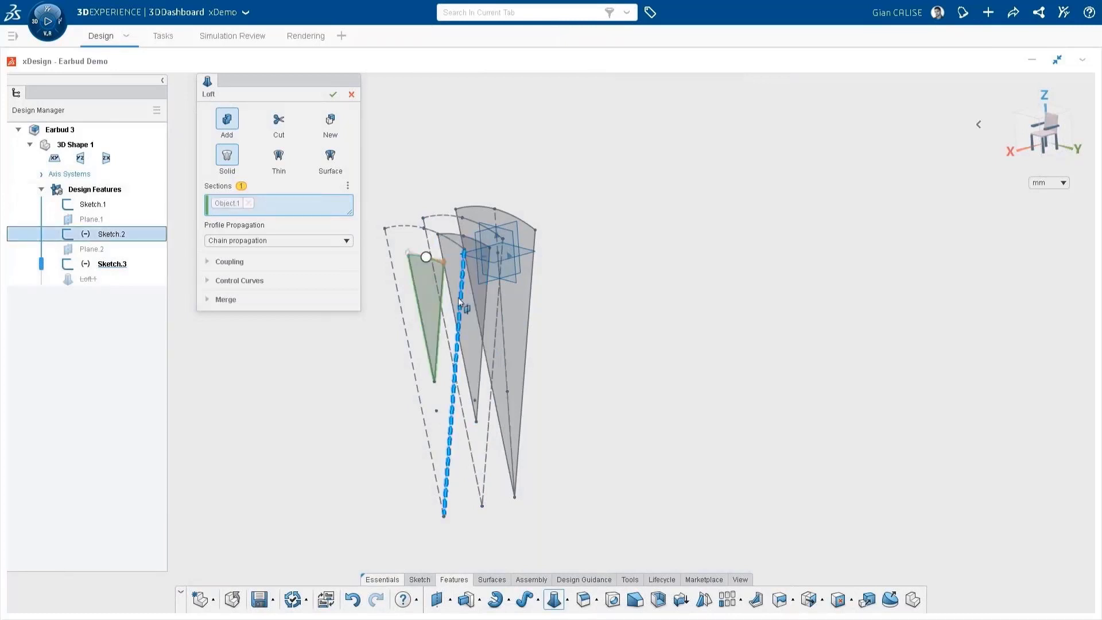
left_click(466, 298)
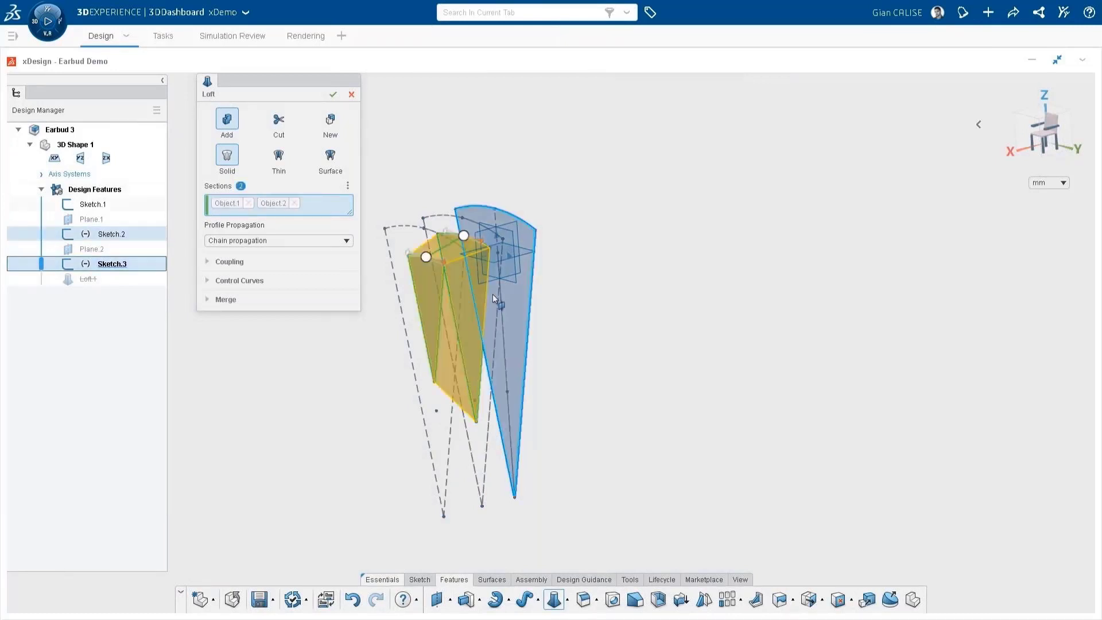
left_click(492, 294)
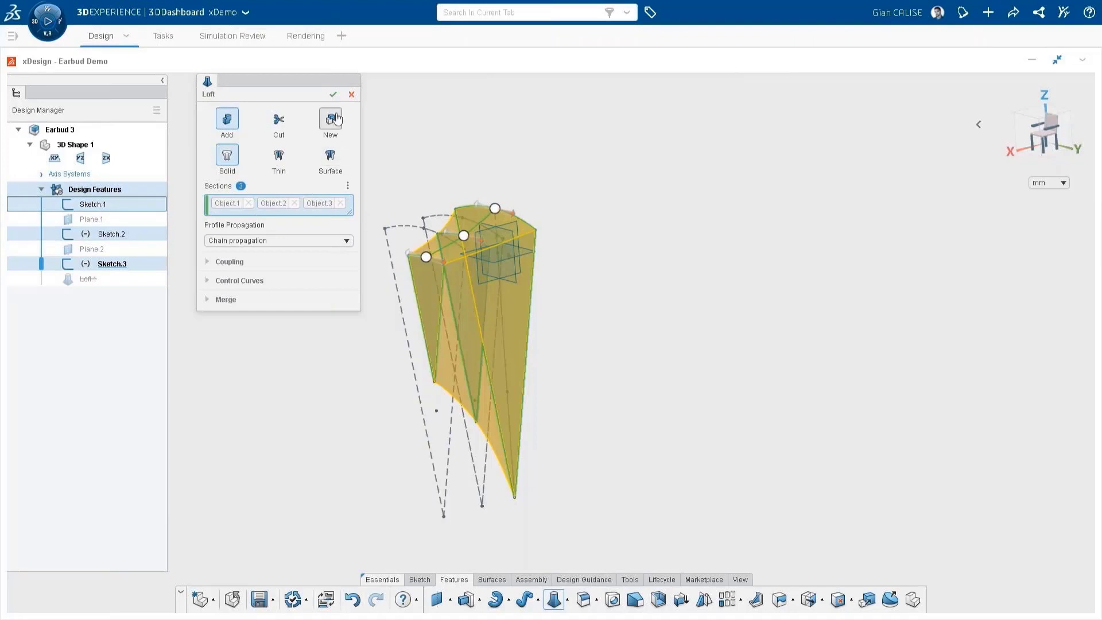
left_click(333, 95)
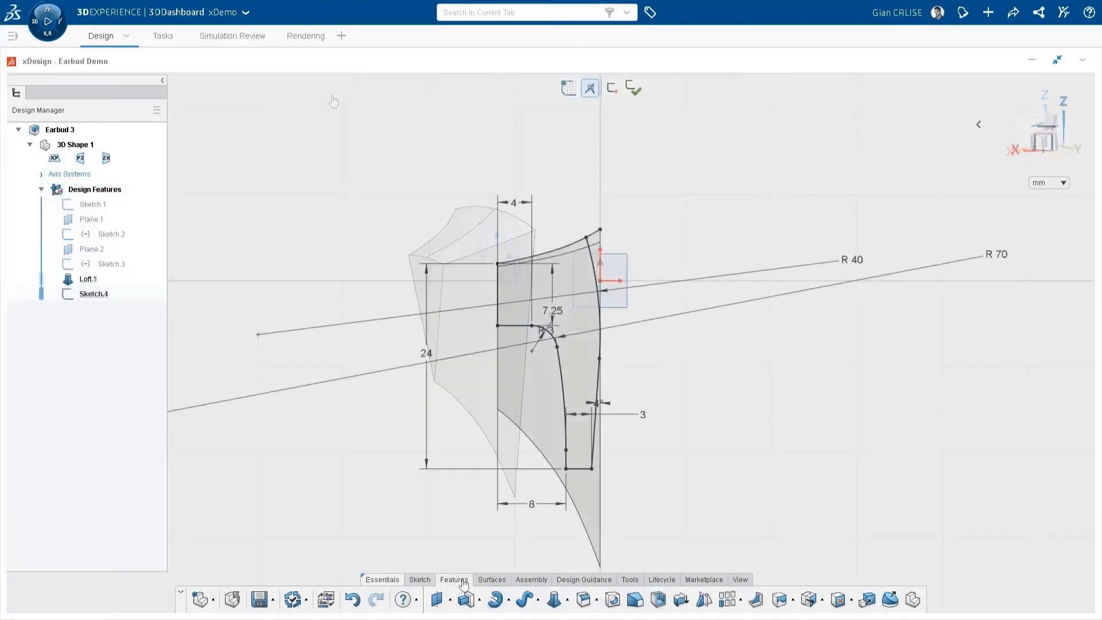
Step: Extrude-cut the lofted stem with the side-profile sketch and fillet the cutout's edges with a 1 mm constant radius
left_click(479, 600)
left_click(486, 573)
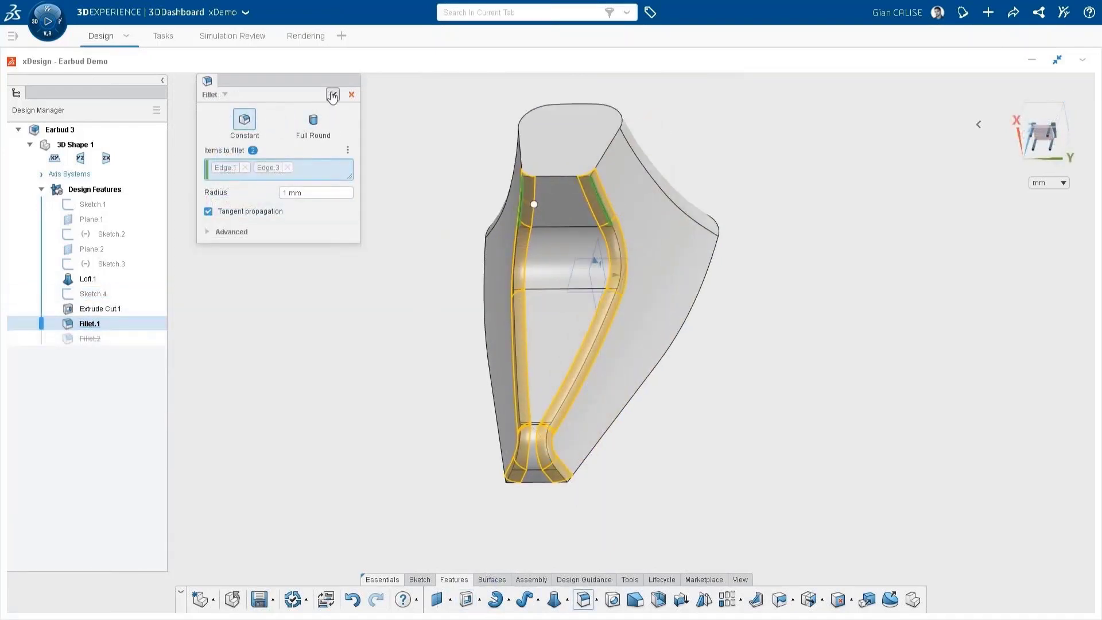
left_click(333, 95)
middle_click_drag(381, 109, 513, 141)
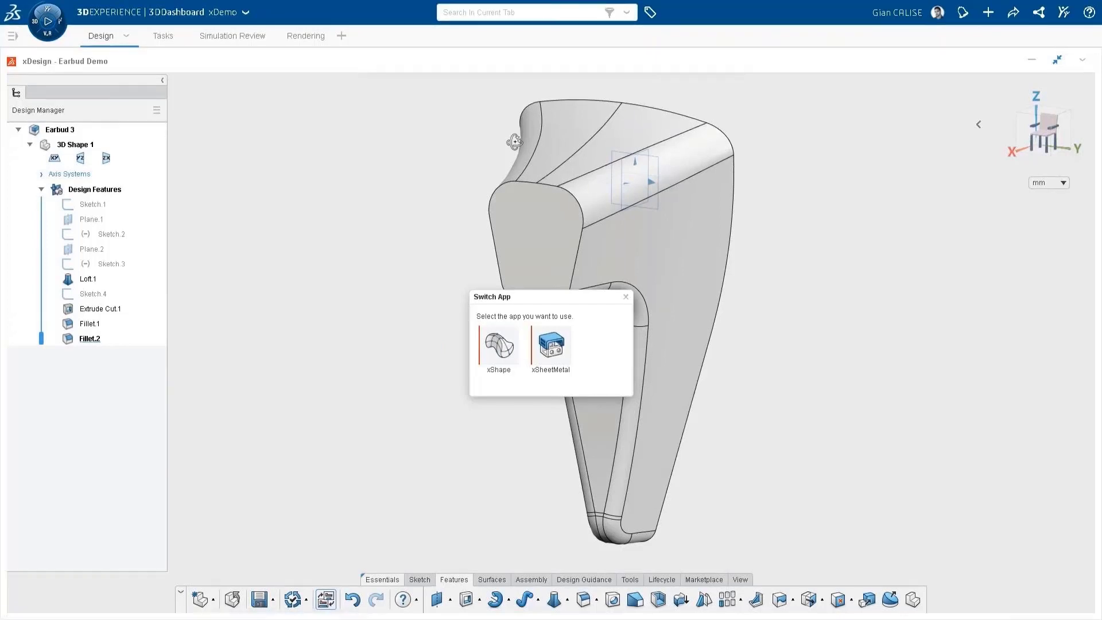
Step: Switch to xShape and insert a subdivision box beside the stem, with one of its division counts reduced to 2
left_click(501, 343)
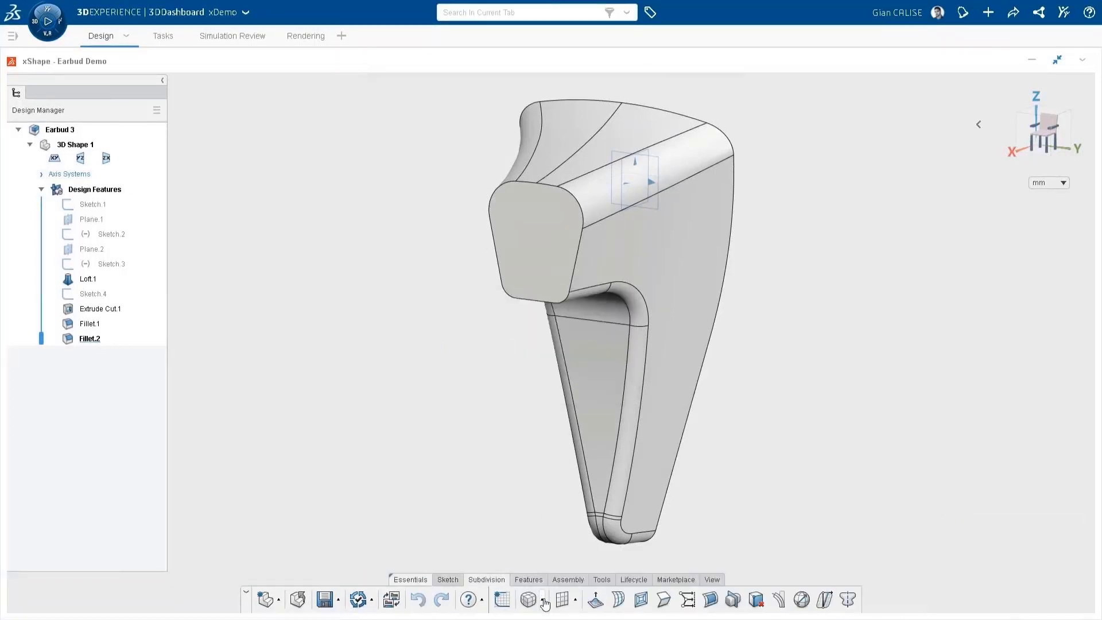
left_click(544, 601)
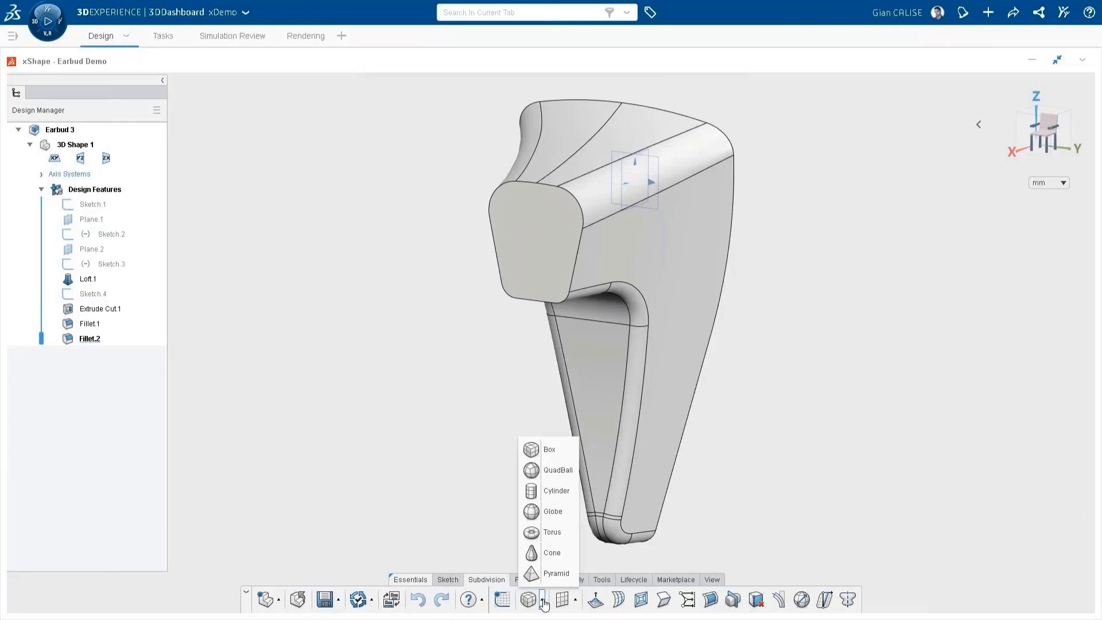
left_click(534, 451)
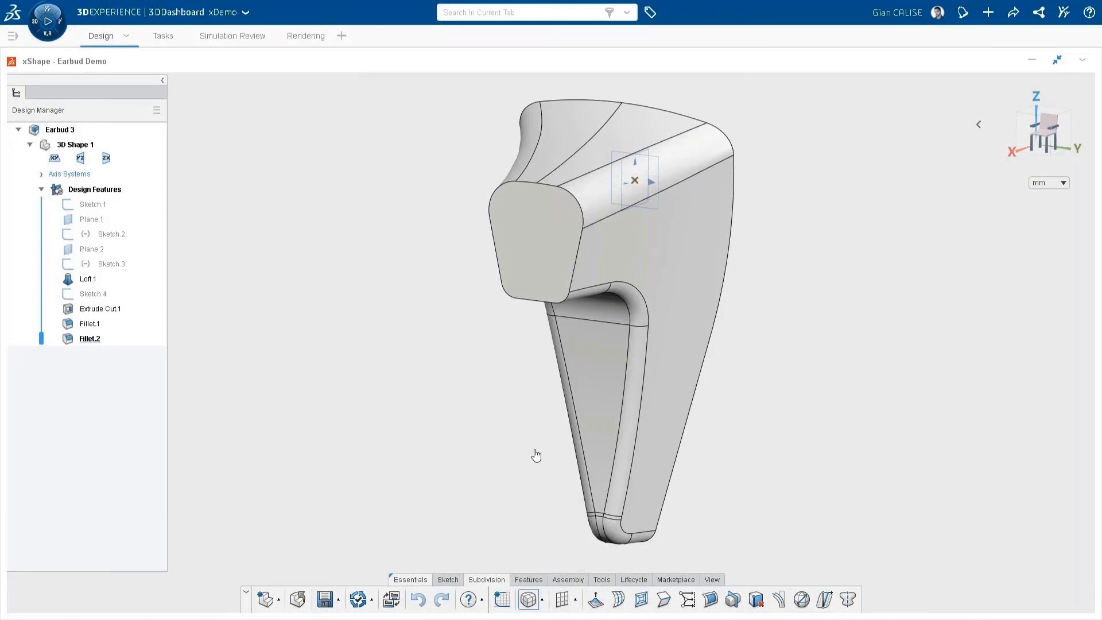
left_click(466, 366)
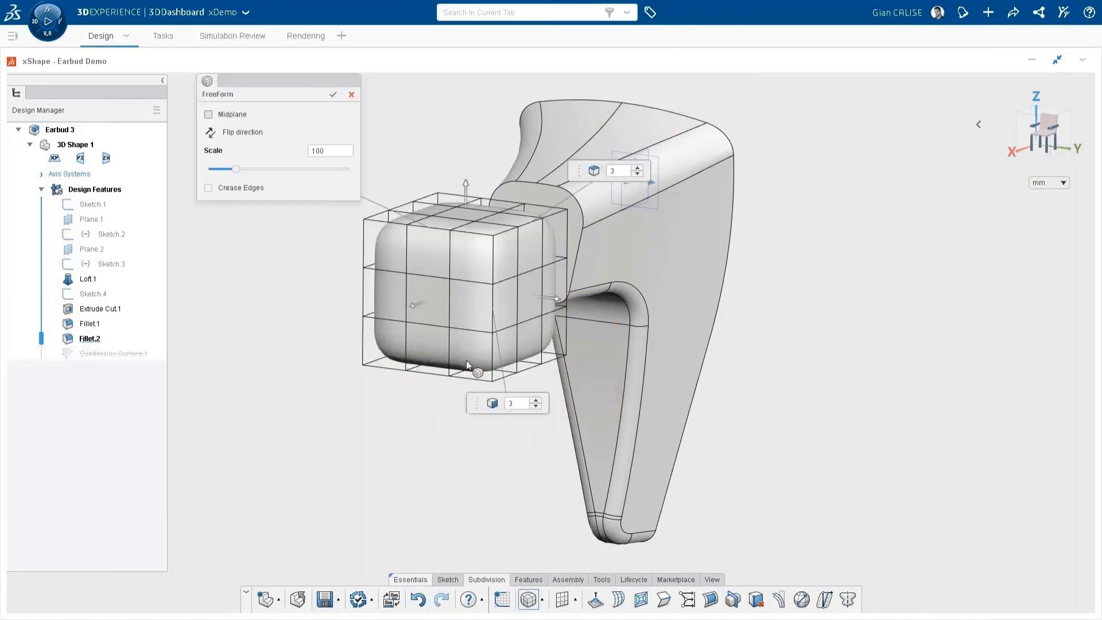
left_click(637, 173)
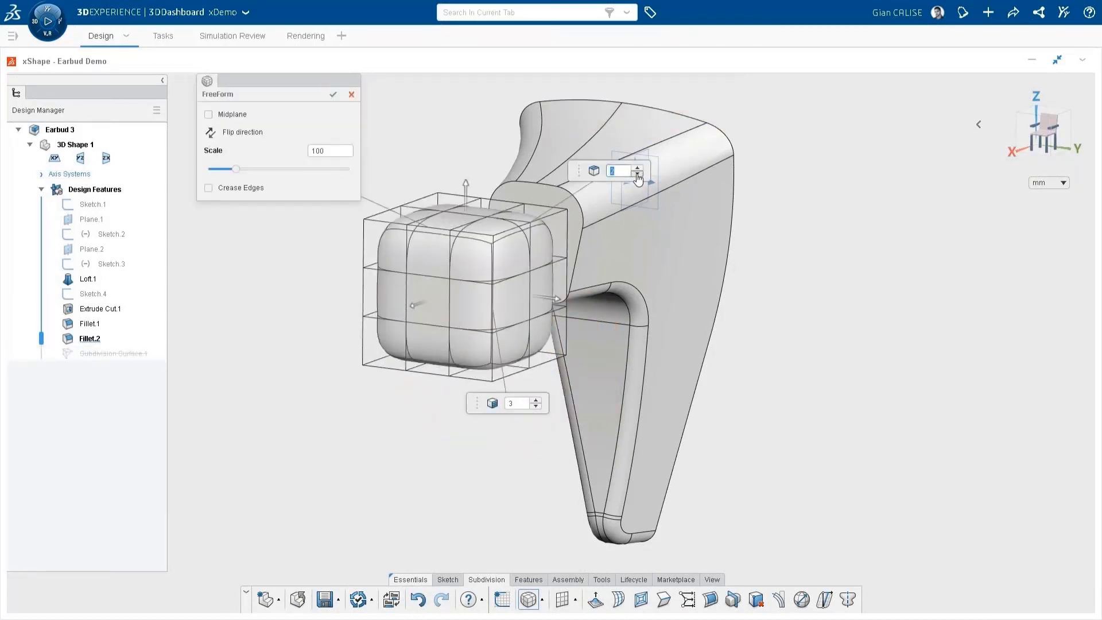
left_click(332, 94)
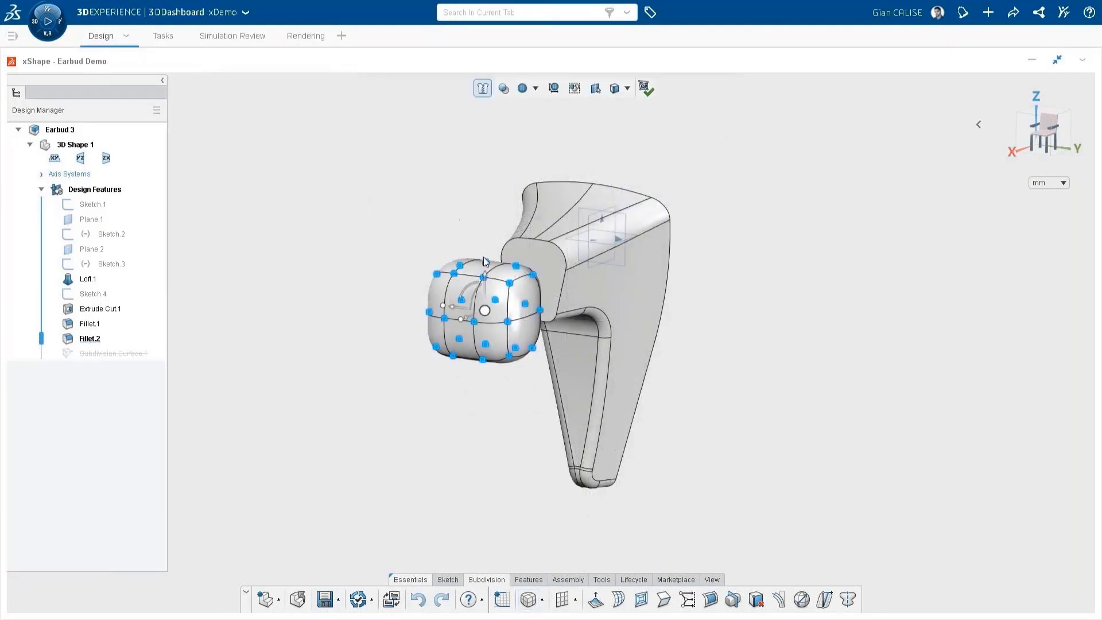
Step: Rescale the whole subdivision box, adjusting its height and widening it slightly along Y
left_click_drag(485, 252, 484, 258)
left_click_drag(443, 304, 431, 306)
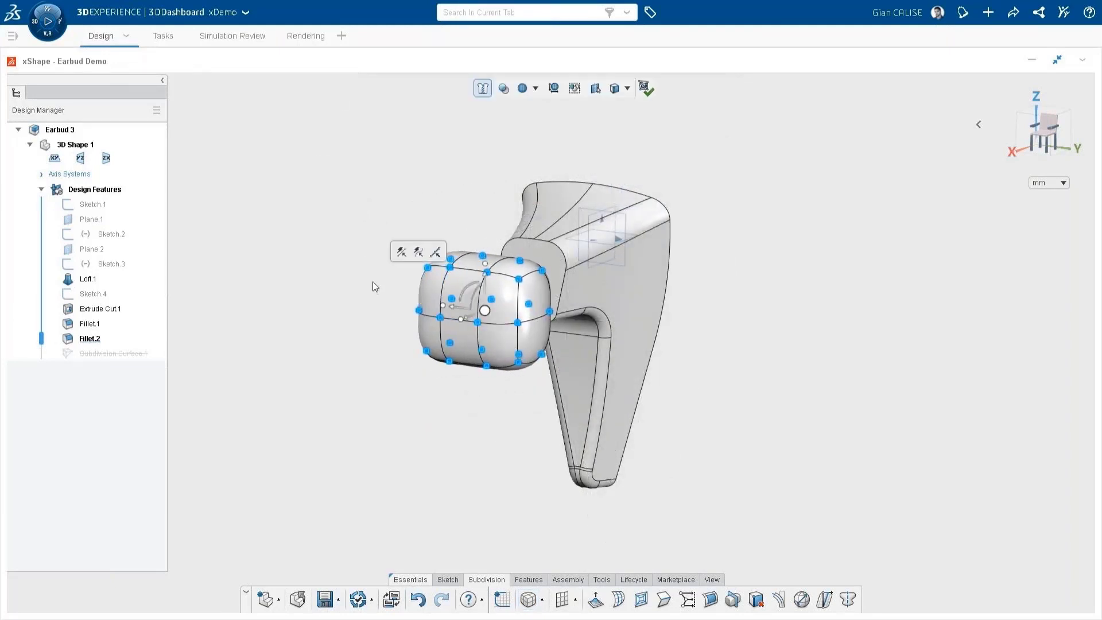
left_click(373, 281)
Step: Select the whole box mesh in the front view, center it over the stem and reduce its height
left_click(1033, 135)
left_click_drag(637, 131, 868, 304)
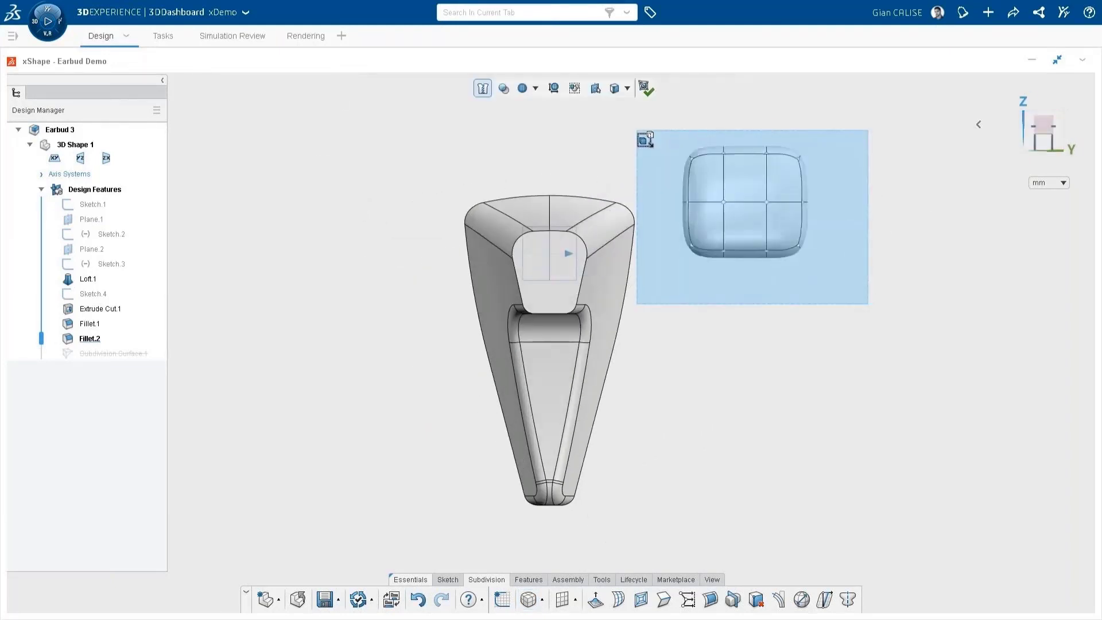
left_click_drag(707, 206, 510, 207)
left_click_drag(550, 240, 552, 297)
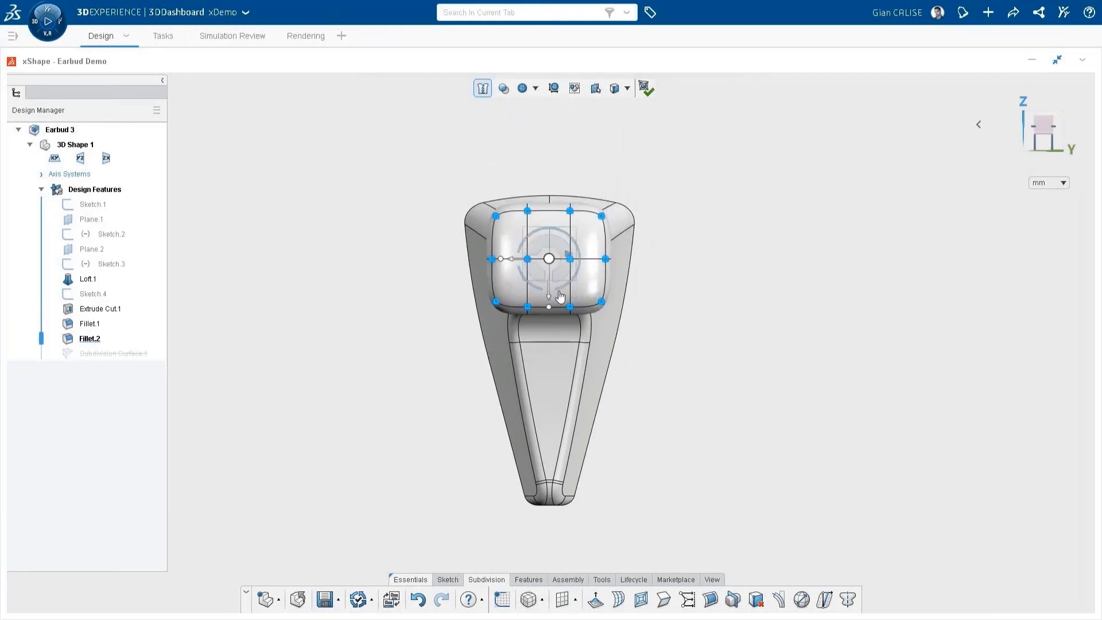
left_click(665, 303)
Step: Select the box's outer side points and stretch the box sideways until it is wider than the stem
mouse_move(668, 314)
left_mouse_down()
mouse_move(611, 248)
mouse_move(682, 262)
mouse_move(663, 260)
left_mouse_up()
left_click_drag(426, 171, 511, 325)
left_click_drag(494, 258, 468, 259)
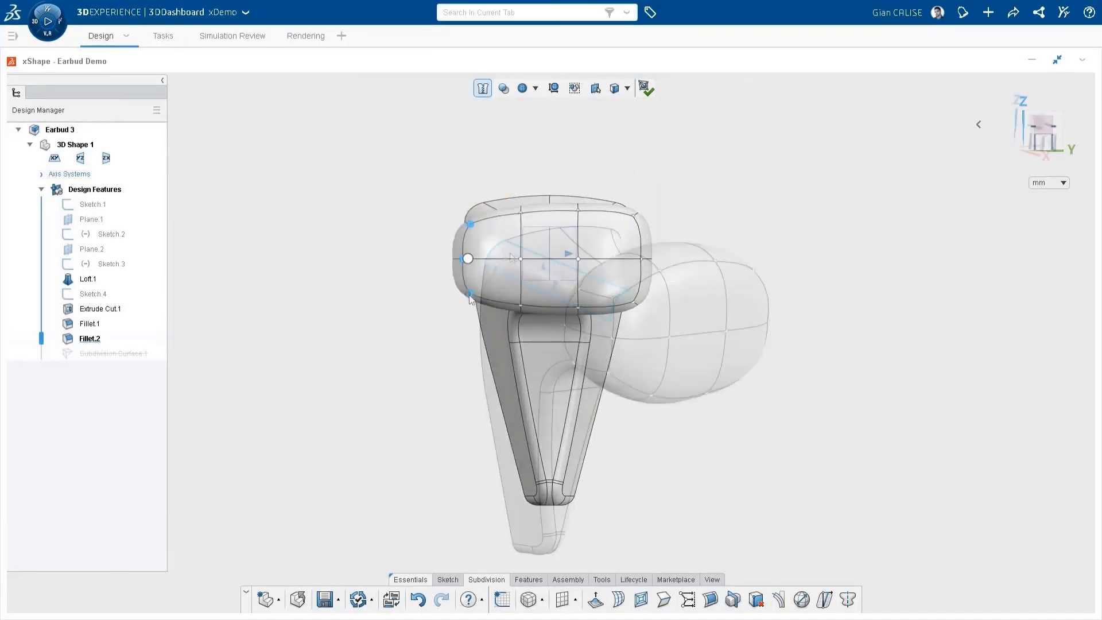
Step: Pull the pair of faces at the side end of the box outward and shrink them into a narrower tip
left_click(595, 344)
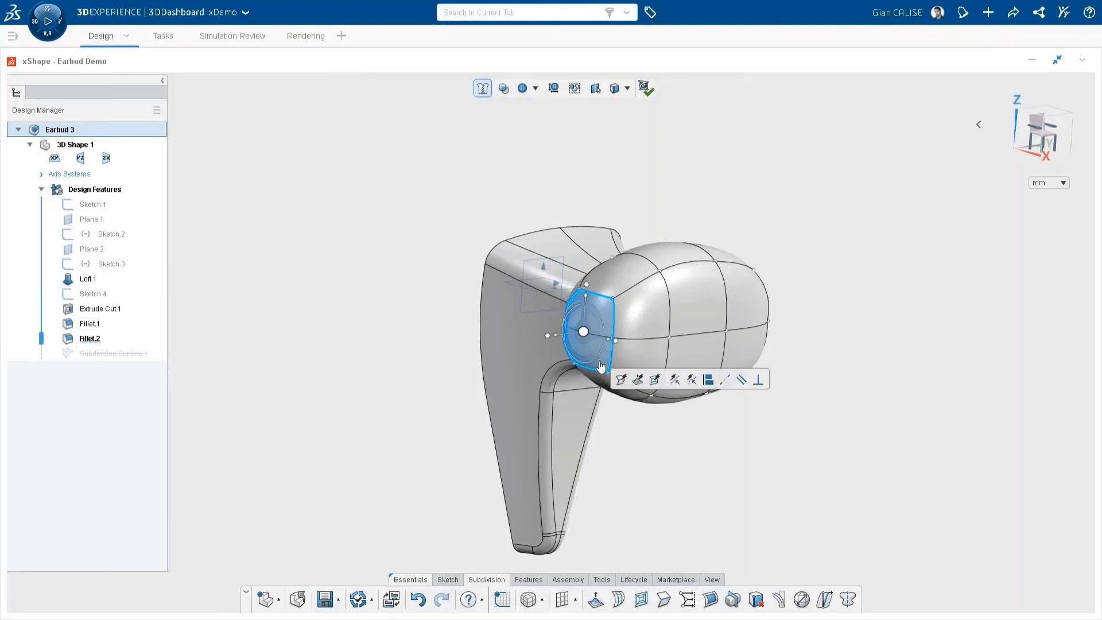
left_click(622, 380)
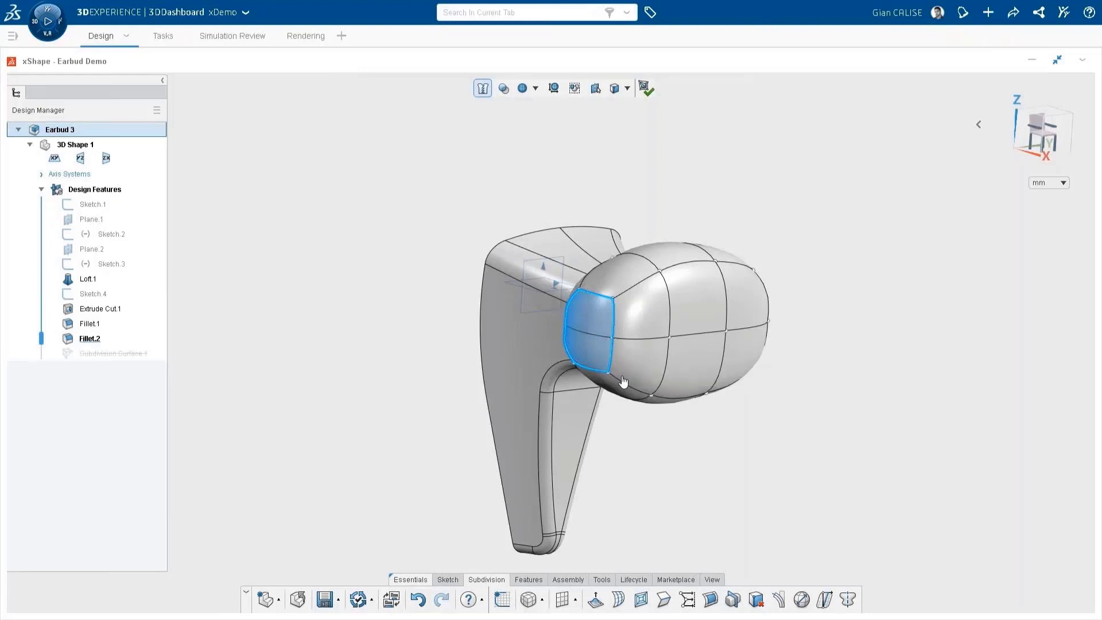
left_click(597, 330, "ctrl")
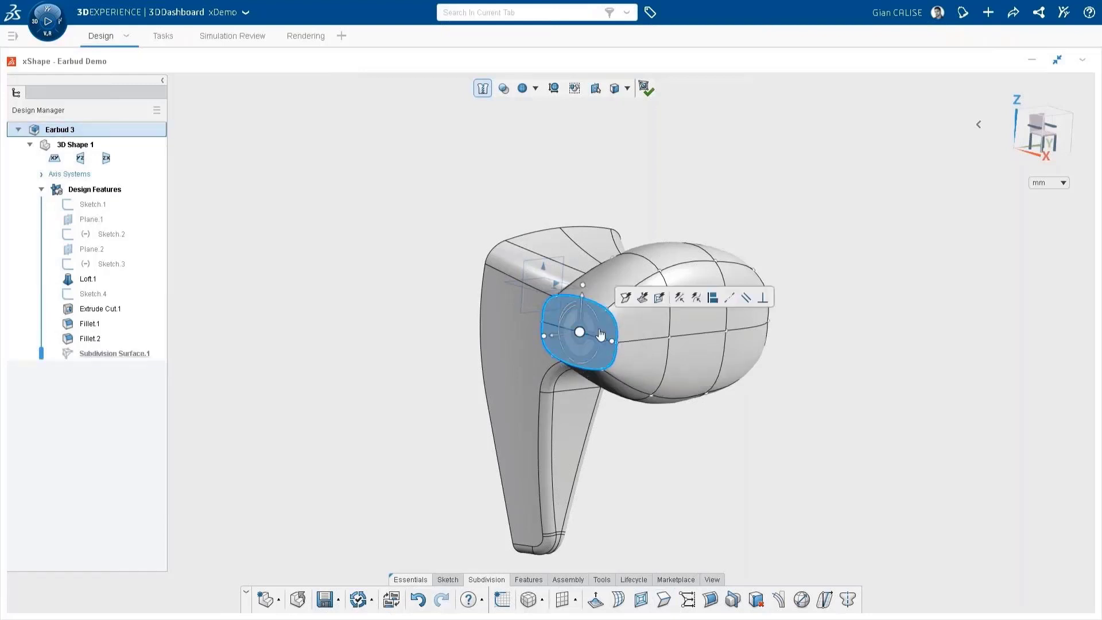
middle_click_drag(598, 328, 599, 376)
left_click_drag(609, 400, 590, 390)
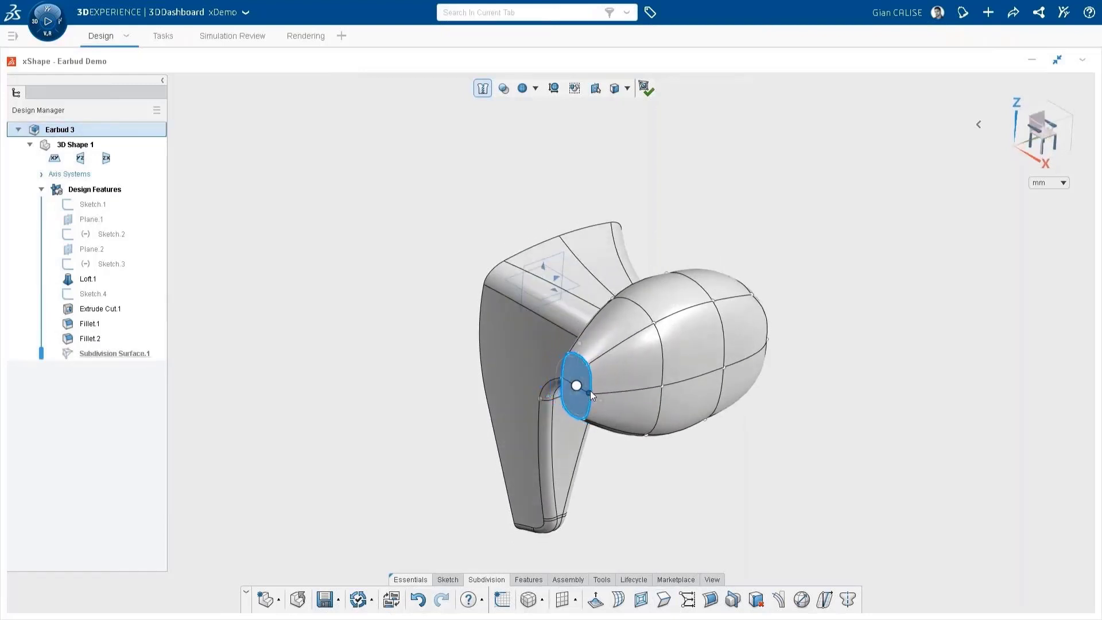
Step: Shift the bud's tip away from the stem along X in the top view and tilt it slightly
left_click(580, 349, "ctrl")
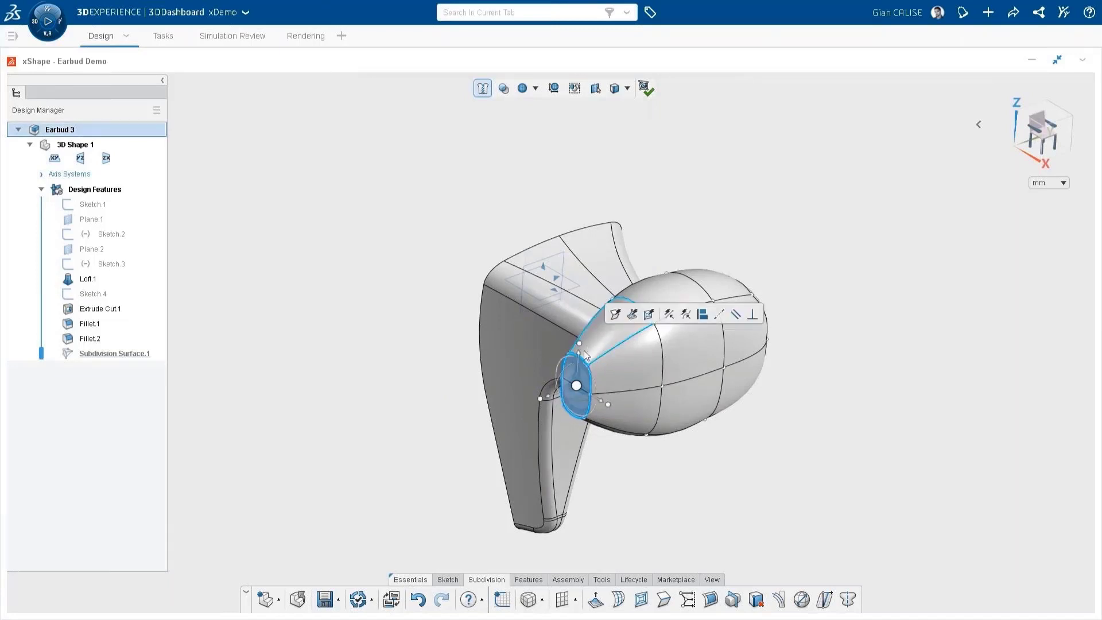
left_click(1040, 114)
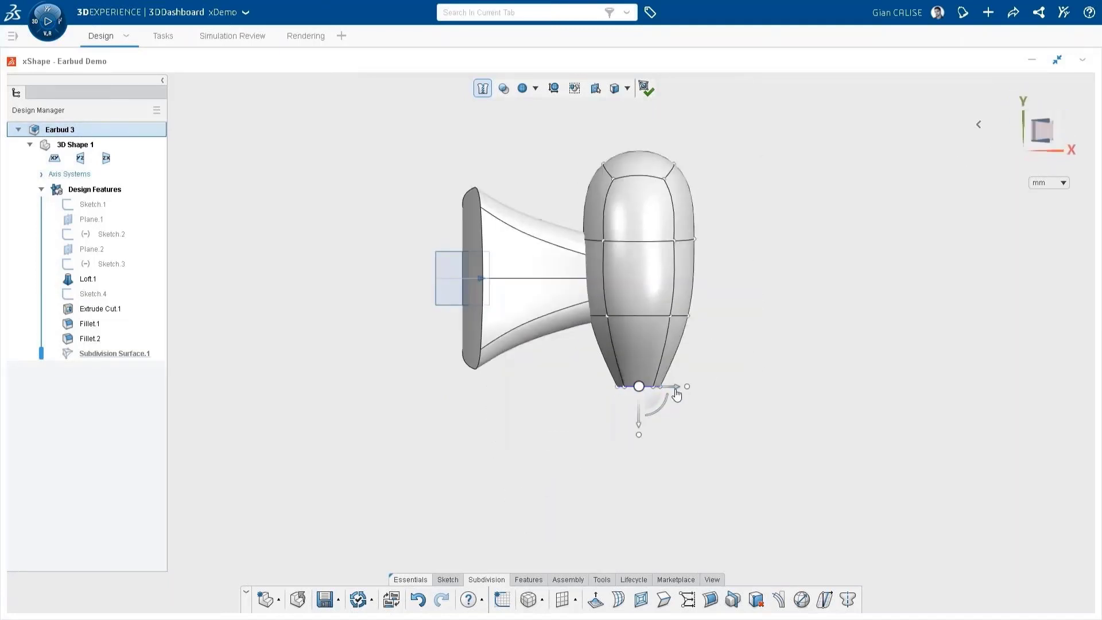
left_click_drag(676, 389, 701, 386)
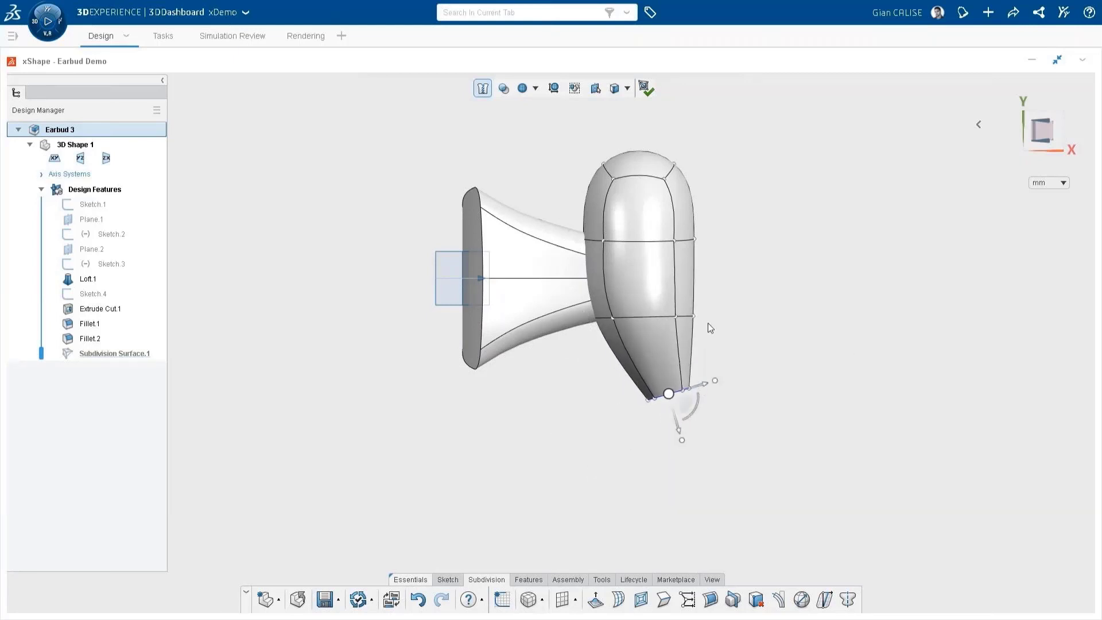
Step: Select the two middle rings of mesh points, set the manipulator orientation to XYZ and widen the bud along X
left_click_drag(712, 331, 581, 217)
left_click(640, 279)
left_click(649, 320)
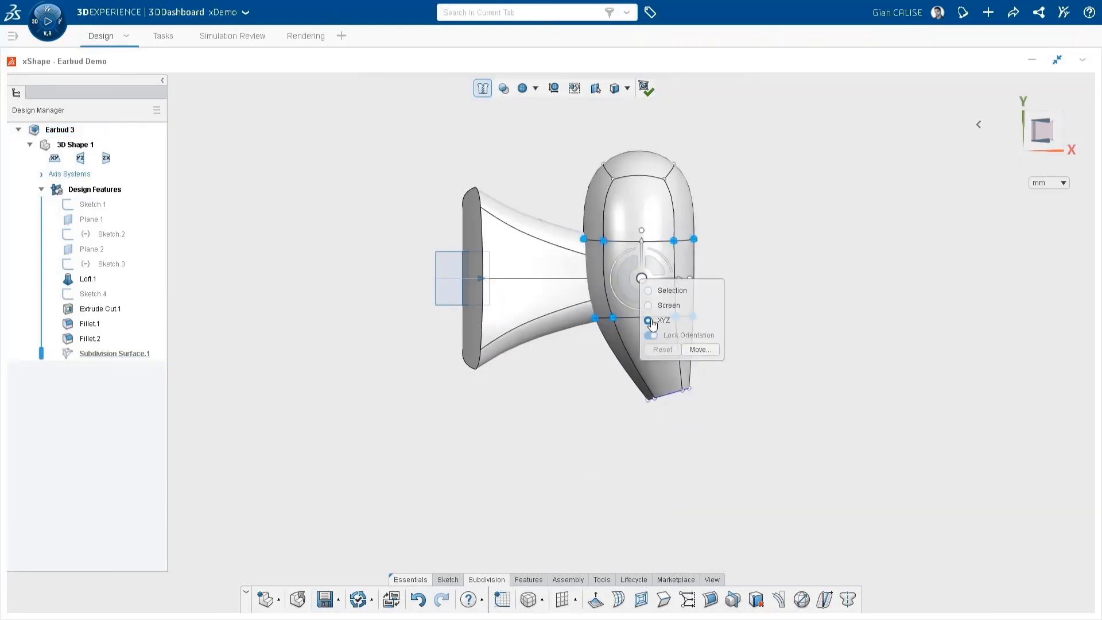
left_click_drag(689, 280, 700, 281)
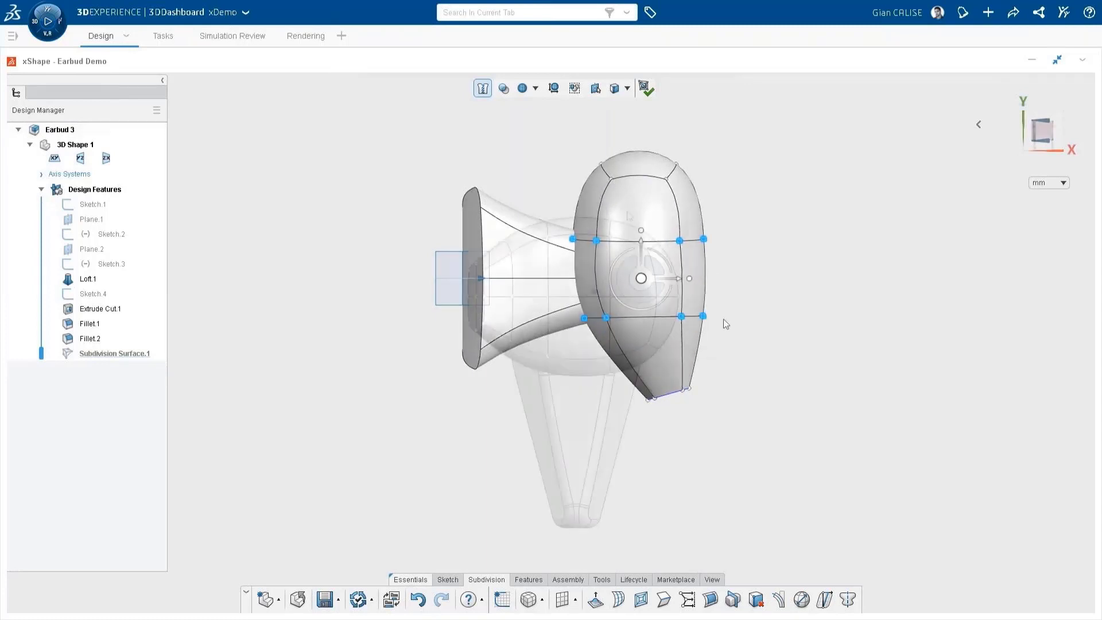
Step: Adjust groups of the bud's outer mesh points in the front view and reposition the whole mesh relative to the stem
left_click_drag(716, 374, 635, 201)
left_click_drag(636, 202, 489, 184)
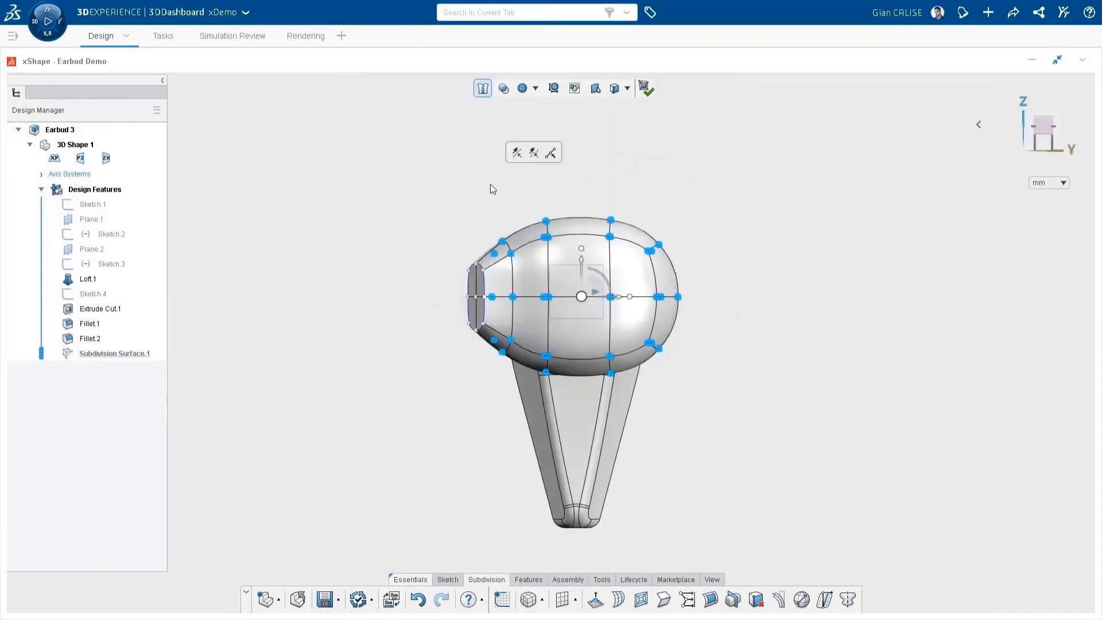
left_click_drag(582, 246, 583, 249)
left_click_drag(436, 226, 489, 348)
left_click_drag(476, 250, 477, 258)
left_click_drag(411, 156, 708, 396)
left_click_drag(584, 277, 551, 300)
Step: Move the remaining groups of bud mesh points to refine its rounded outline toward the tip
middle_click_drag(453, 222, 710, 241)
left_click_drag(708, 315, 714, 322)
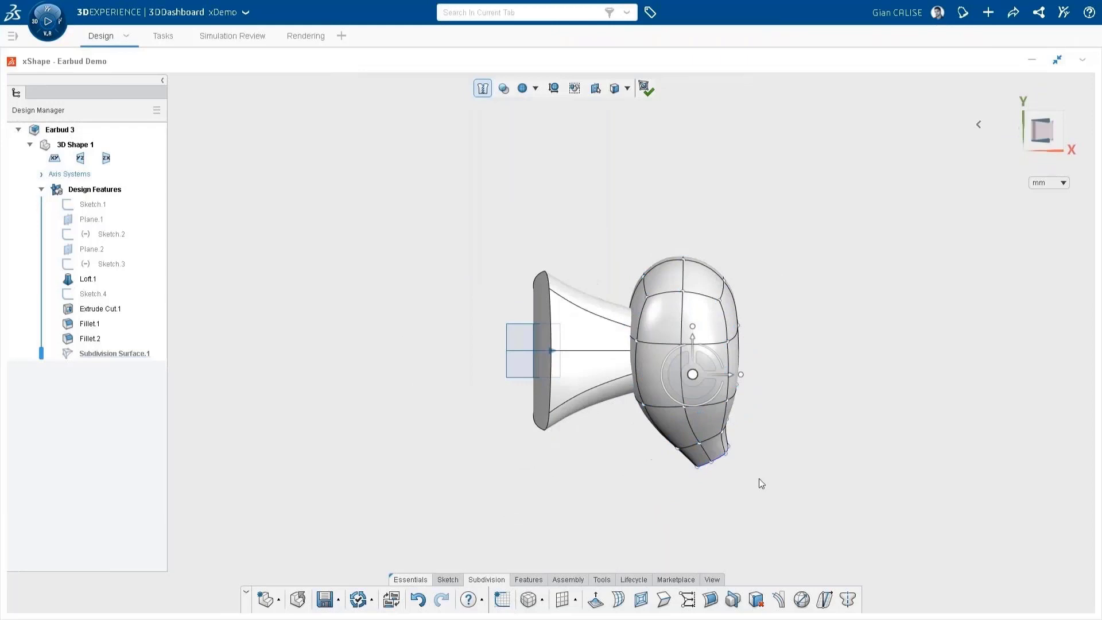
left_click_drag(777, 494, 611, 221)
left_click_drag(740, 374, 734, 379)
middle_click_drag(741, 396, 630, 258)
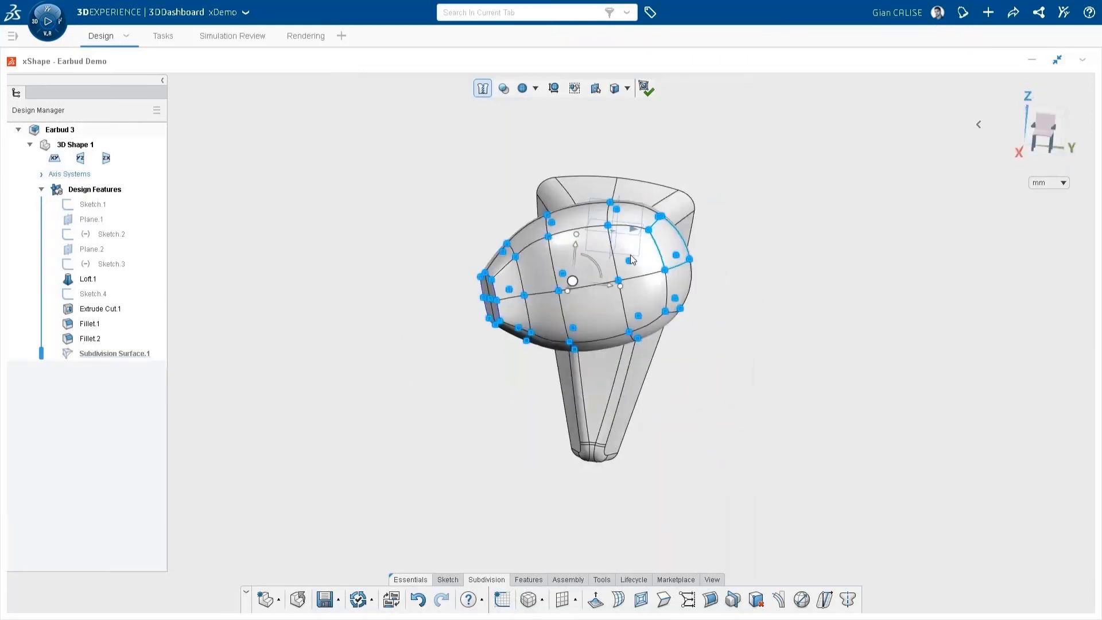
Step: Finish the subdivision bud, combining it with the stem, and switch back to xDesign
left_click(764, 272)
middle_click_drag(764, 272, 969, 302)
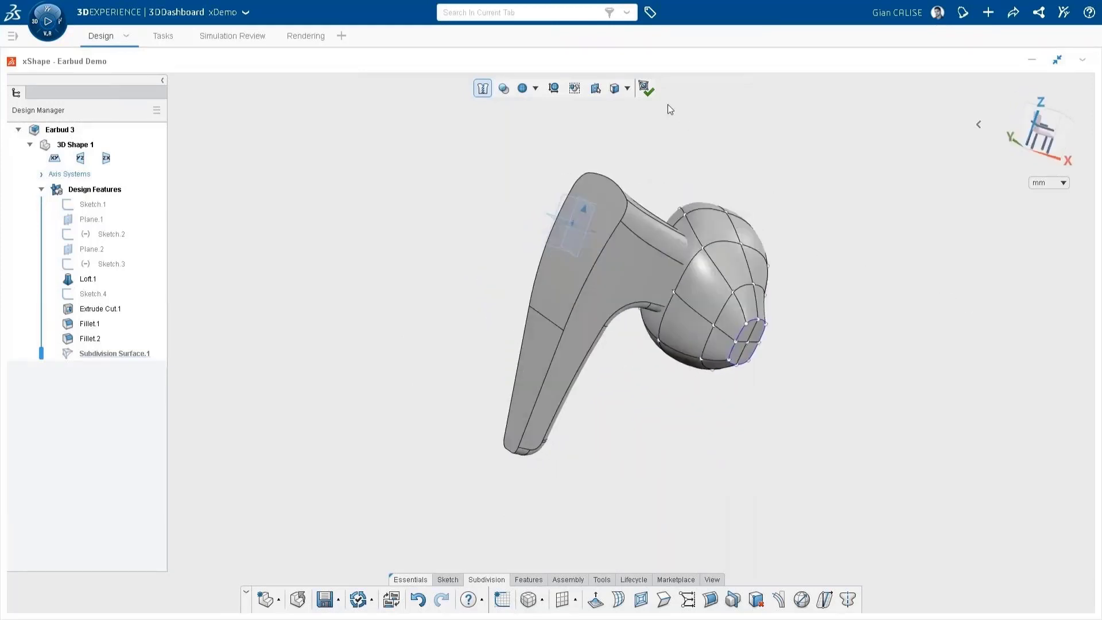
left_click(645, 88)
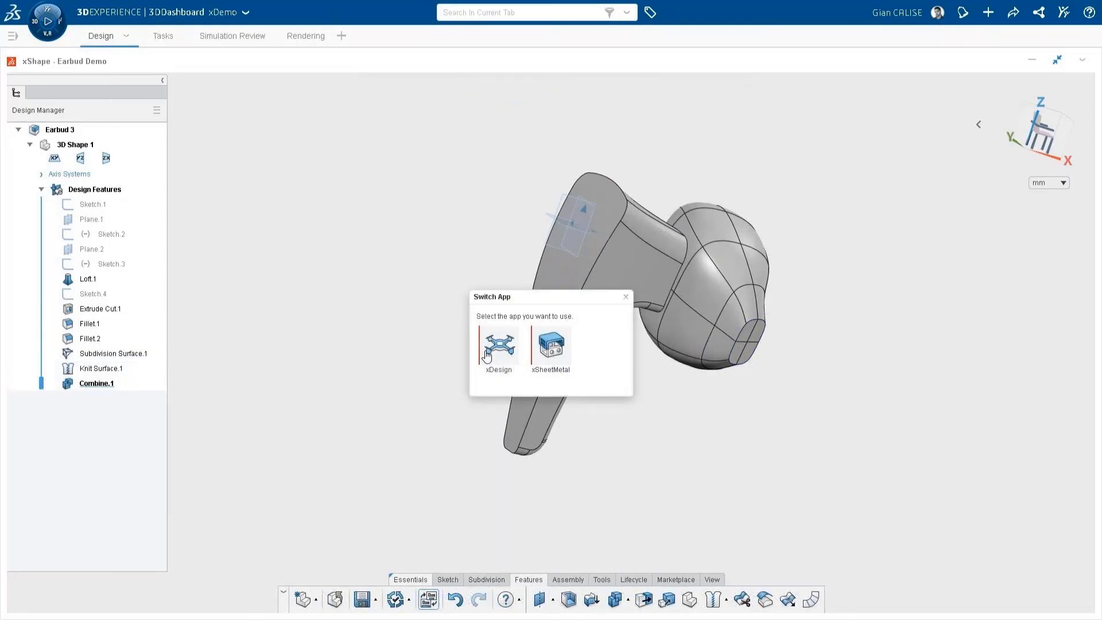
left_click(497, 346)
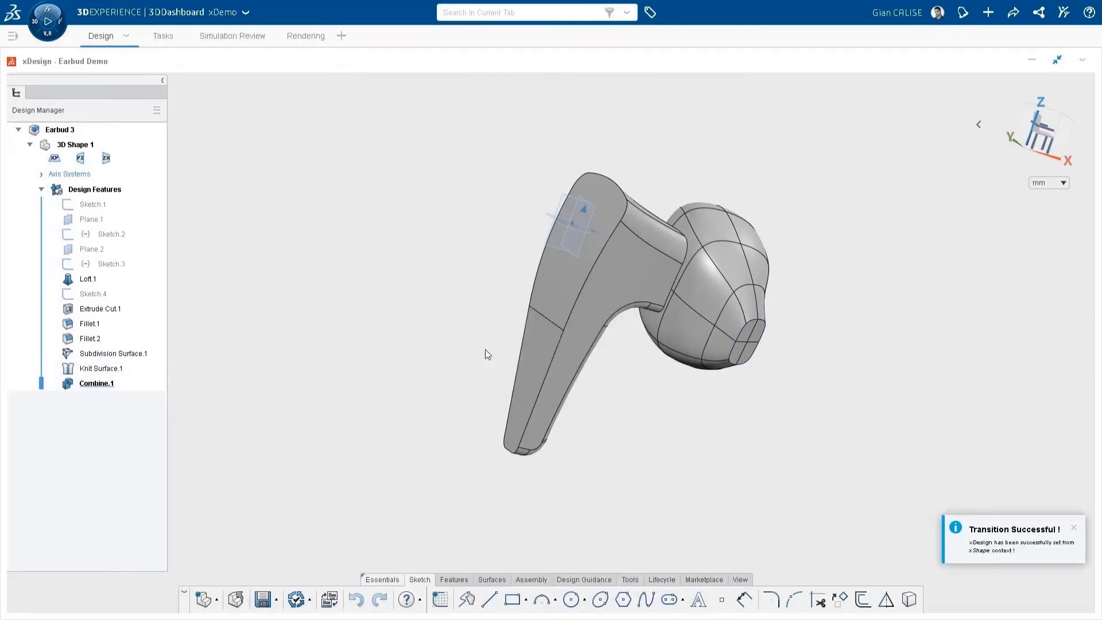
Step: Fillet the edge where the stem meets the bud with a 2 mm radius and save the component
right_click(484, 354)
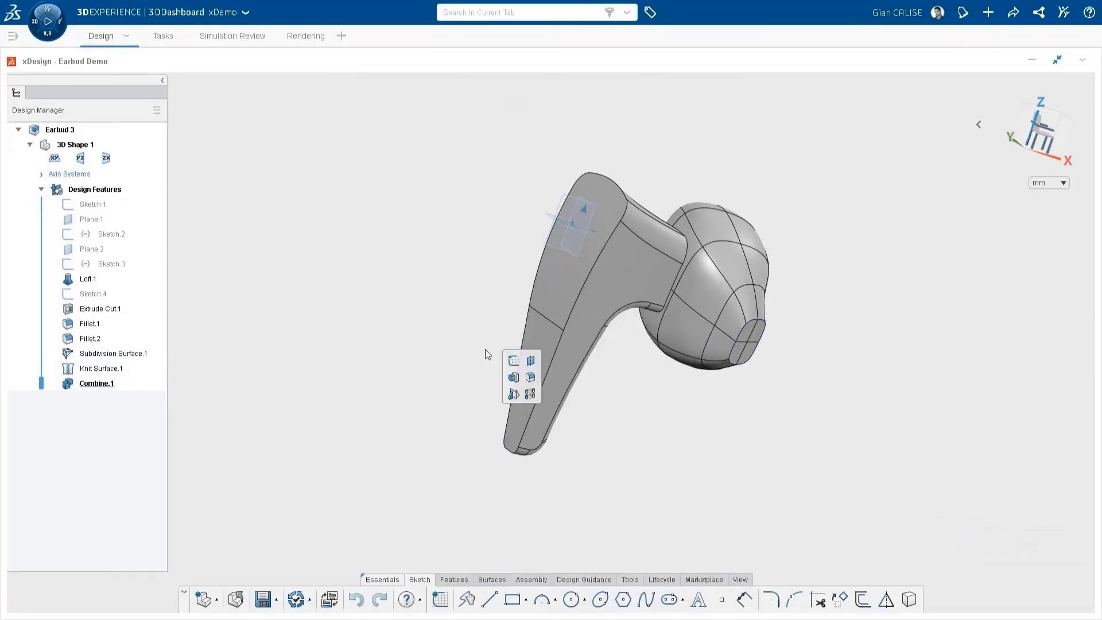
left_click(528, 377)
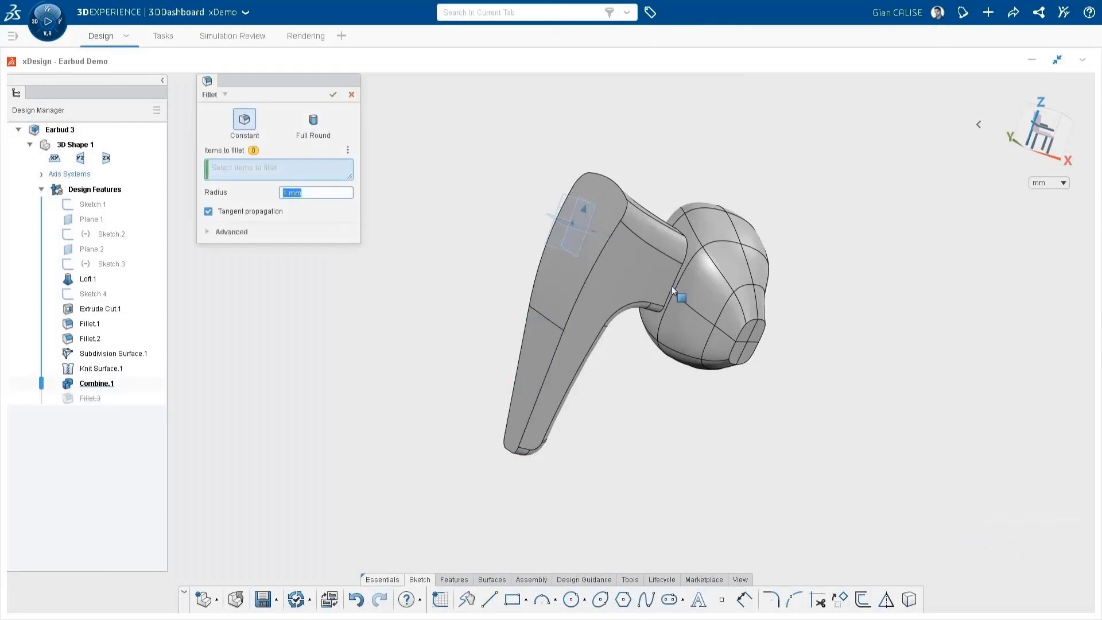
scroll(672, 264, "up", 3)
left_click(675, 285)
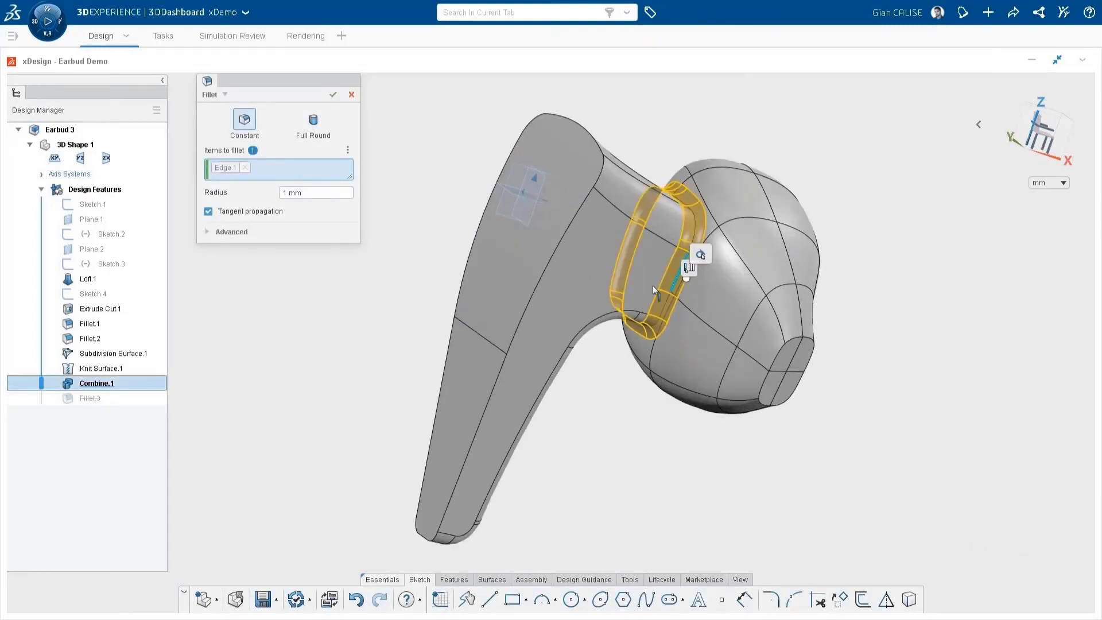
left_click(283, 192)
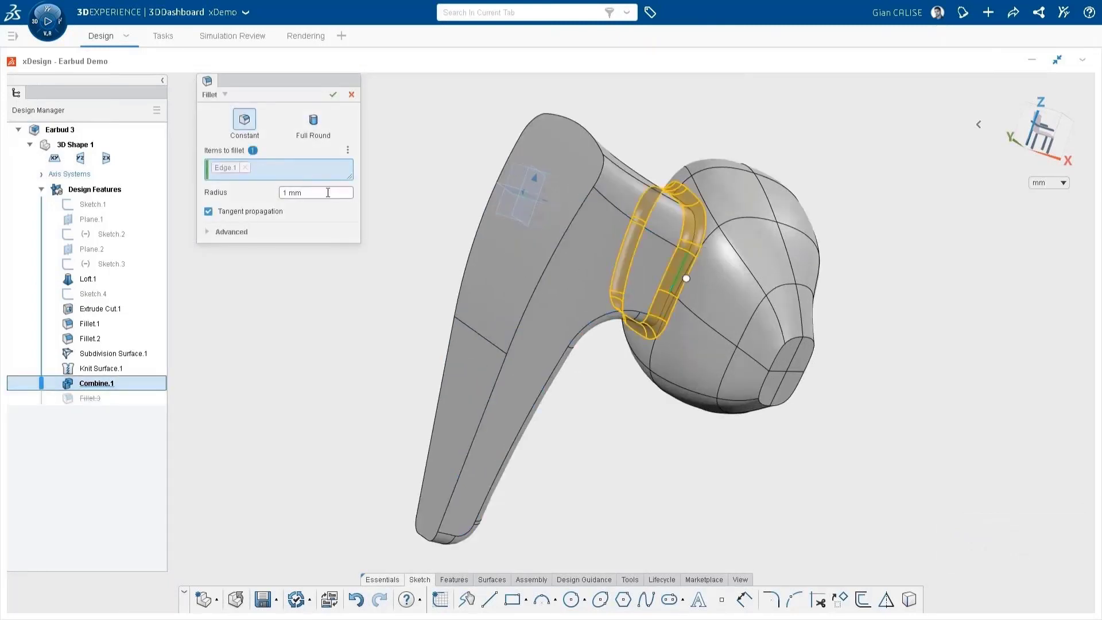
left_click(333, 95)
scroll(603, 414, "down", 3)
scroll(606, 367, "up", 2)
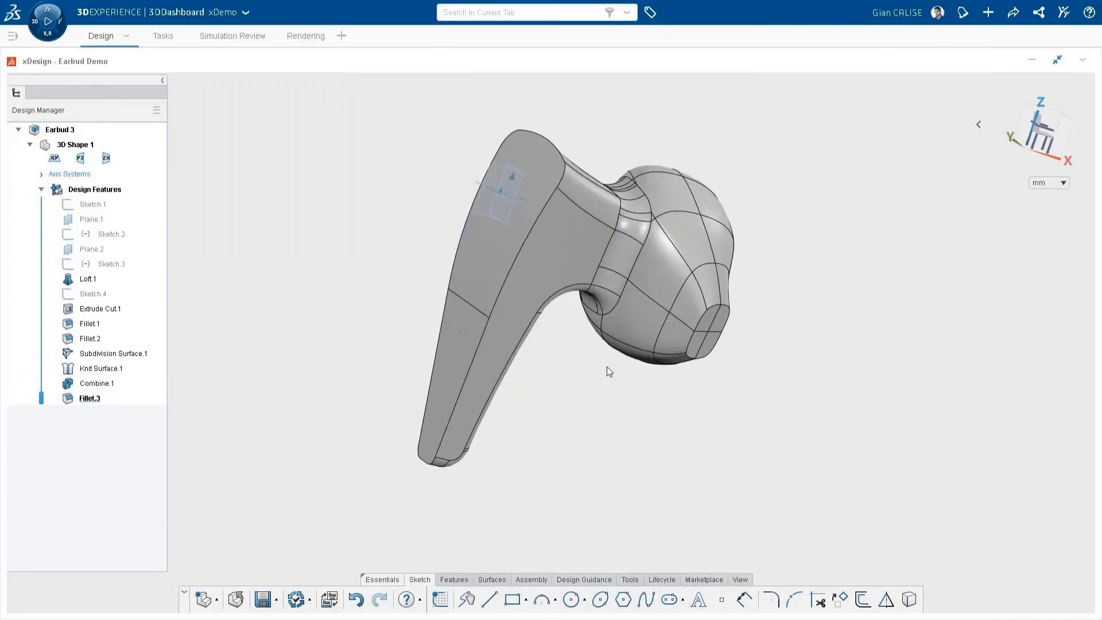
middle_click_drag(608, 366, 713, 357)
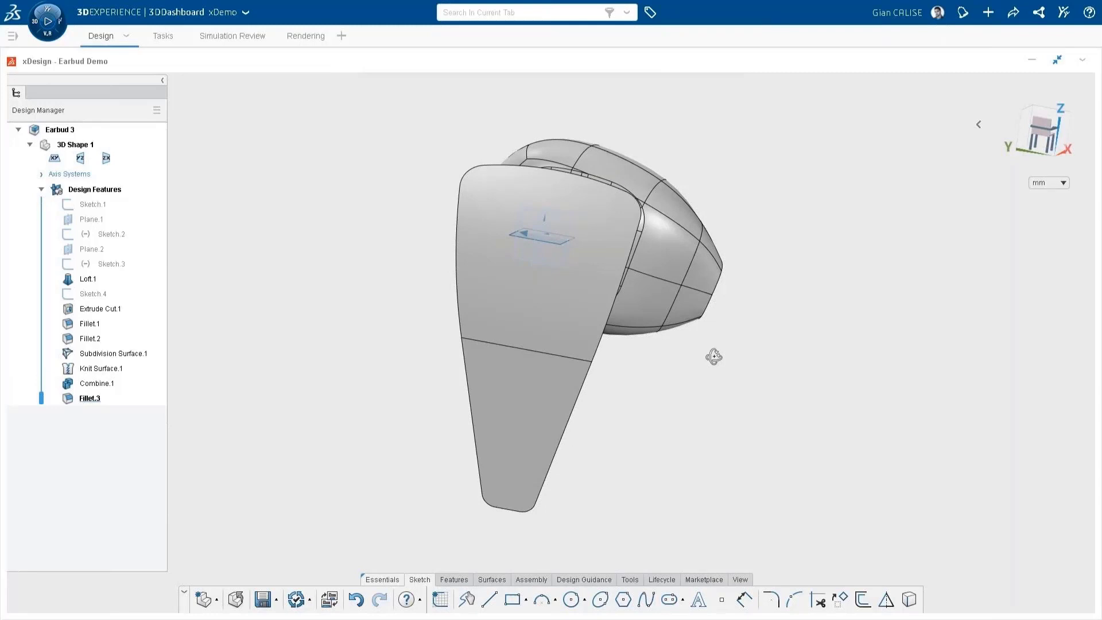
key("ctrl+s")
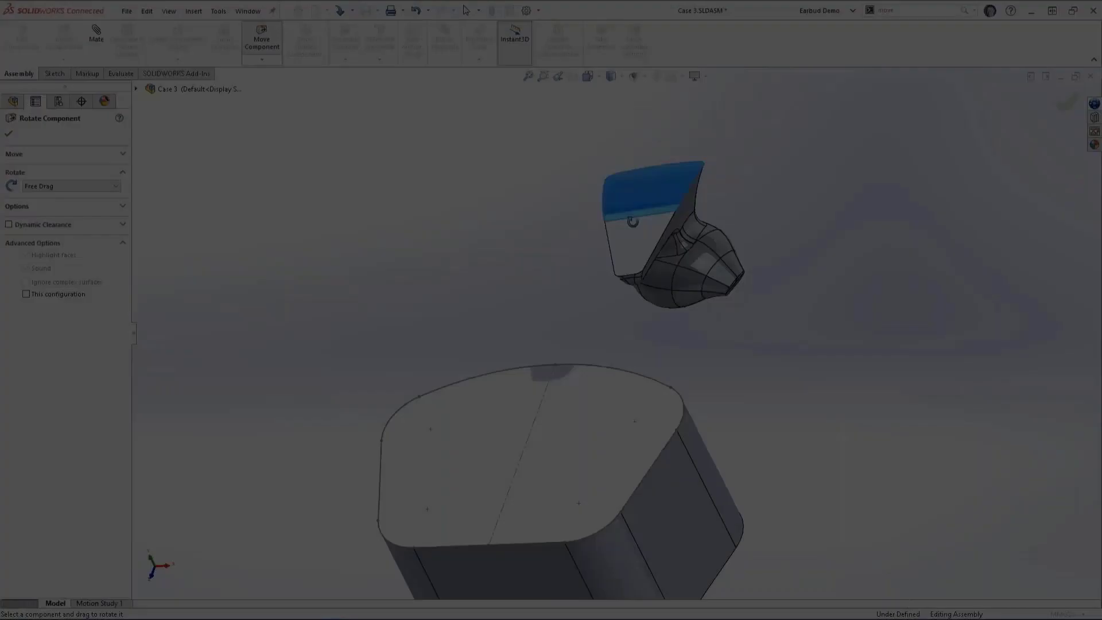
Step: In the SOLIDWORKS Case 3 assembly, rotate the earbud and move it into the insert block with its stem's outer face exposed
left_click_drag(740, 299, 748, 288)
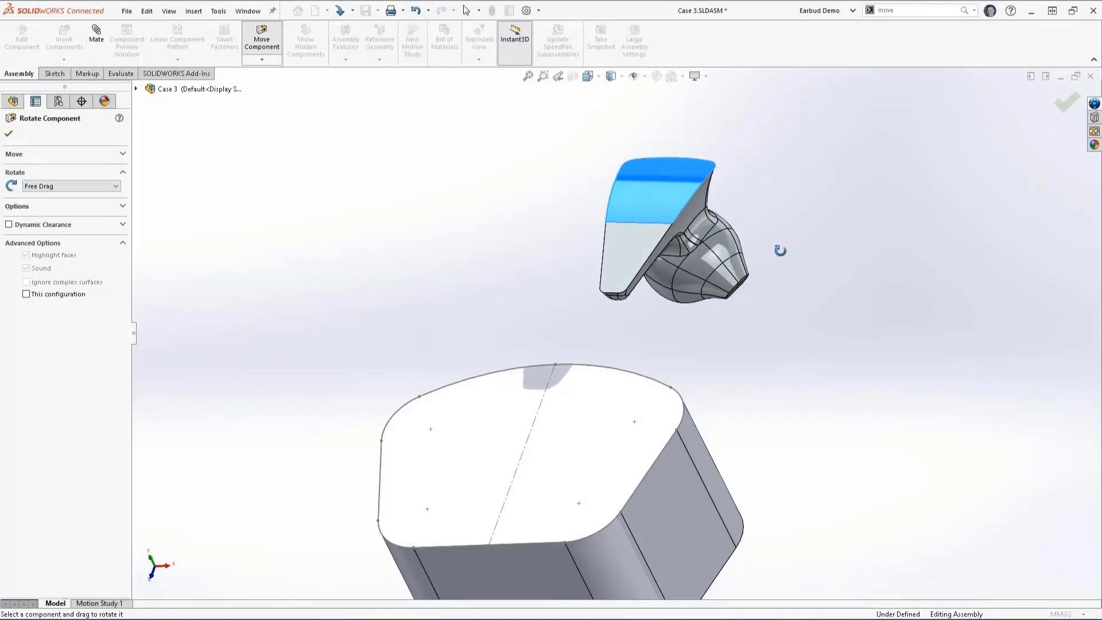
left_click(1066, 102)
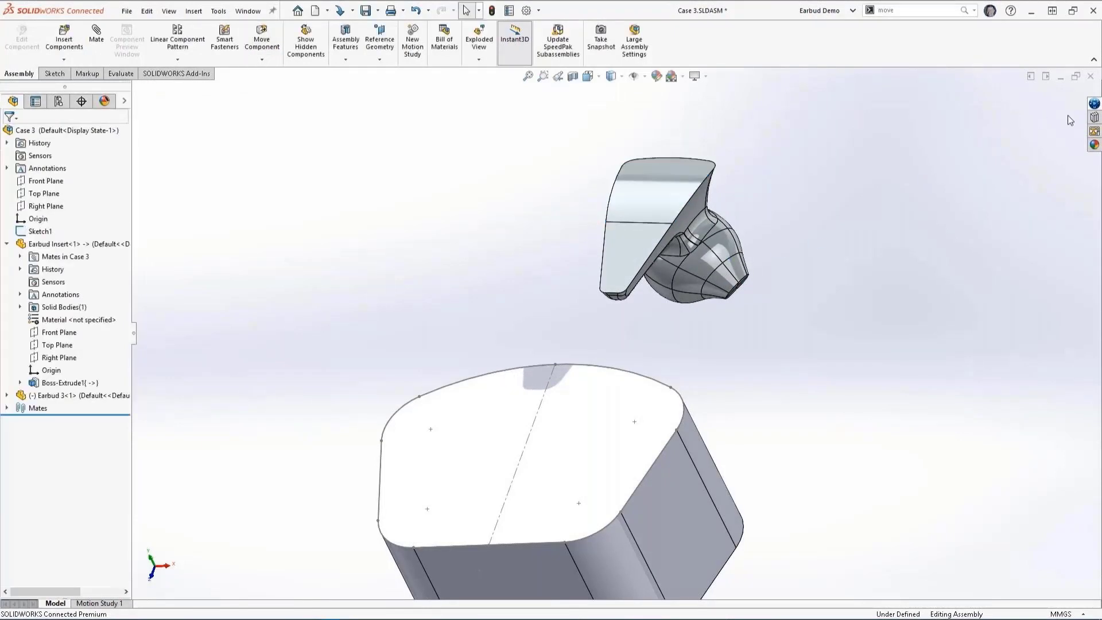
left_click(270, 50)
left_click_drag(669, 230, 592, 433)
middle_click_drag(604, 312, 617, 404)
scroll(617, 405, "down", 5)
middle_click_drag(666, 278, 627, 291)
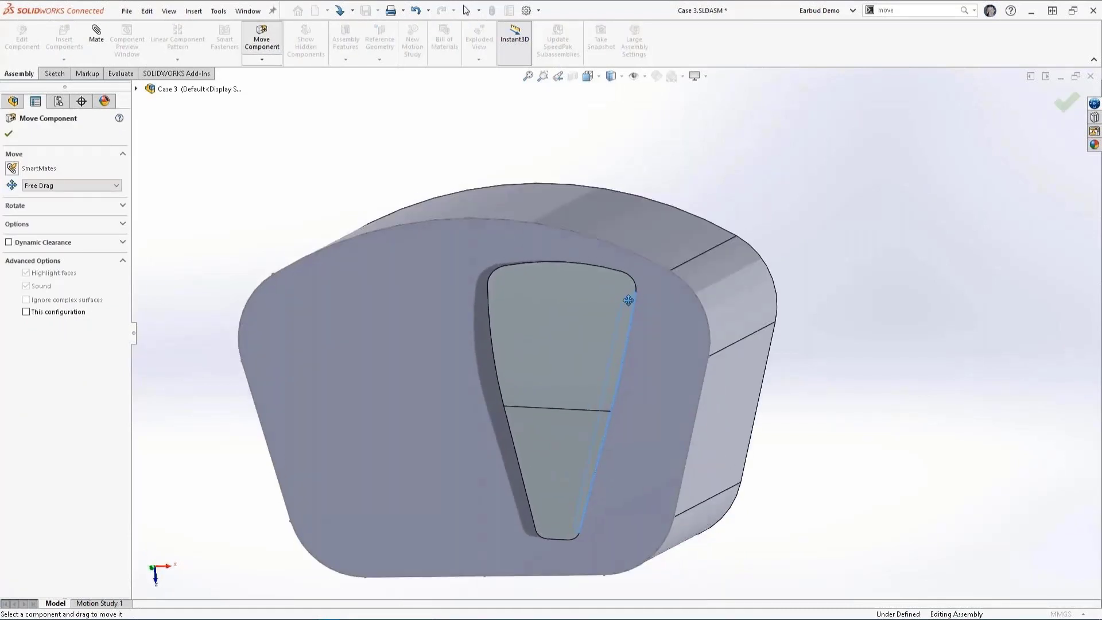
middle_click_drag(671, 336, 681, 270)
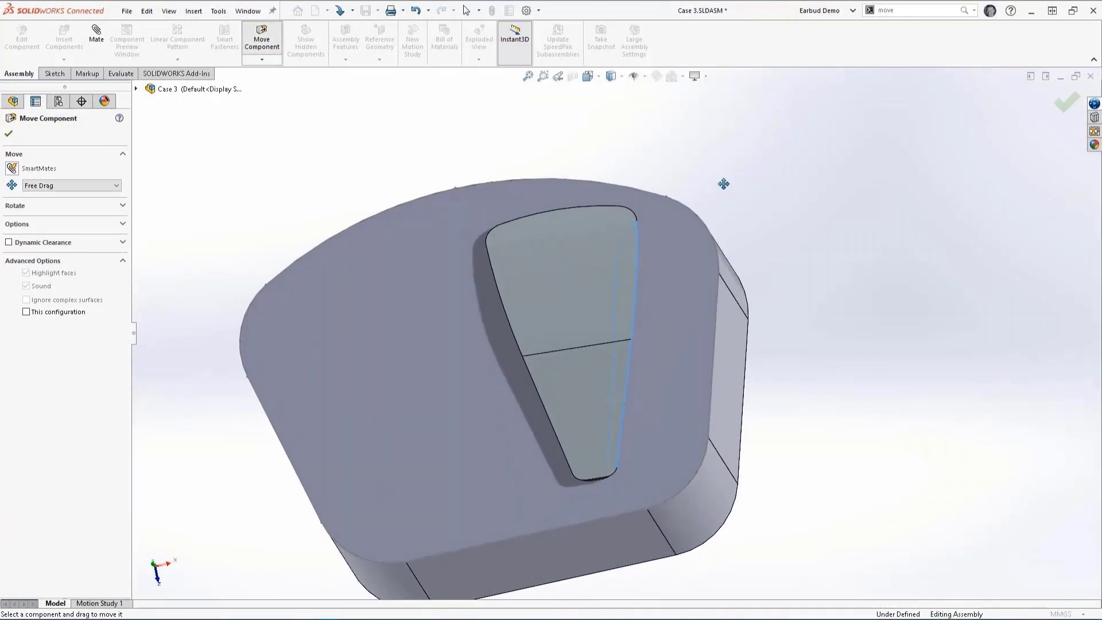
left_click(1062, 109)
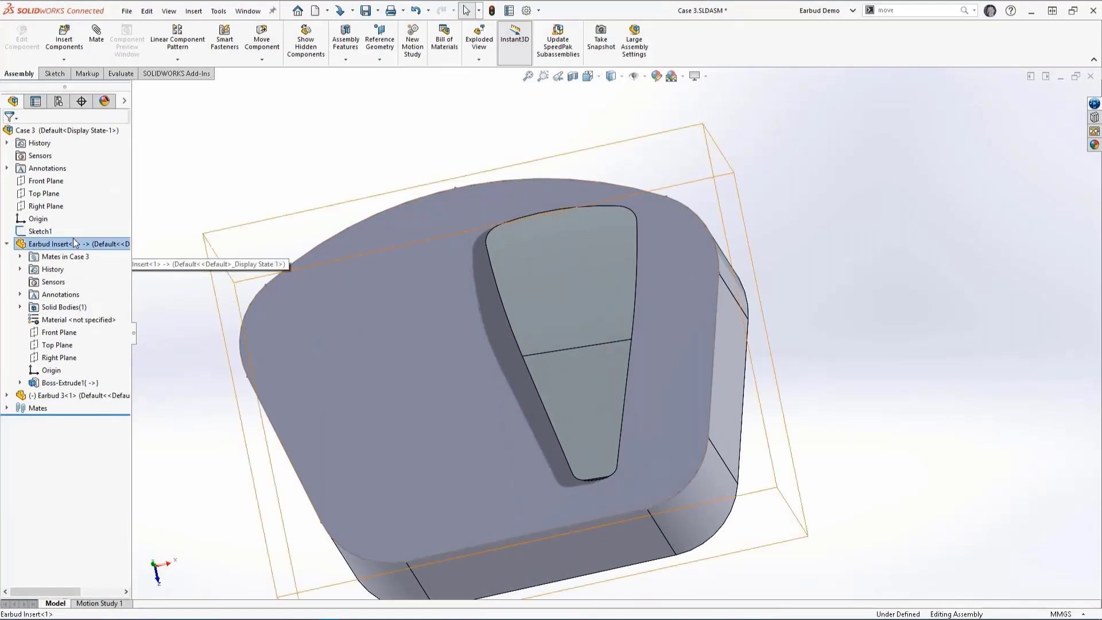
Step: Edit the Earbud Insert part in the assembly and cut-extrude the earbud outline region up to the surface of the earbud's stem
left_click(73, 240)
left_click(83, 204)
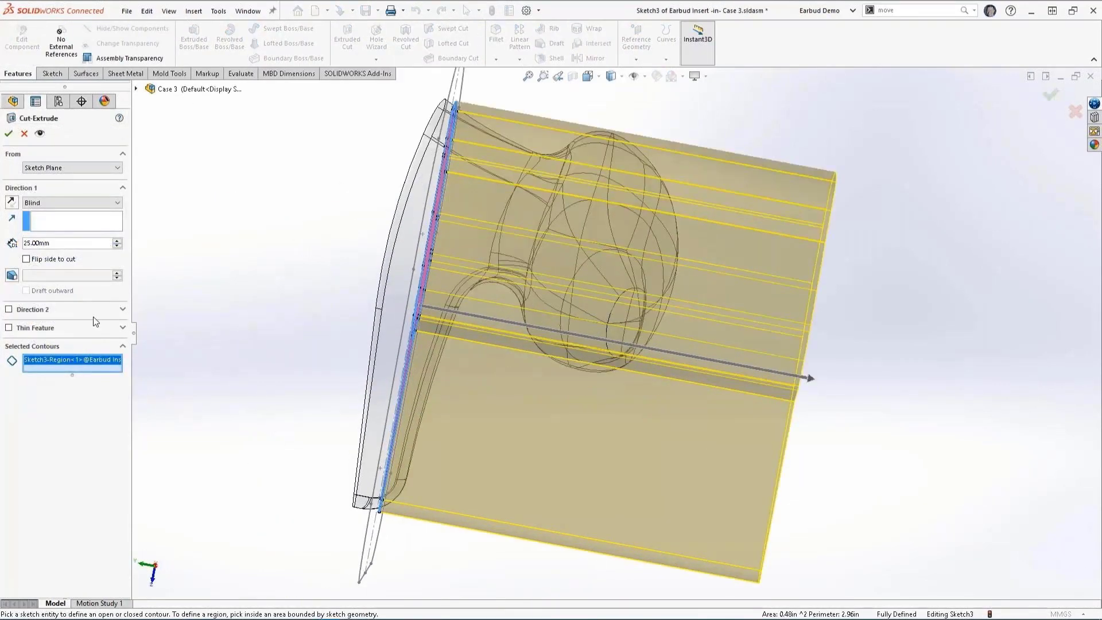
left_click(77, 204)
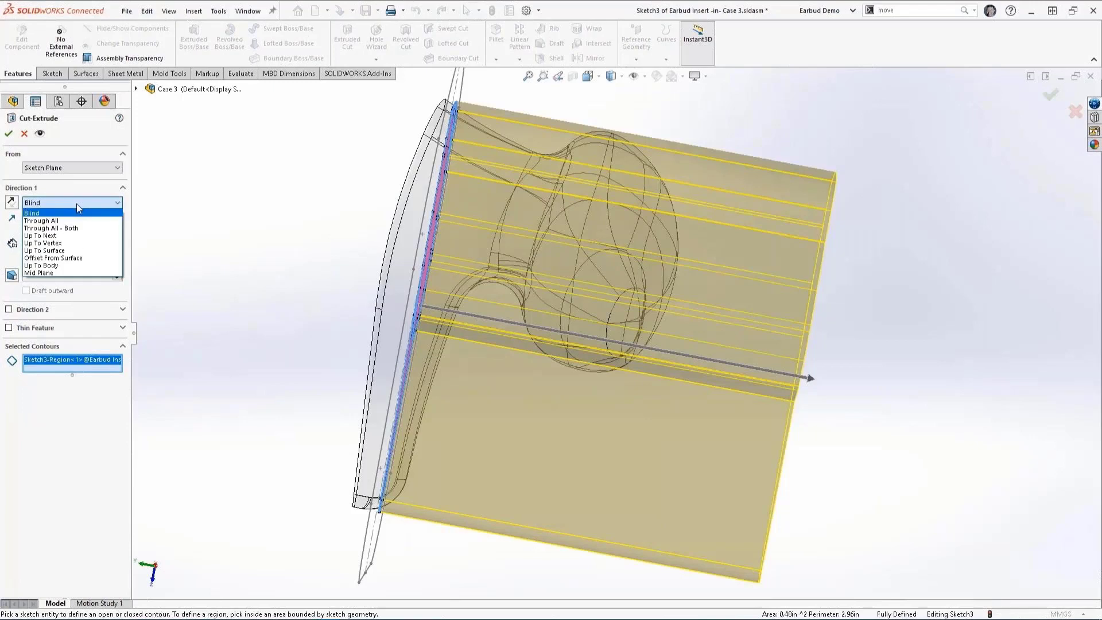
left_click(58, 254)
scroll(453, 359, "down", 3)
left_click(472, 328)
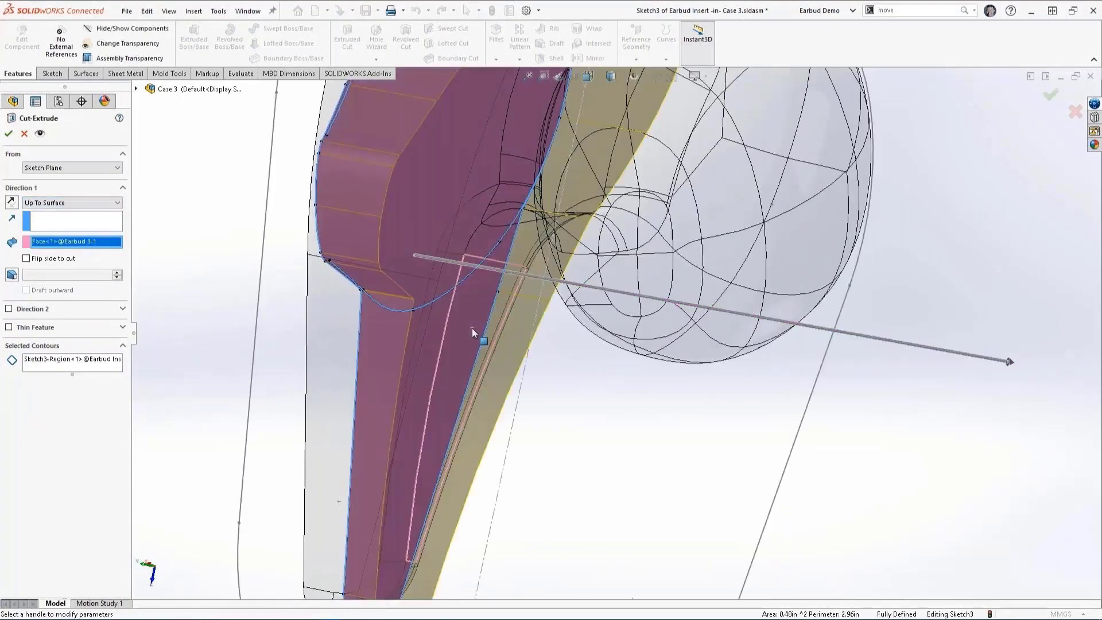
scroll(471, 328, "up", 5)
middle_click_drag(554, 316, 599, 326)
scroll(826, 289, "down", 2)
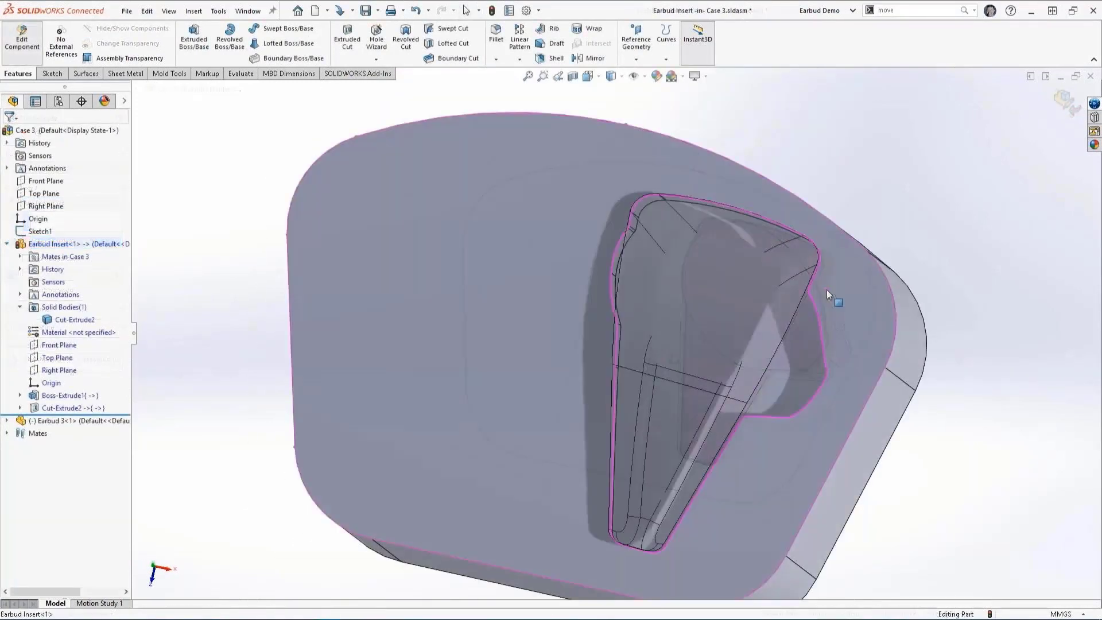
Step: Hide the insert's solid body to expose the earbud inside it
middle_click_drag(827, 289, 806, 309)
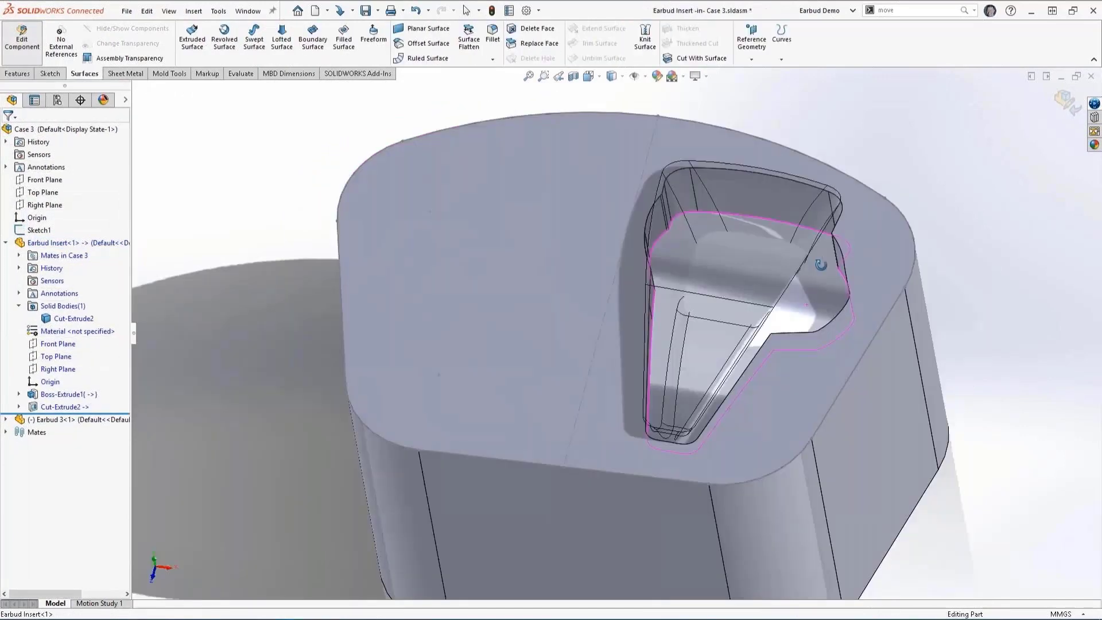
middle_click_drag(826, 269, 874, 259)
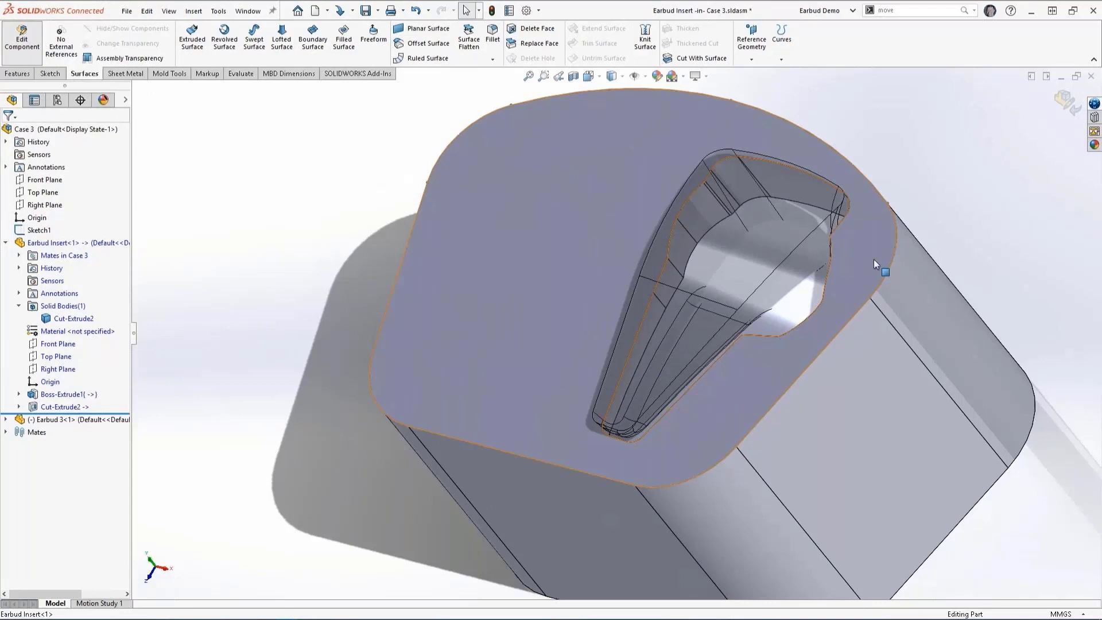
right_click(873, 259)
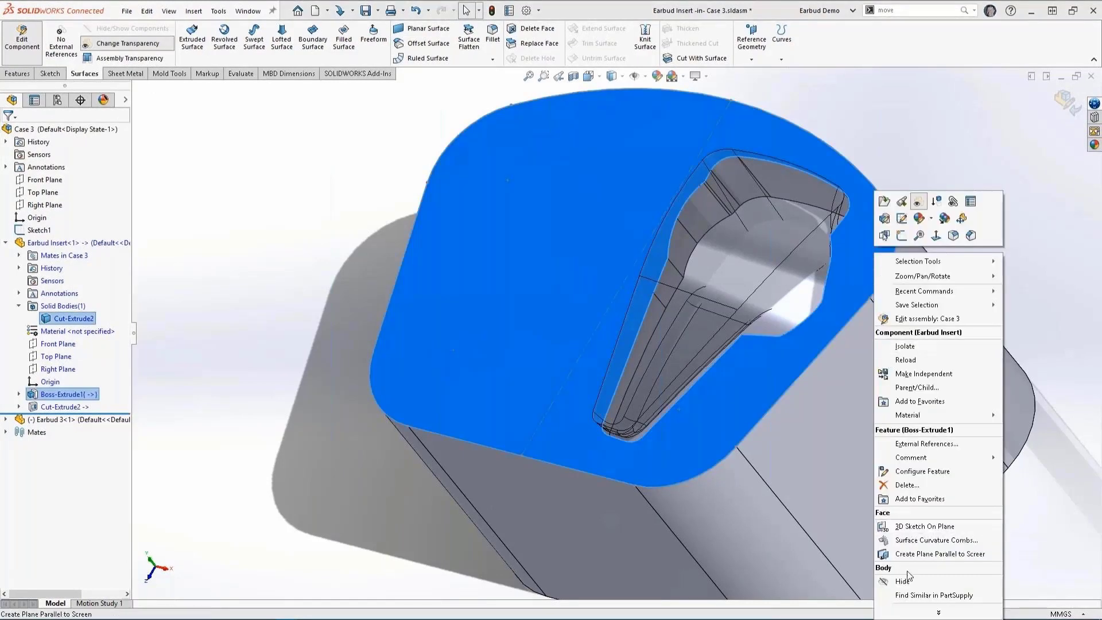
left_click(907, 587)
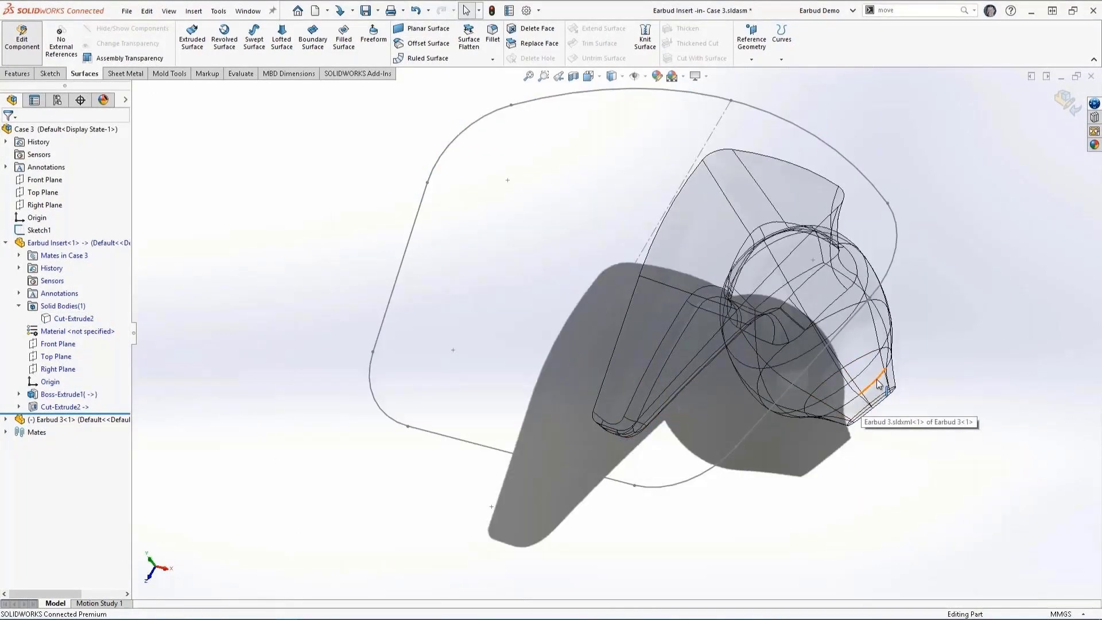
Step: Create an offset surface 1.5 mm outward from two adjacent faces on the underside of the bud
middle_click_drag(855, 401, 765, 294)
scroll(766, 295, "up", 3)
scroll(836, 343, "down", 5)
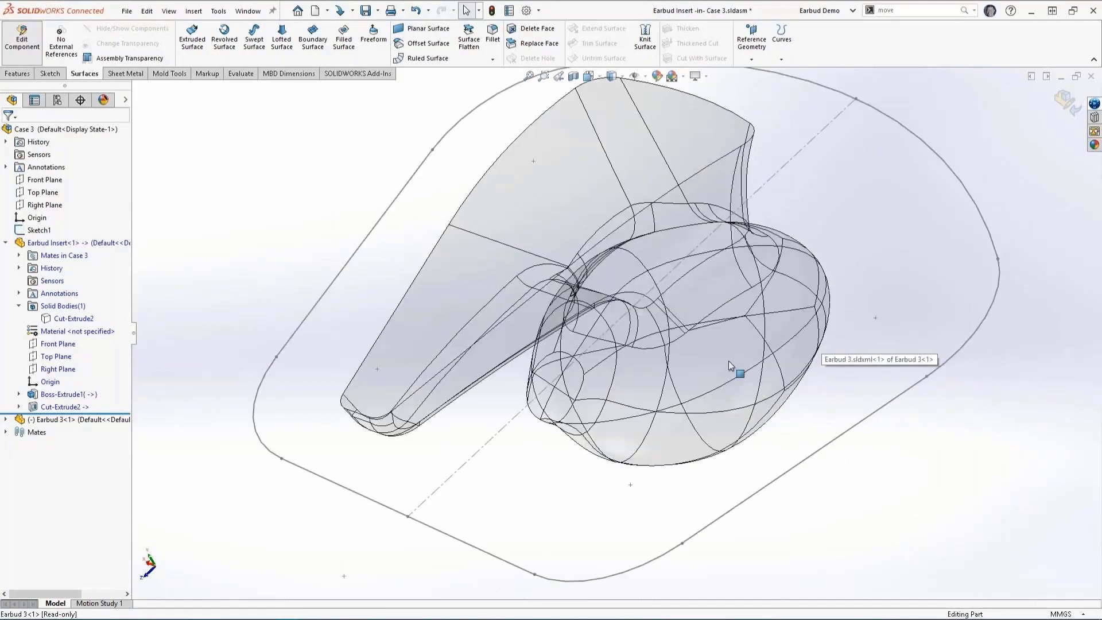
left_click(715, 361)
left_click(716, 434, "ctrl")
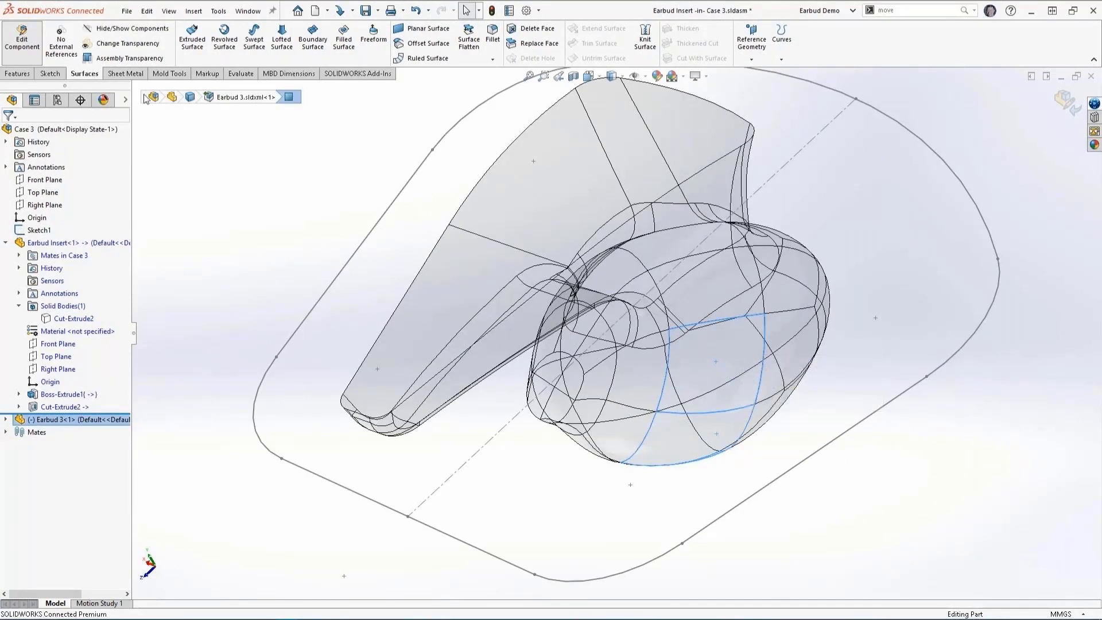
left_click(428, 44)
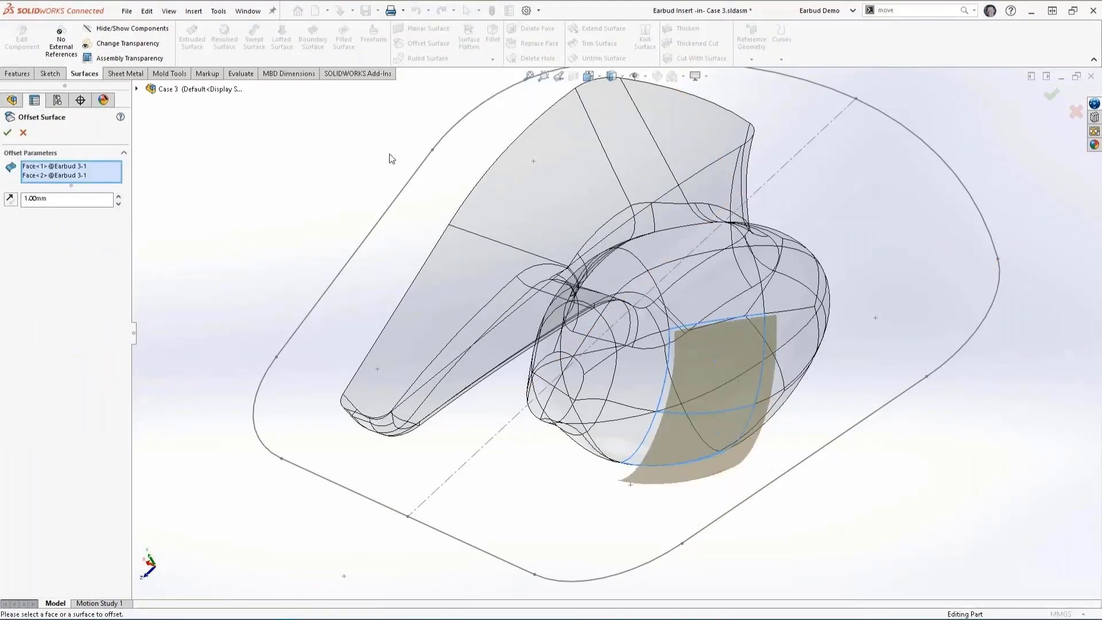
middle_click_drag(428, 172, 310, 236)
left_click_drag(65, 199, 1, 201)
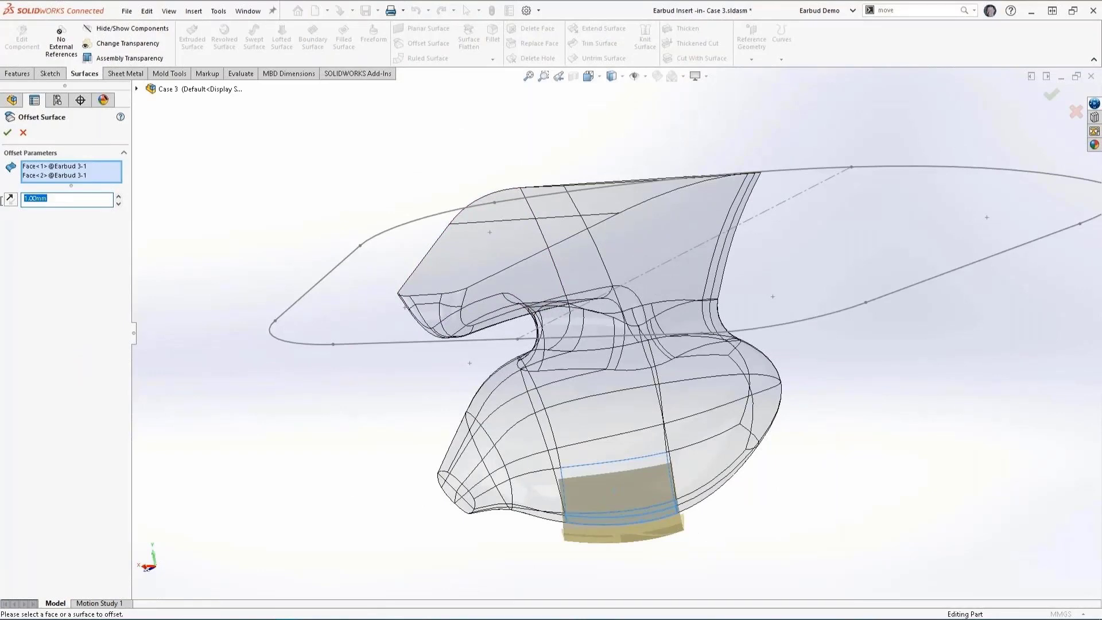
type("1.5")
key("Return")
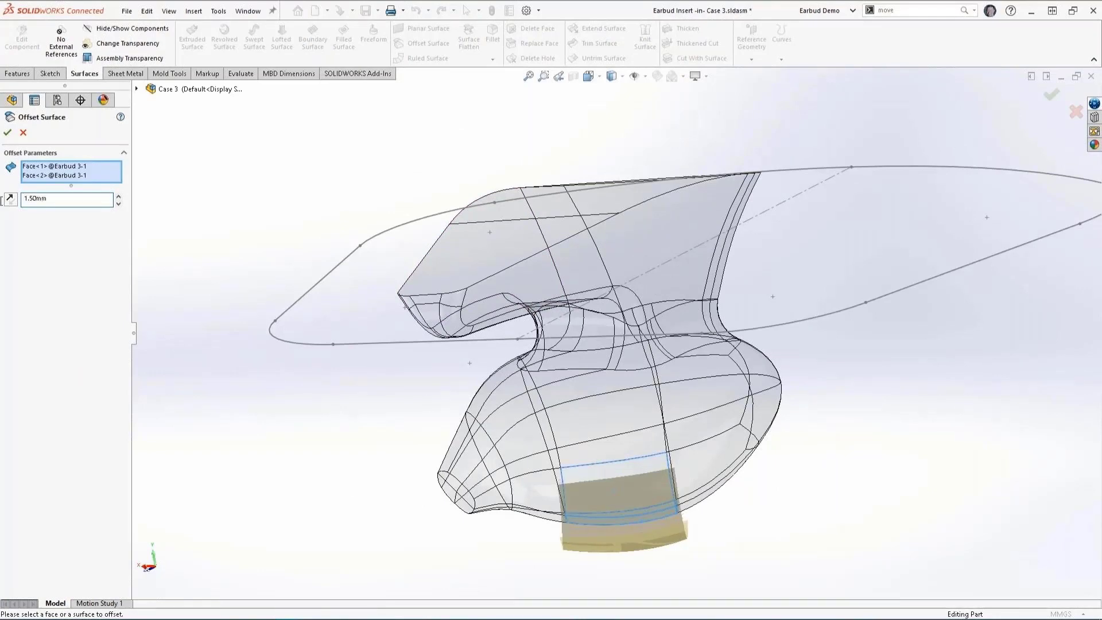
key("Return")
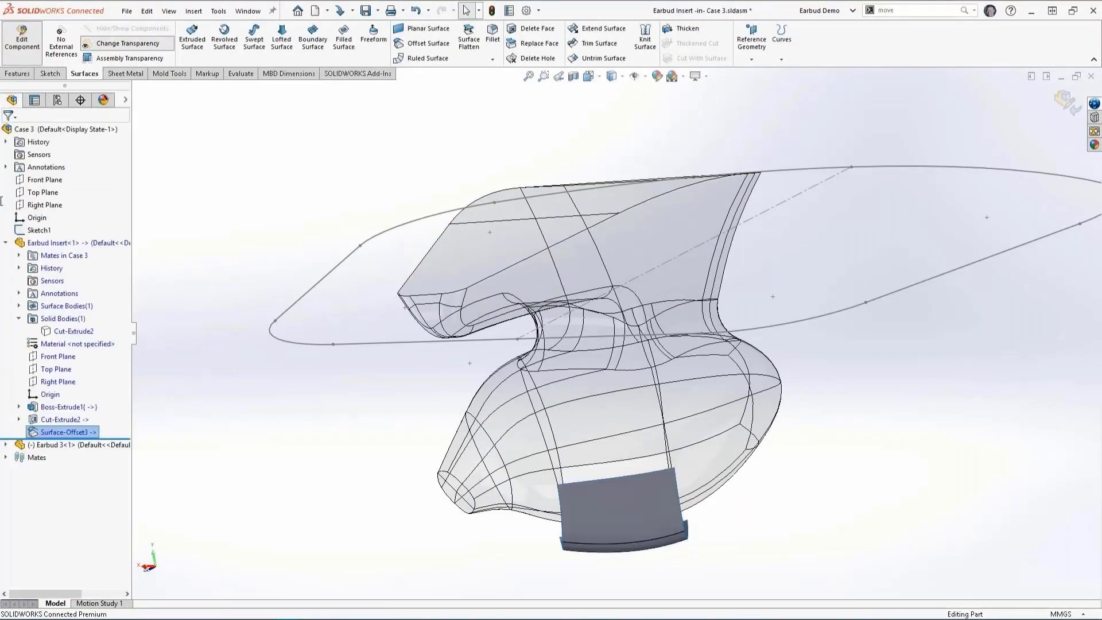
Step: Extend two opposite edges of the offset surface by 8 mm, keeping the same surface type
left_click(537, 426, "ctrl")
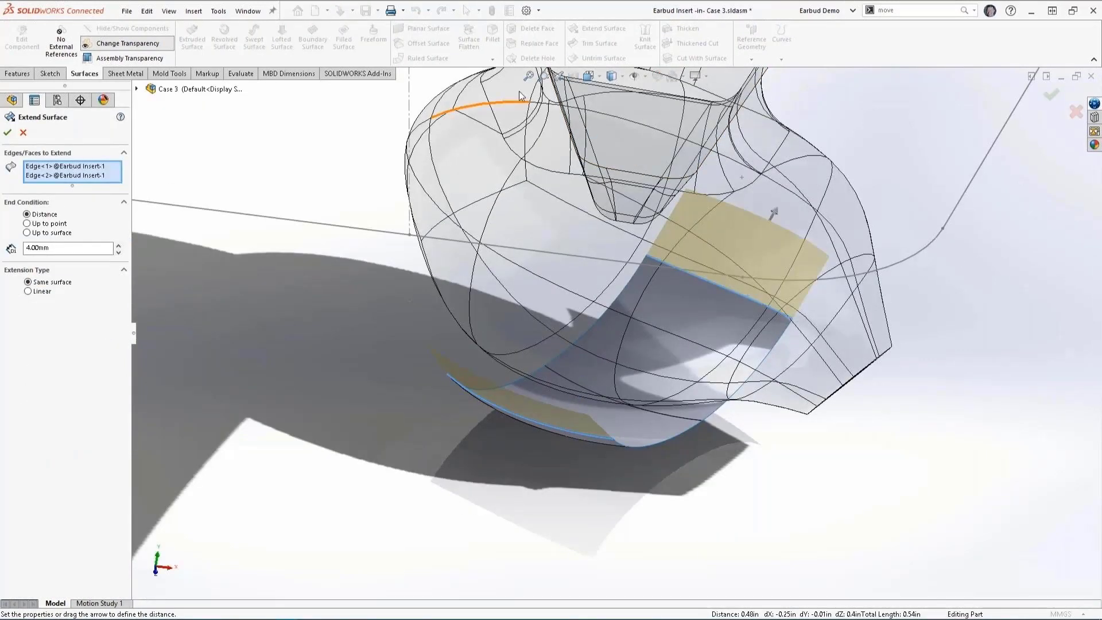
left_click(26, 247)
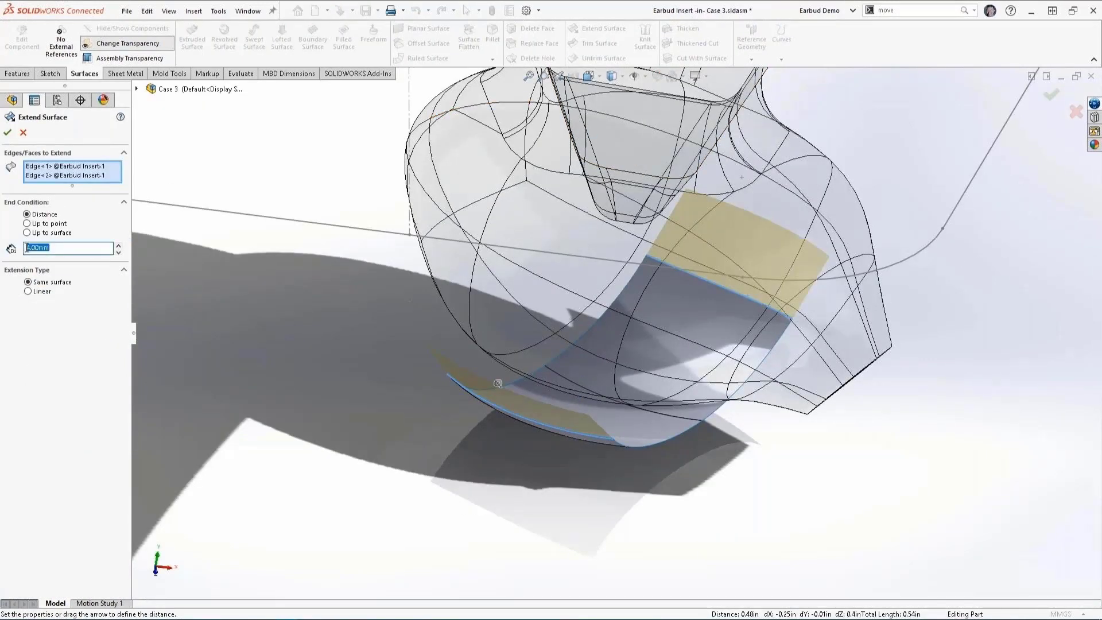
type("8")
key("Return")
key("Return")
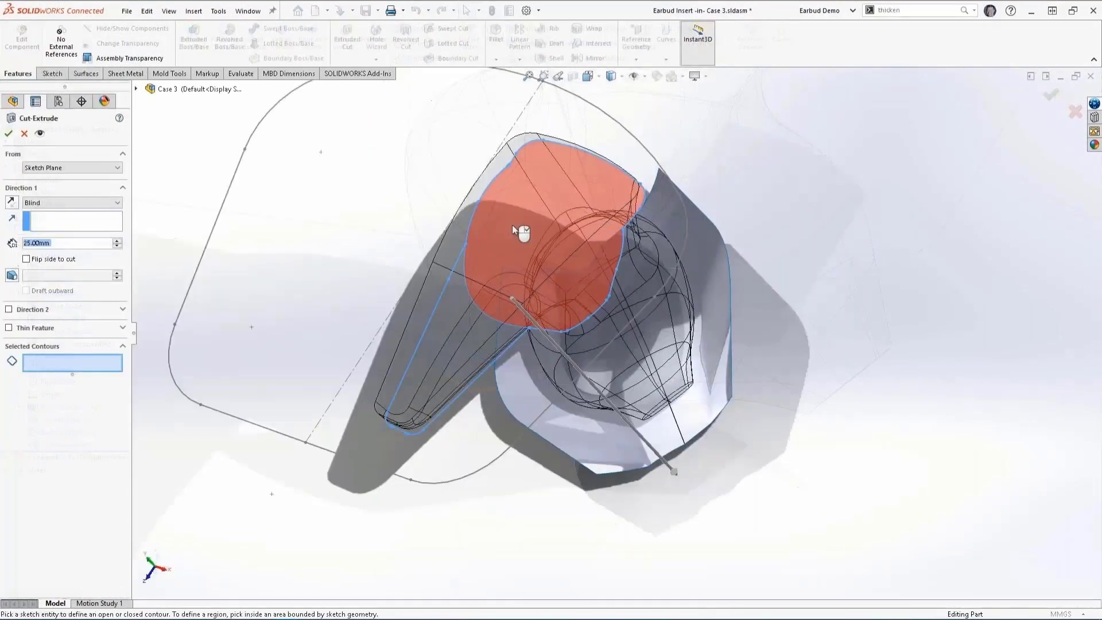
Step: Cut-extrude the rounded bud region of the sketch up to the extended surface
left_click(520, 231)
left_click(102, 204)
left_click(86, 247)
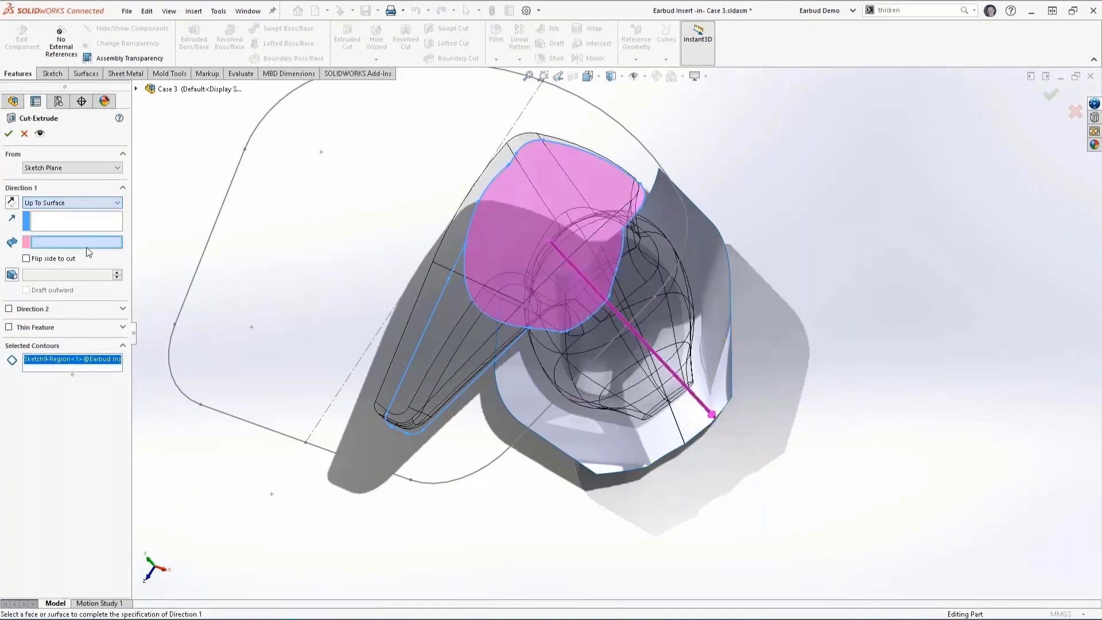
left_click(618, 434)
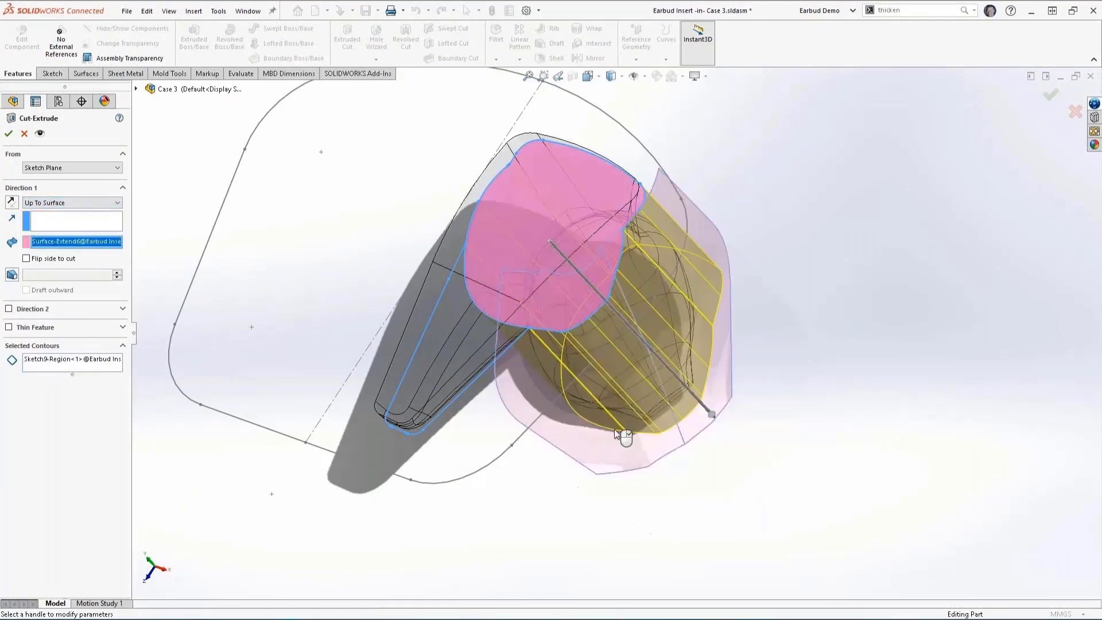
middle_click_drag(634, 425, 656, 334)
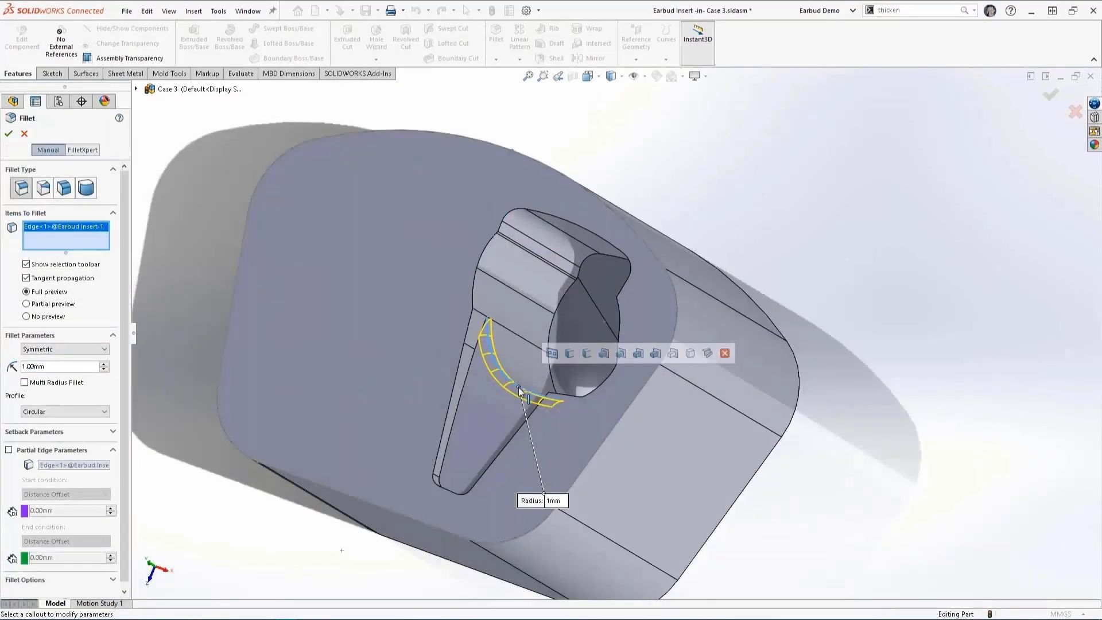
Step: Fillet the curved edge between the stem recess and the bud pocket with a 5 mm radius
left_click_drag(22, 367, 49, 366)
type("5")
key("Tab")
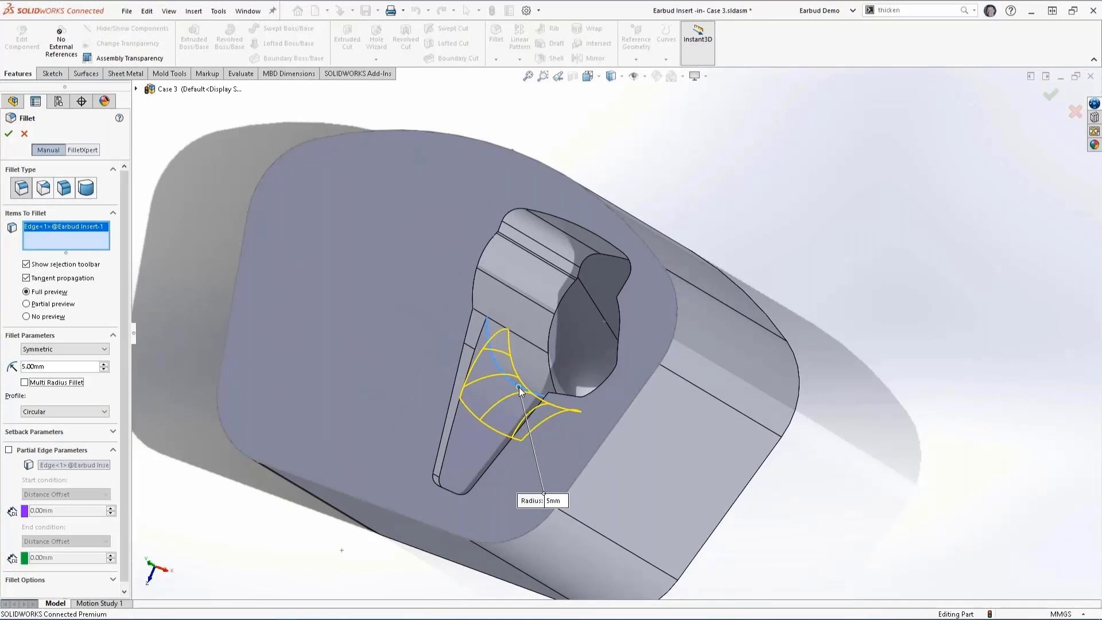
key("Return")
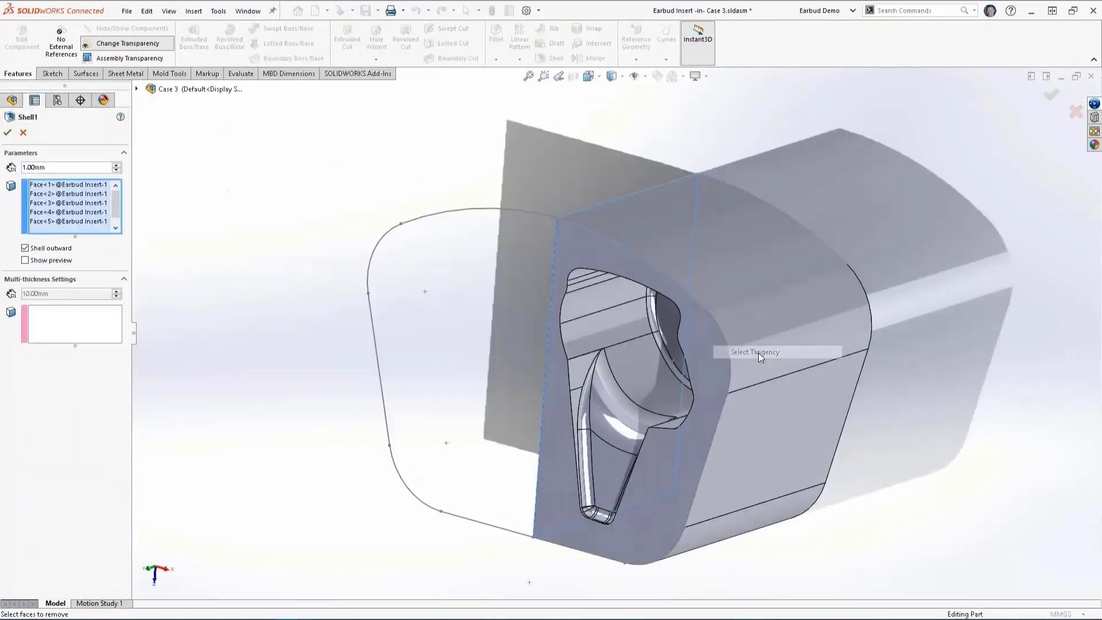
Step: Shell the insert outward by 1 mm, removing its outer side faces and underside face
left_click(759, 353)
middle_click_drag(853, 310, 614, 319)
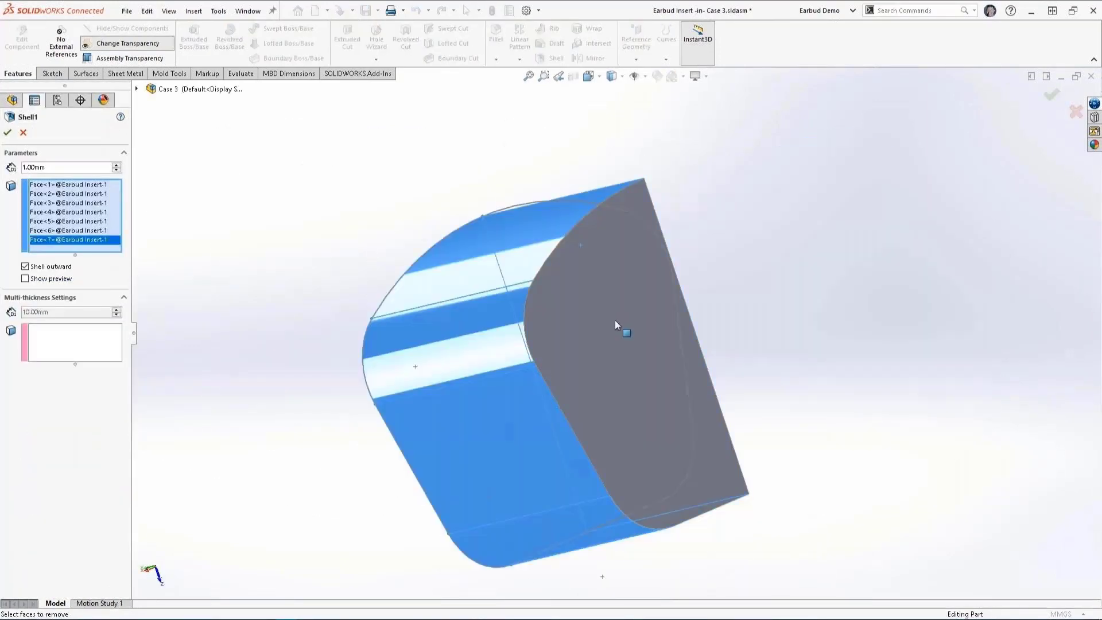
left_click(614, 319)
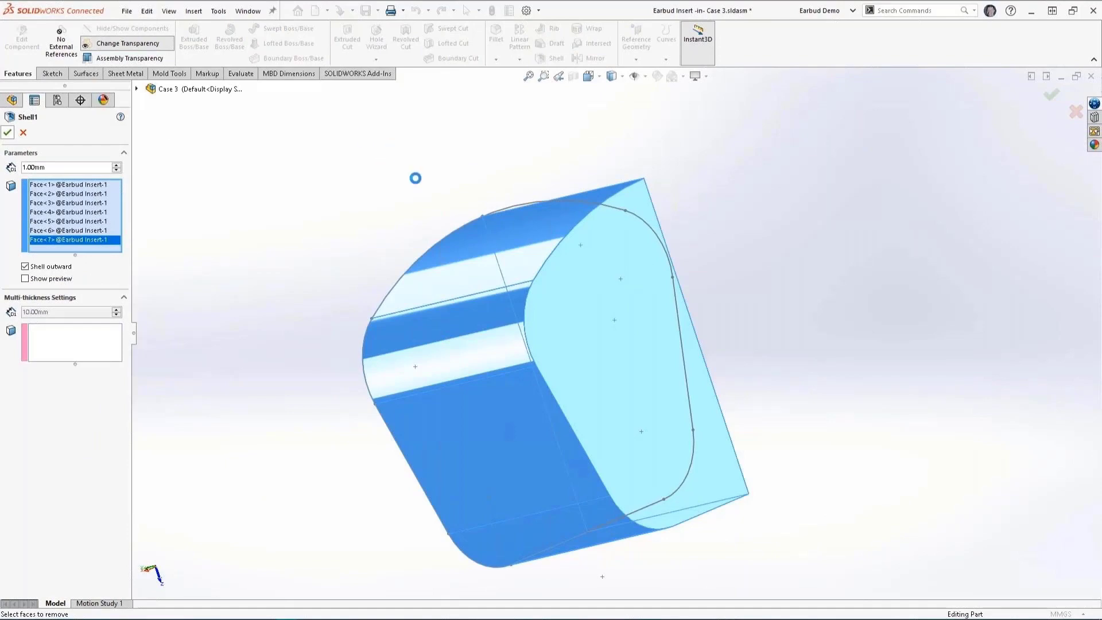
Step: Mirror the shelled insert body about its flat cut side face, merging the solids into one insert with two earbud pockets
middle_click_drag(412, 196, 408, 269)
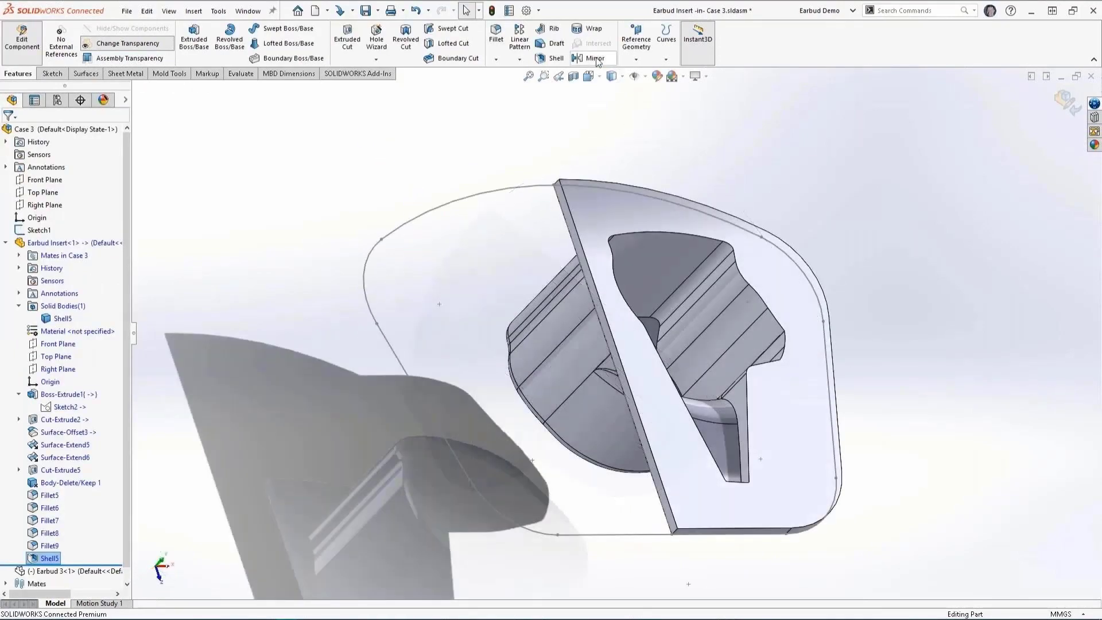
left_click(591, 58)
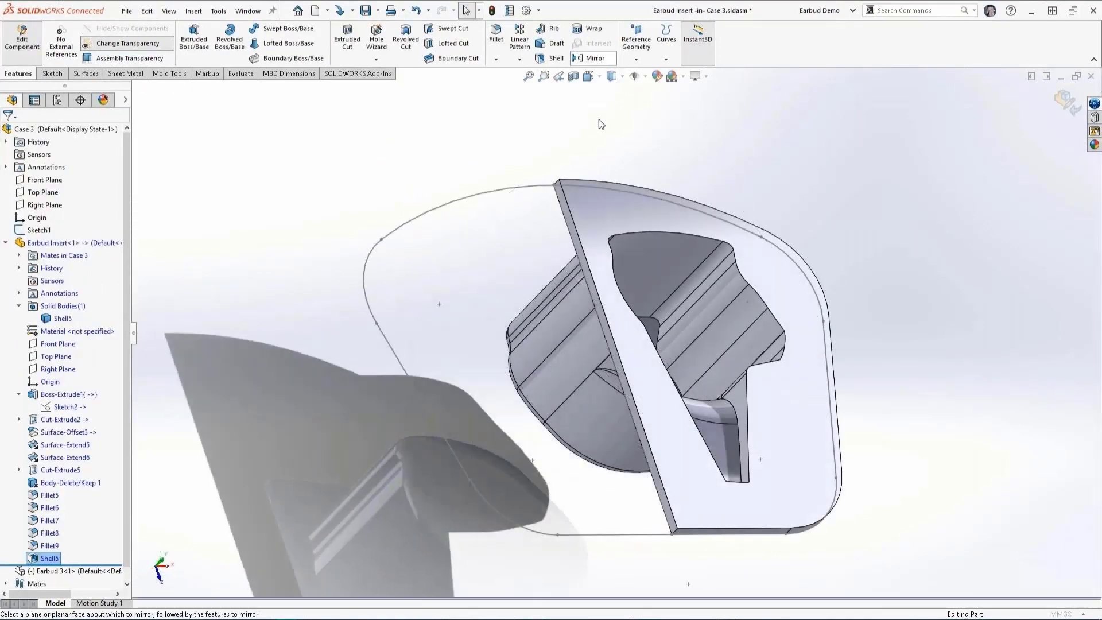
scroll(581, 269, "down", 5)
left_click(607, 259)
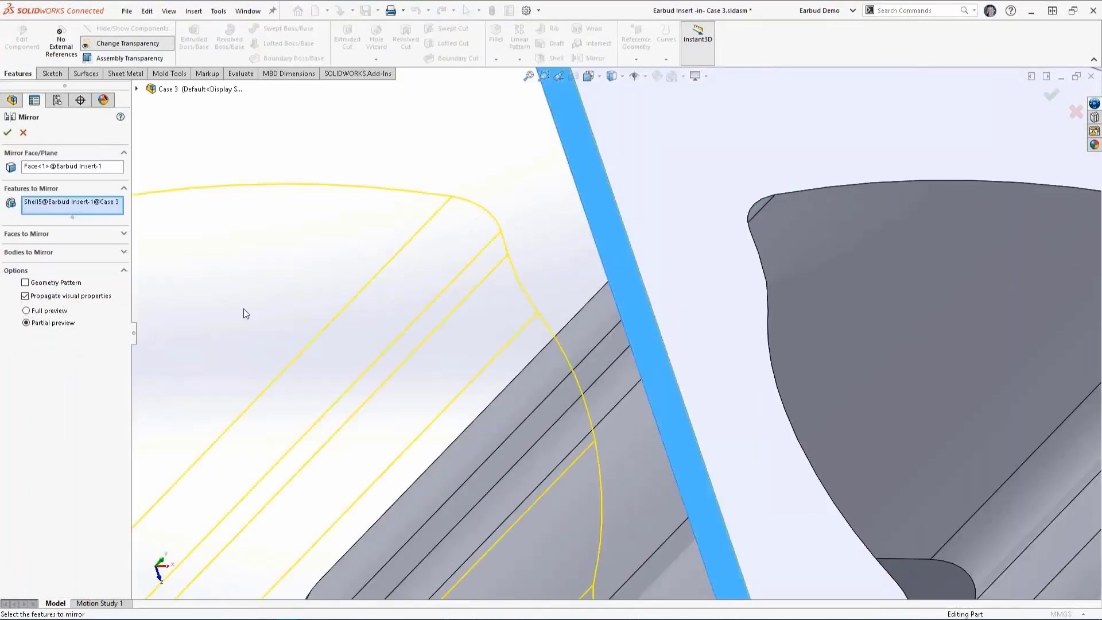
left_click(104, 252)
left_click(683, 228)
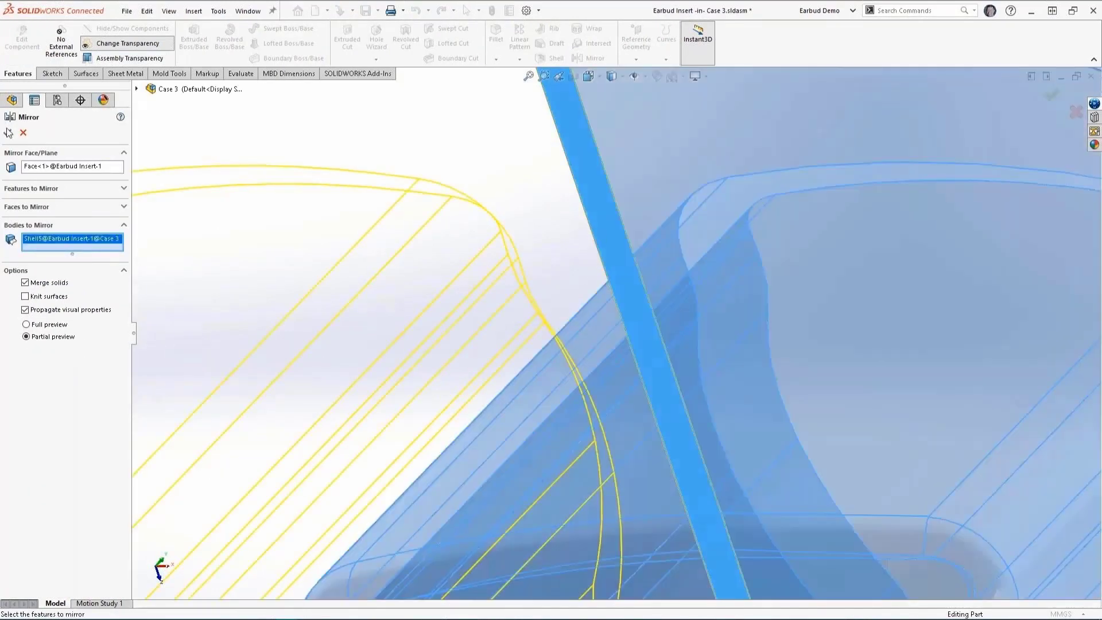
left_click(8, 132)
scroll(786, 299, "up", 10)
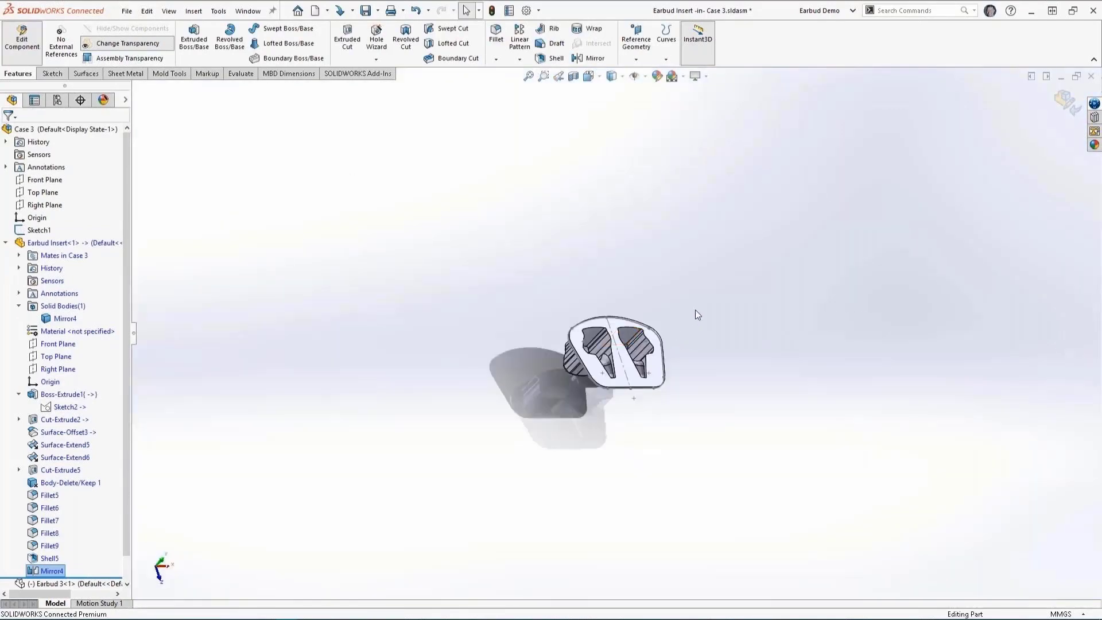
middle_click_drag(697, 314, 602, 366)
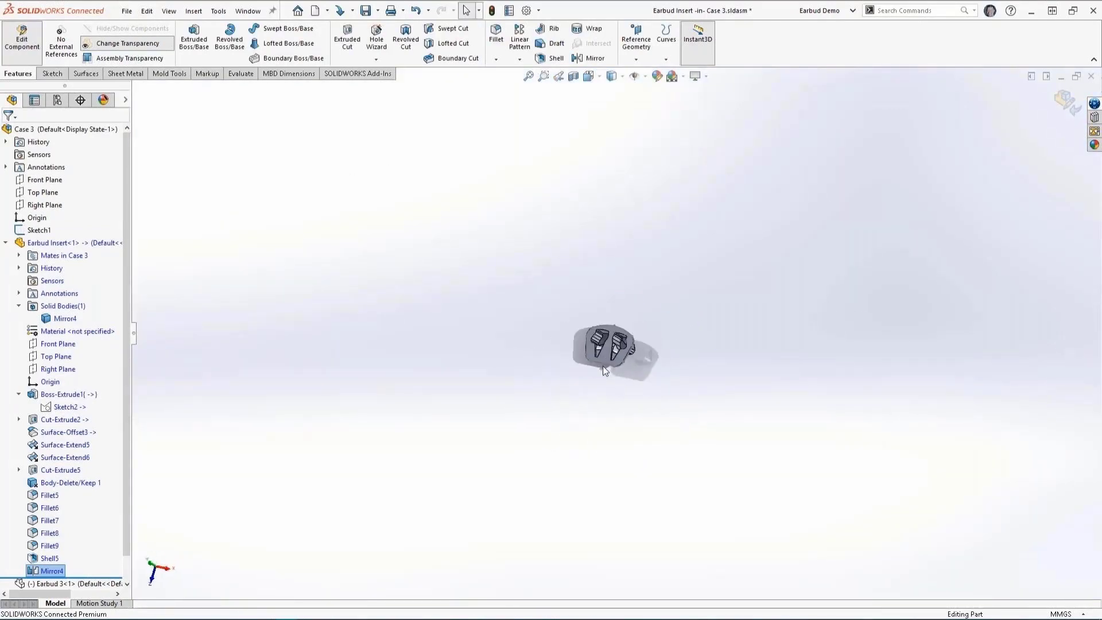
scroll(610, 291, "down", 6)
middle_click_drag(693, 296, 506, 302)
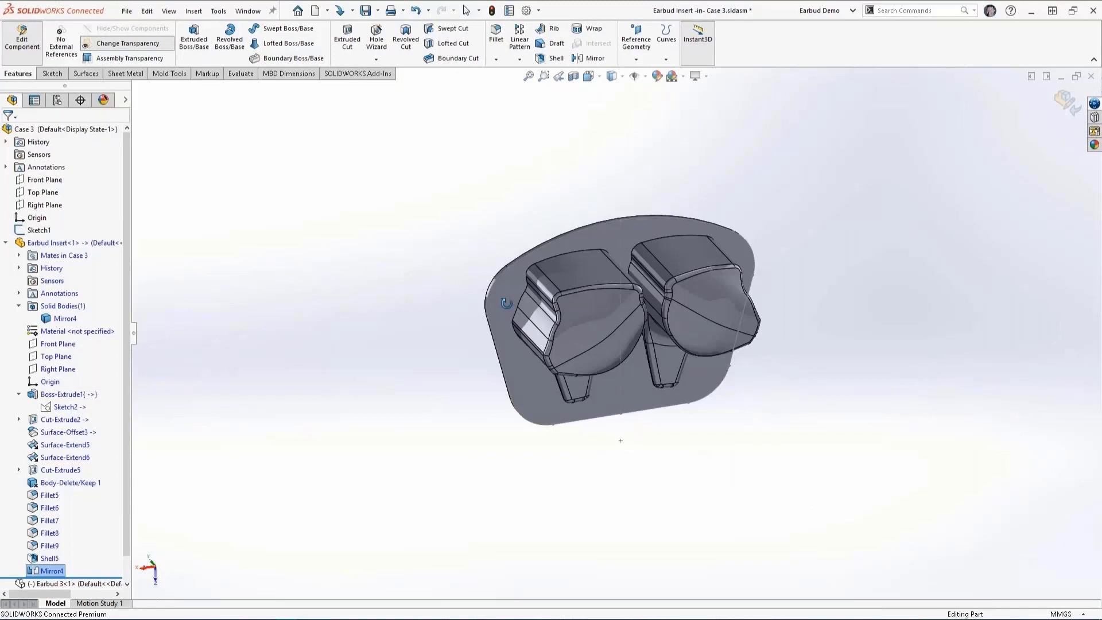
middle_click_drag(505, 303, 366, 311)
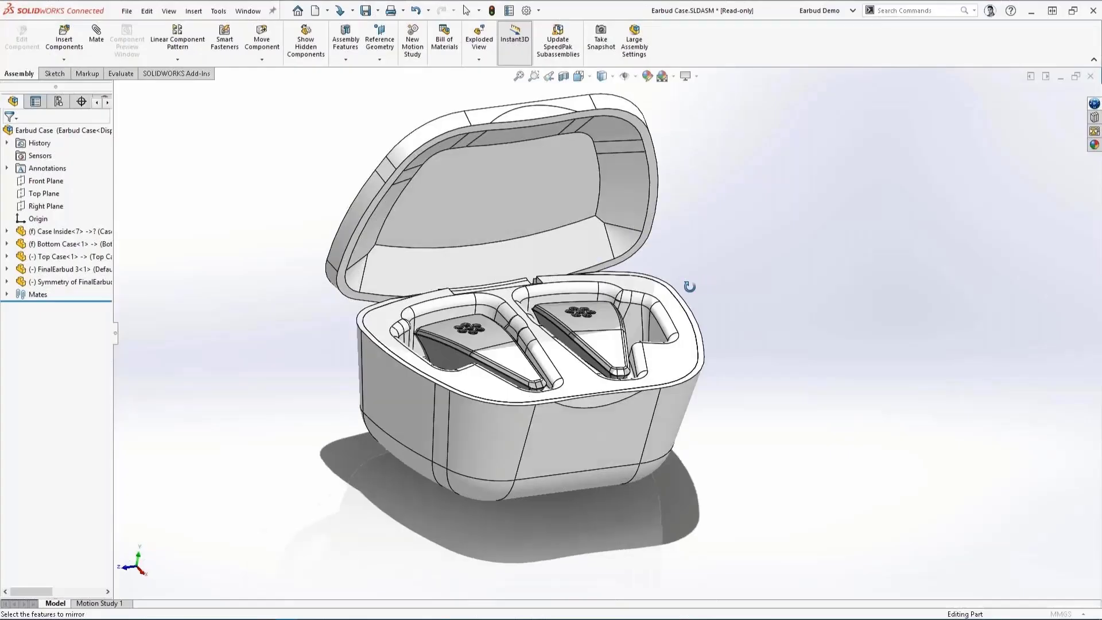
Step: Close the Top Case lid onto the bottom case in the Earbud Case assembly
middle_click_drag(689, 286, 539, 123)
left_click(542, 130)
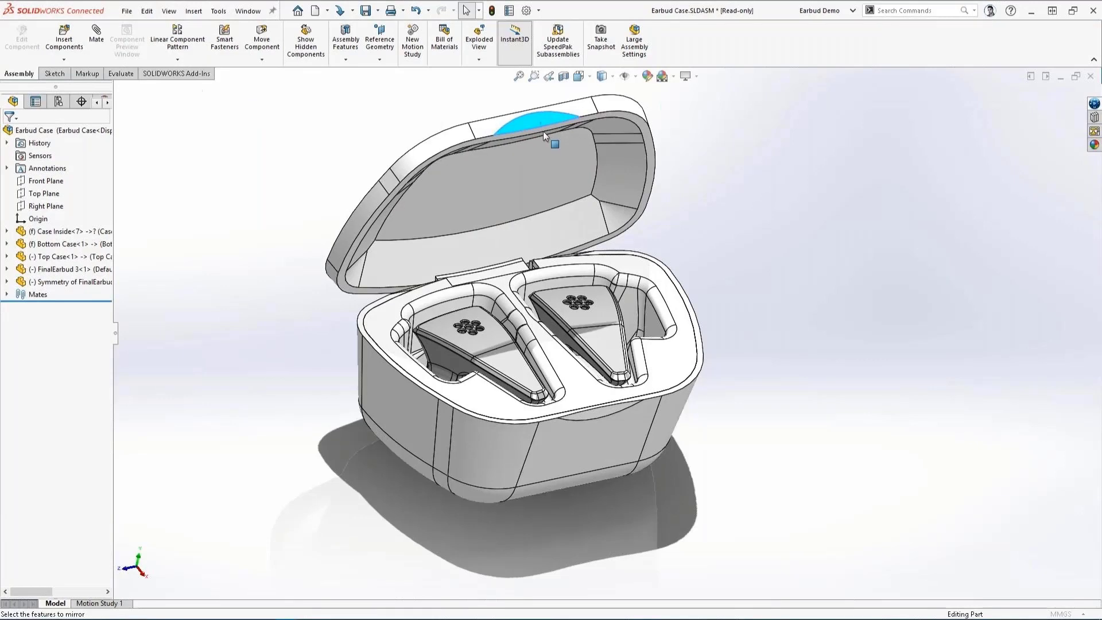
left_click_drag(542, 131, 567, 406)
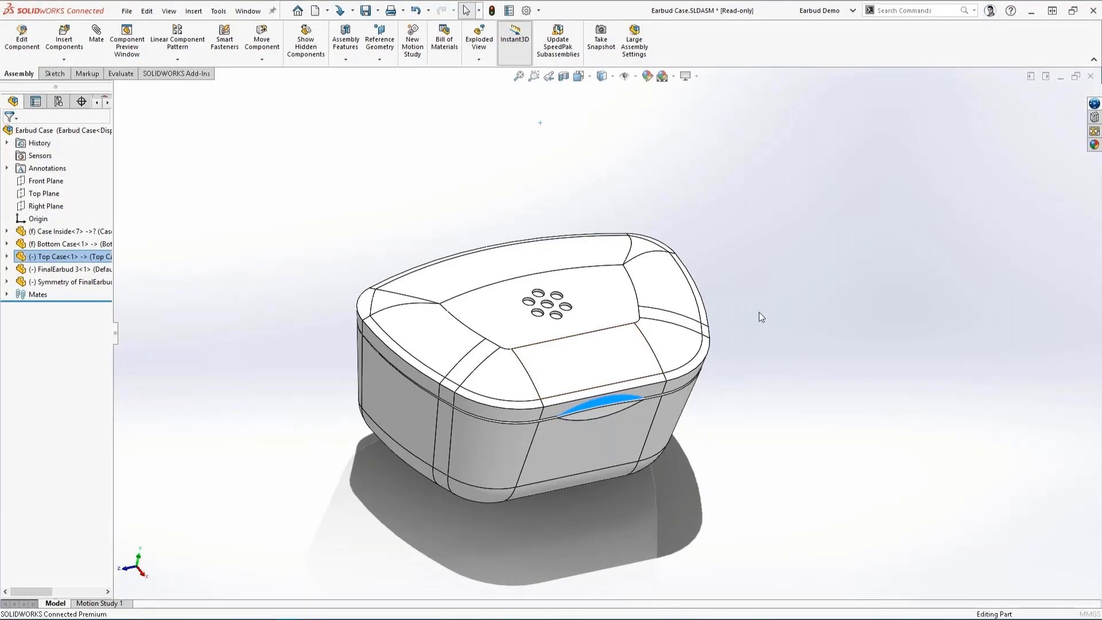
middle_click_drag(758, 311, 625, 301)
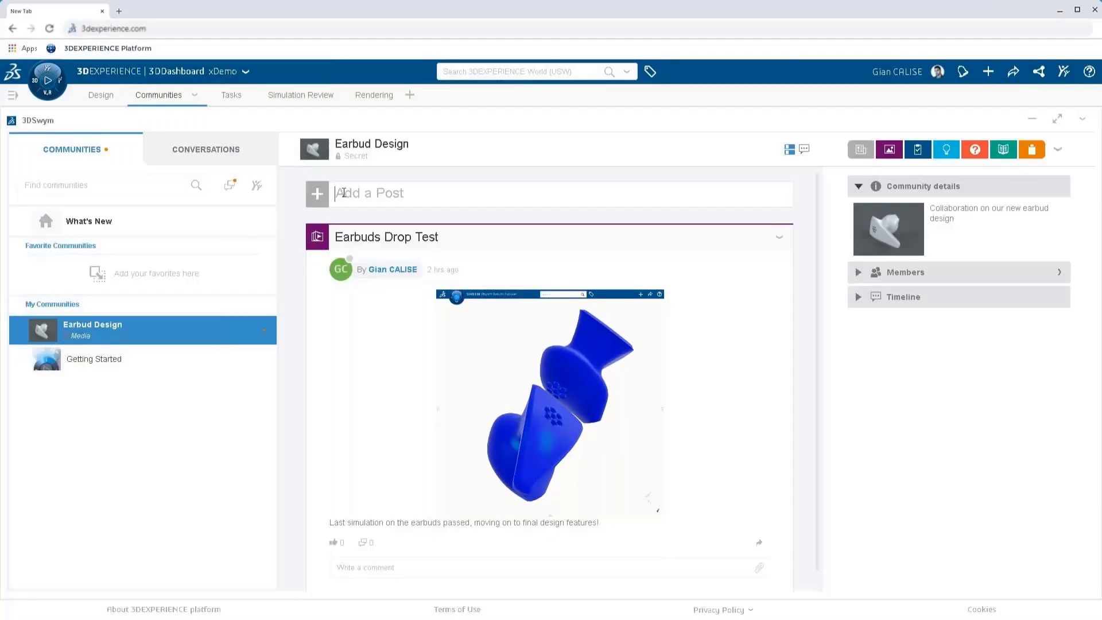
Step: Switch to 3DSwym and start a post in the Earbud Design community titled "Earbud design ready for render!"
left_click(343, 193)
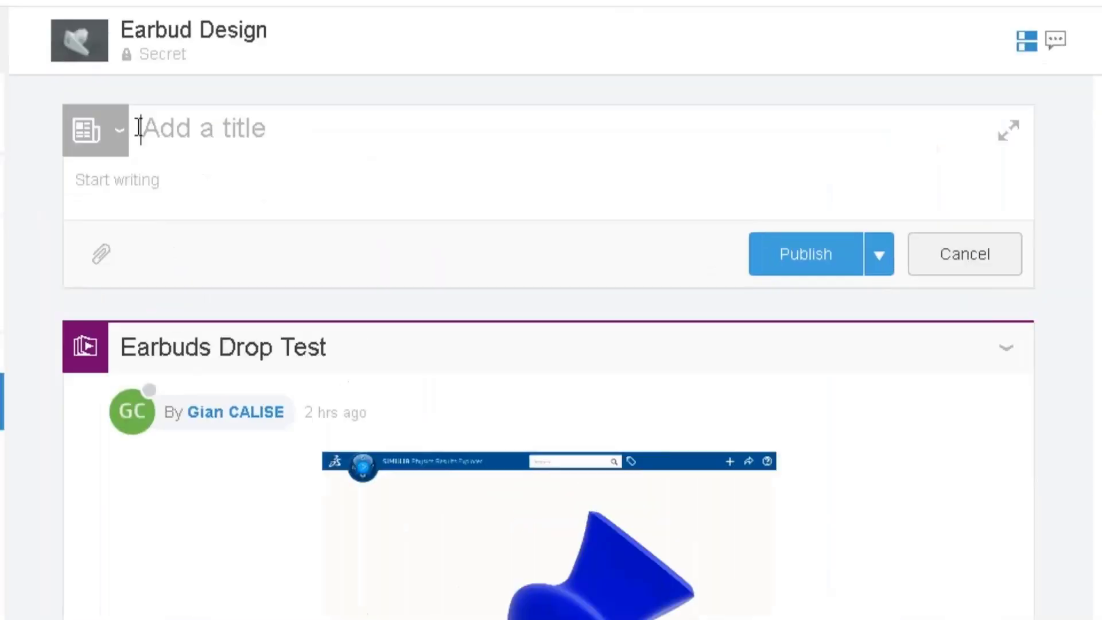
type("Ea")
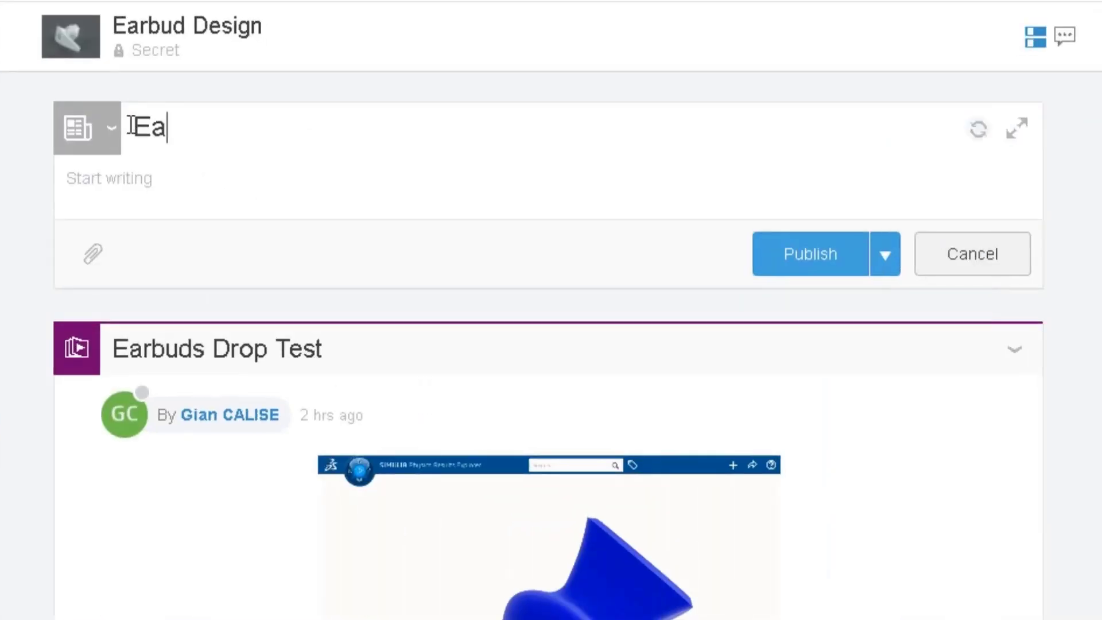
type("rbud design ready for render!")
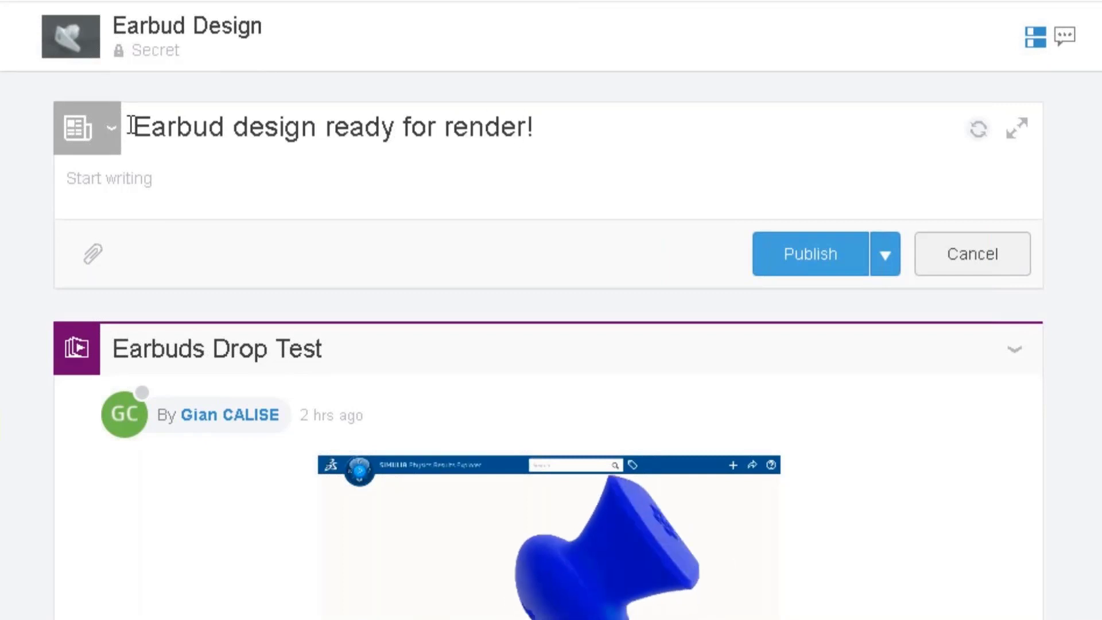
key("Tab")
Step: Write "Hi team, just completed the design but we now need some marketing content.", mention a colleague and ask "do you have the color swatches?"
type("Hi team, just c")
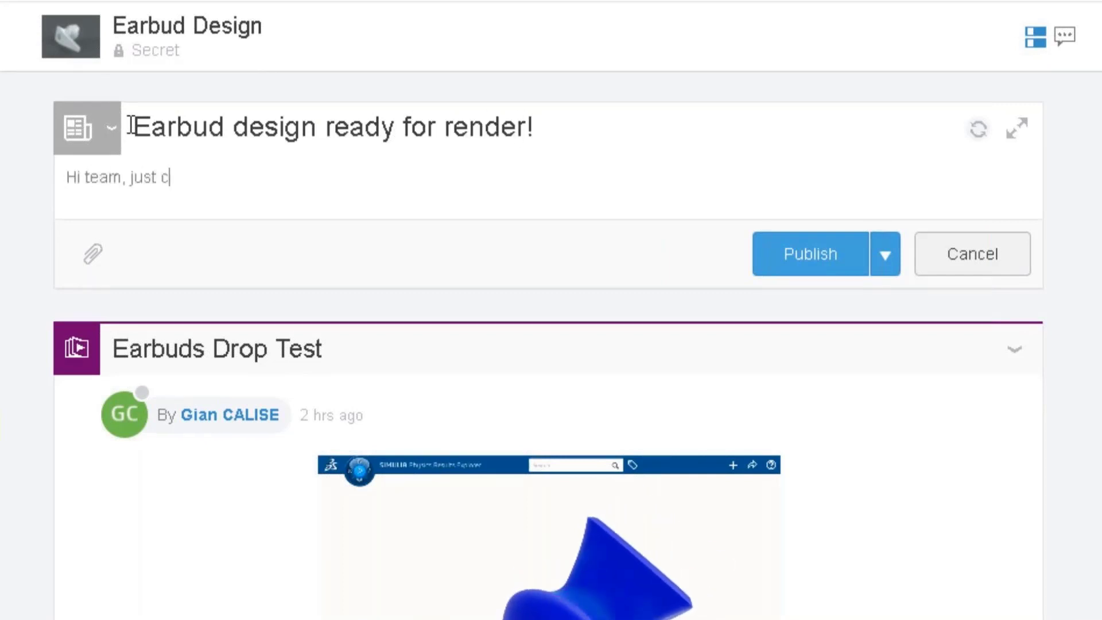
type("ompleted the design but w")
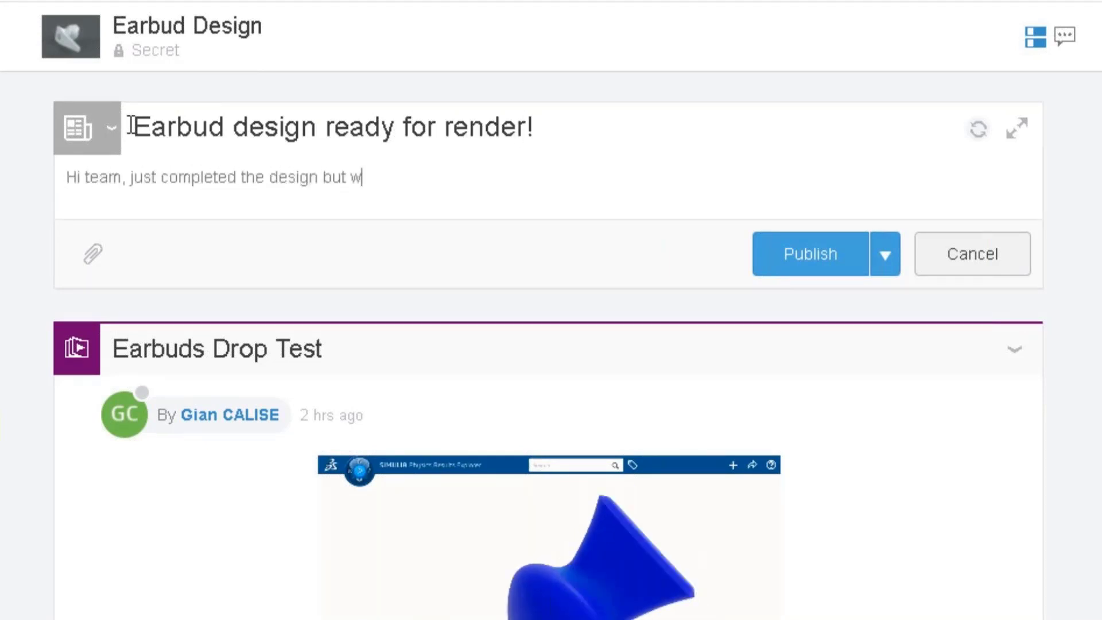
type("e now need some marketing content")
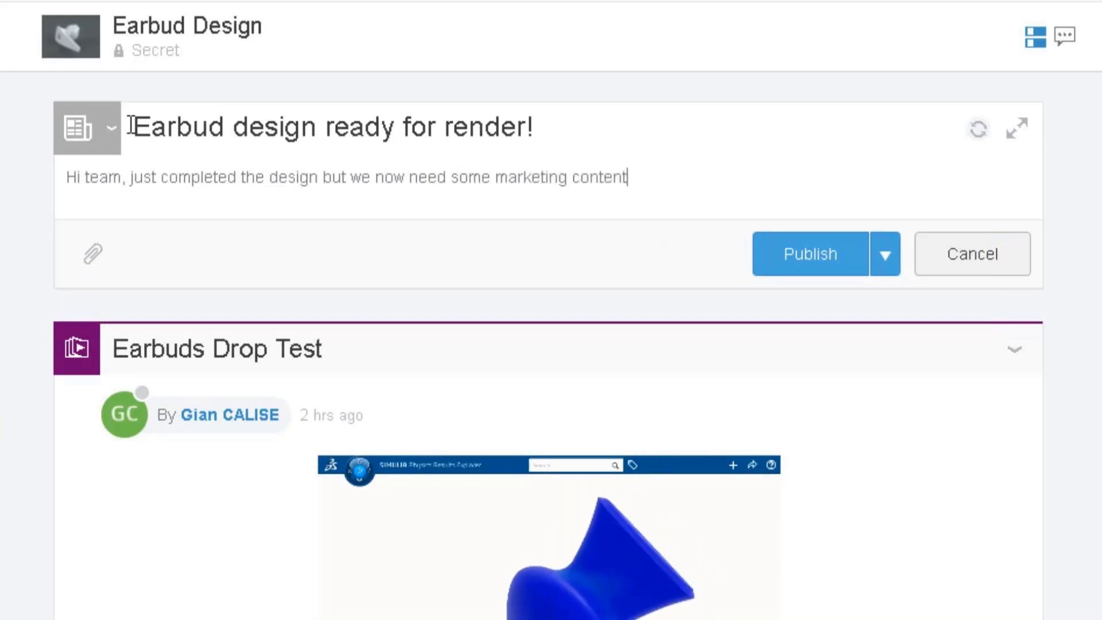
type(". @John")
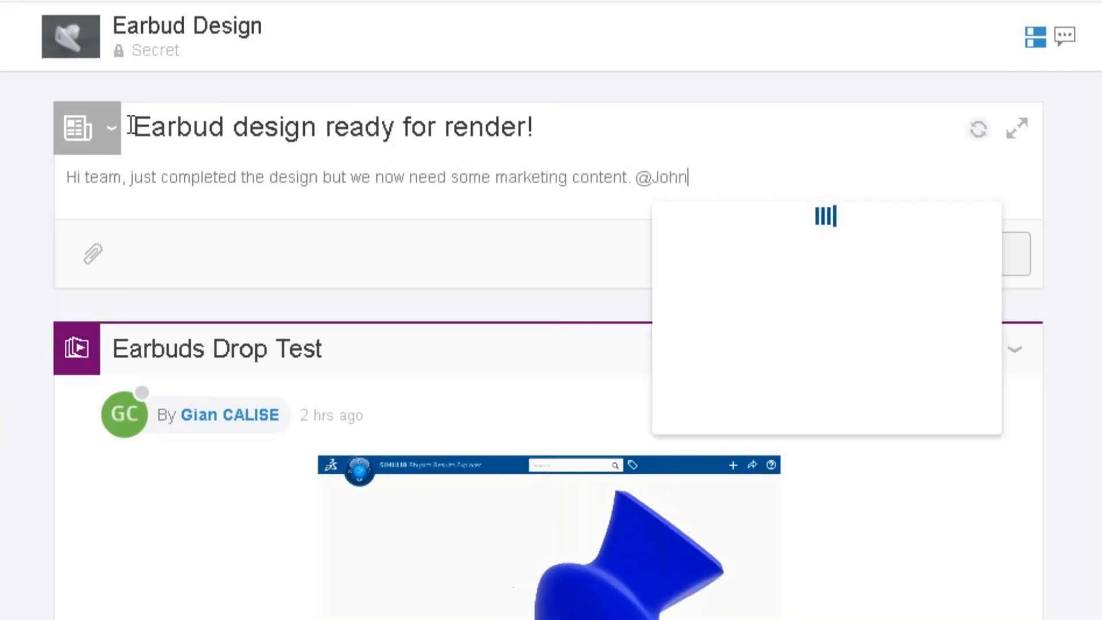
left_click(750, 253)
type("do you")
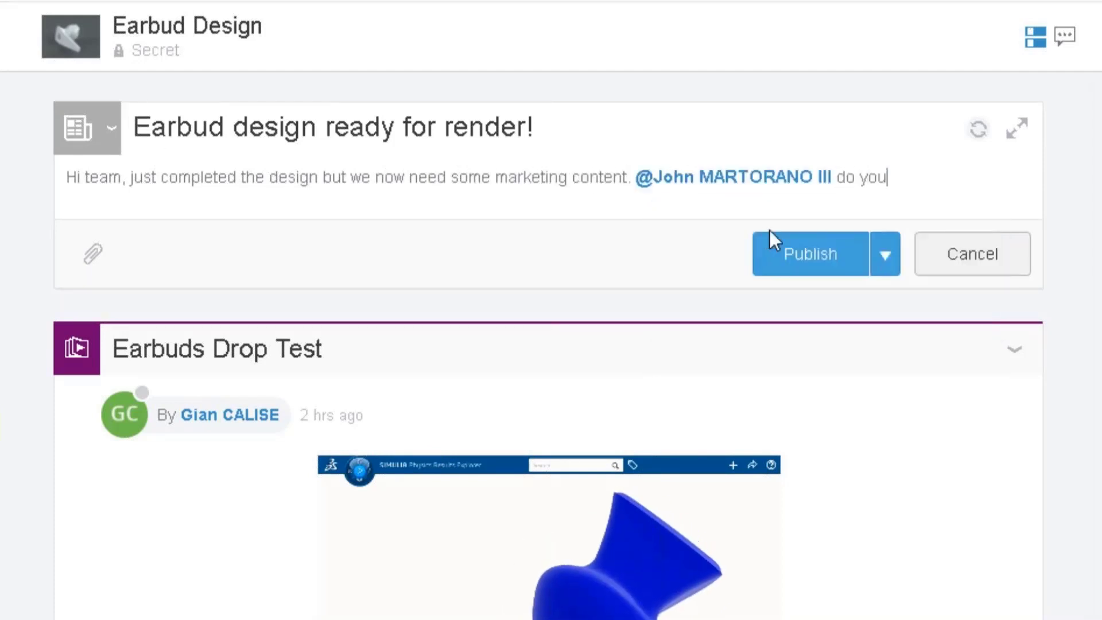
type(" have the color swatches?")
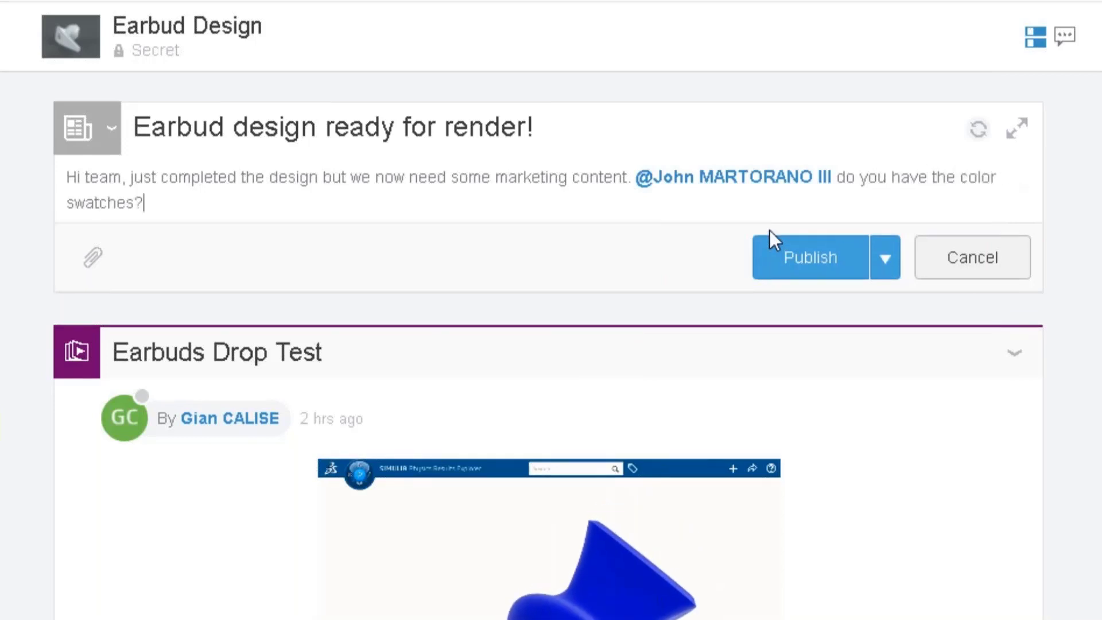
Step: Add a second paragraph mentioning another colleague with "can you take the lead on the renders?" and publish the post
key("Return")
left_click(261, 283)
type("can you ta")
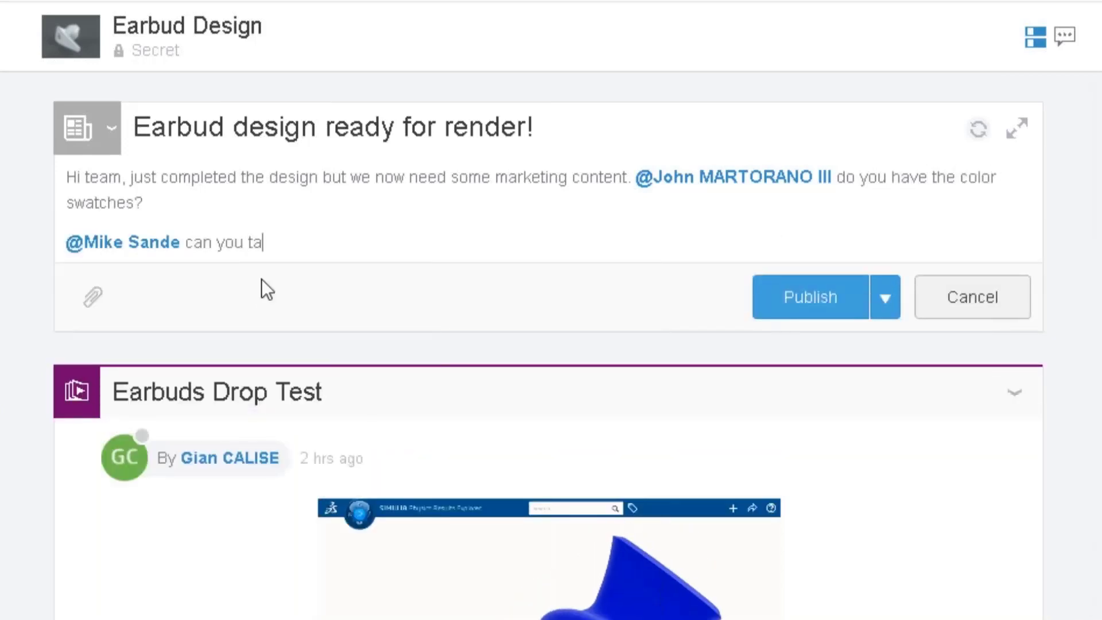
type("ke the lead on the renders?")
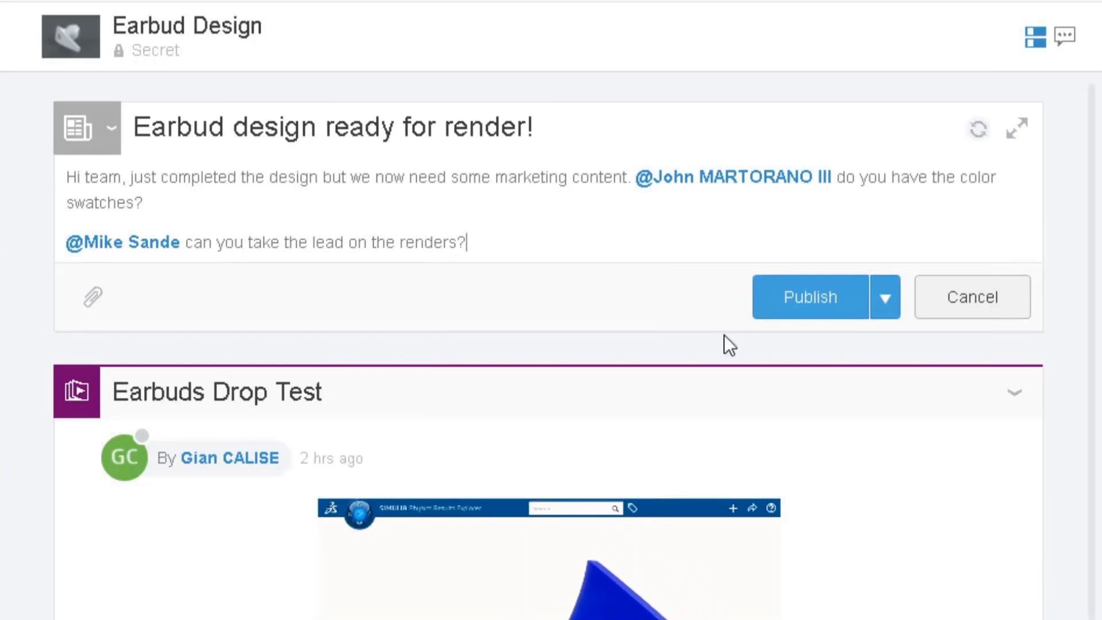
left_click(791, 303)
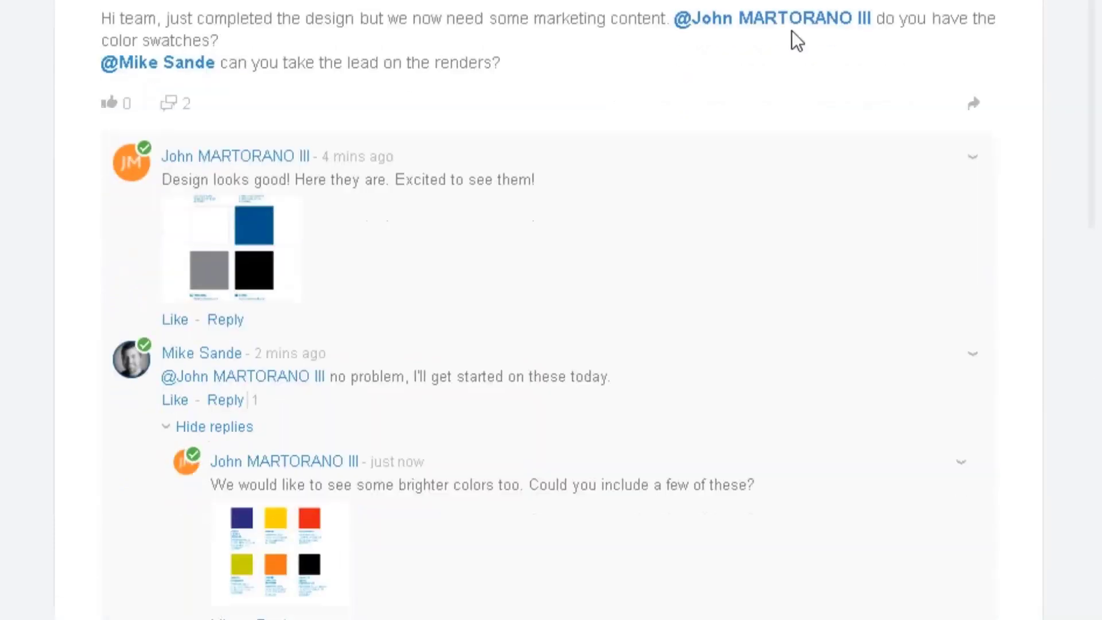
Step: Read through the replies to the post, and launch SOLIDWORKS Visualize Connected from the favorite apps
scroll(792, 40, "down", 2)
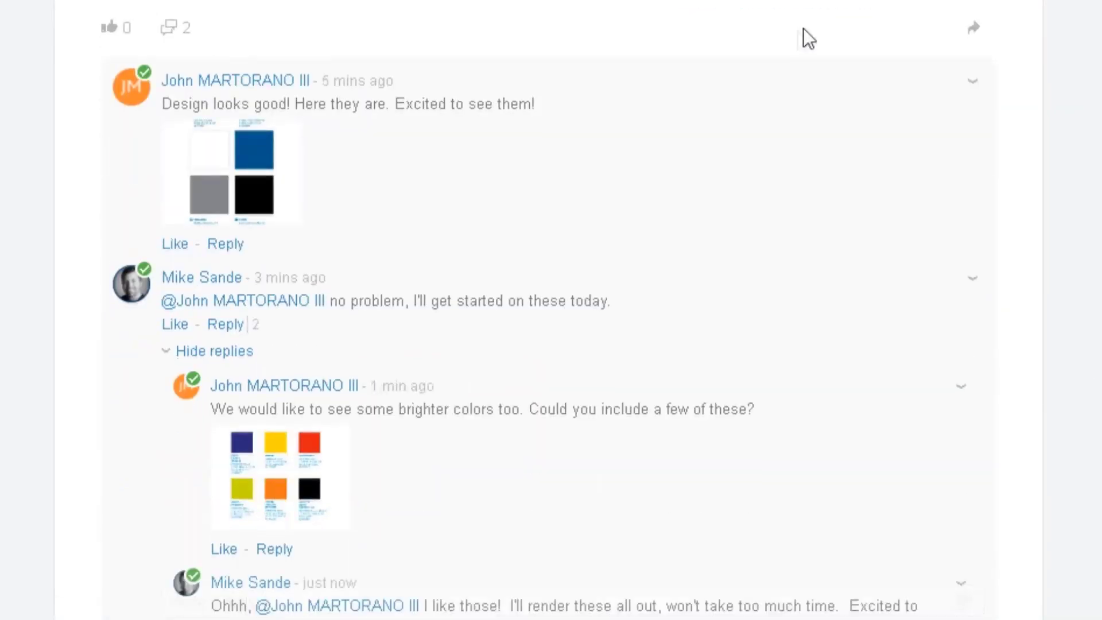
scroll(803, 29, "down", 2)
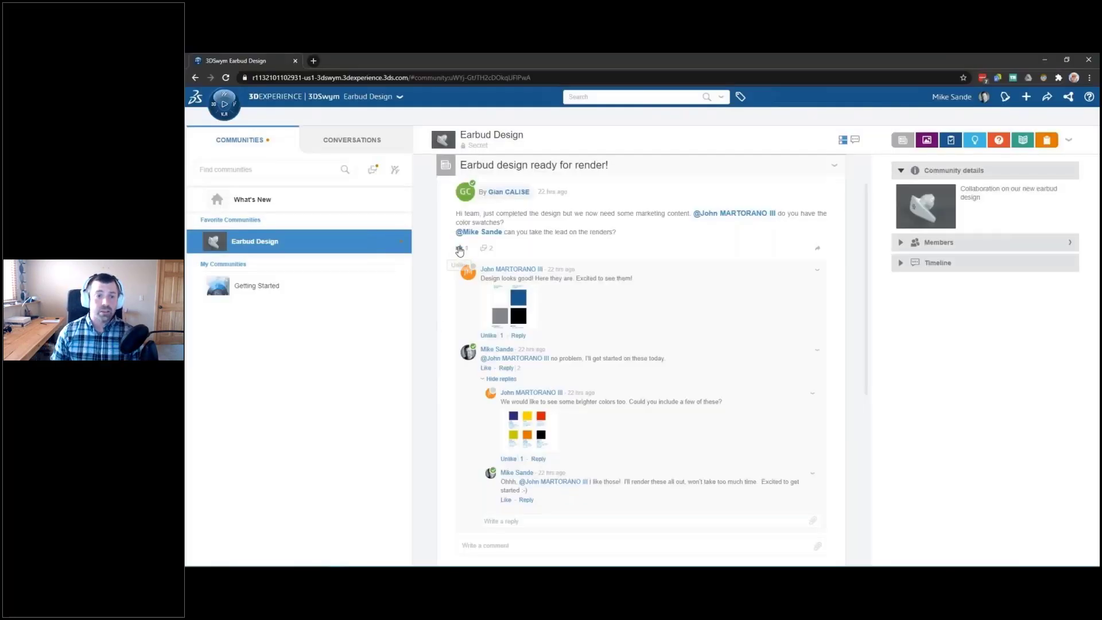
left_click(224, 104)
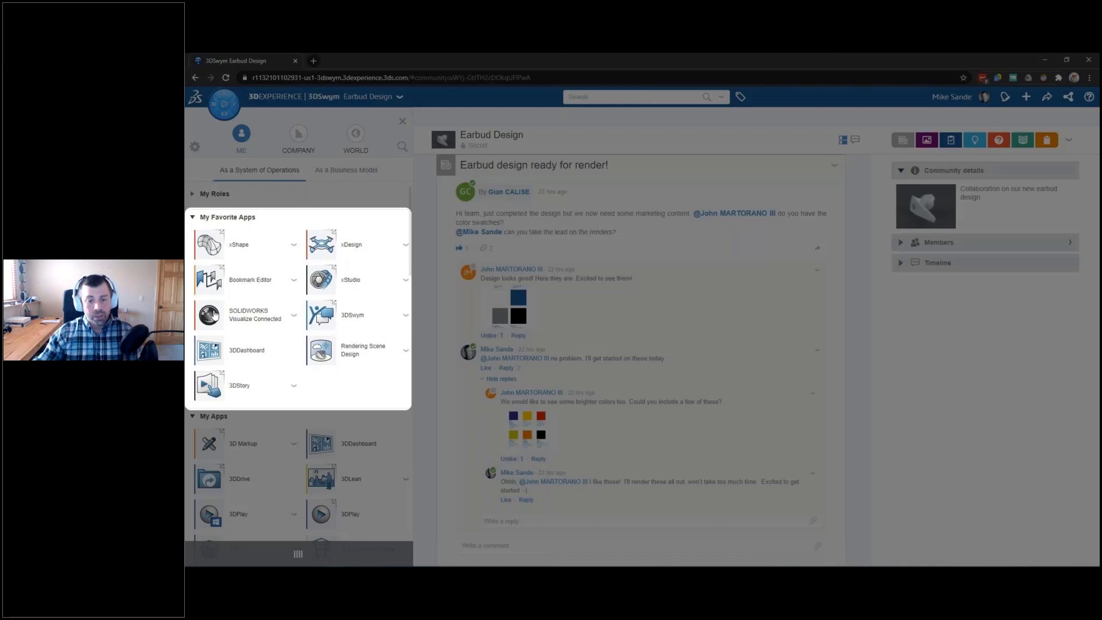
left_click(209, 315)
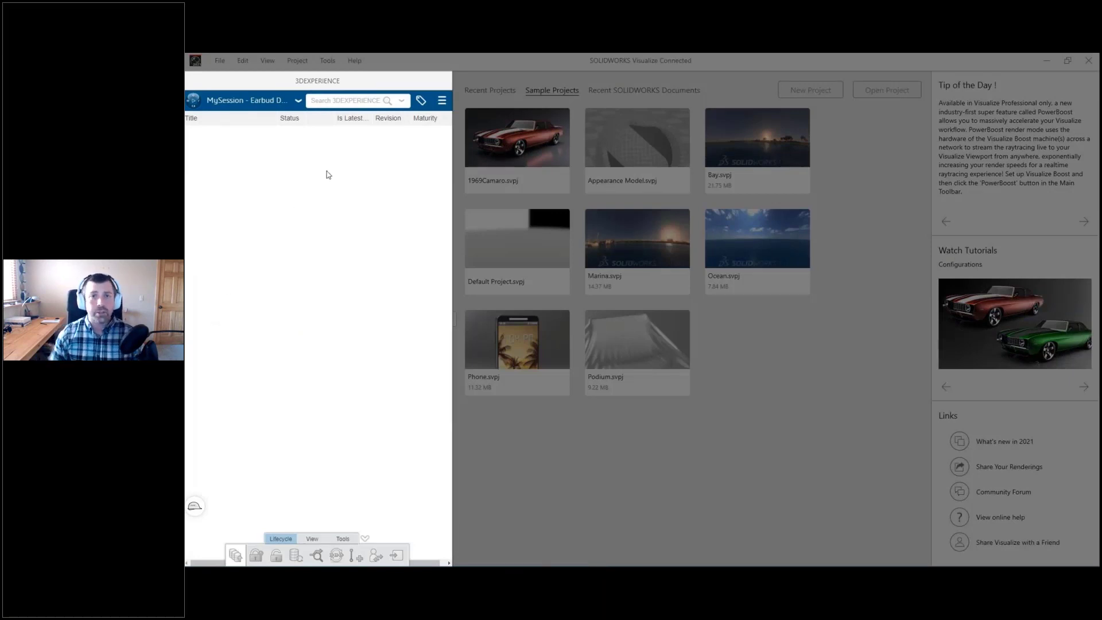
Step: Search the platform for "Earbud Case" and bring the Earbud Case(Earbud Case) product into a new project
left_click(376, 101)
type("Earbud Case")
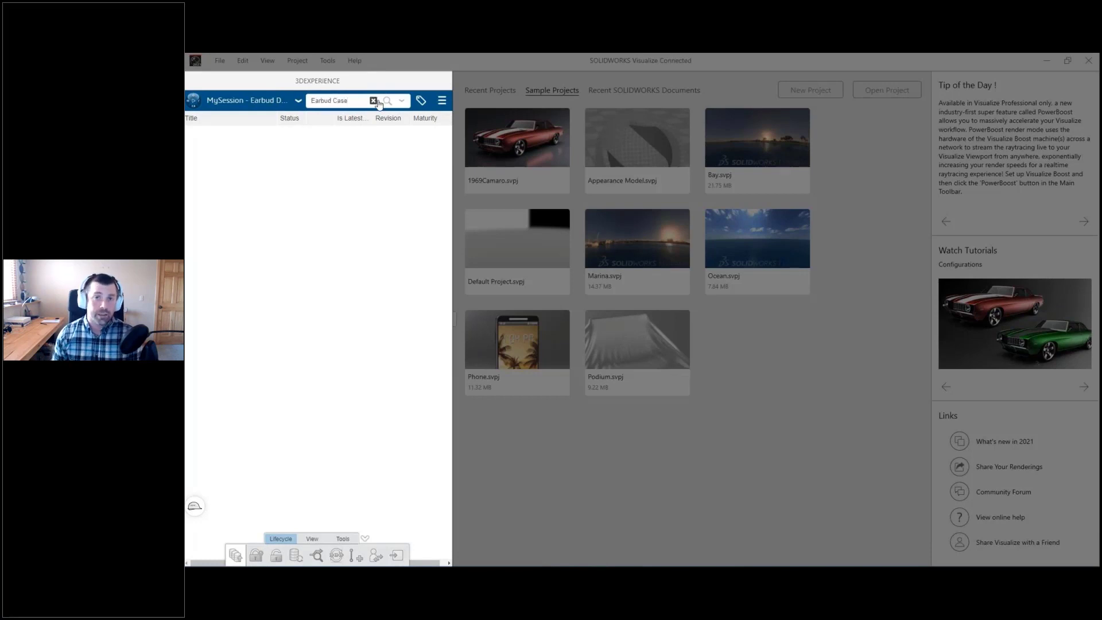
key("Return")
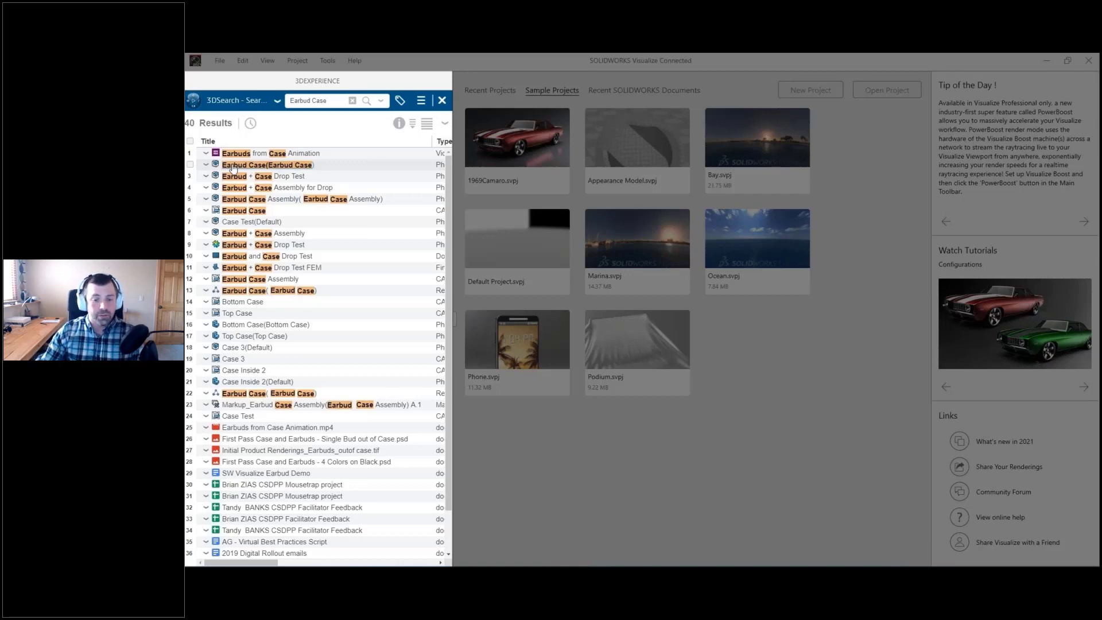
left_click(232, 166)
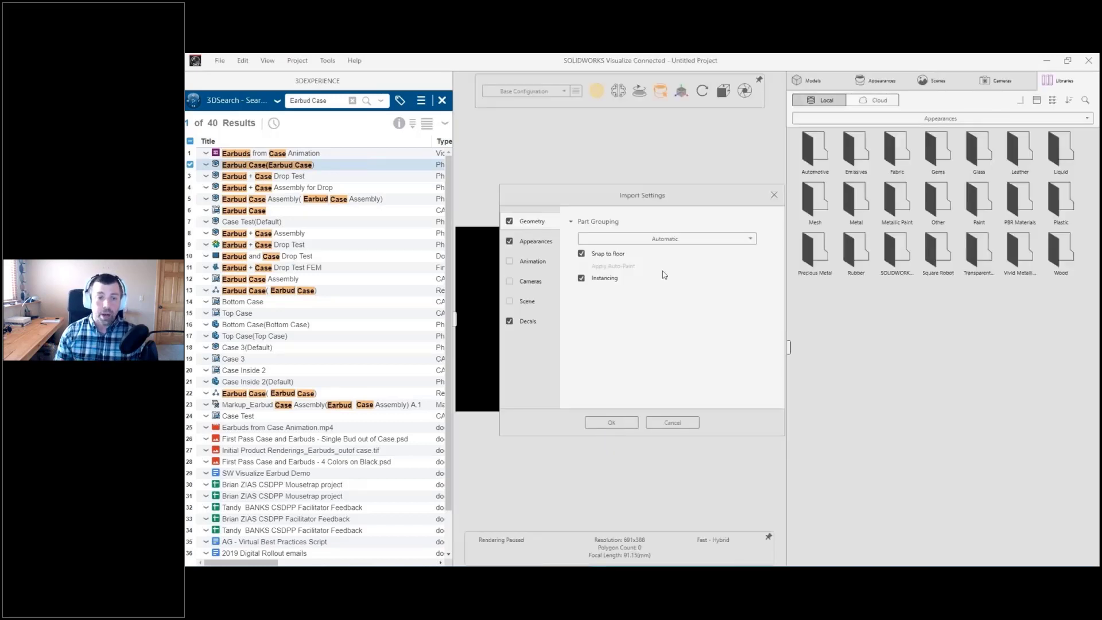
Step: Import the earbud case with Automatic part grouping, keeping Snap to floor and Instancing enabled
left_click(651, 239)
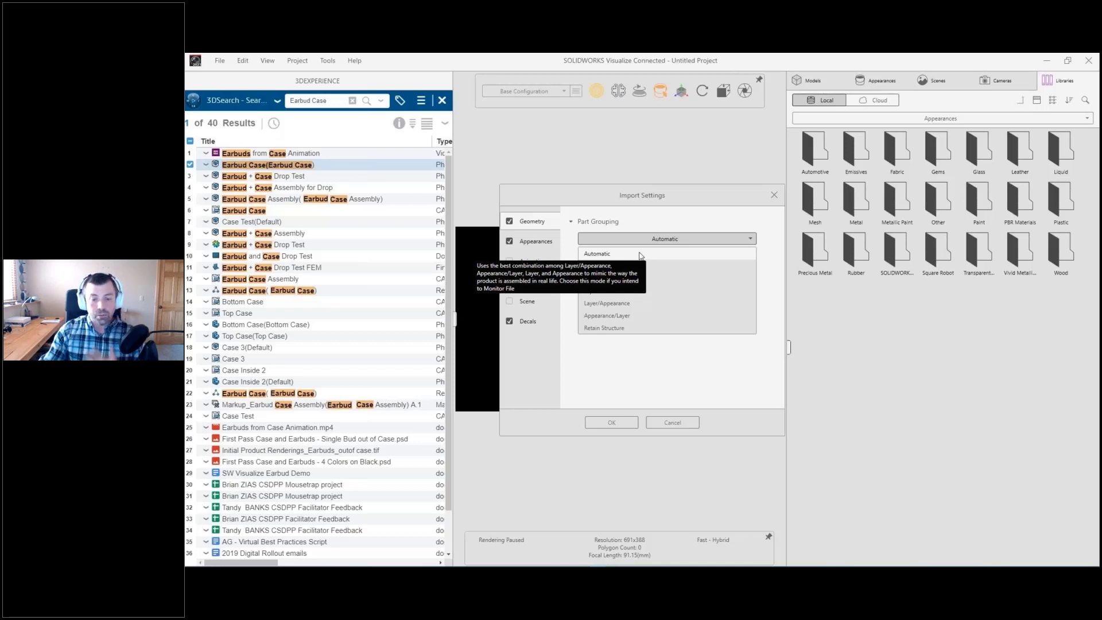
left_click(600, 424)
left_click(600, 425)
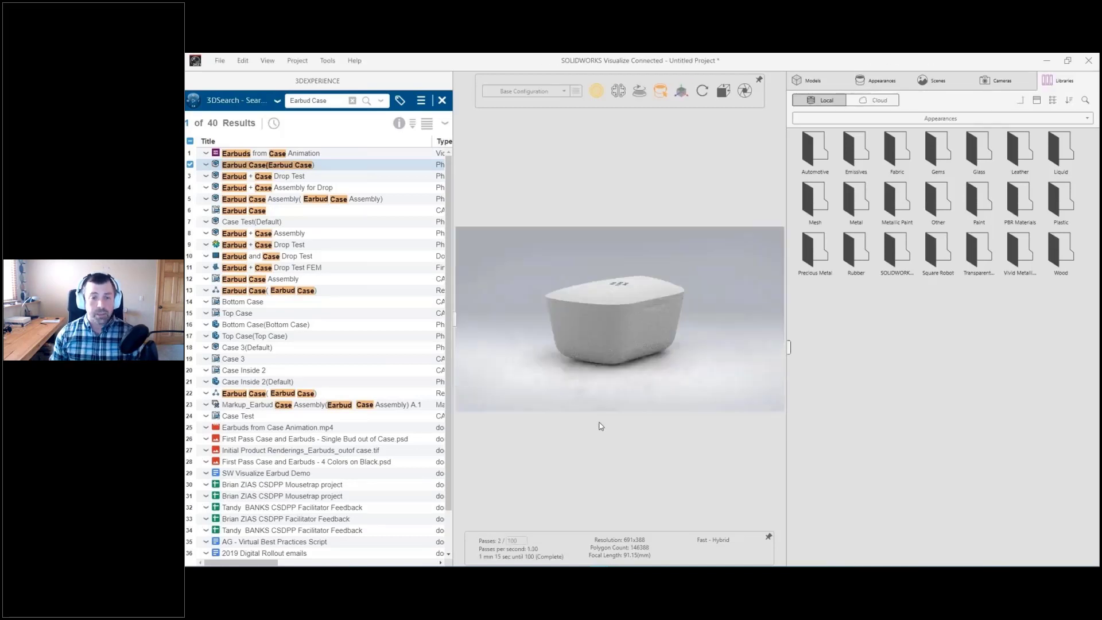
left_click_drag(622, 381, 497, 383)
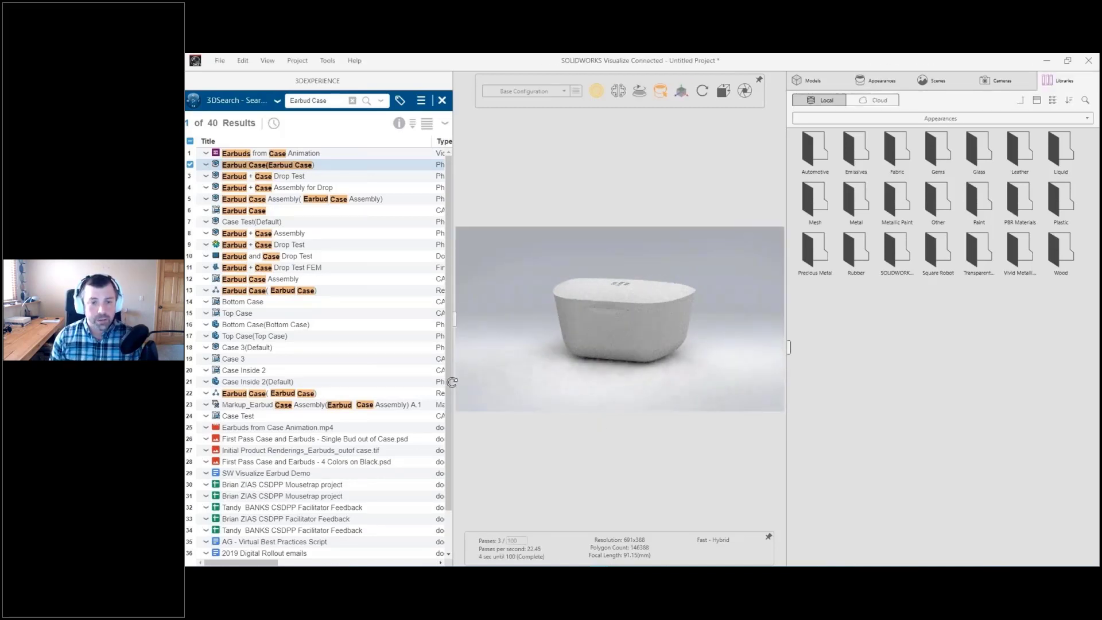
Step: Save the untitled project to the platform as "Earbud Color Options", using New Revision and the revision comment "New Project"
left_click(277, 103)
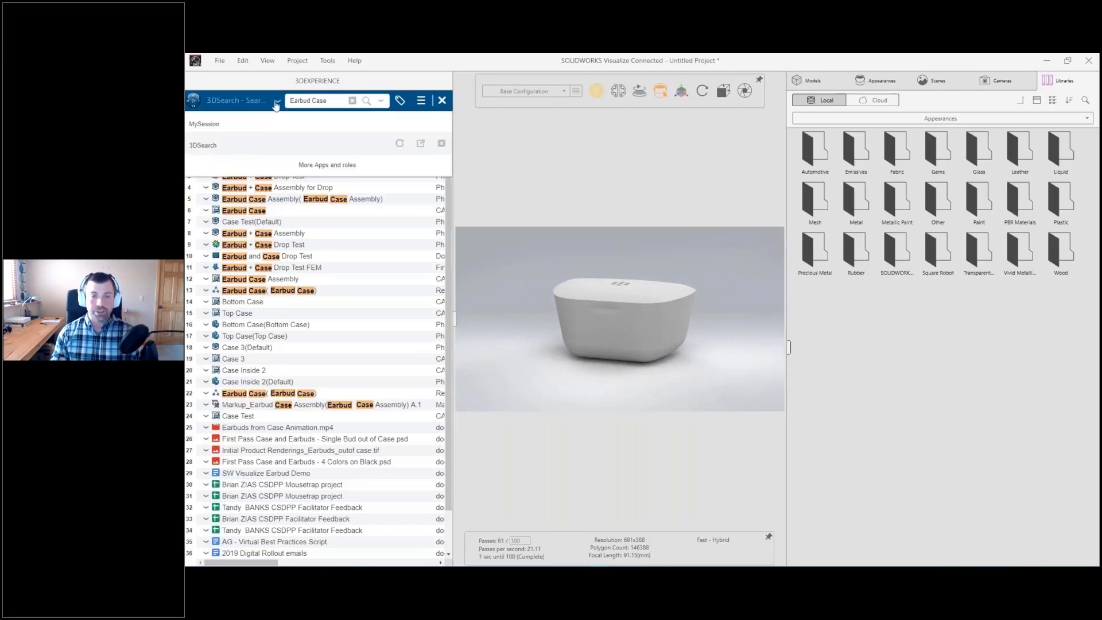
left_click(227, 123)
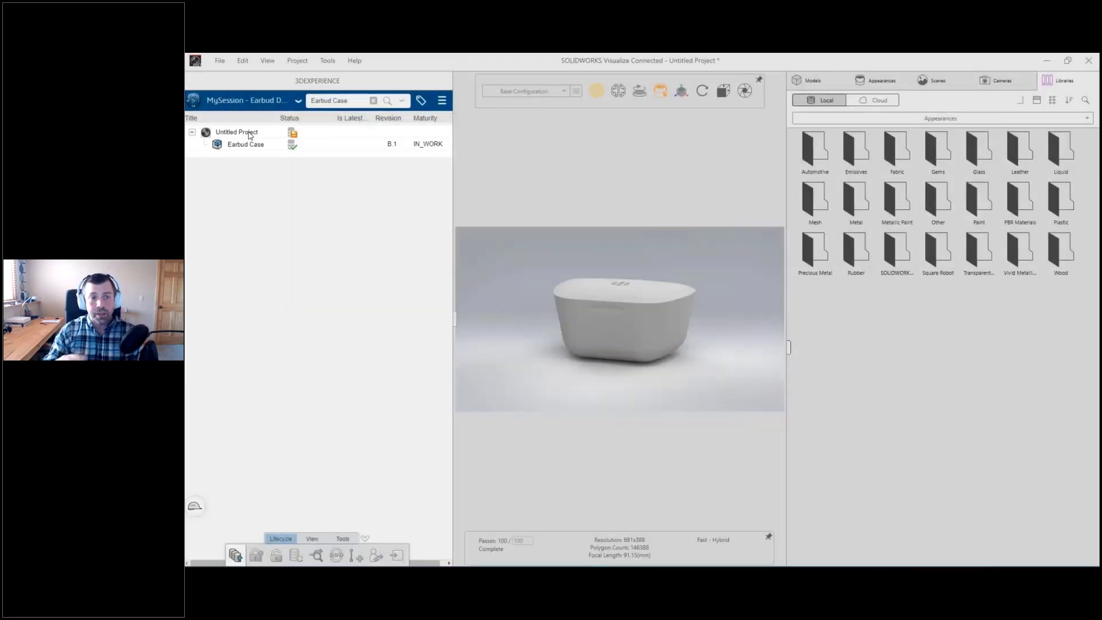
right_click(249, 133)
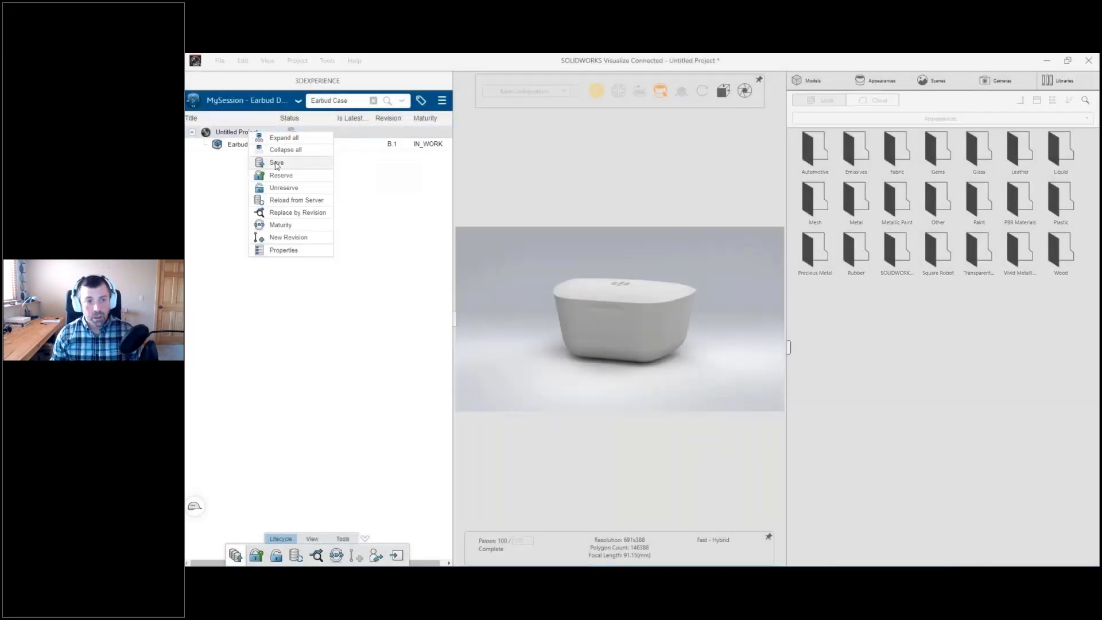
left_click(276, 163)
type("Earbud Color Options")
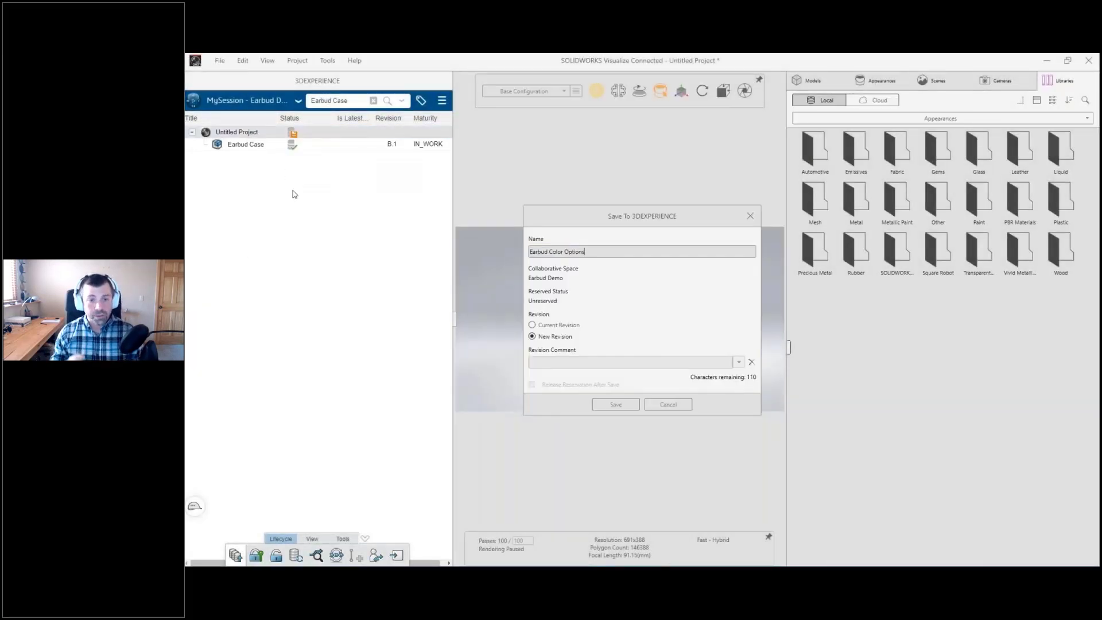
left_click(532, 360)
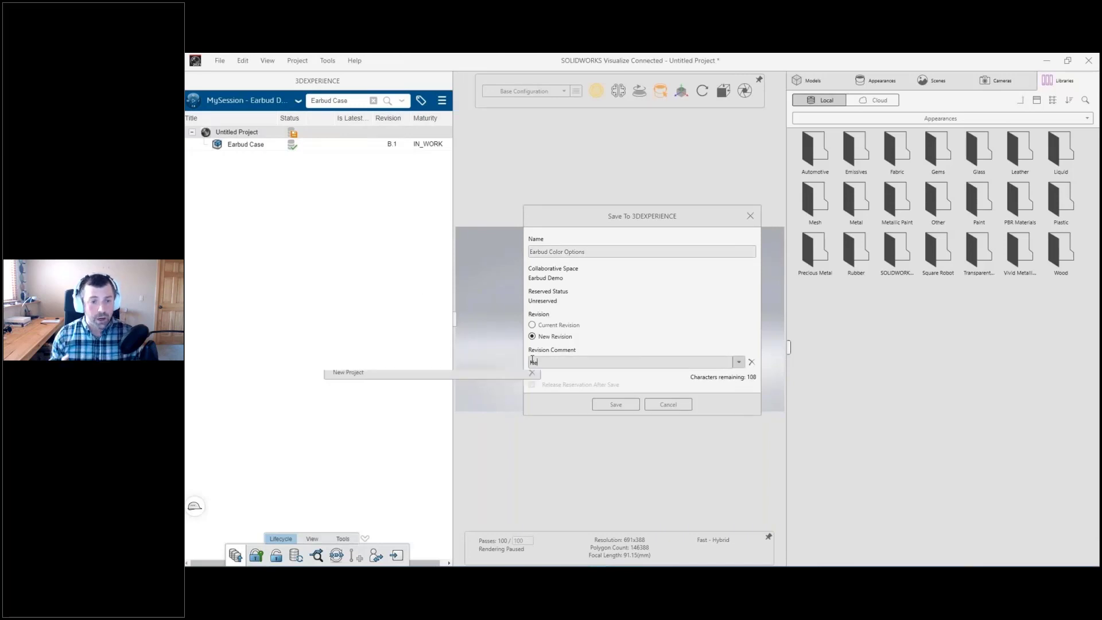
left_click(516, 374)
left_click(636, 406)
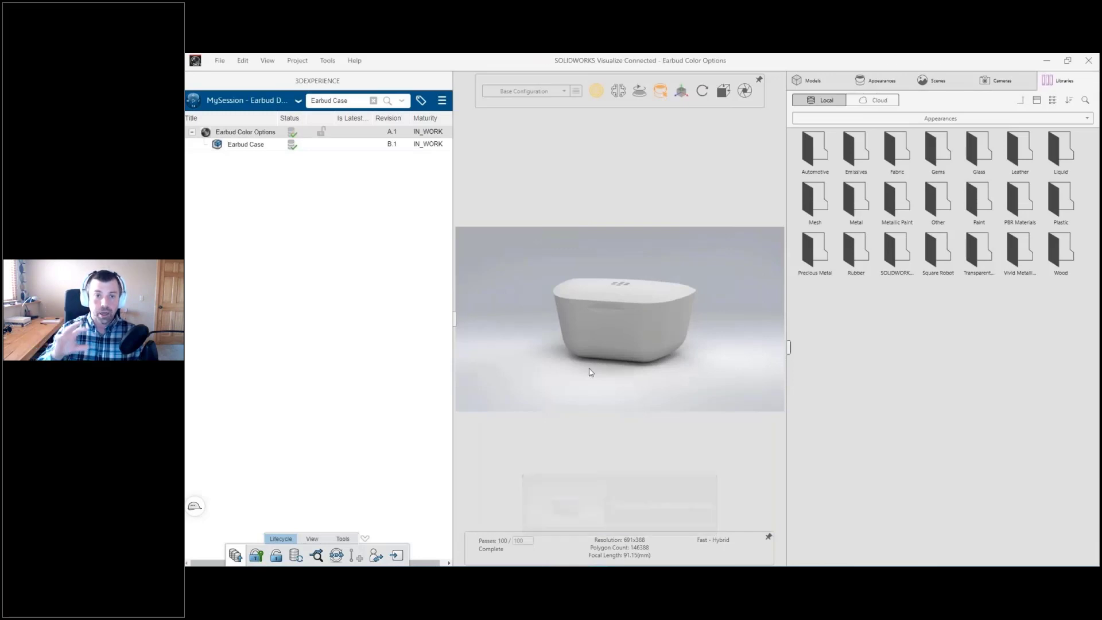
Step: Reserve the Earbud Color Options project, and collapse the 3DEXPERIENCE pane to enlarge the viewport
right_click(319, 137)
left_click(342, 180)
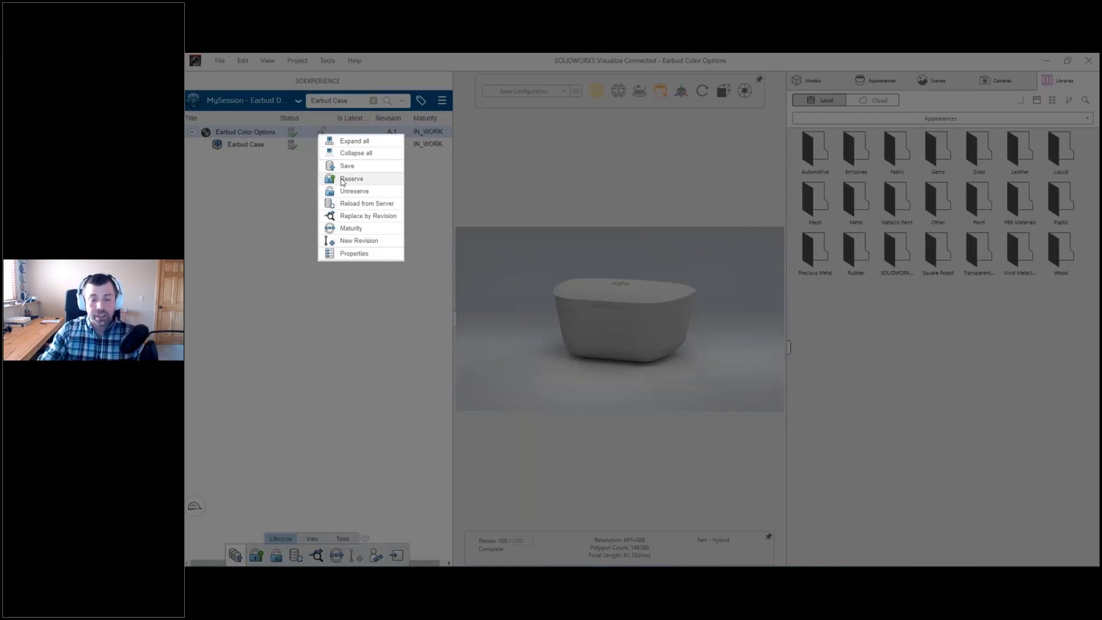
left_click(342, 181)
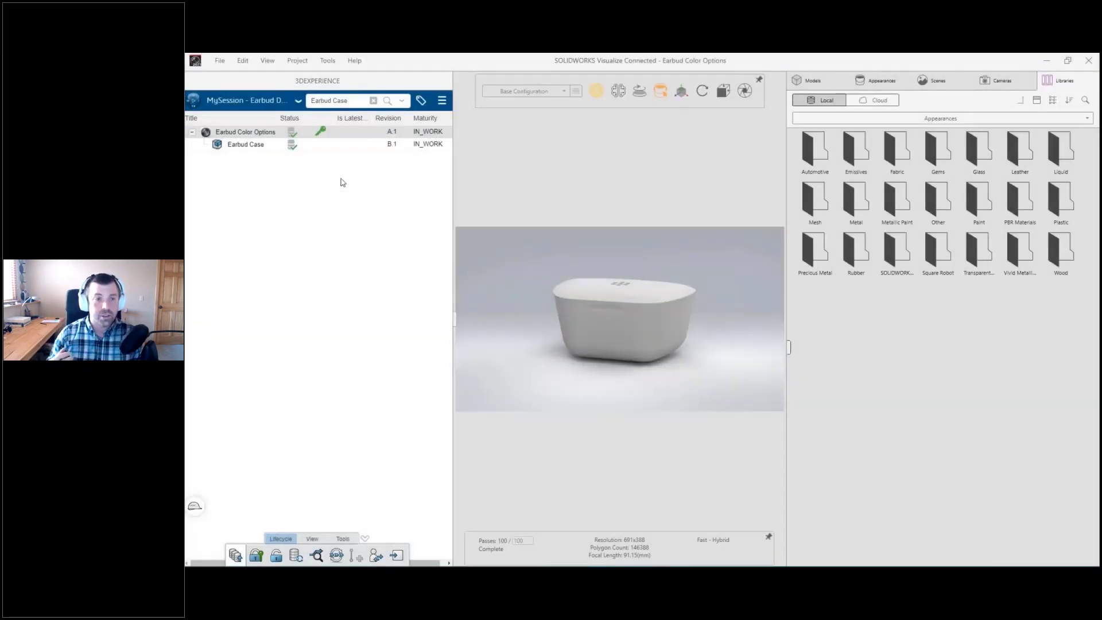
left_click(454, 318)
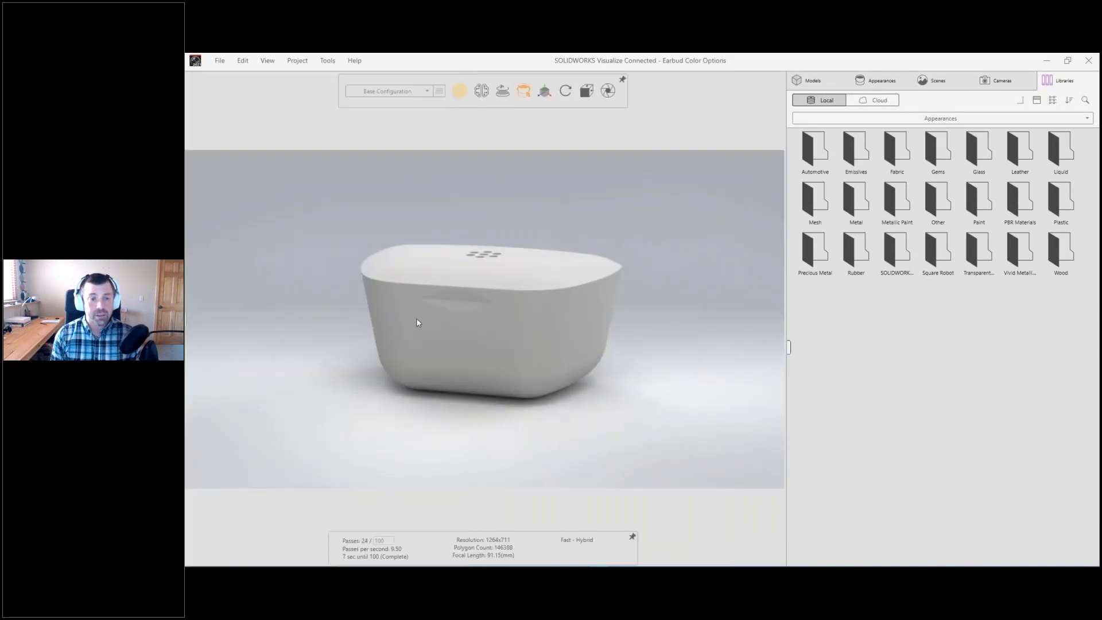
Step: Set the selection mode to Part and select the charging case's lid in the model
middle_click_drag(417, 322, 508, 344)
left_click(514, 210)
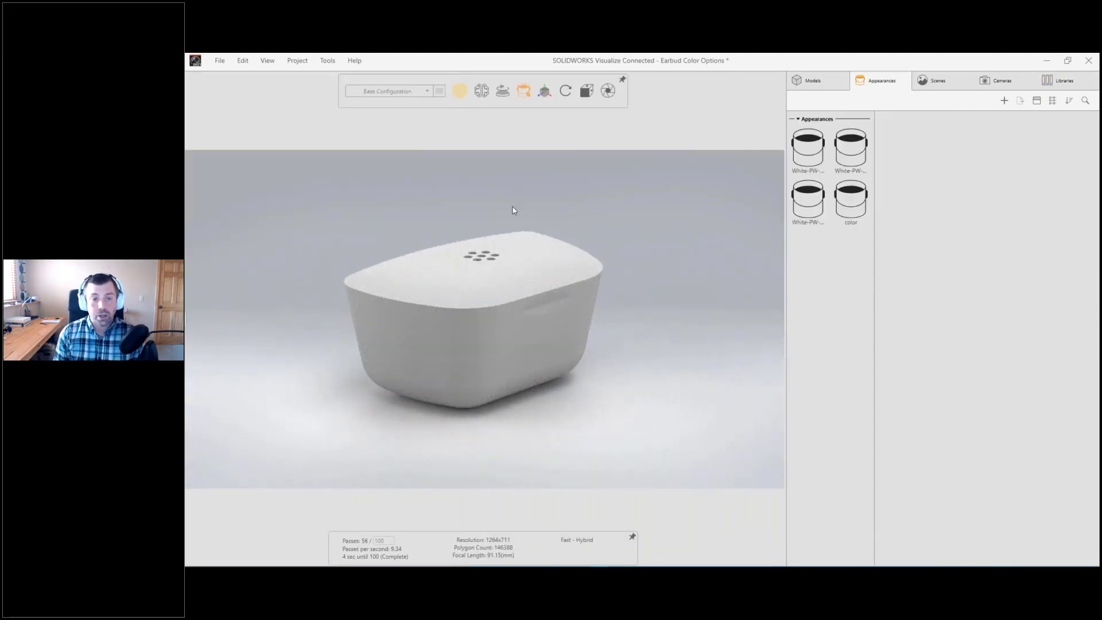
mouse_move(524, 93)
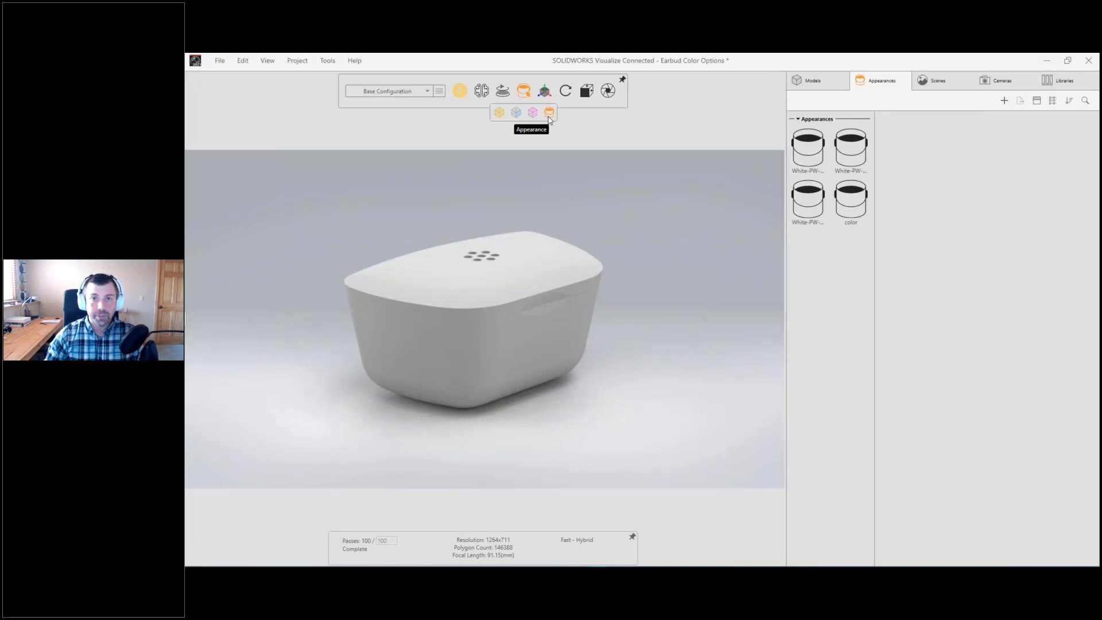
left_click(516, 112)
left_click(466, 294)
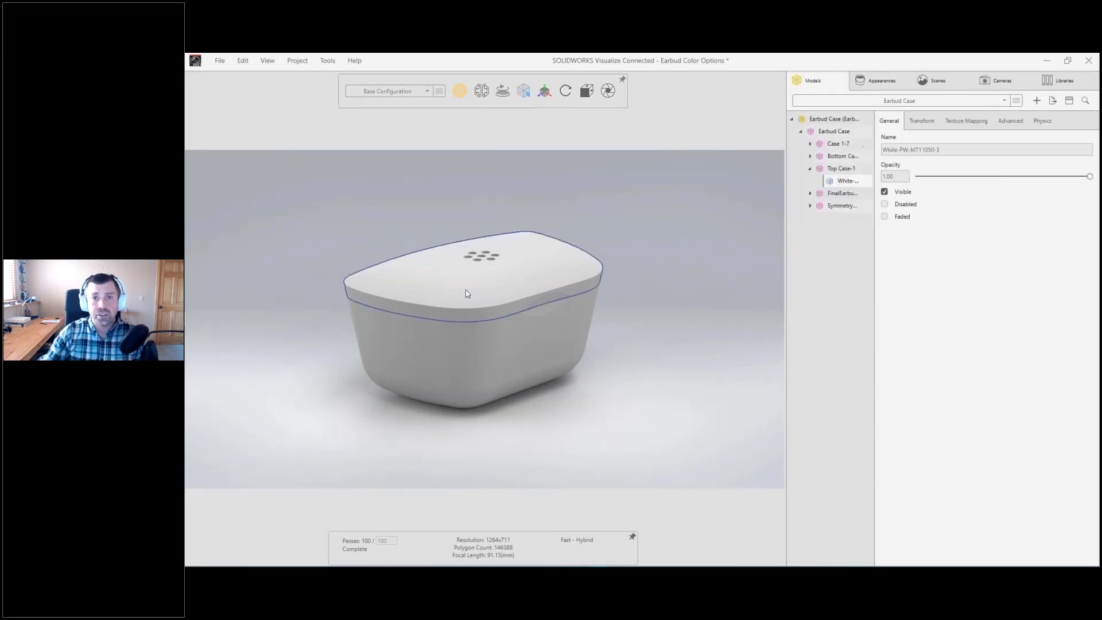
Step: Show the transform manipulator on the lid and move its pivot down and inward to the hinge at the back of the case
left_click_drag(454, 313, 562, 247)
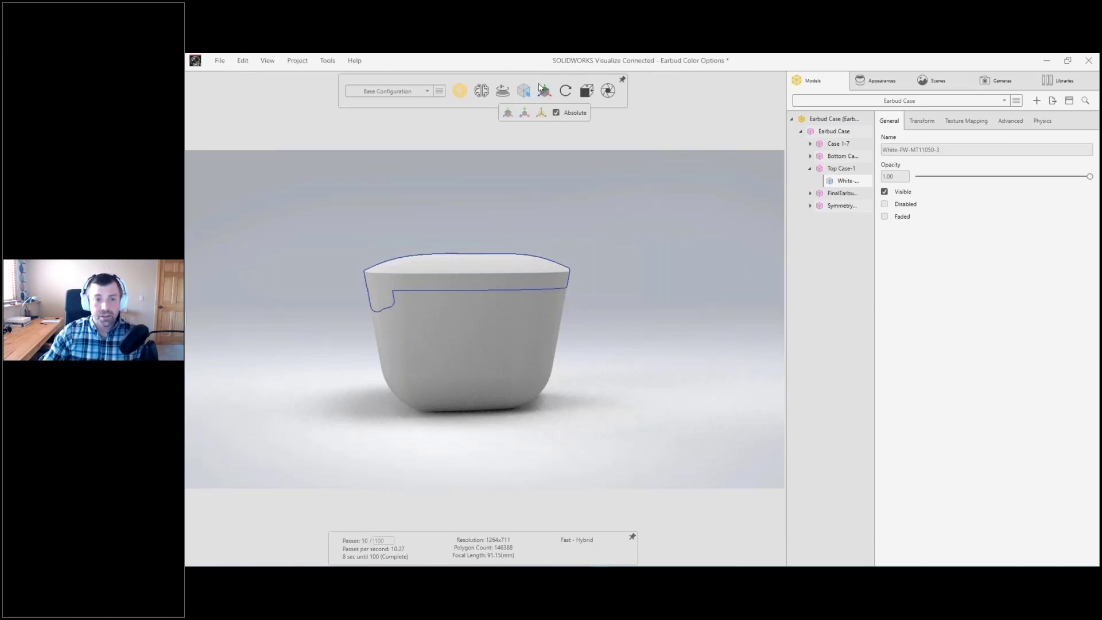
left_click(542, 89)
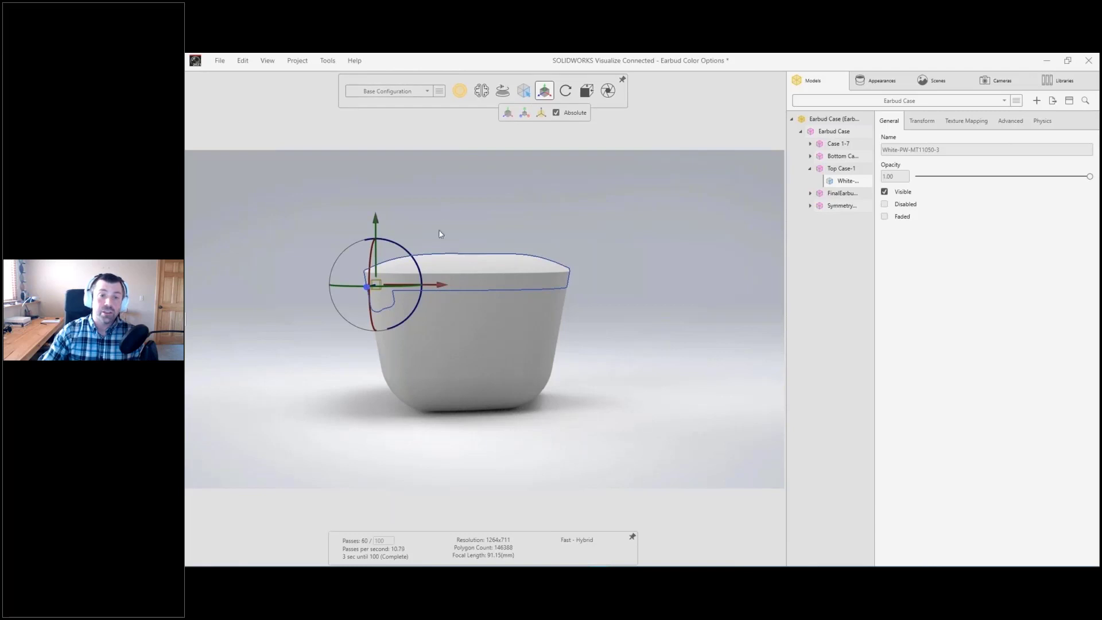
left_click_drag(442, 236, 469, 220)
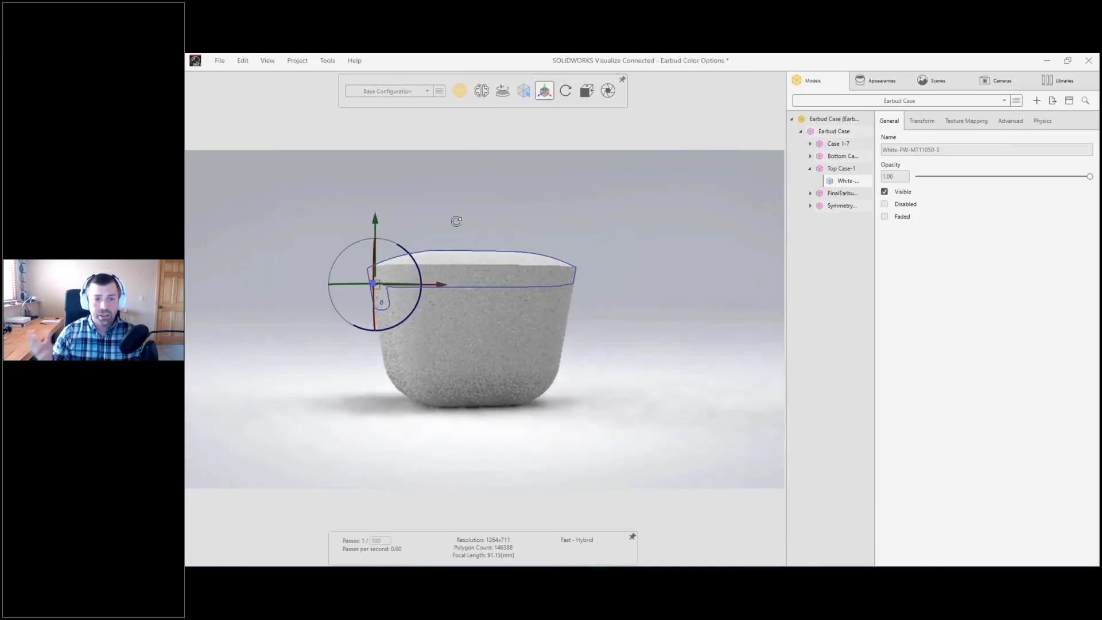
mouse_move(542, 94)
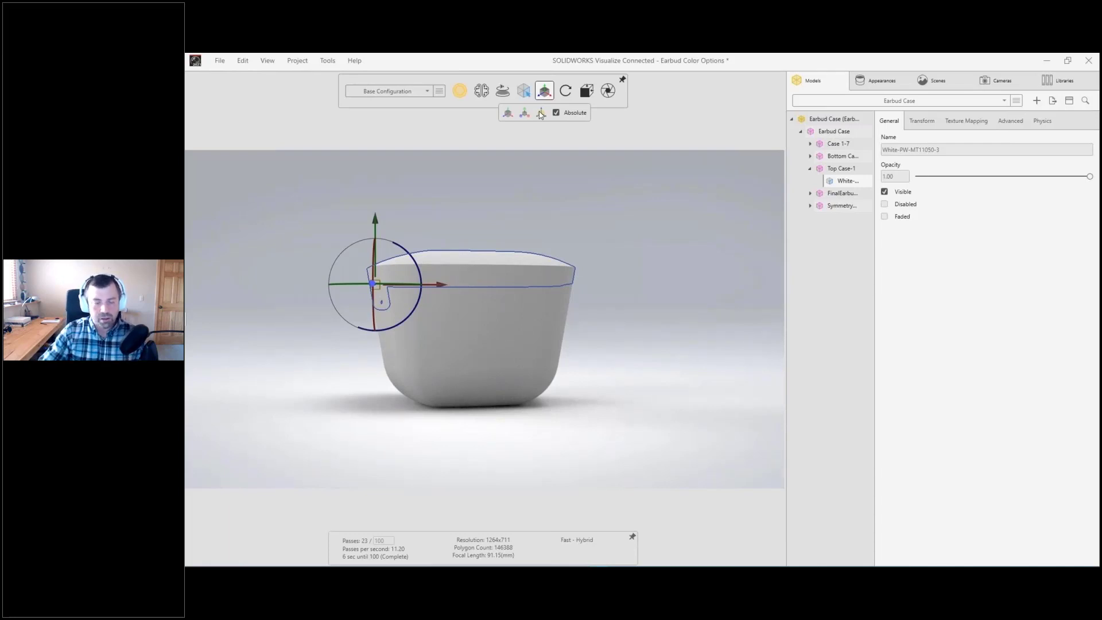
left_click(541, 113)
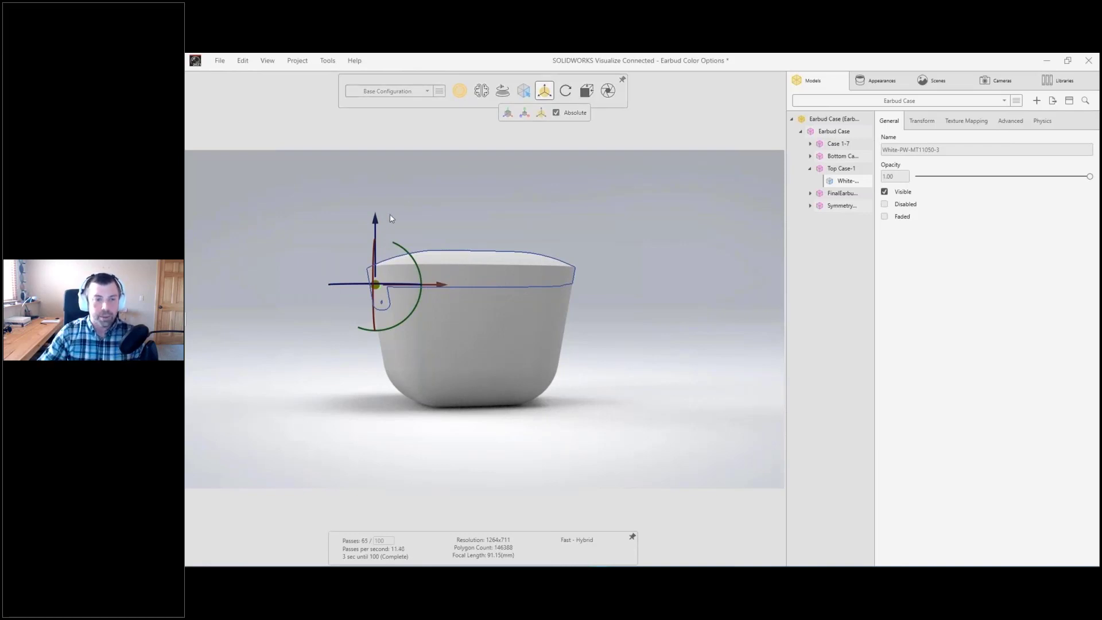
left_click_drag(374, 226, 374, 240)
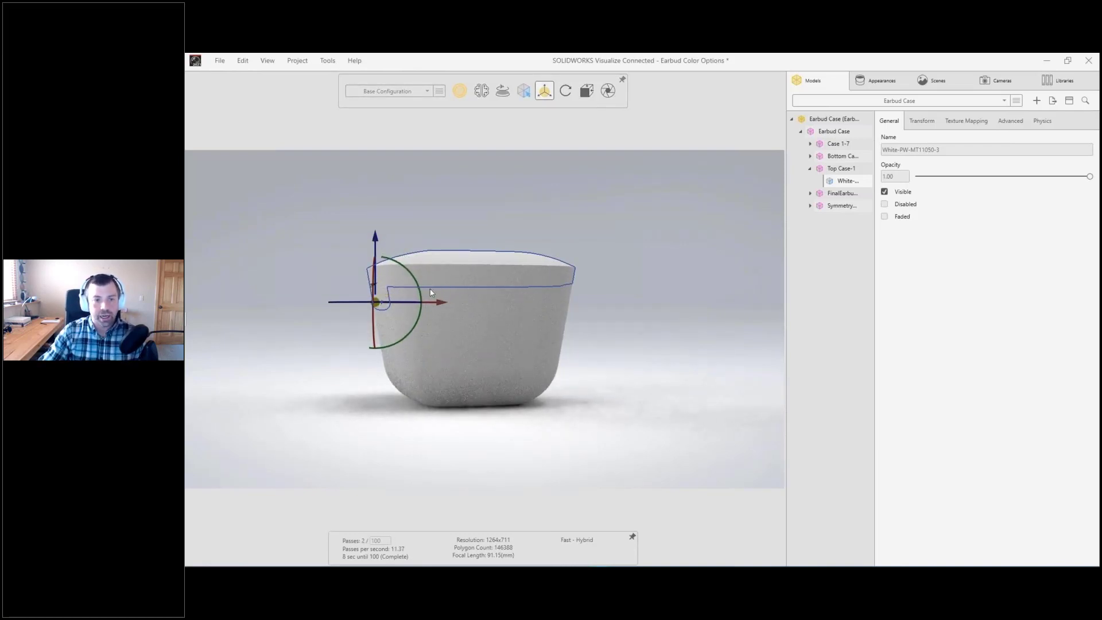
left_click_drag(440, 303, 444, 303)
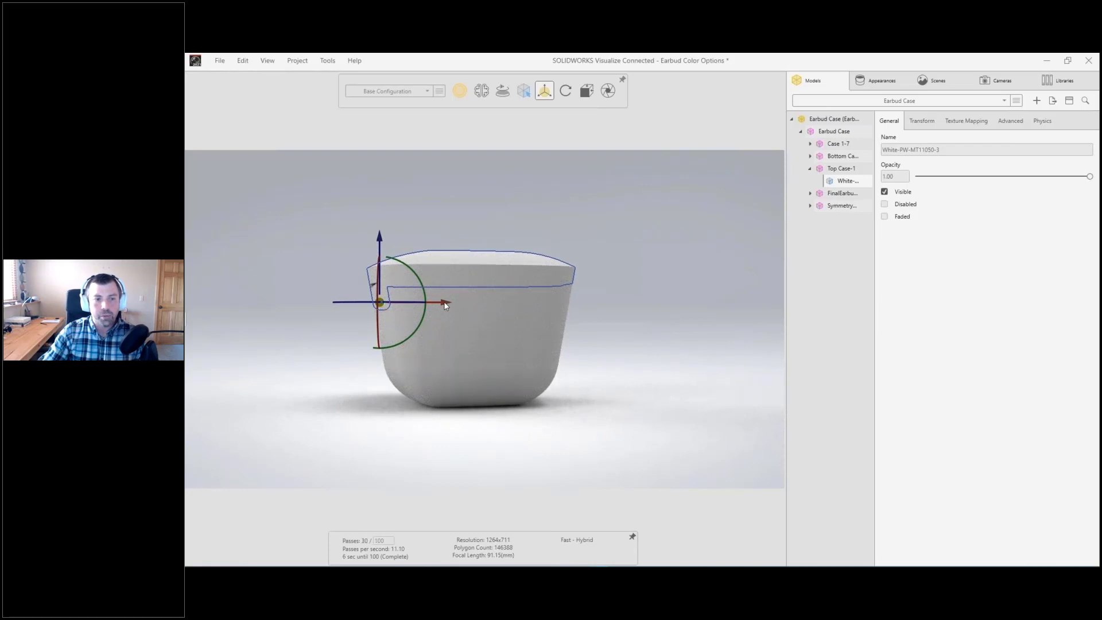
Step: Switch back to transforming the object and rotate the lid open about 90 degrees around its hinge pivot
mouse_move(542, 97)
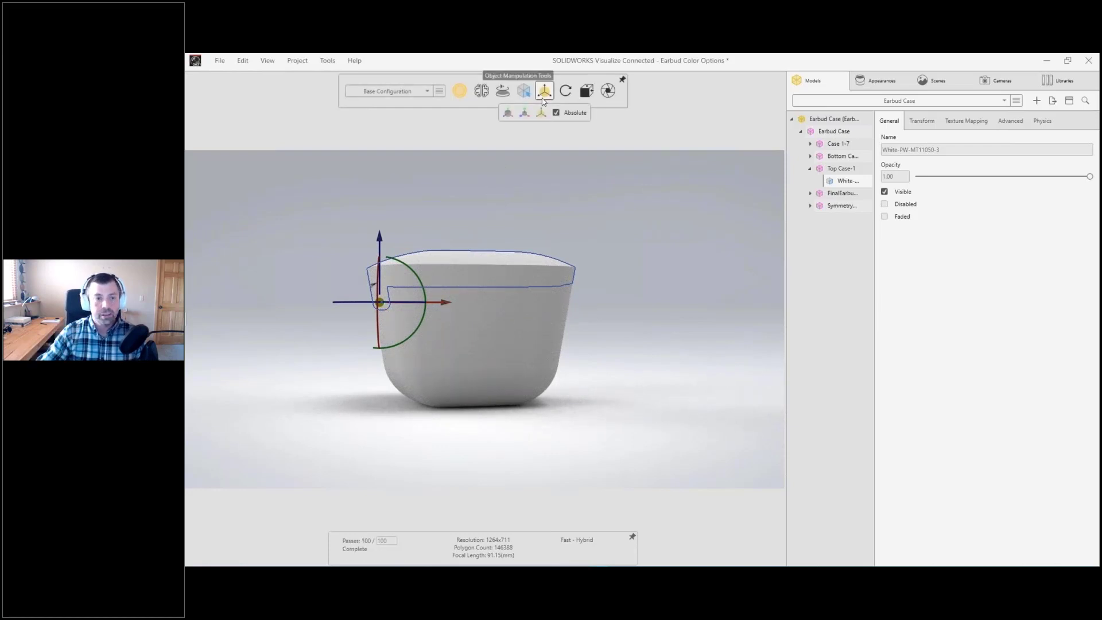
left_click(512, 115)
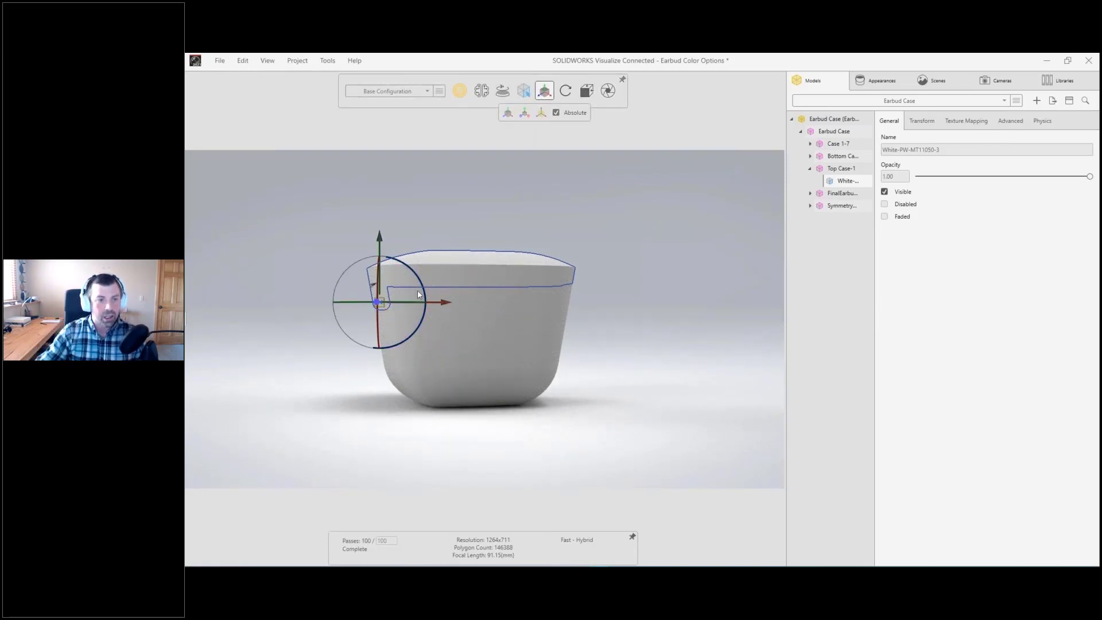
left_click_drag(418, 290, 293, 184)
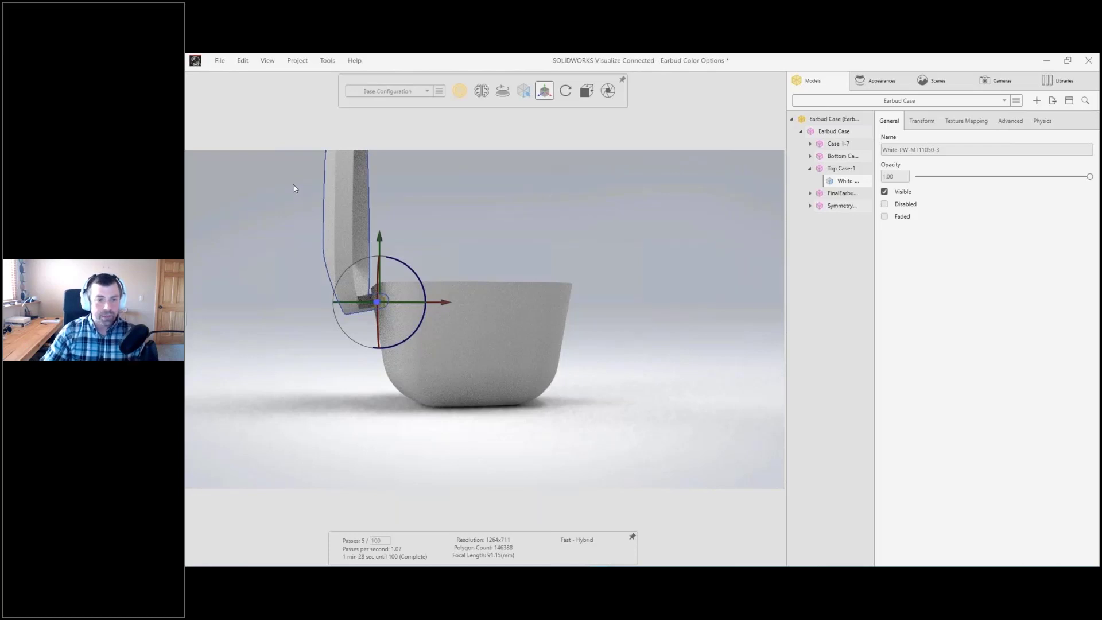
left_click(293, 187)
Step: Select the opened lid from the inside of the case, try changing its opacity, and return it to 1.00
left_click_drag(509, 241, 352, 367)
scroll(477, 344, "up", 10)
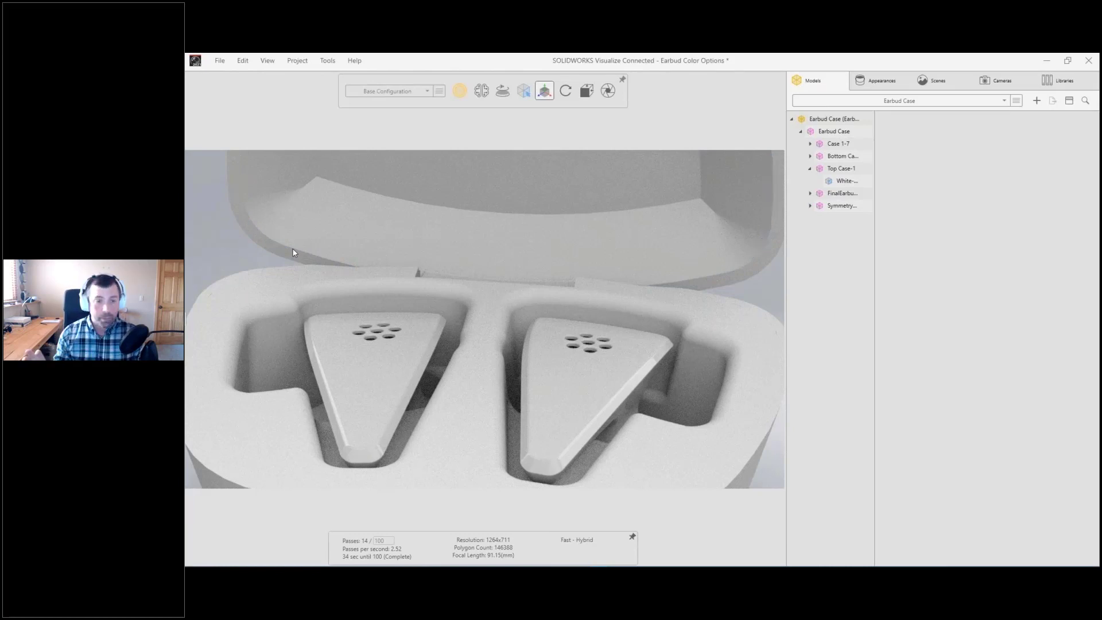
left_click(293, 251)
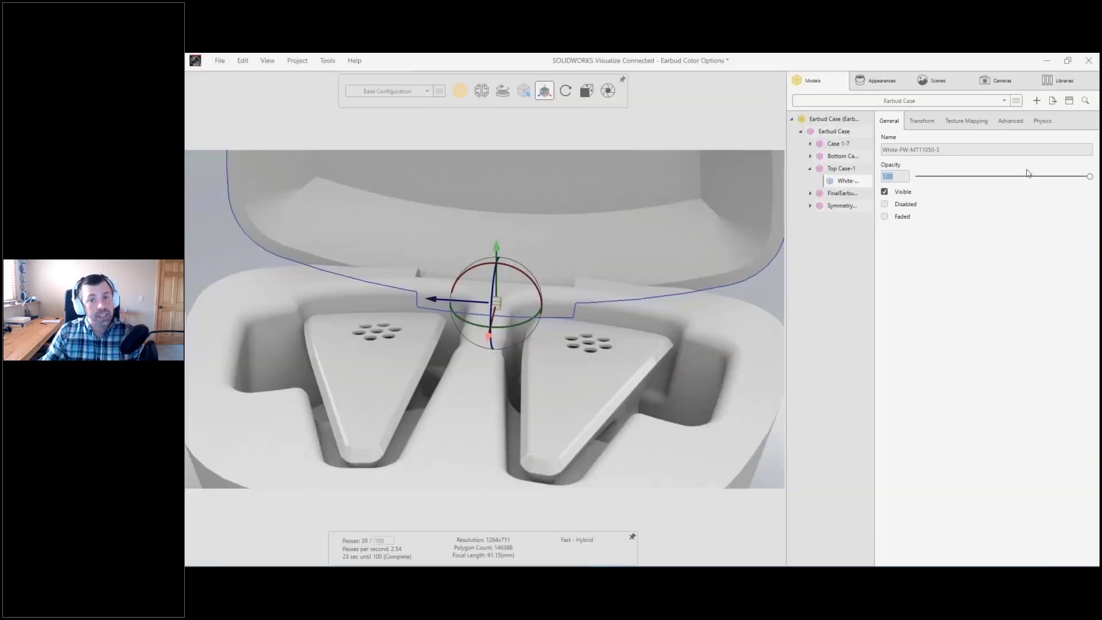
left_click(1085, 180)
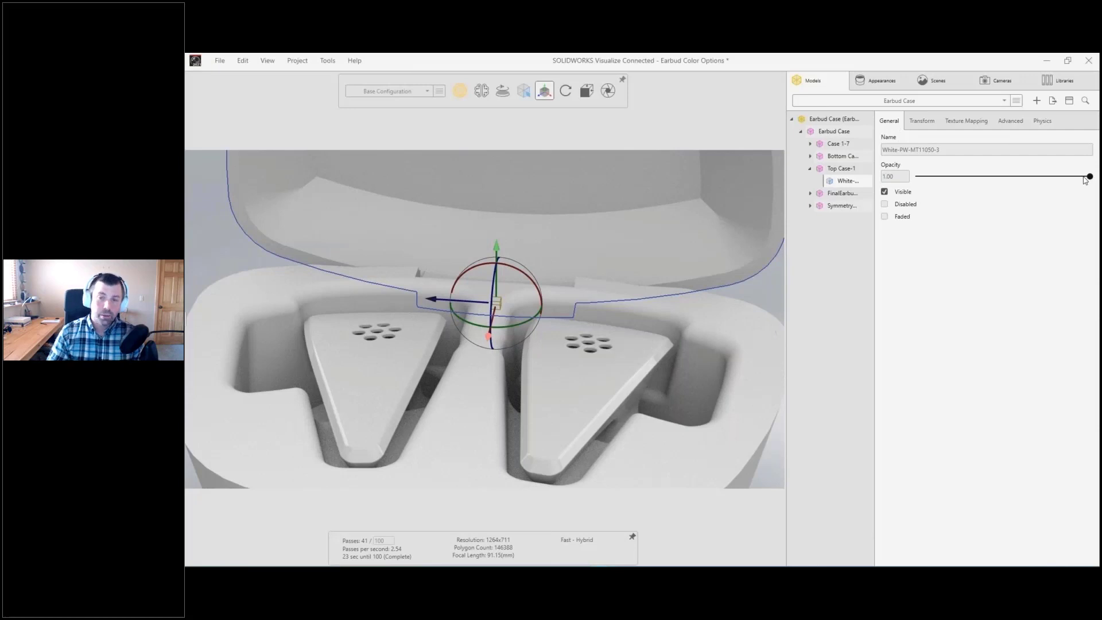
mouse_move(1085, 180)
left_mouse_down()
mouse_move(944, 185)
mouse_move(1097, 180)
left_mouse_up()
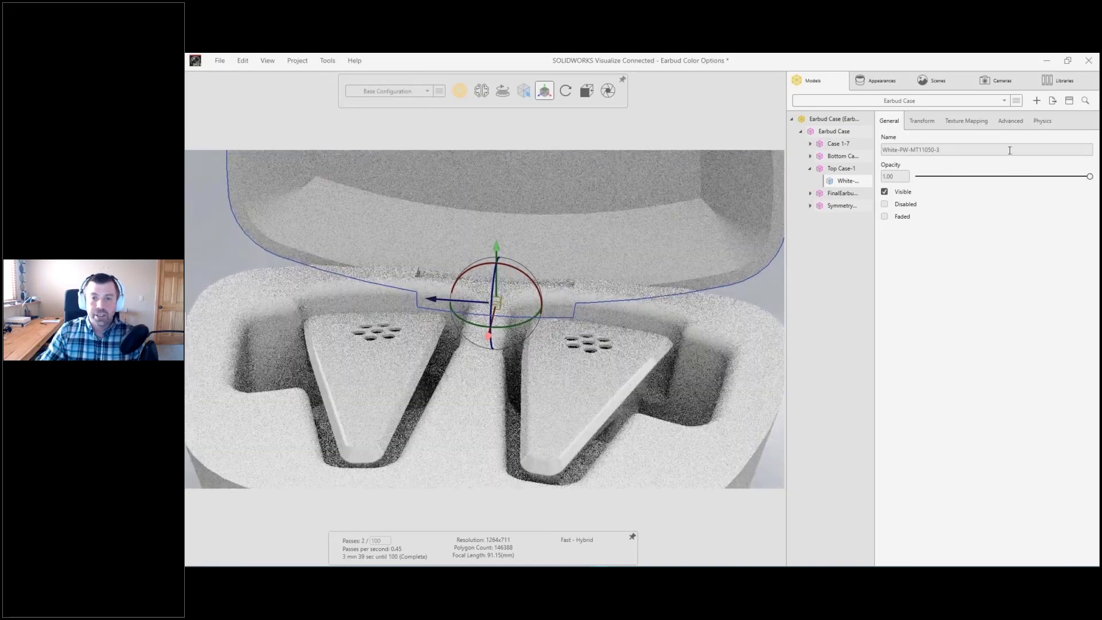
Step: Try the Y +90 rotation on the lid and bring it back to its open position
left_click(922, 122)
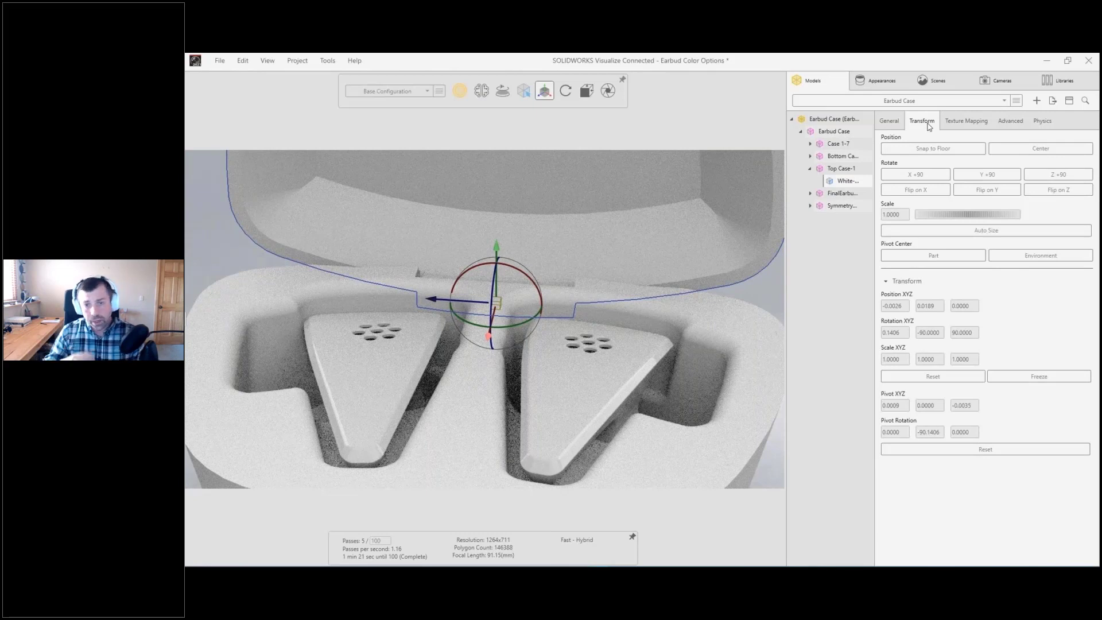
left_click(971, 175)
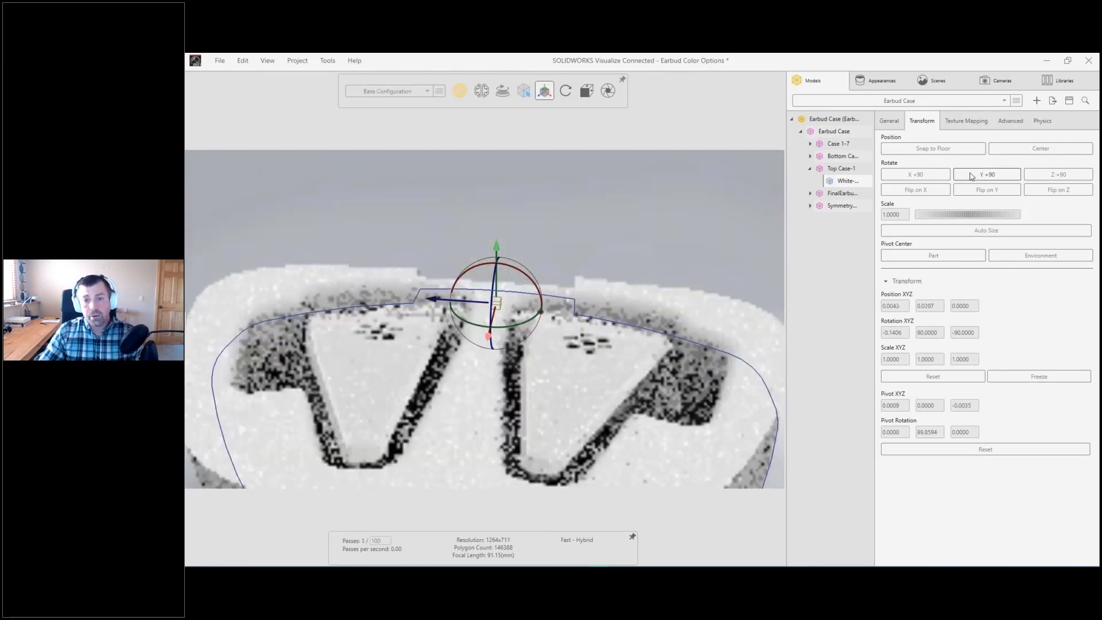
left_click(971, 175)
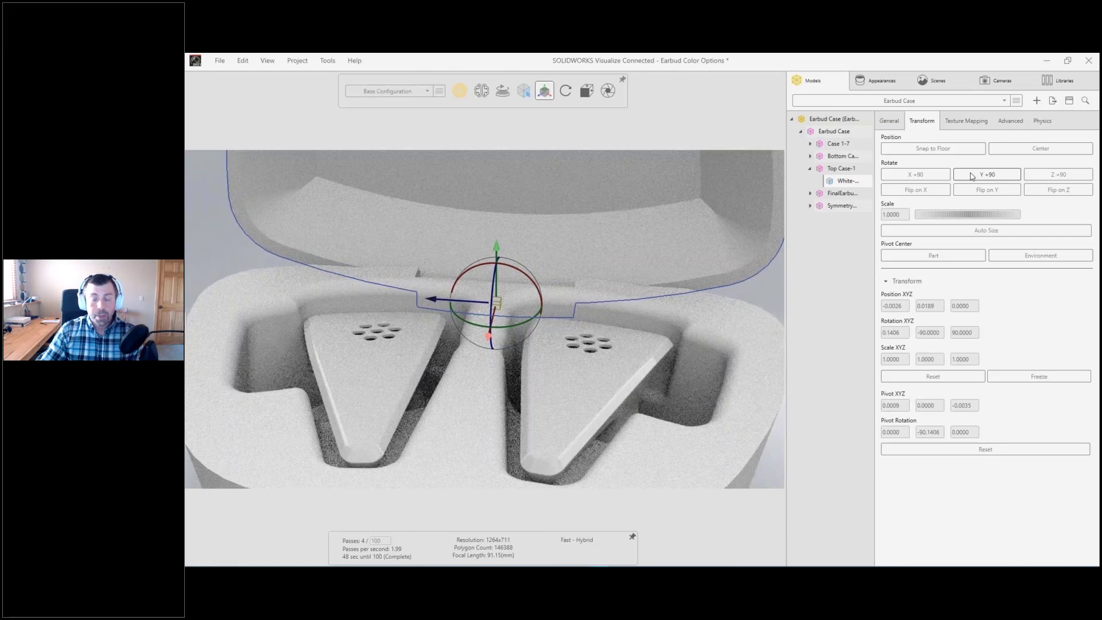
Step: Set the lid's corner radius to 5 mm, and give the inner case holding the earbuds a corner radius too
left_click(1010, 123)
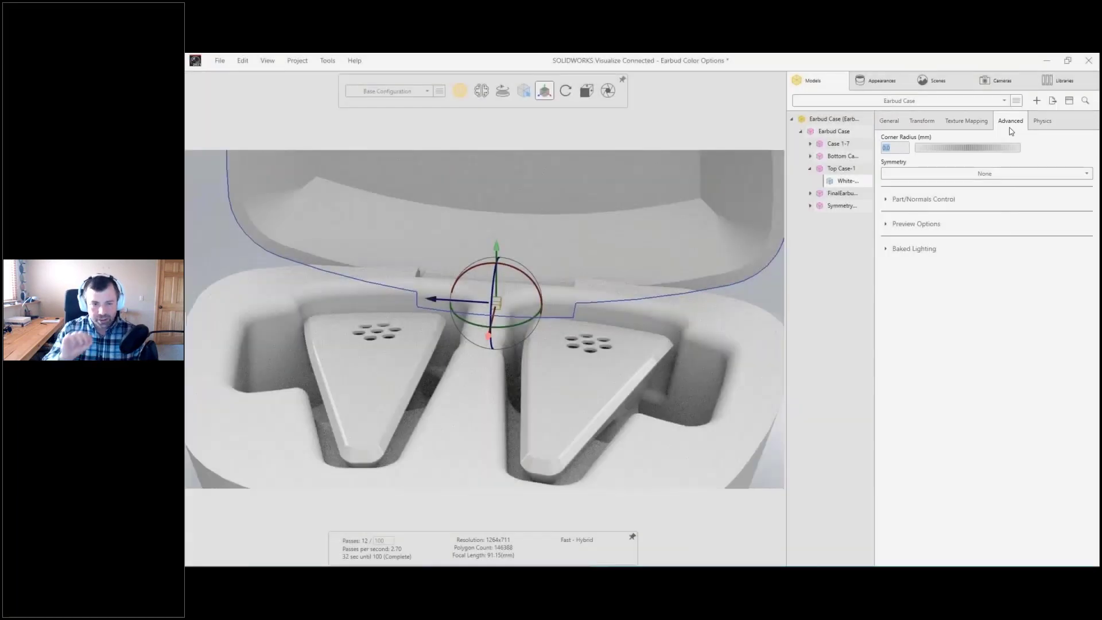
type("5")
key("Return")
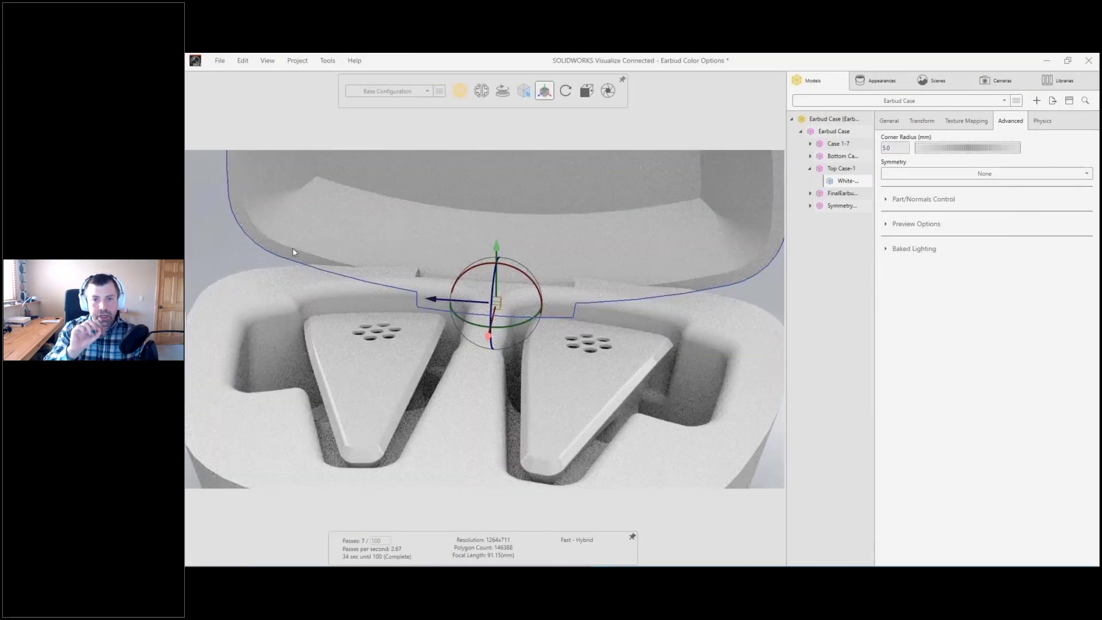
left_click(289, 284)
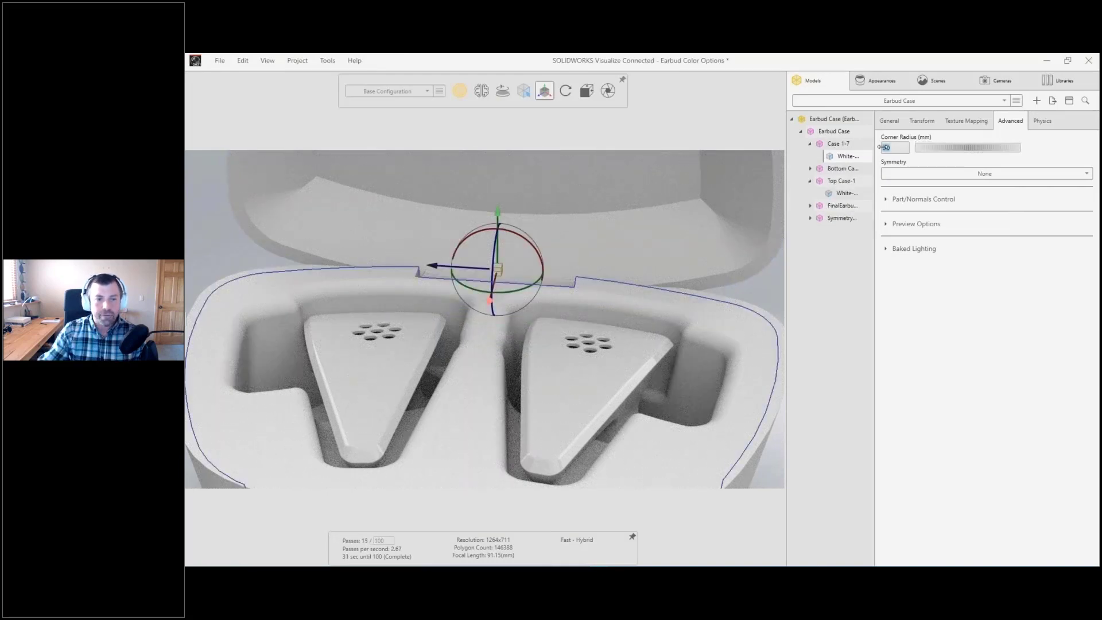
key("Tab")
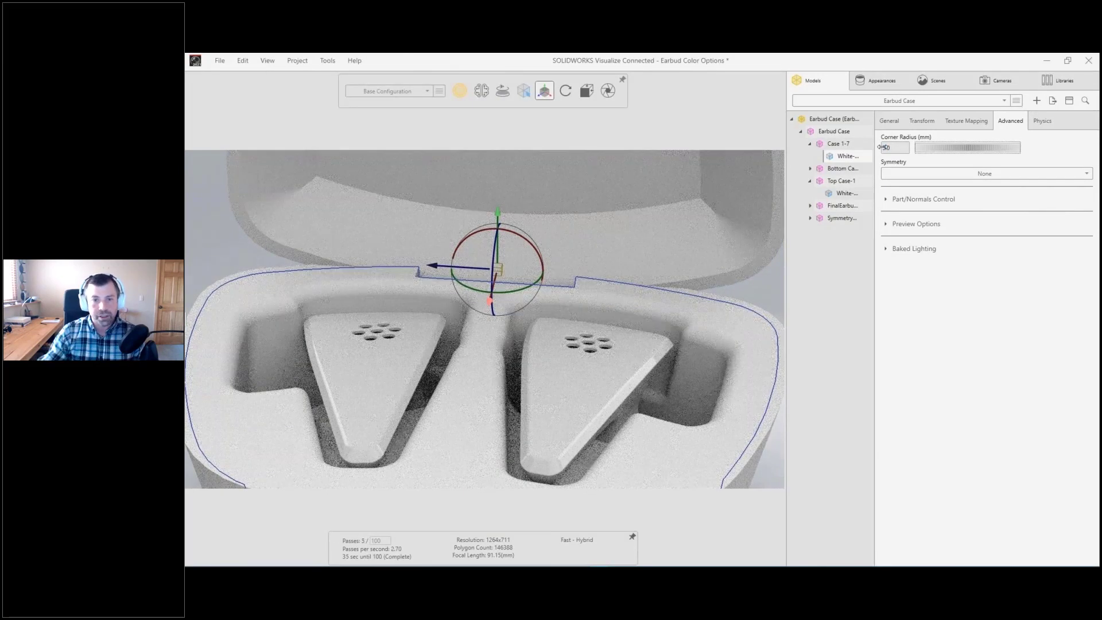
Step: Select both earbuds and set a corner radius for them
left_click(378, 372)
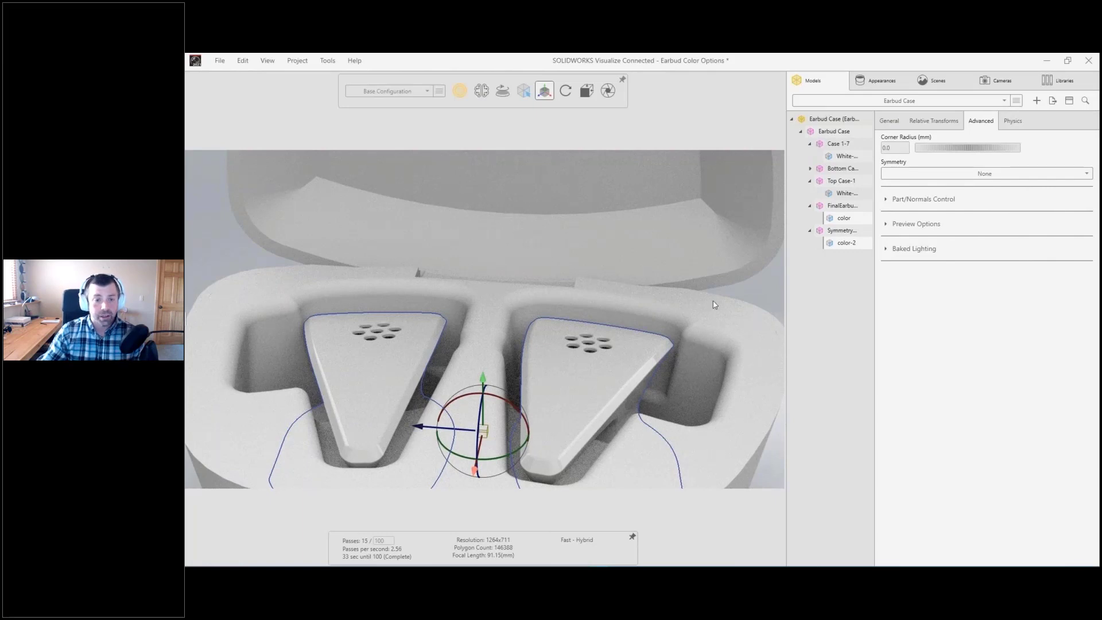
left_click_drag(889, 148, 891, 147)
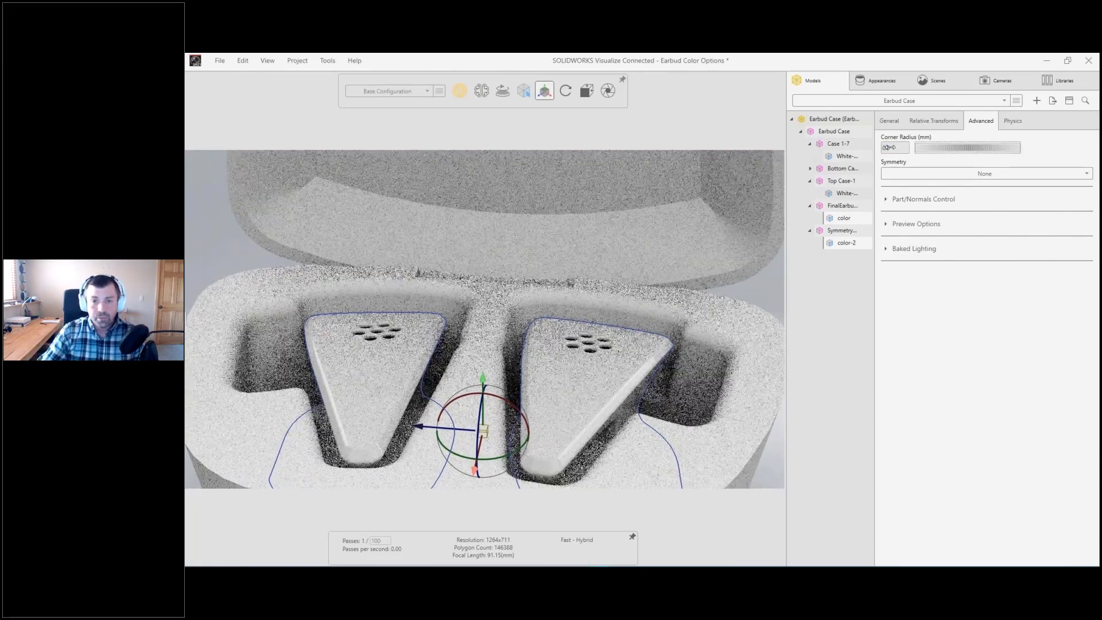
Step: Change the color of the lower case's White-PW-MT11050-2 plastic appearance to red
left_click(774, 283)
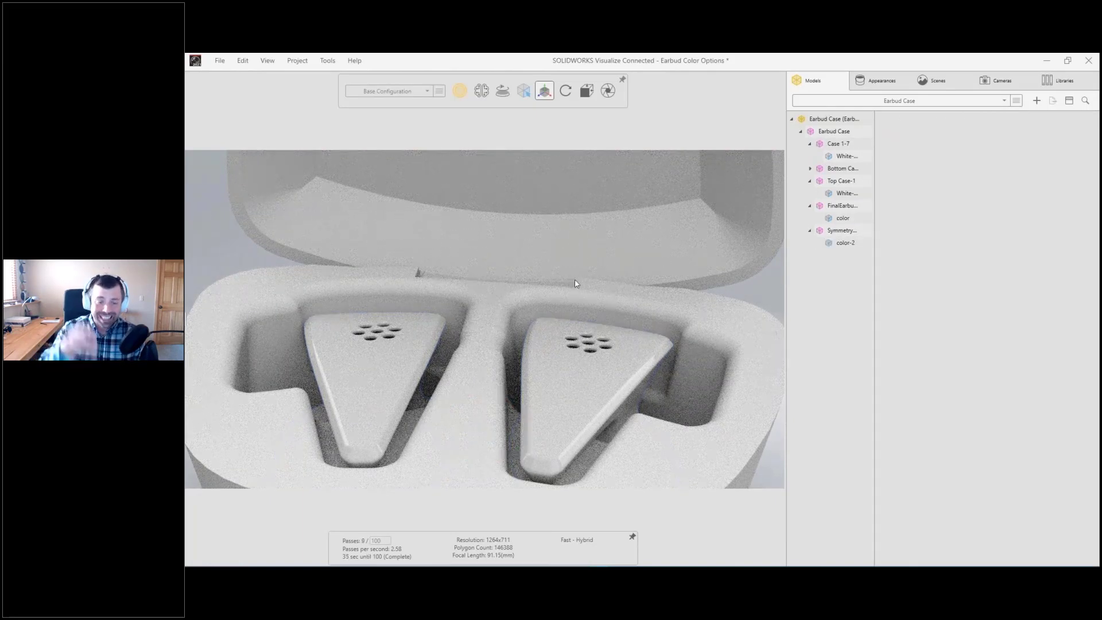
scroll(574, 279, "down", 10)
left_click_drag(565, 340, 674, 321)
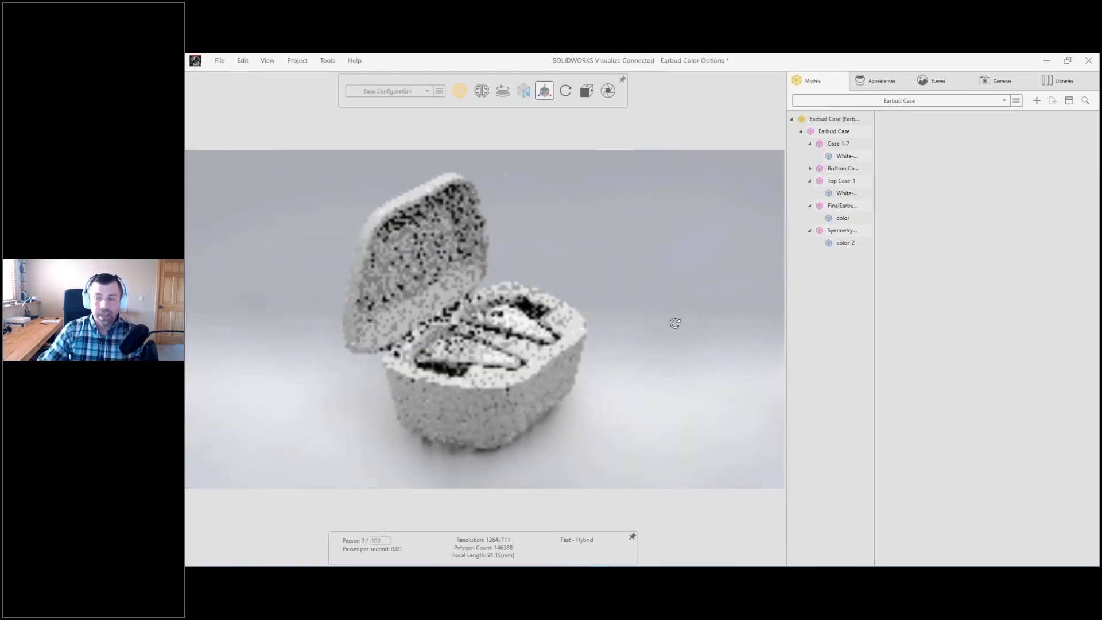
left_click(883, 82)
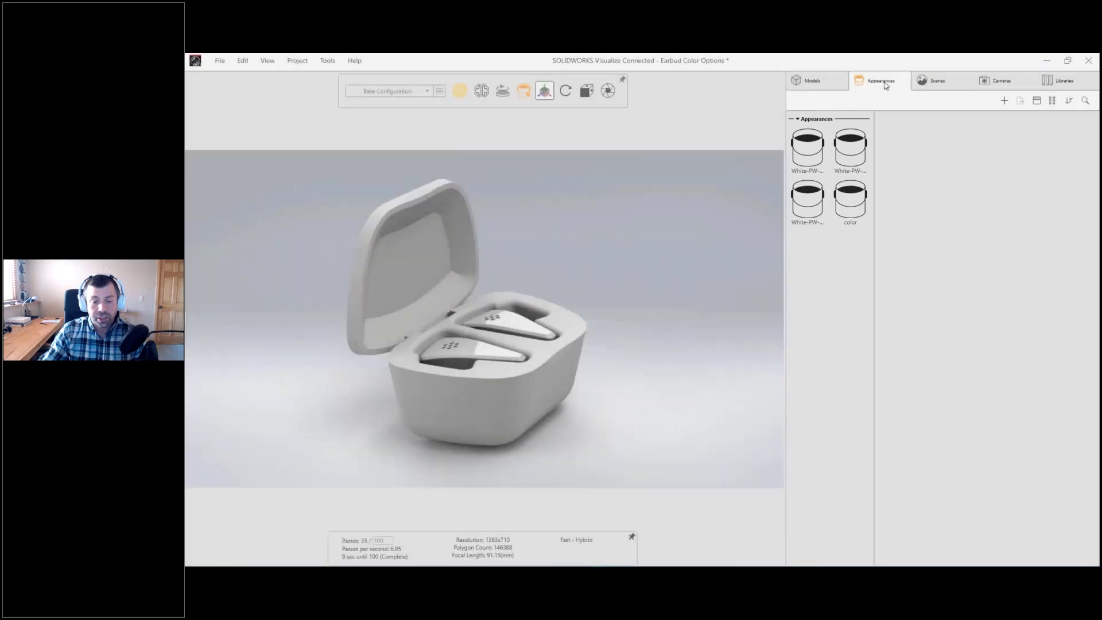
left_click(809, 149)
left_click(850, 153)
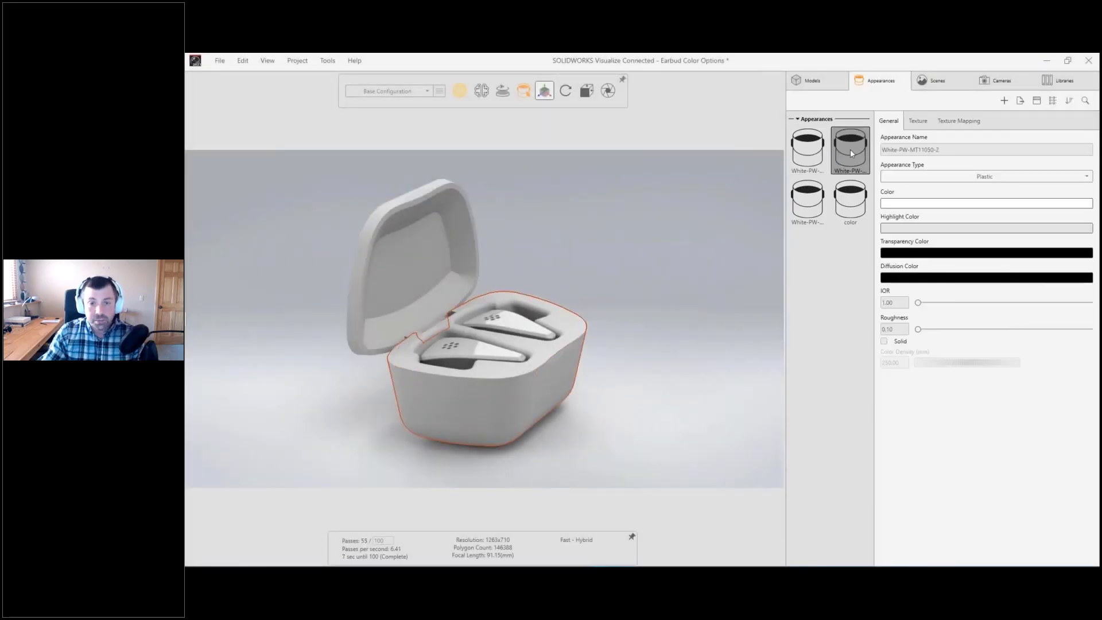
left_click(886, 204)
left_click_drag(835, 227, 859, 222)
left_click(874, 201)
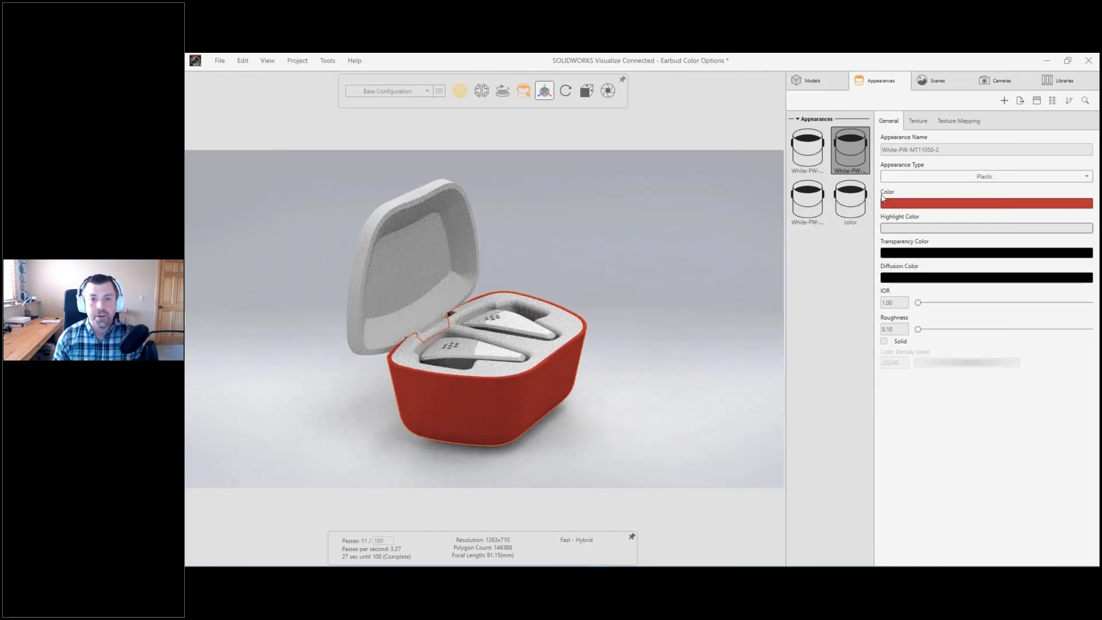
Step: Apply the Basic Red Light Plastic appearance from the local Plastic library to the lower case and the lid
left_click(1053, 82)
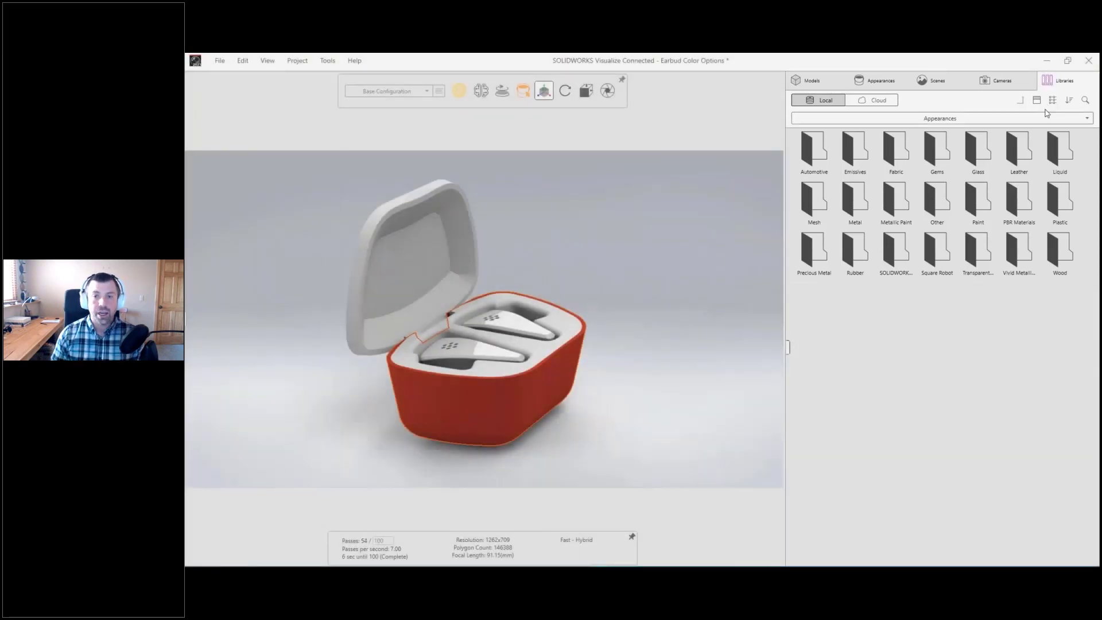
double_click(1046, 191)
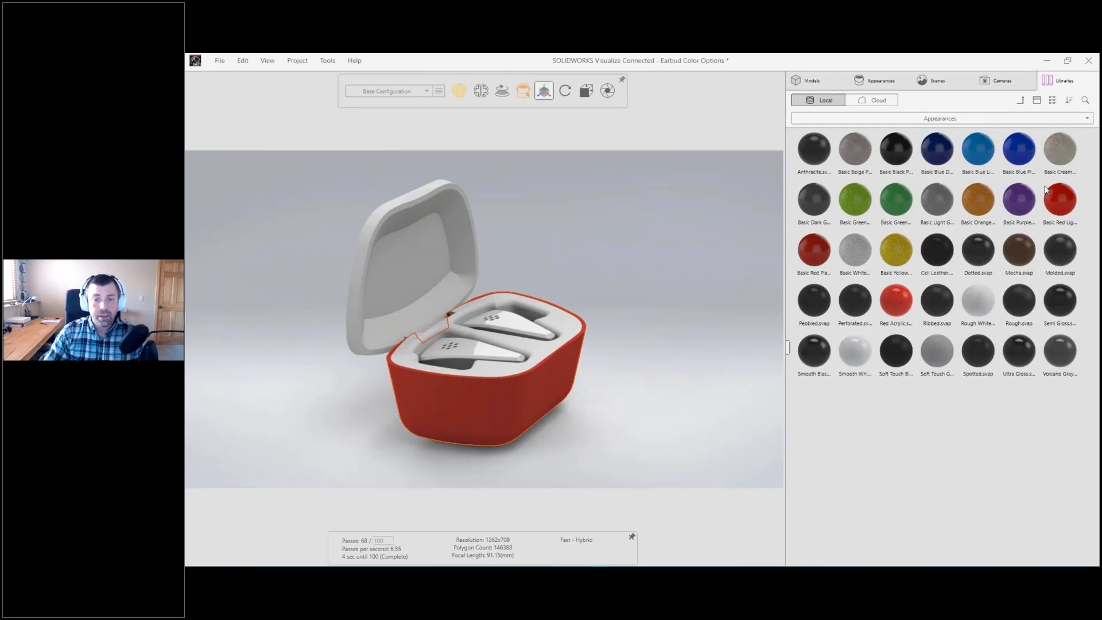
left_click_drag(1055, 198, 502, 405)
right_click(399, 300, "shift")
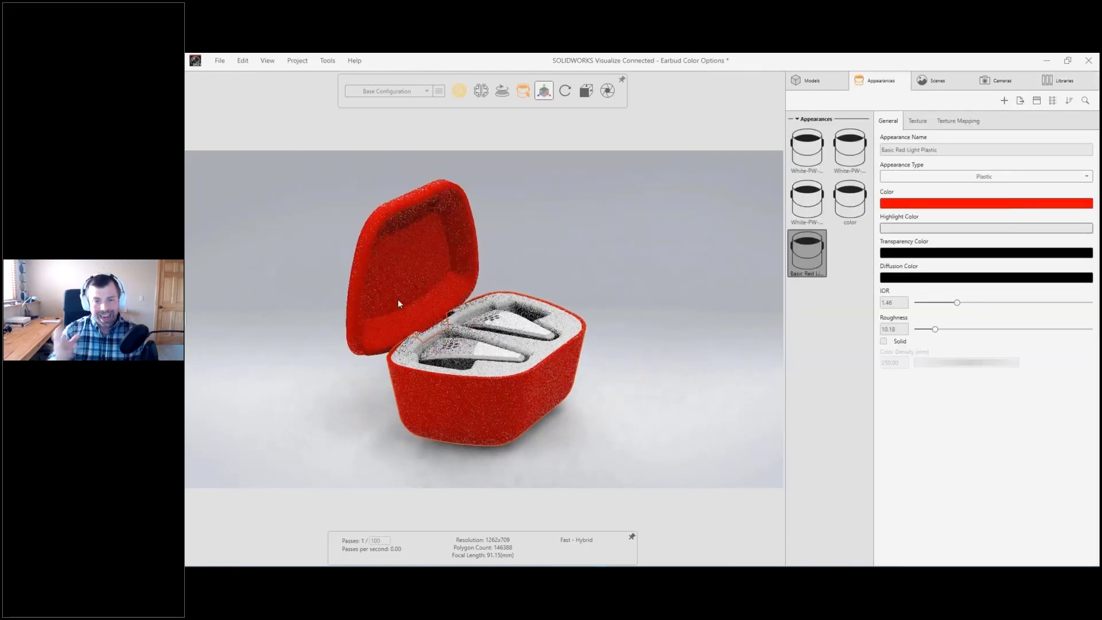
Step: Apply the White Paint appearance from the local Paint library to the left earbud
left_click_drag(554, 275, 396, 374)
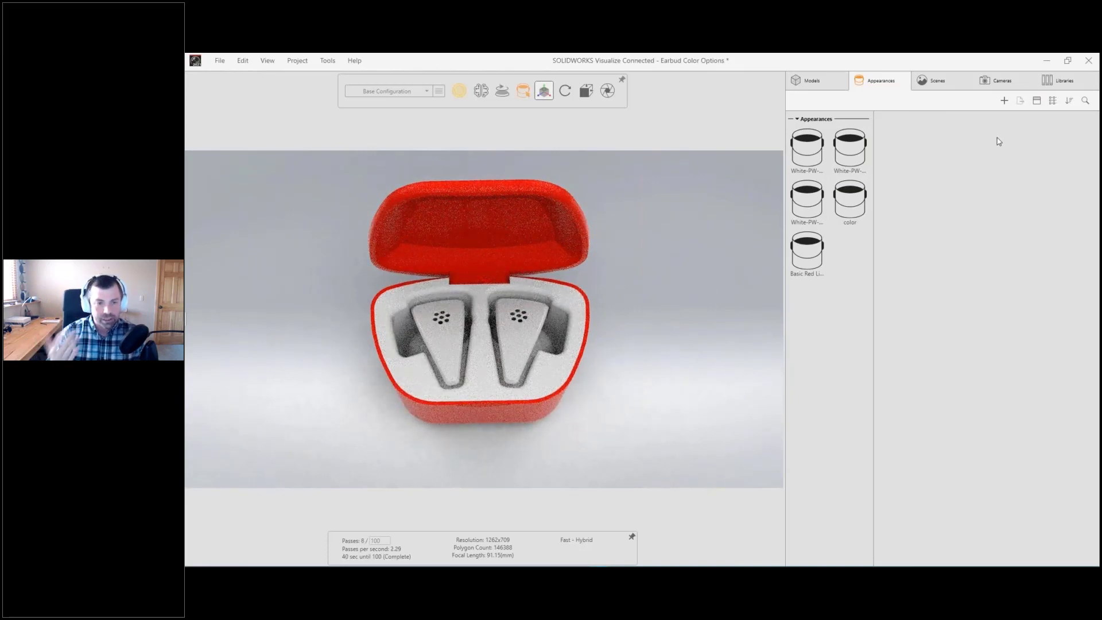
left_click(1066, 83)
left_click(1023, 101)
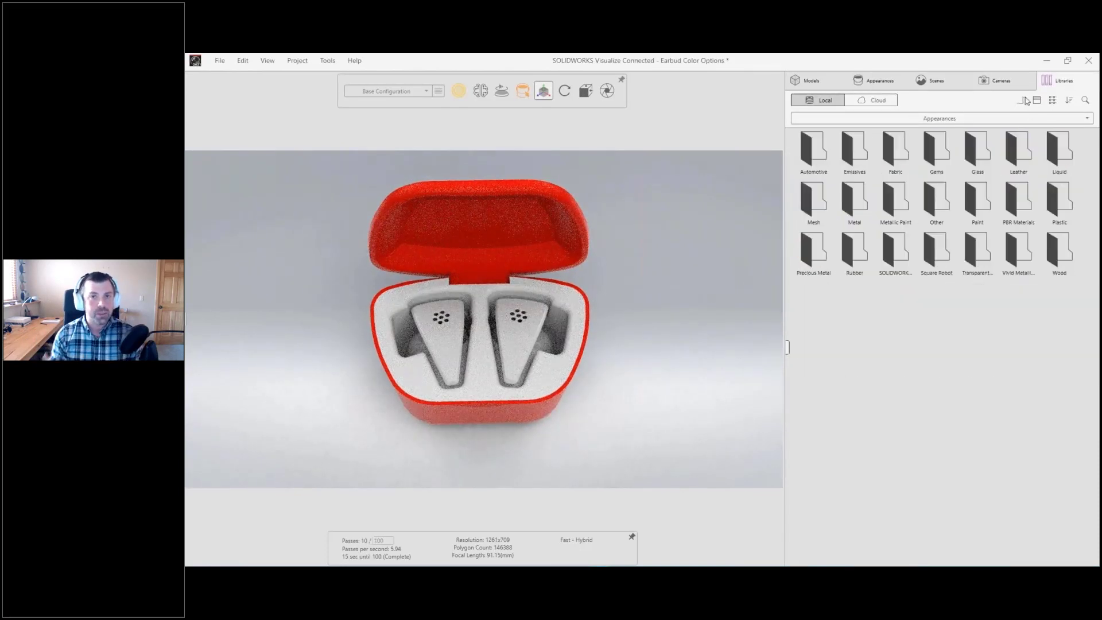
double_click(977, 185)
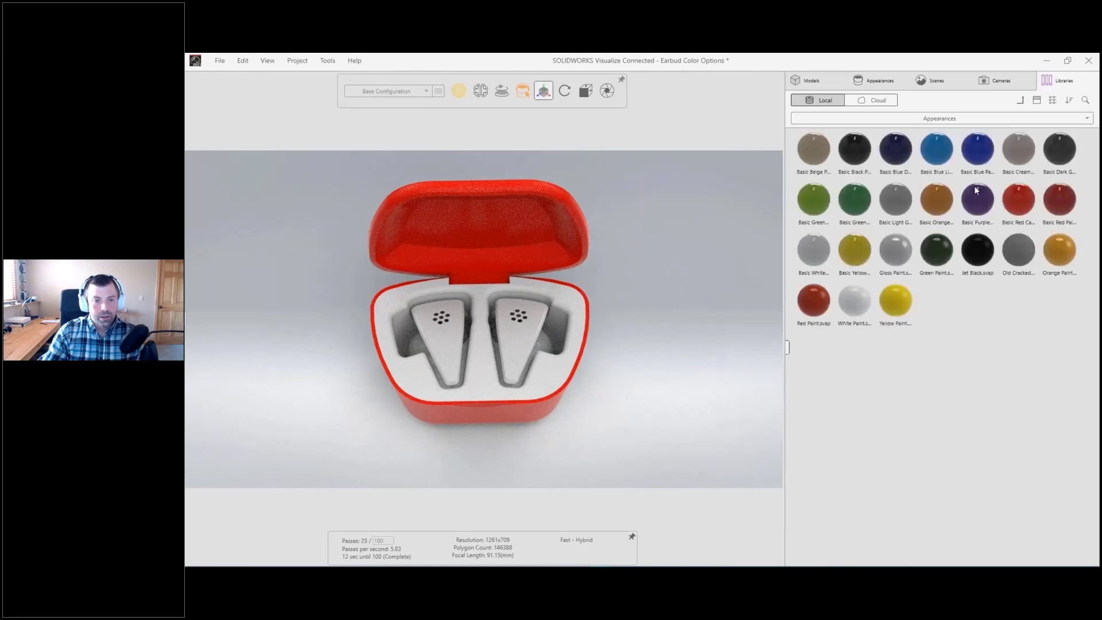
mouse_move(854, 300)
left_mouse_down()
mouse_move(485, 362)
mouse_move(457, 350)
left_mouse_up()
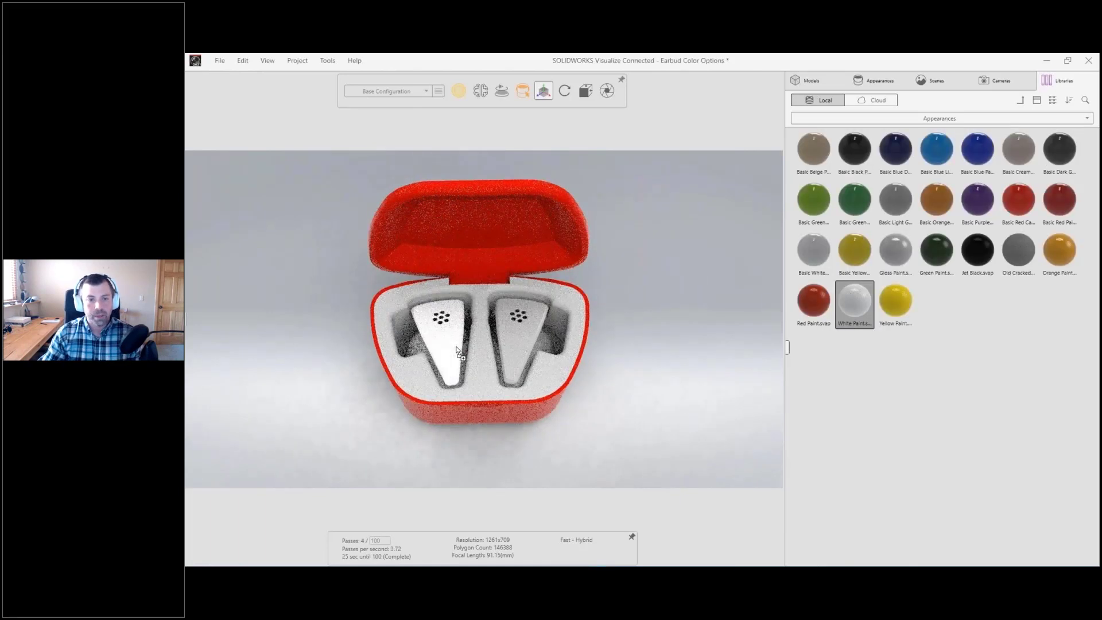
Step: Copy the left earbud's appearance and assign White Paint to the right earbud
left_click(458, 350)
right_click(392, 347)
mouse_move(425, 445)
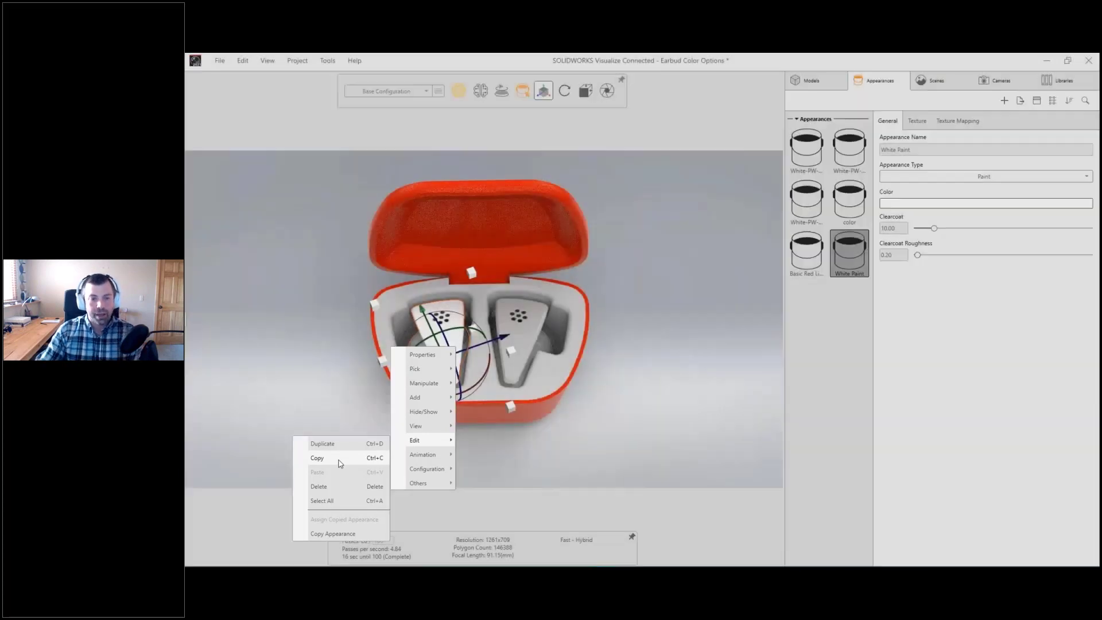
left_click(341, 459)
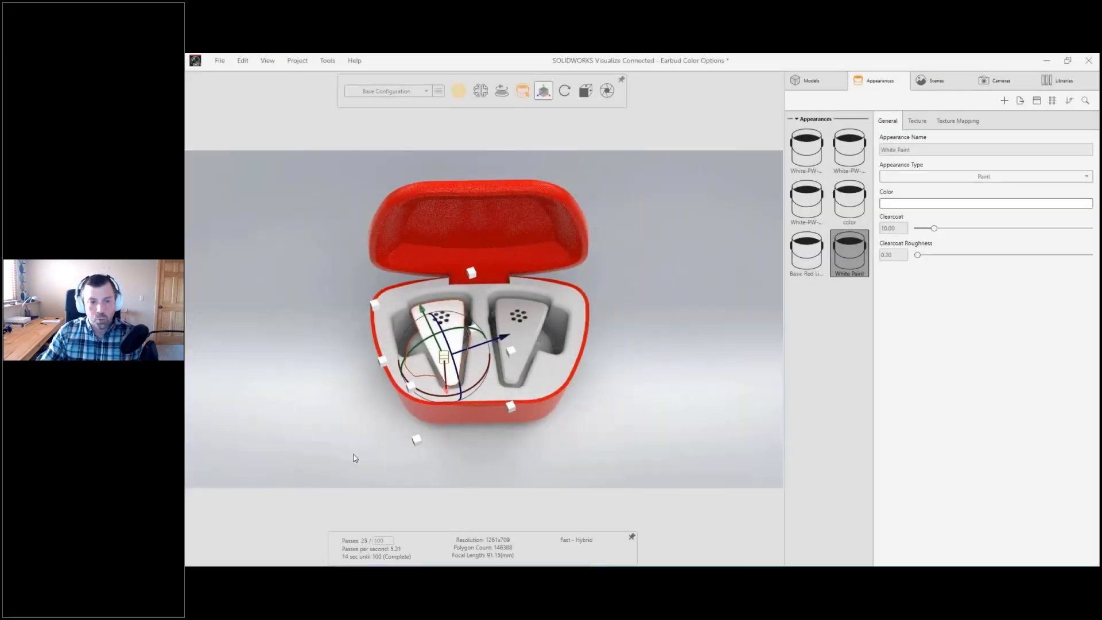
right_click(510, 372)
mouse_move(482, 462)
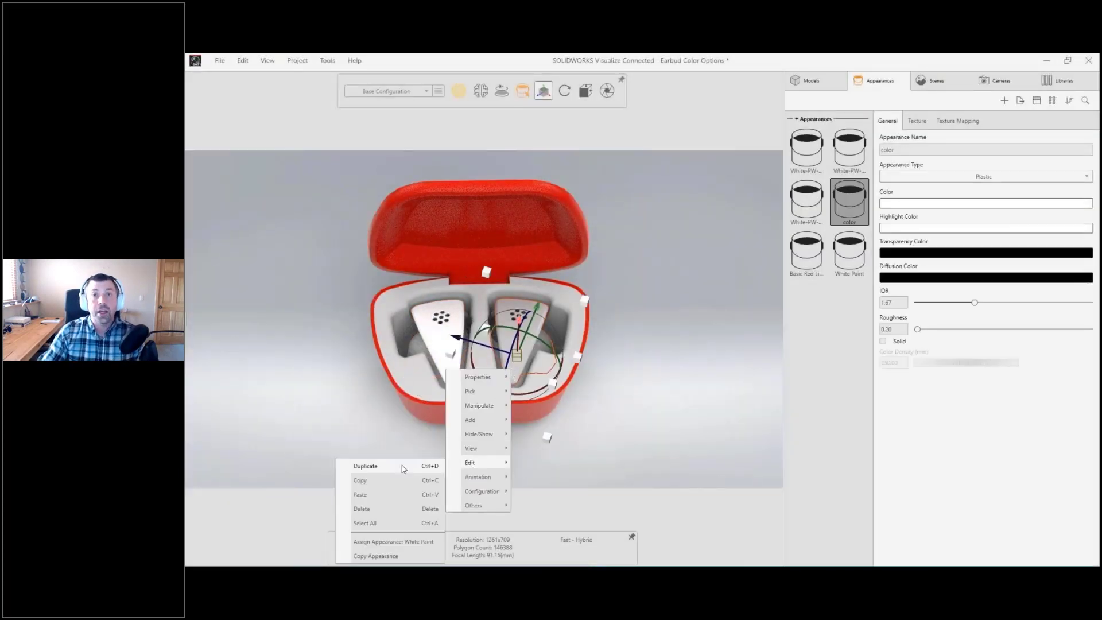
left_click(409, 542)
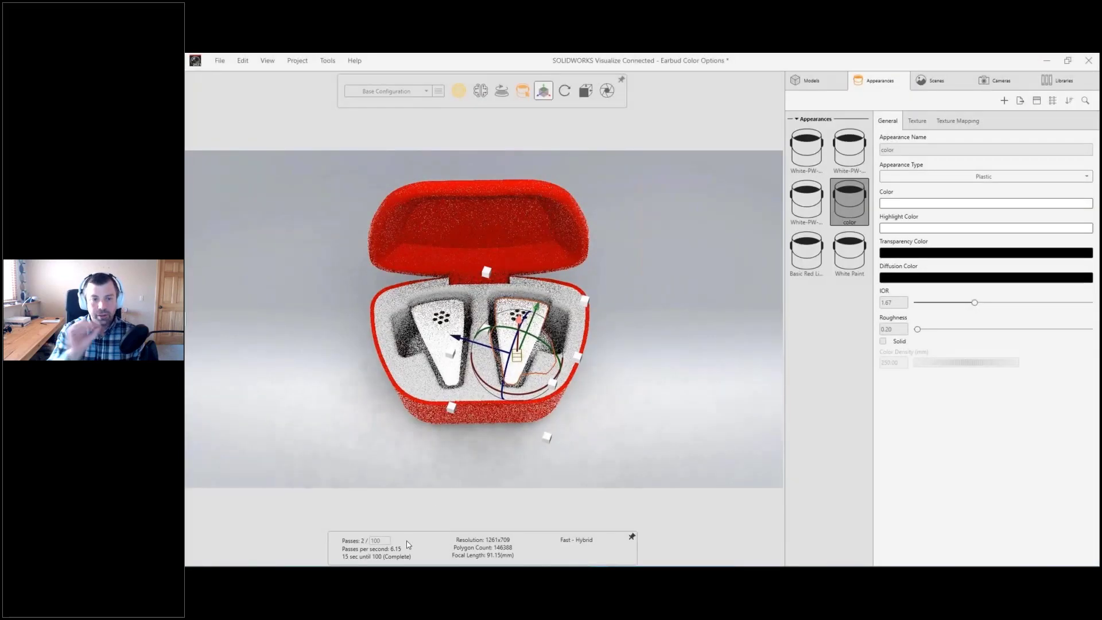
Step: Adjust the White Paint appearance's color to hue 0, saturation 0, value 98, and change its clearcoat roughness
left_click(861, 258)
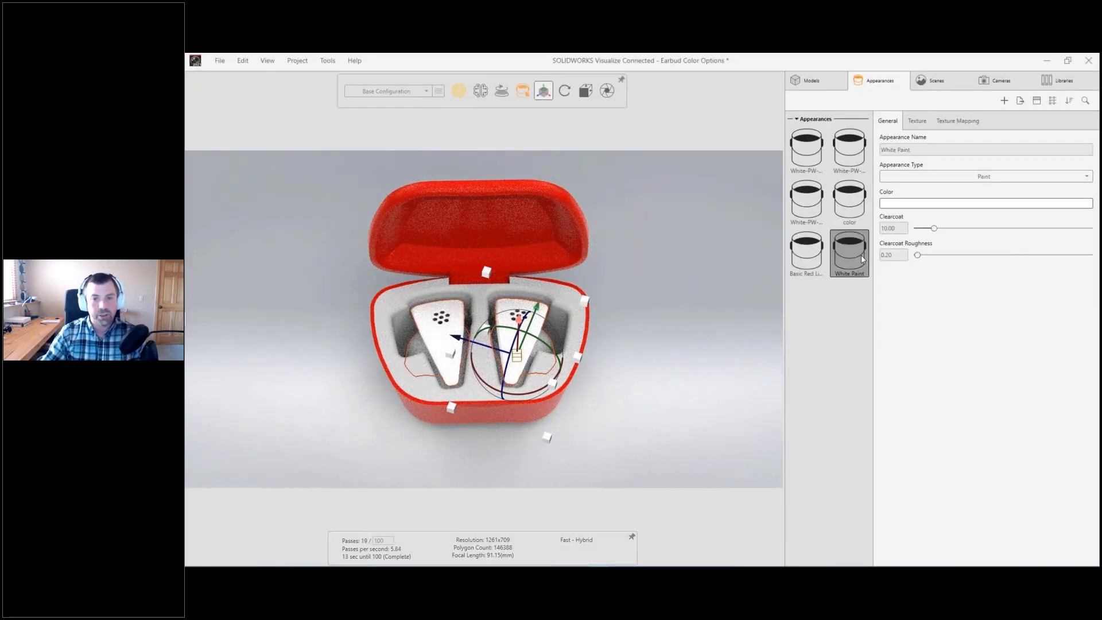
left_click(917, 207)
mouse_move(840, 235)
left_mouse_down()
mouse_move(854, 214)
mouse_move(822, 229)
mouse_move(813, 206)
left_mouse_up()
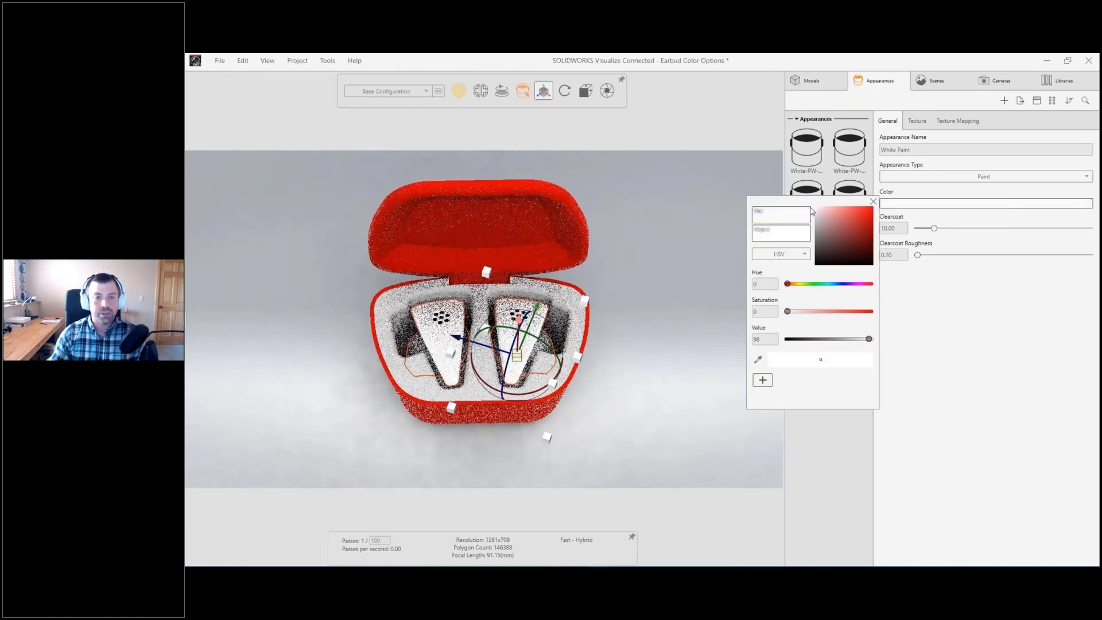
left_click(917, 286)
left_click_drag(917, 255, 941, 259)
left_click(703, 274)
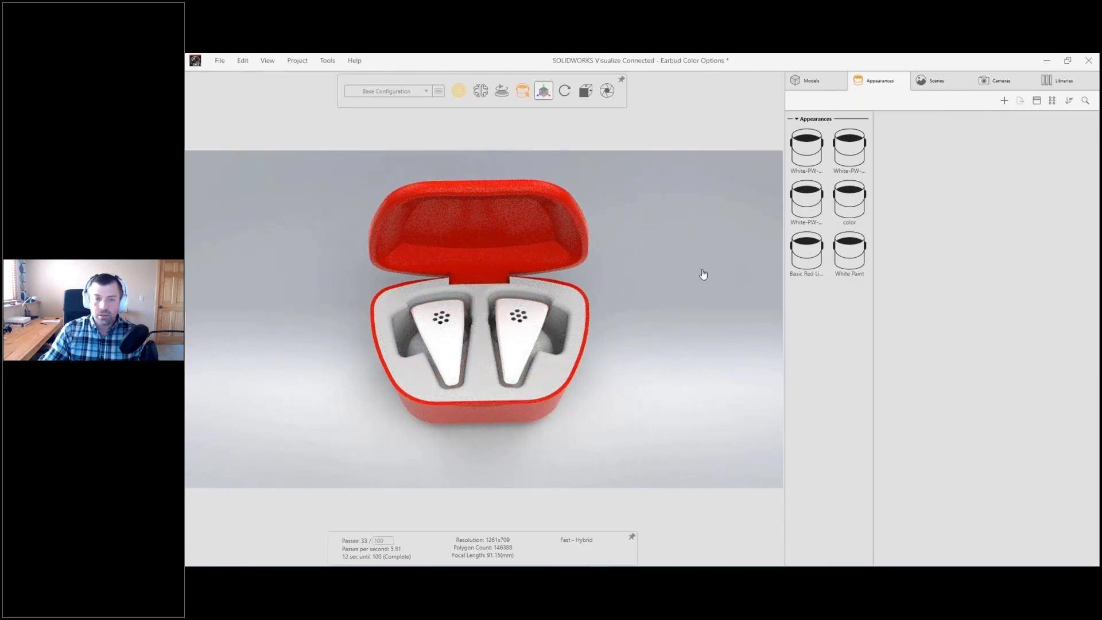
Step: Turn off the object manipulator and create a new decal from 3DXPlay.png on the desktop
left_click(543, 99)
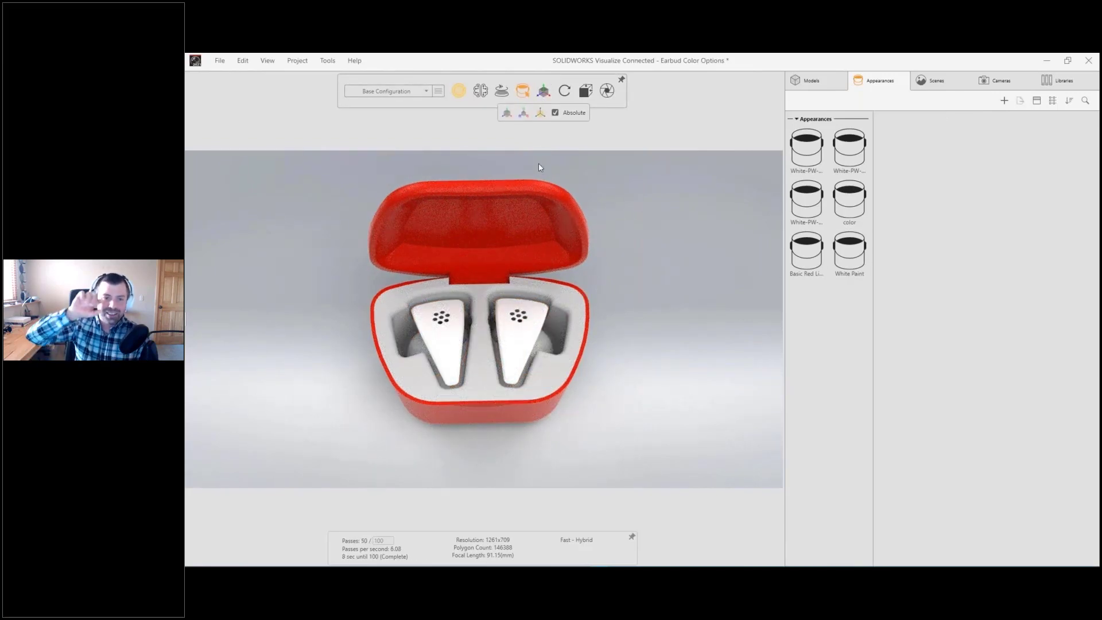
middle_click_drag(552, 394, 549, 270)
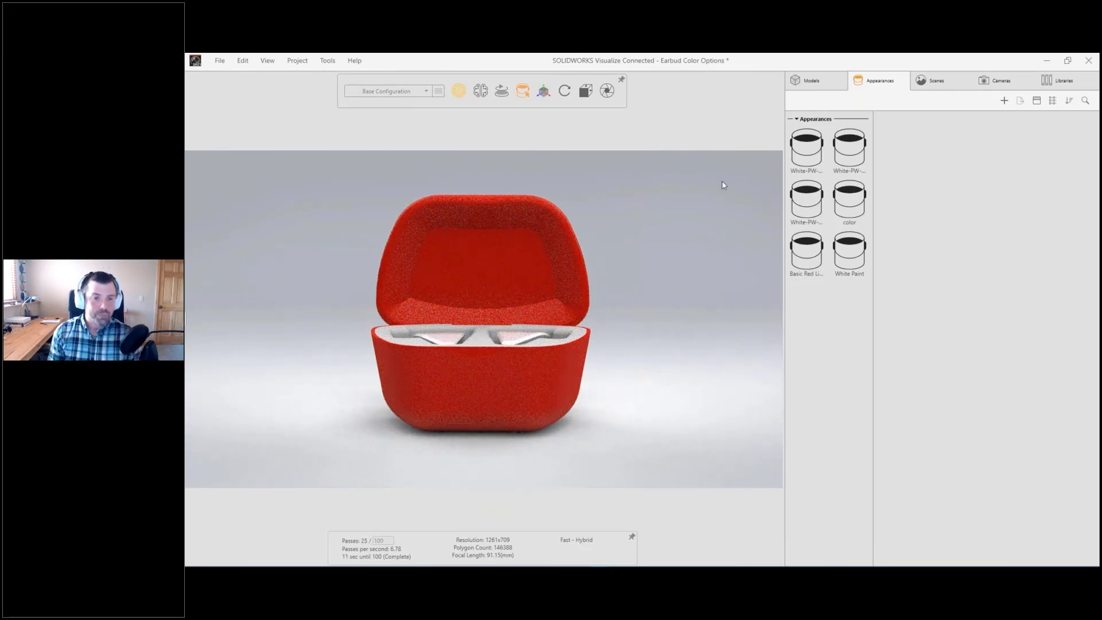
left_click(1004, 101)
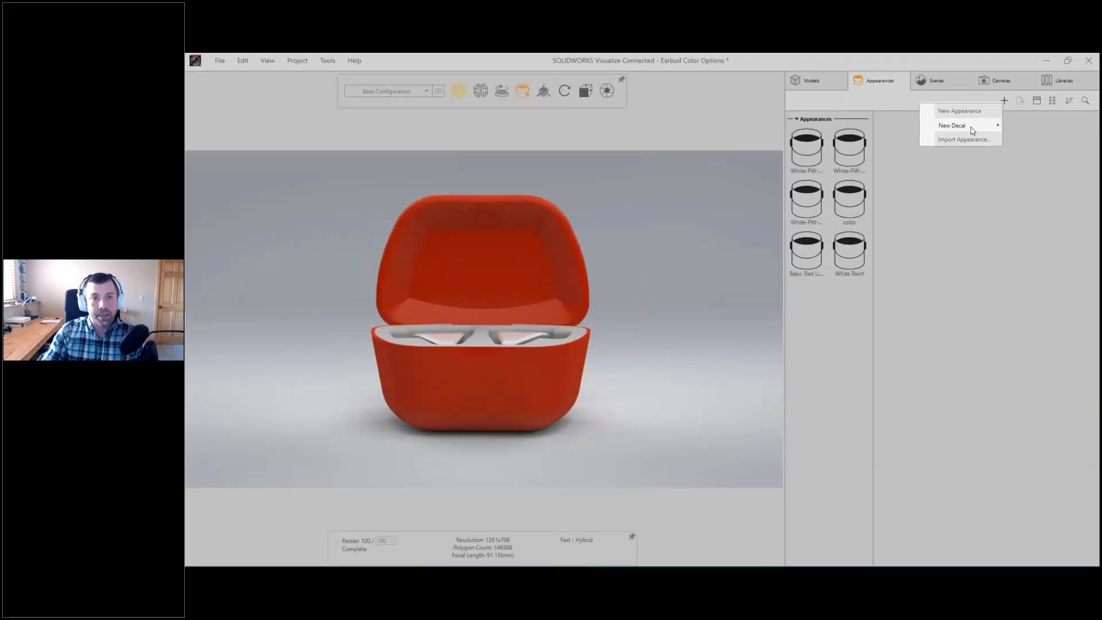
mouse_move(972, 127)
left_click(891, 134)
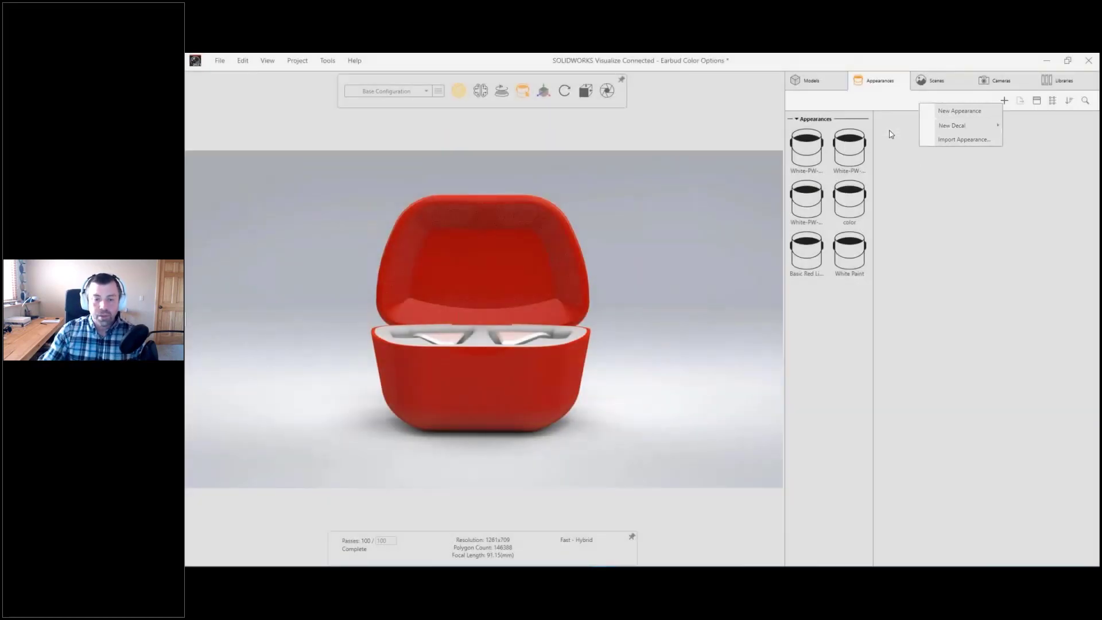
left_click(294, 107)
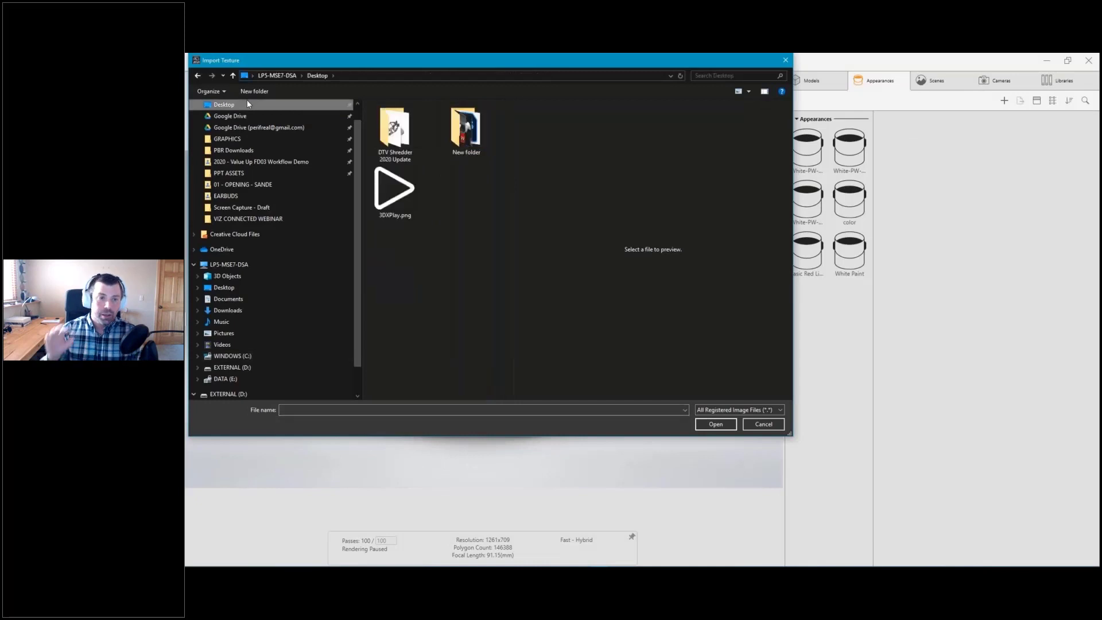
double_click(382, 181)
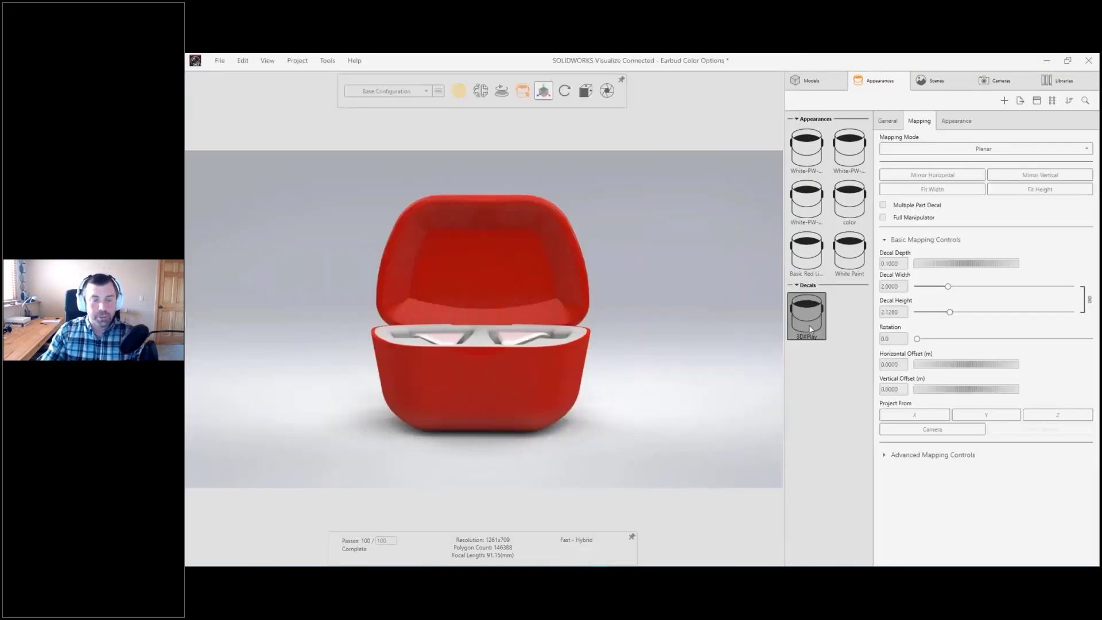
Step: Place the 3DXPlay decal on the inside of the lid, center it, and shrink it to about 0.0044 wide
left_click(481, 275)
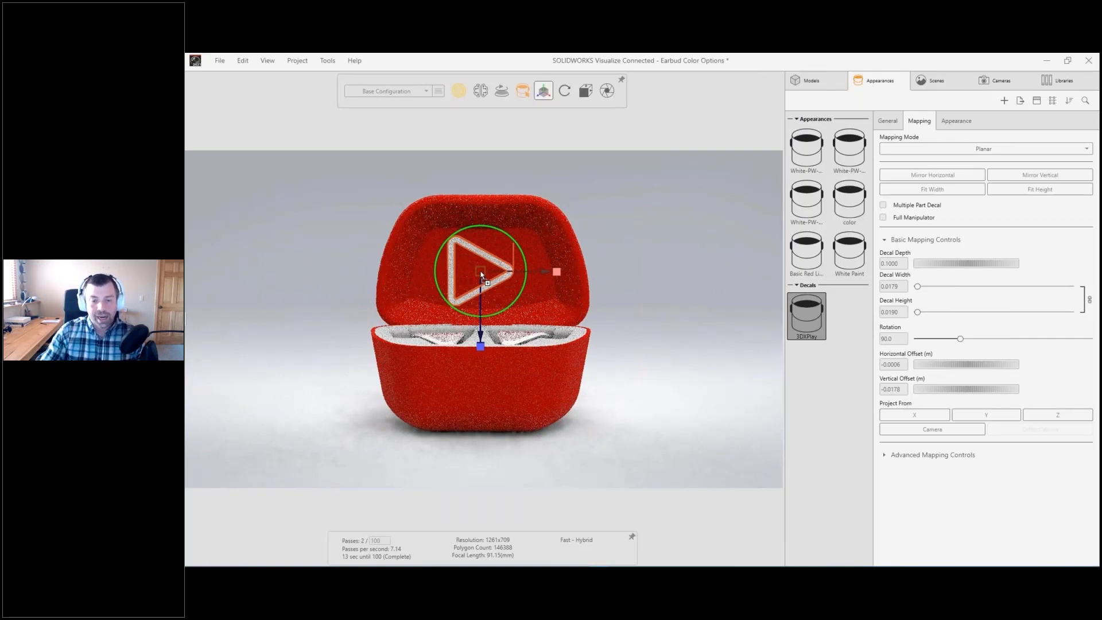
left_click_drag(481, 274, 493, 275)
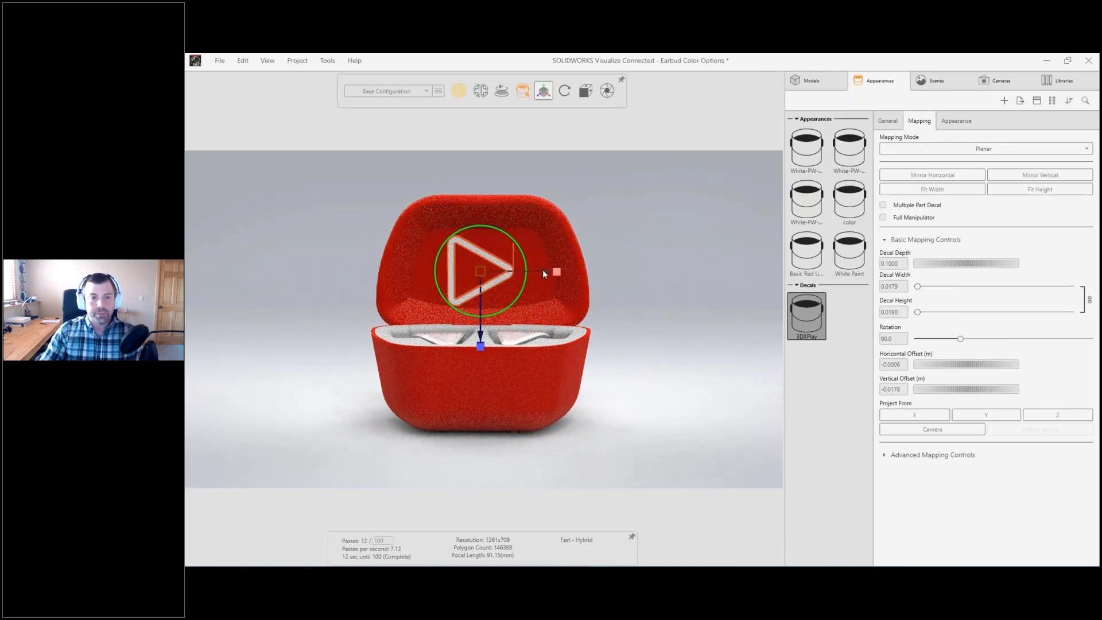
left_click_drag(492, 345, 495, 289)
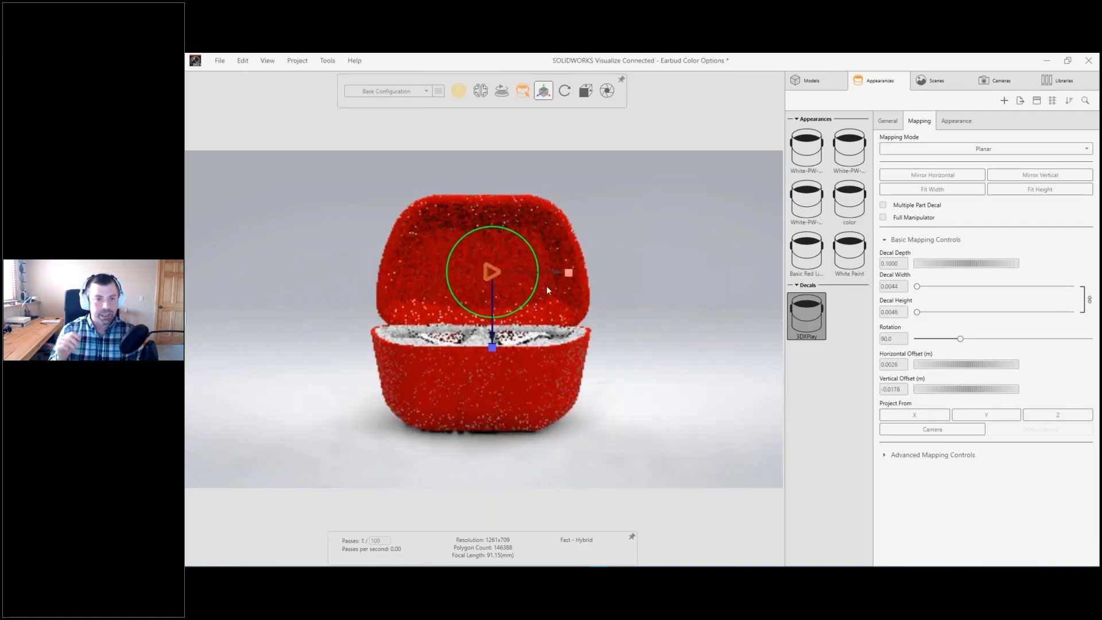
left_click(643, 263)
Step: Set the 3DXPlay decal's depth to 0.001 and deselect it
left_click(809, 313)
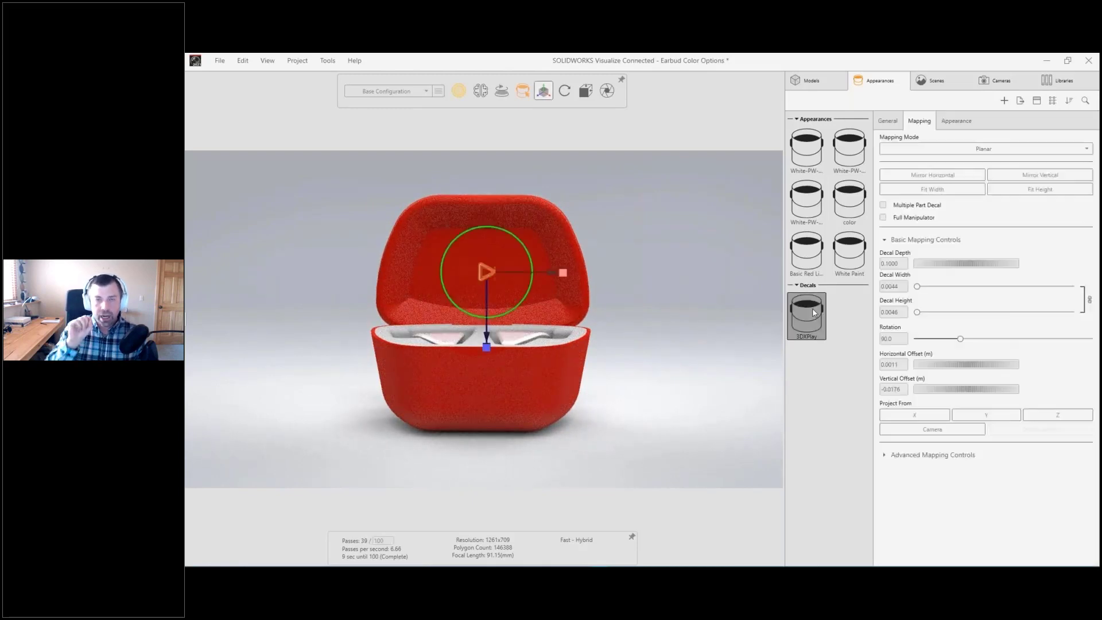
double_click(892, 262)
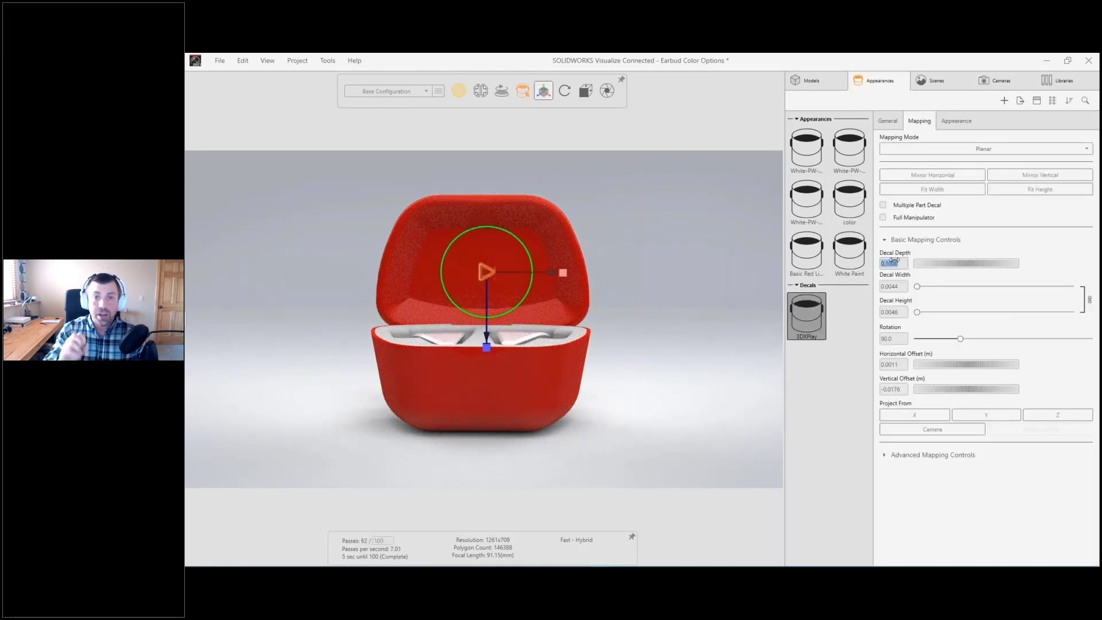
type(".001")
key("Tab")
left_click(705, 300)
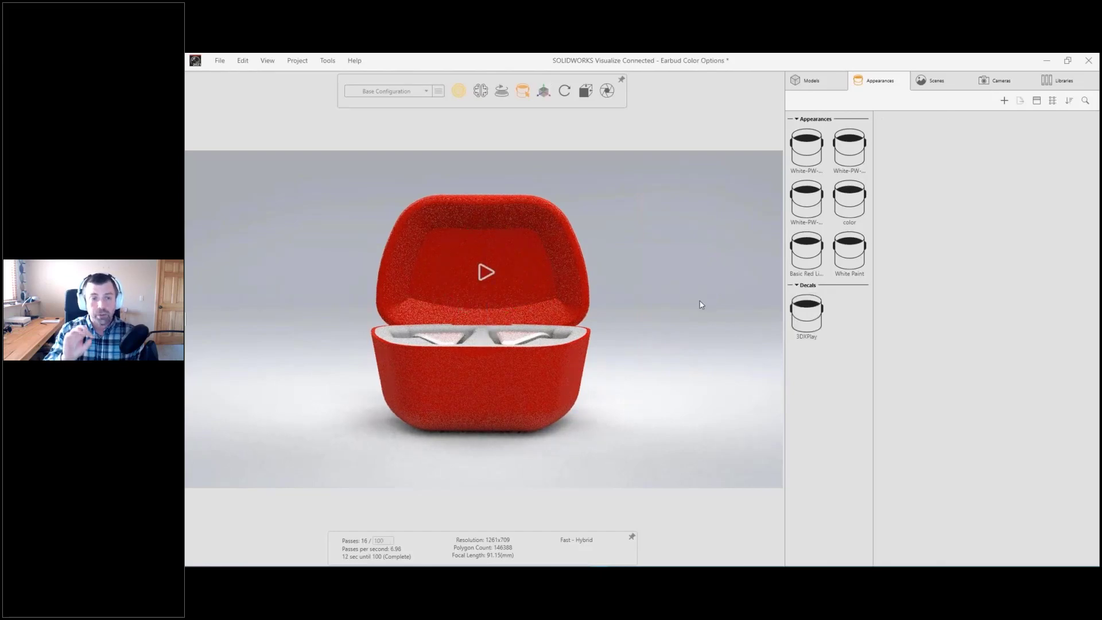
Step: Hide the Studio Soft Grey 12 backplate and select the High Contrast Ramp environment for editing
left_click_drag(470, 289, 612, 317)
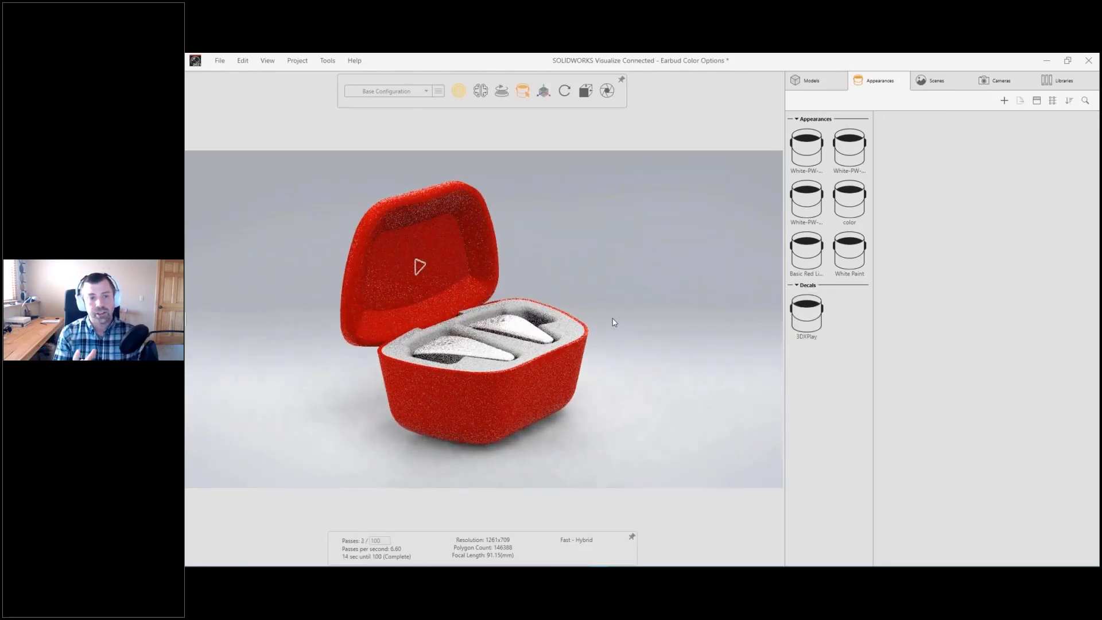
left_click(936, 82)
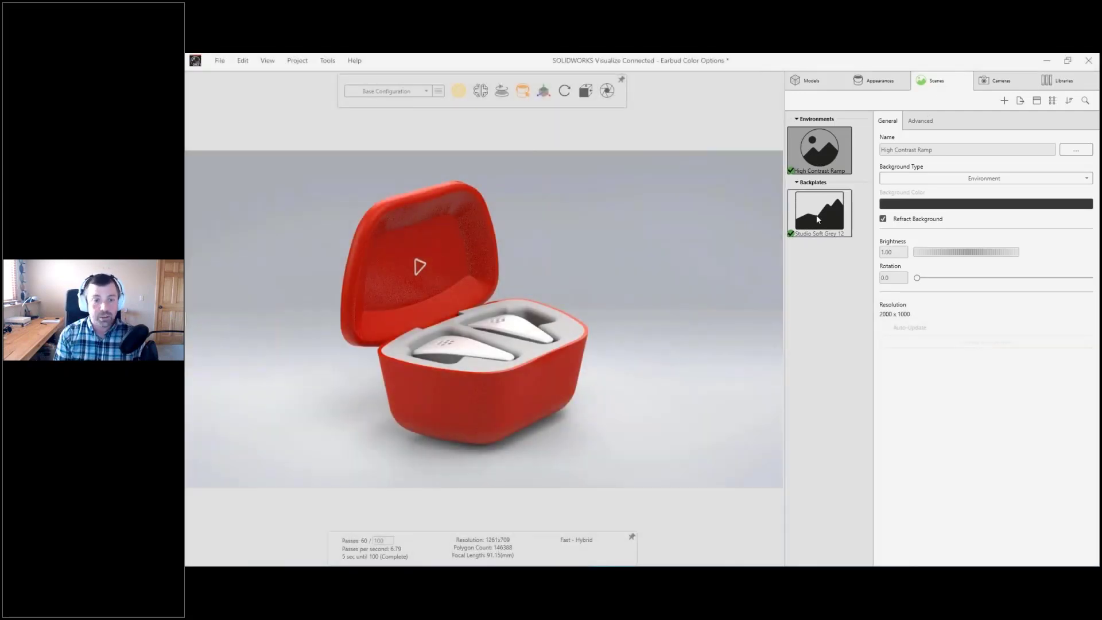
left_click(817, 219)
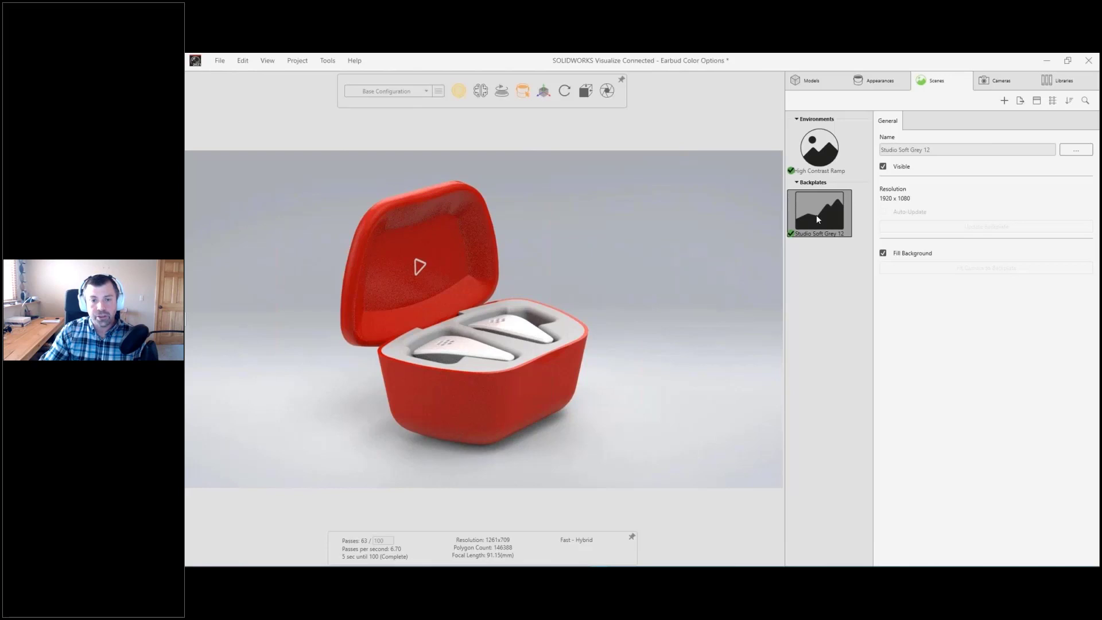
left_click(883, 166)
left_click(820, 150)
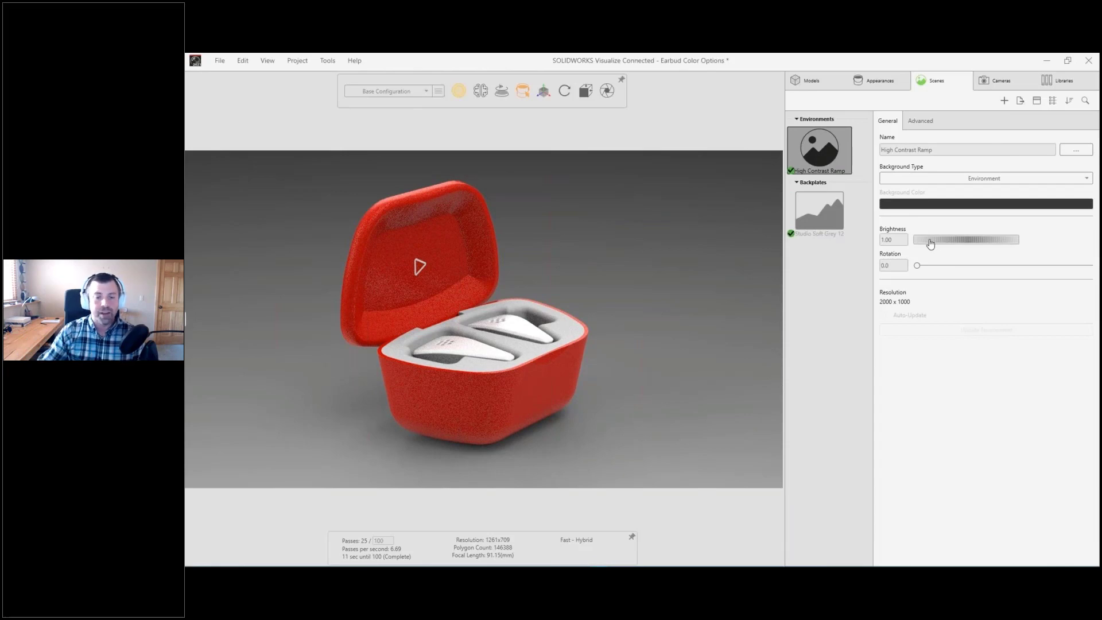
Step: Set the High Contrast Ramp environment's brightness to about 1.02 and its rotation to about 244
left_click_drag(930, 244, 932, 240)
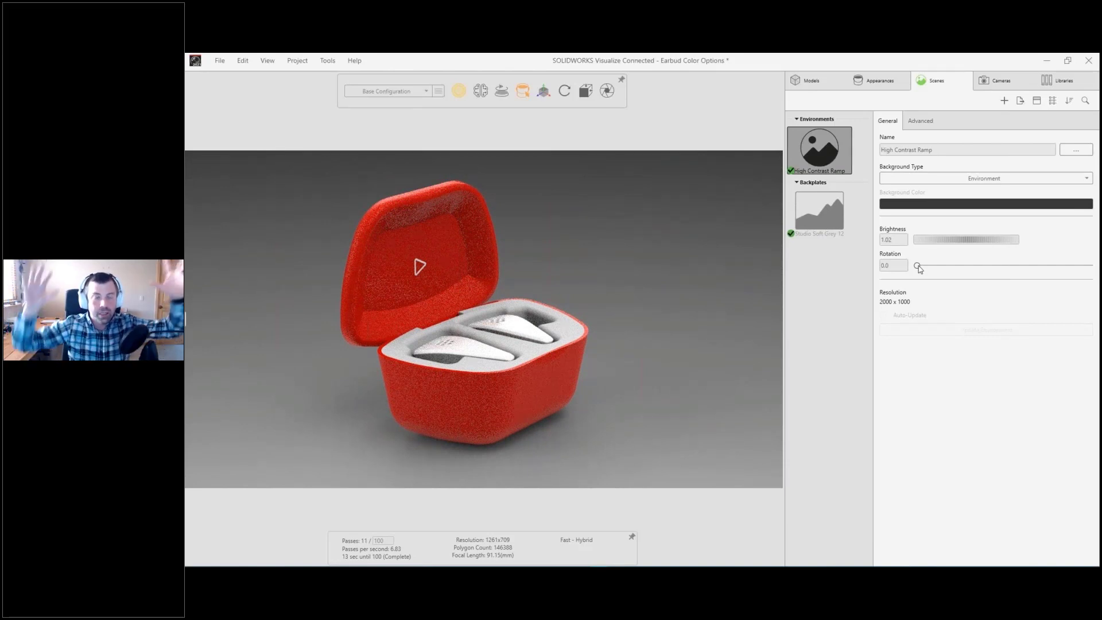
left_click_drag(918, 266, 1034, 264)
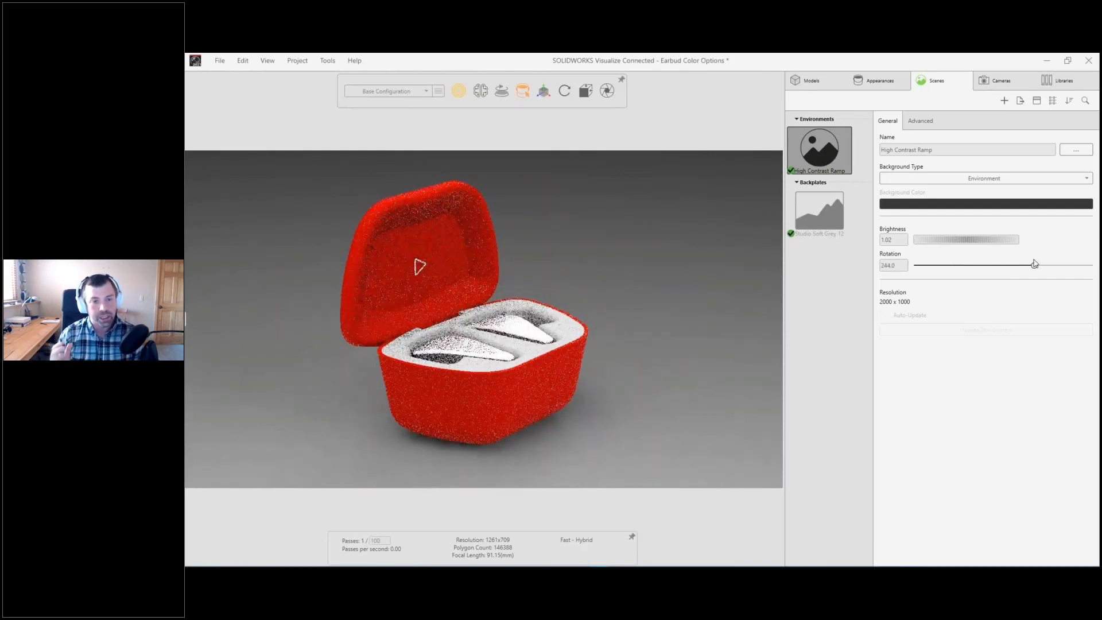
Step: Switch the High Contrast Ramp background type to Color and darken the background color to an HSV value of about 18
left_click(950, 179)
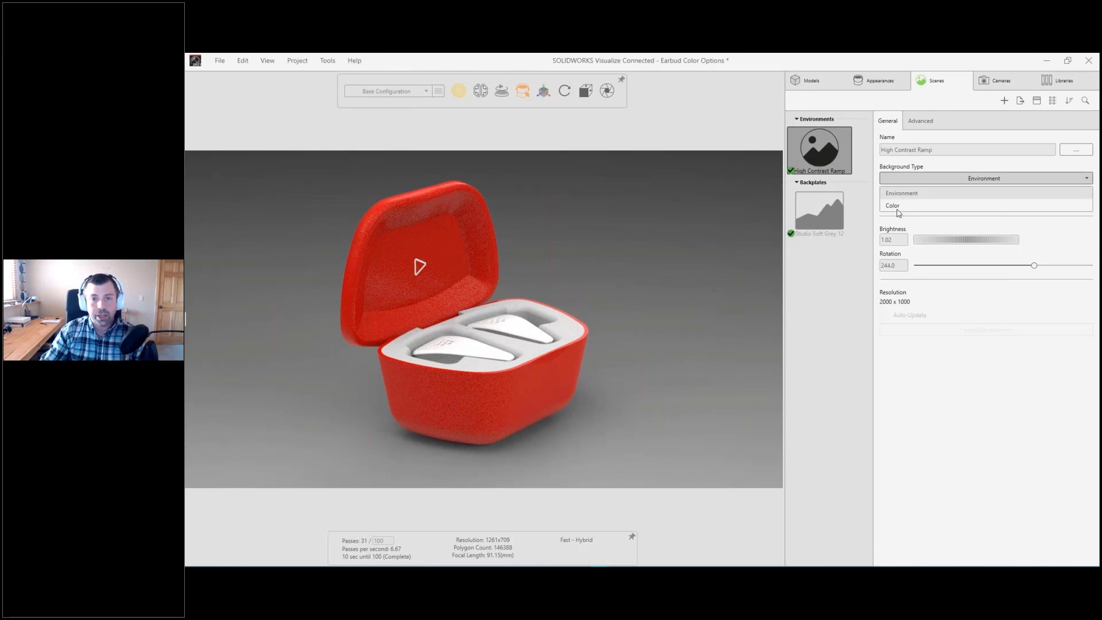
left_click(897, 207)
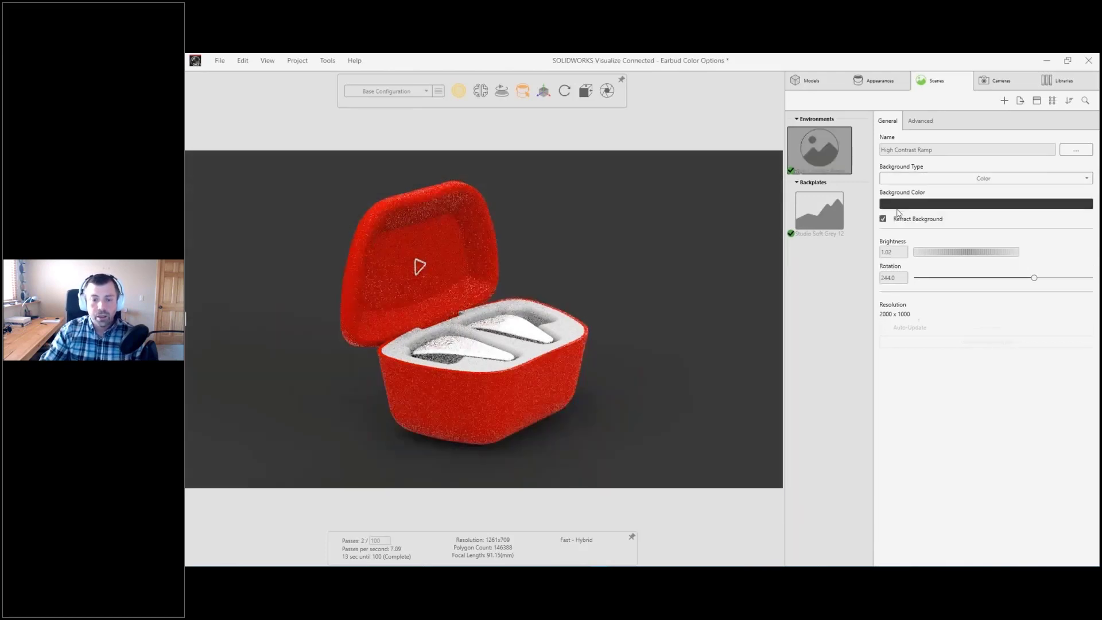
left_click(975, 203)
left_click(844, 217)
mouse_move(853, 218)
left_mouse_down()
mouse_move(816, 236)
mouse_move(814, 255)
left_mouse_up()
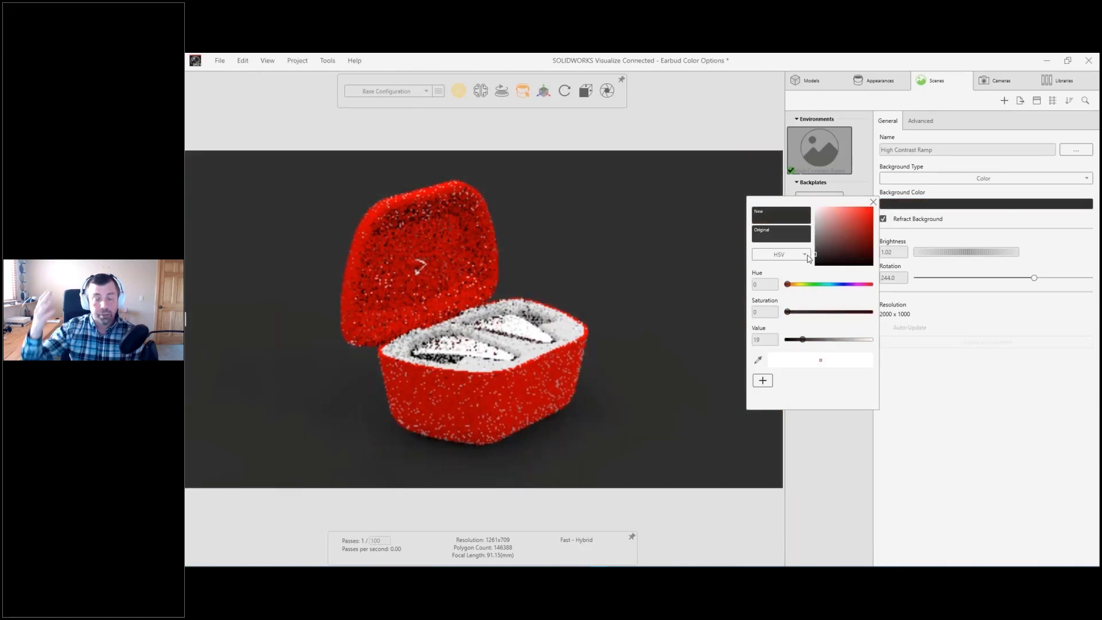
left_click(873, 203)
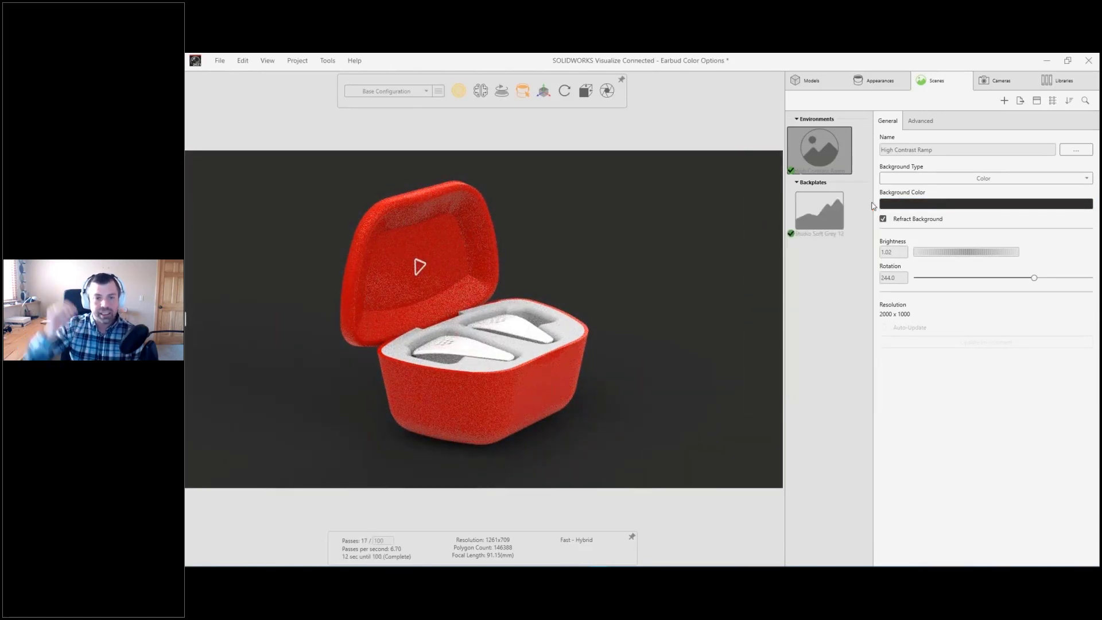
Step: Apply the Blurred Studio environment and then the Retail Store - 2k environment from the local library, and view the case in it
left_click(1057, 81)
left_click(970, 120)
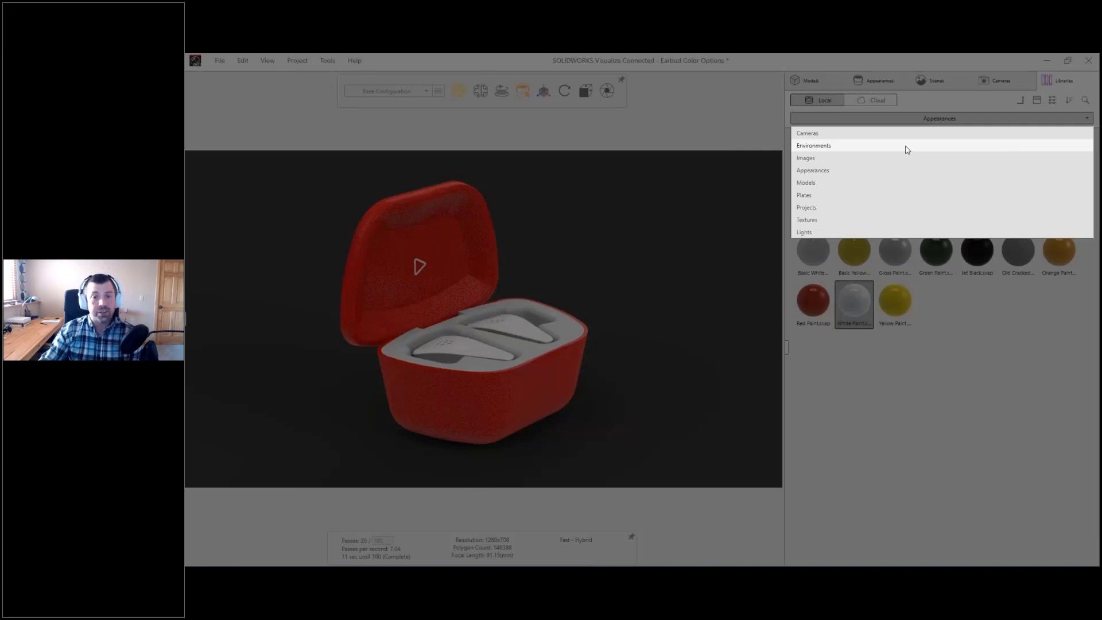
left_click(905, 147)
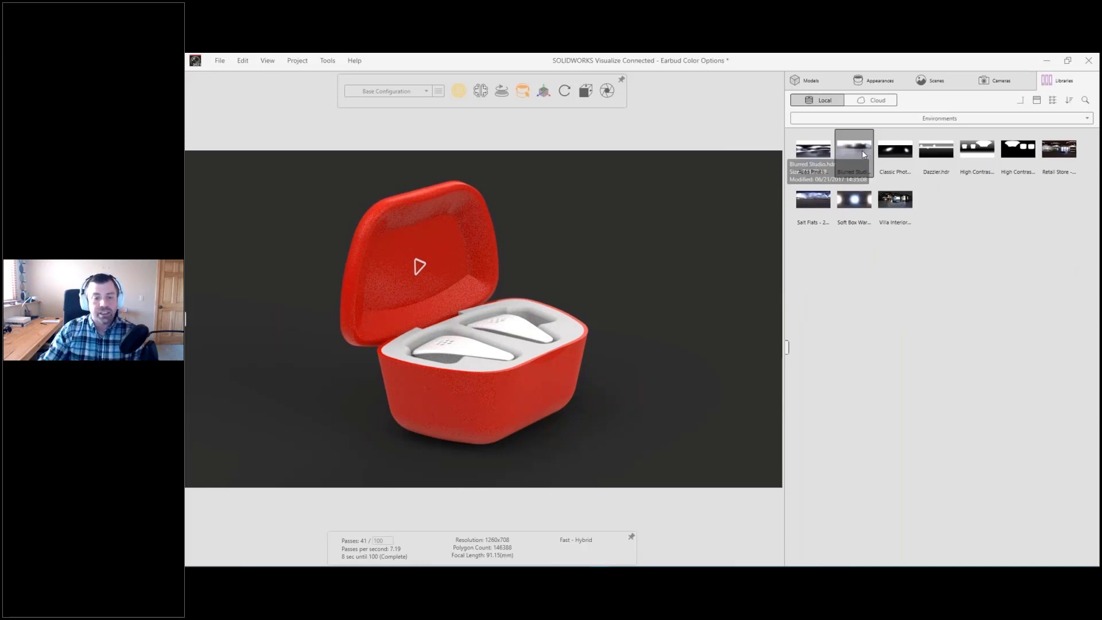
left_click_drag(862, 154, 681, 210)
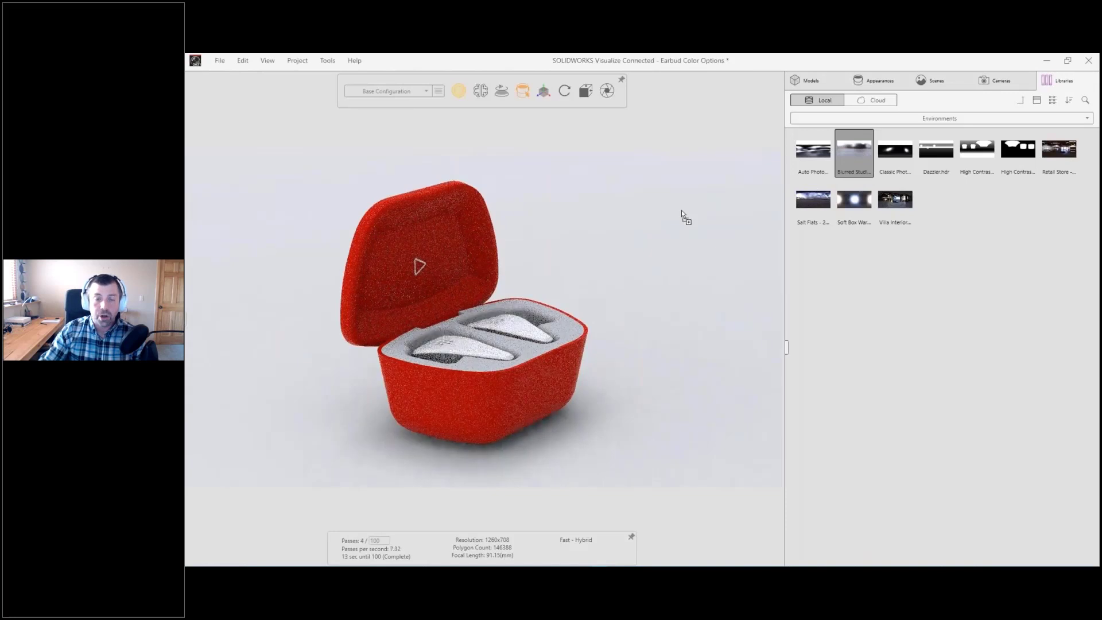
left_click_drag(1041, 164, 672, 214)
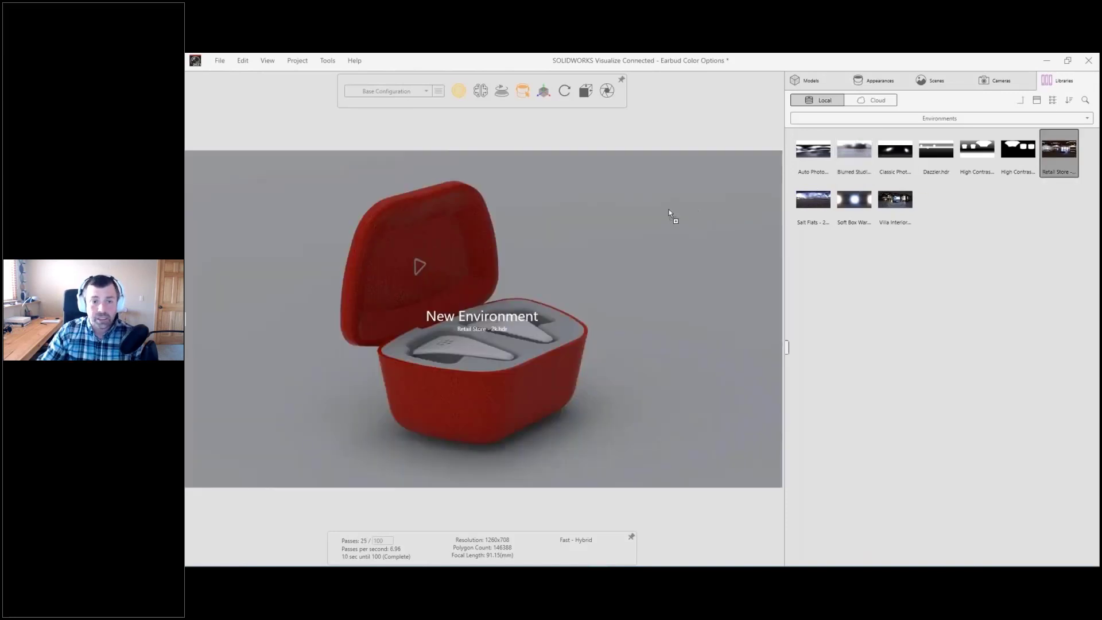
left_click_drag(659, 258, 396, 221)
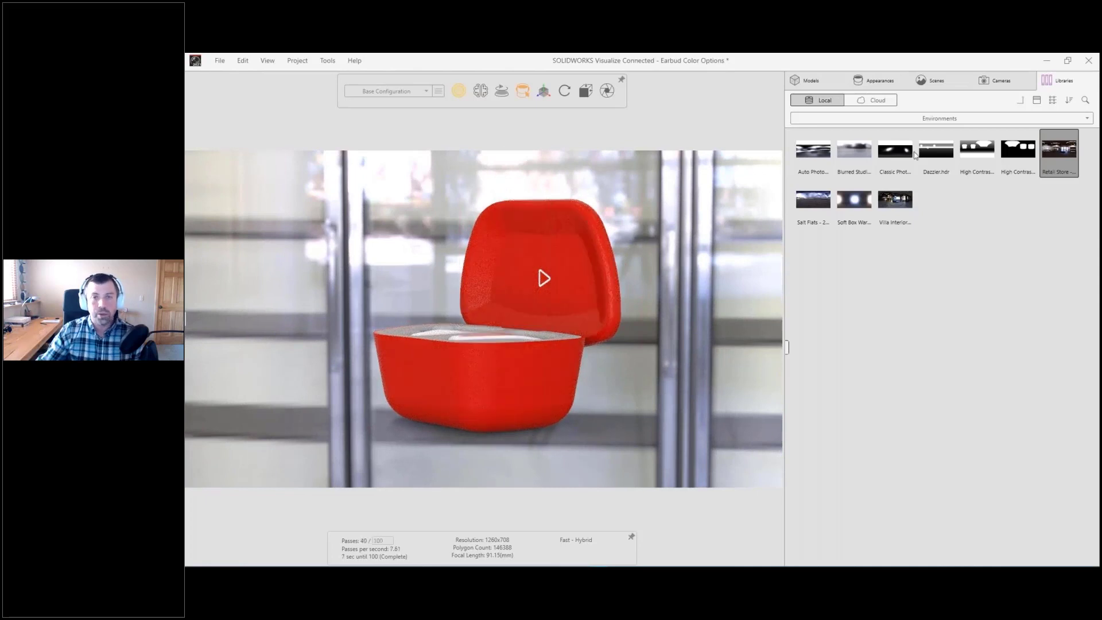
Step: Apply the High Contrast Ramp environment from the library again and rotate this new copy to about 203.7
left_click_drag(978, 147, 667, 235)
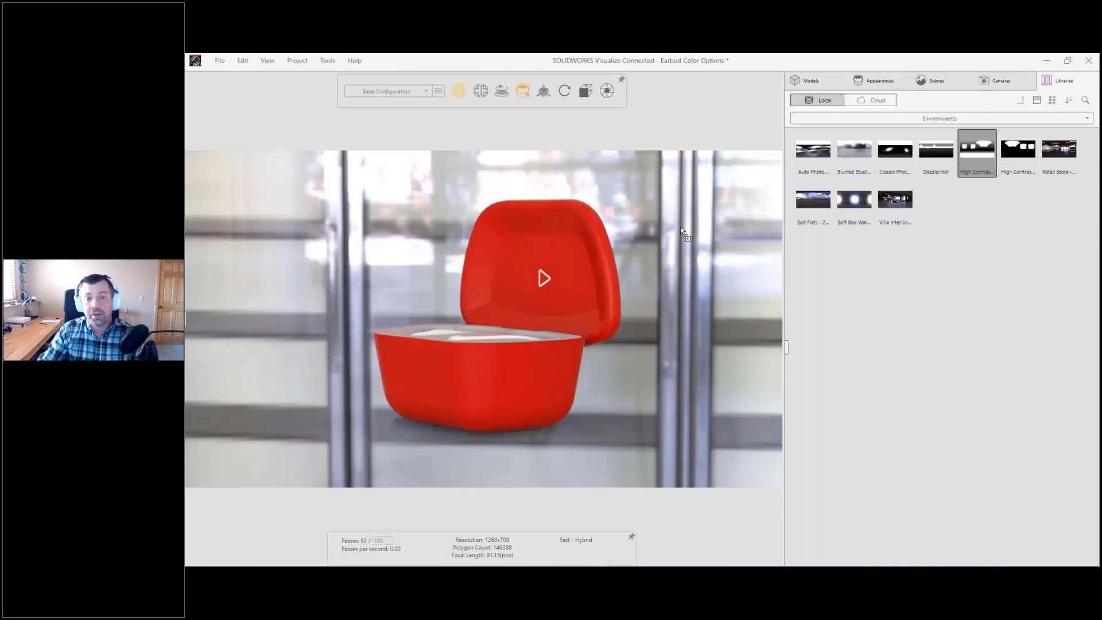
left_click_drag(436, 276, 648, 313)
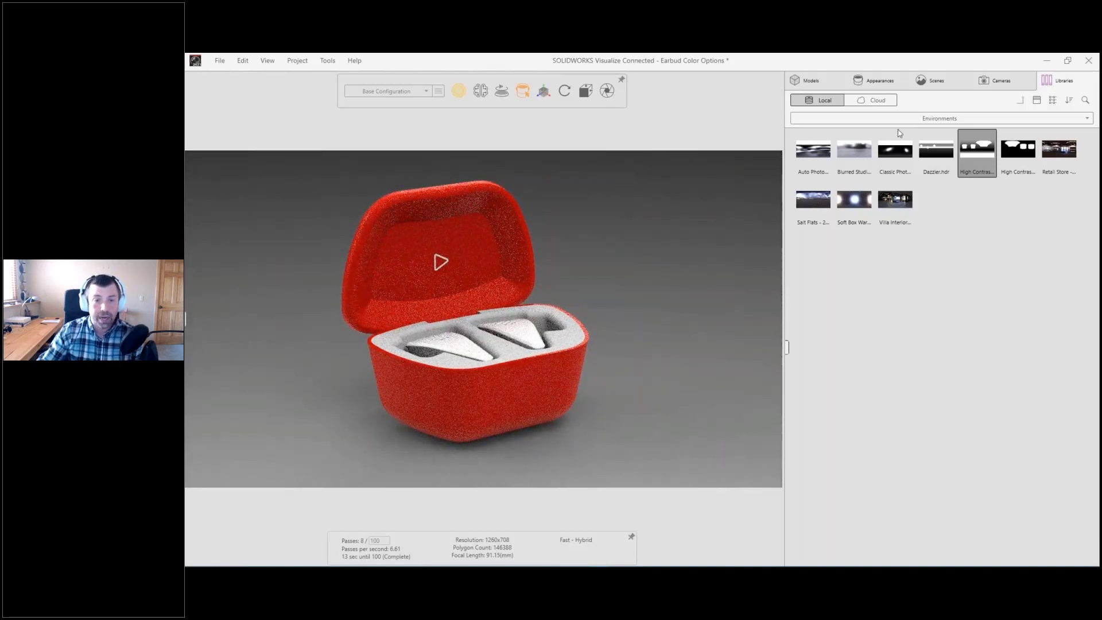
left_click(930, 83)
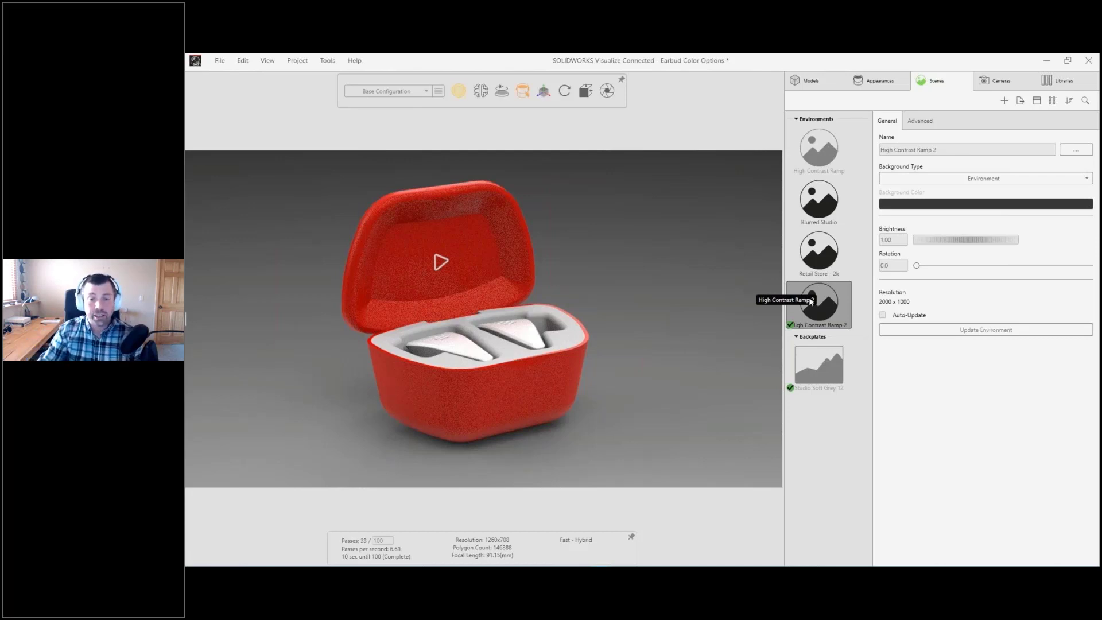
left_click_drag(917, 266, 1014, 264)
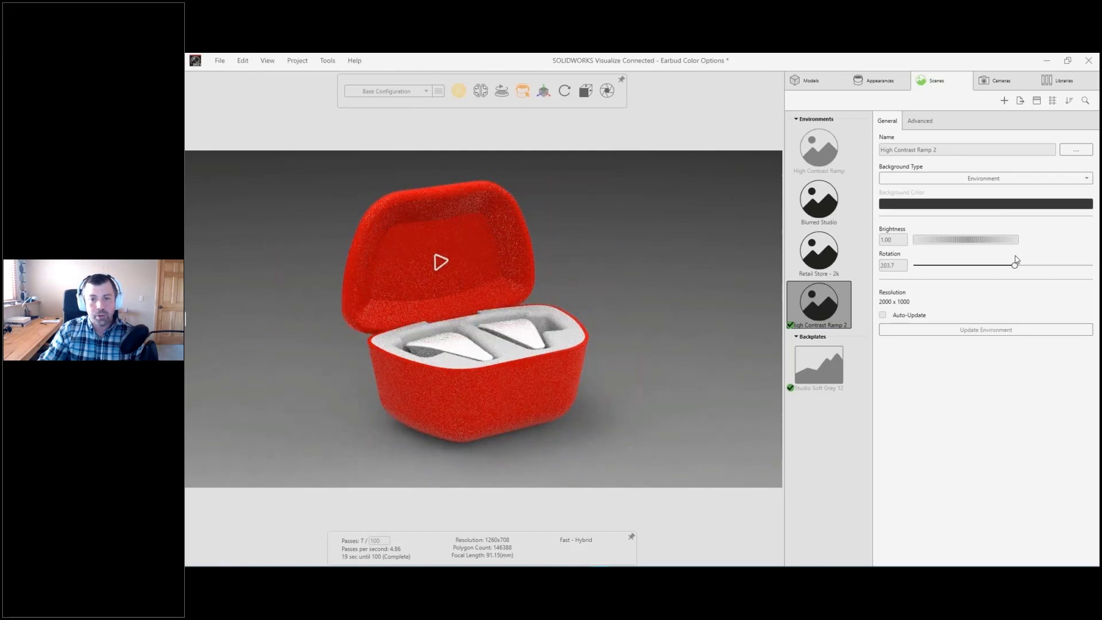
Step: Switch the High Contrast Ramp 2 background type to Color and darken the background color to an HSV value of about 15
left_click(917, 179)
left_click(897, 207)
left_click(896, 204)
left_click_drag(803, 339, 798, 339)
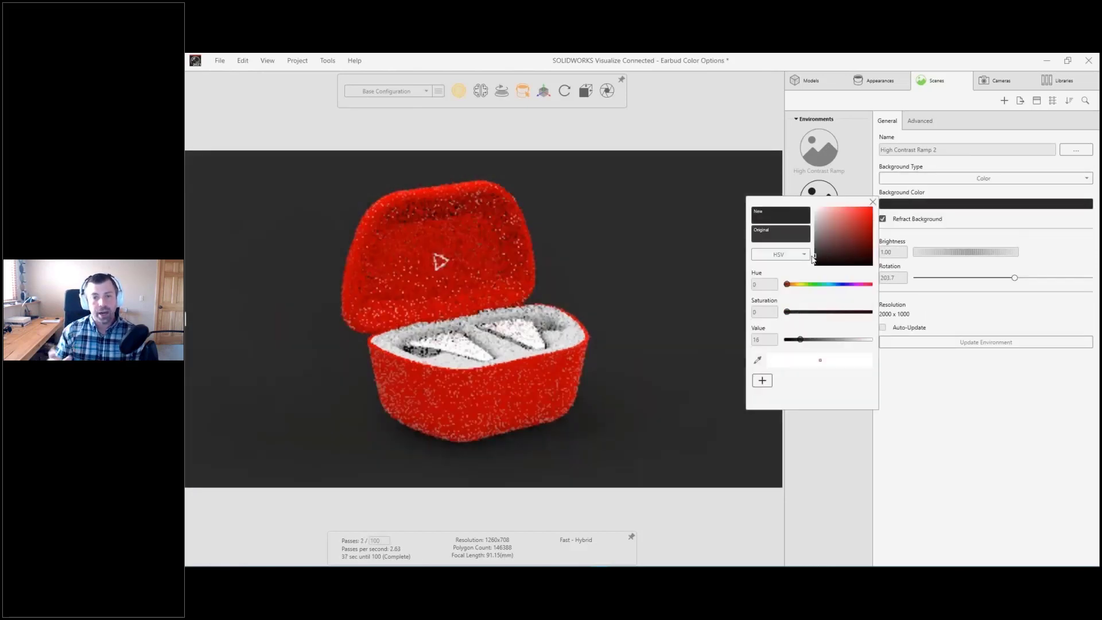
left_click(872, 203)
Step: Raise the floor reflection of the High Contrast Ramp 2 environment to about 0.42 and view the case from the front
left_click(916, 124)
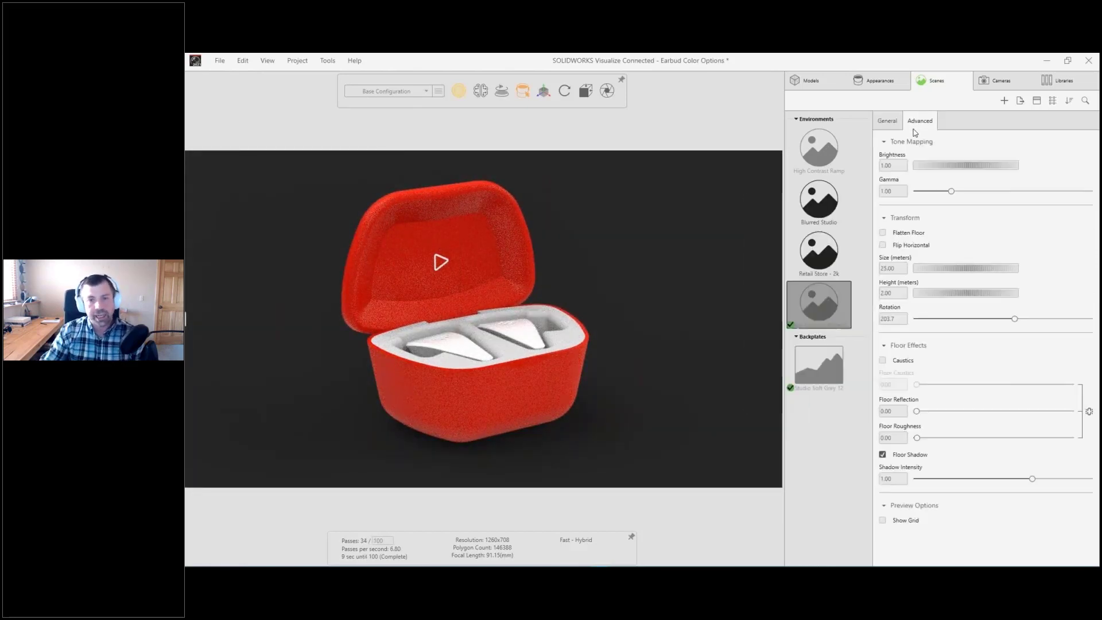
left_click_drag(916, 411, 980, 411)
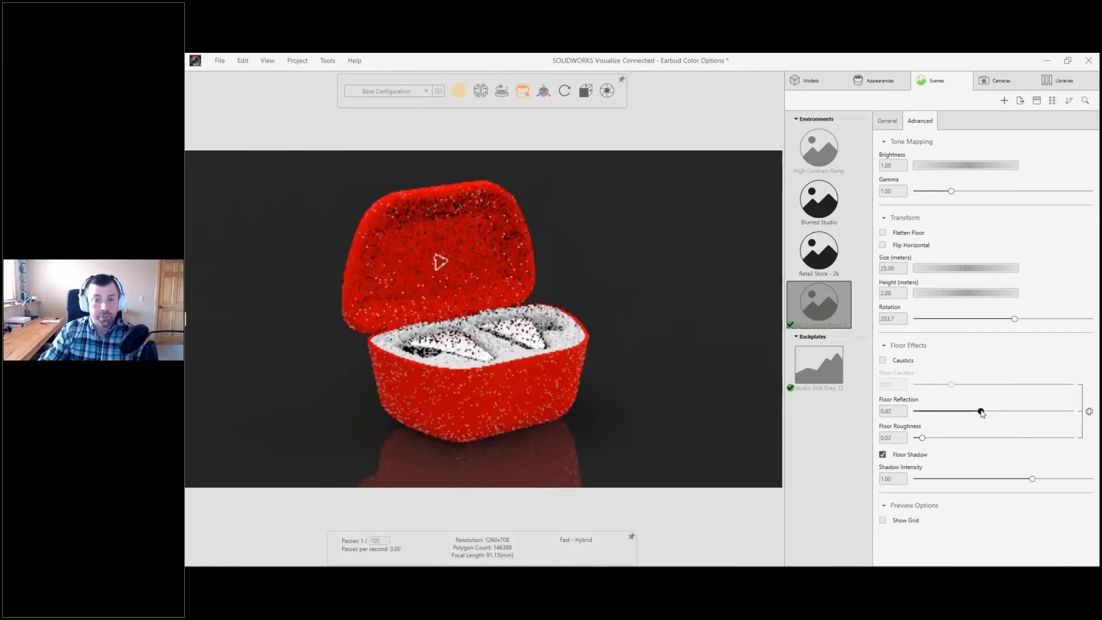
middle_click_drag(654, 409, 590, 426)
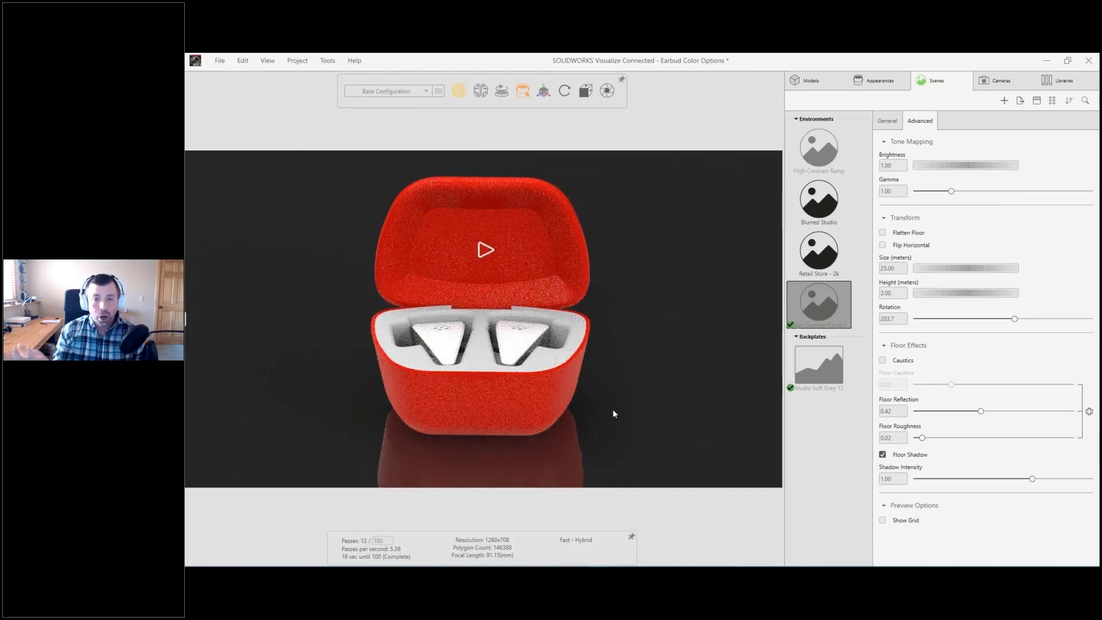
Step: Add a new light using Pick Target, aimed at the inside of the lid just above the hinge
left_click(1005, 102)
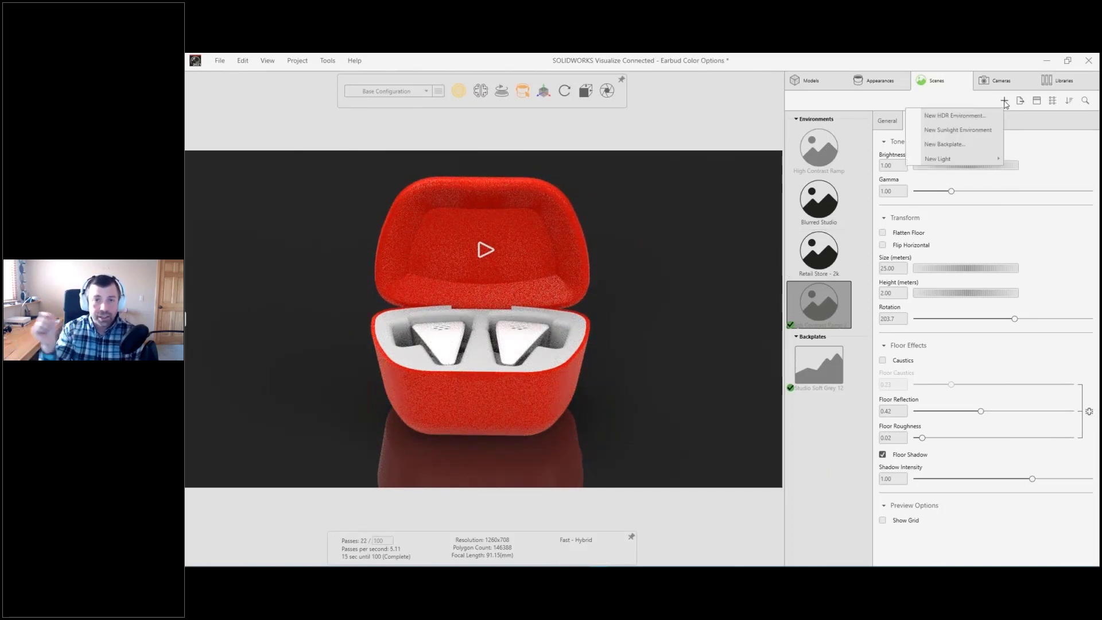
mouse_move(950, 163)
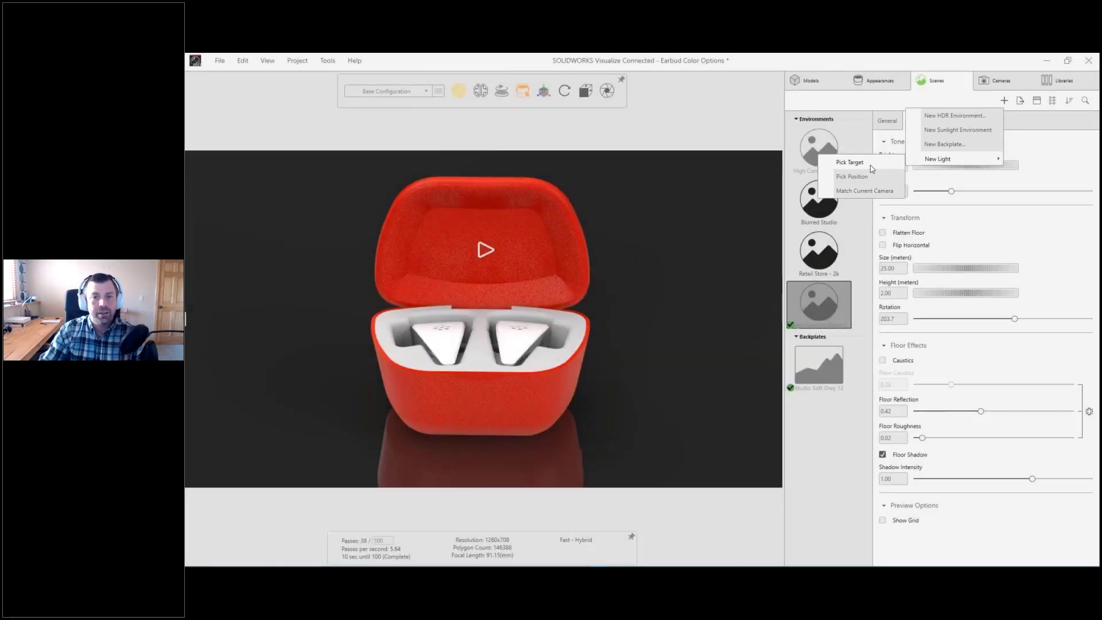
left_click(870, 165)
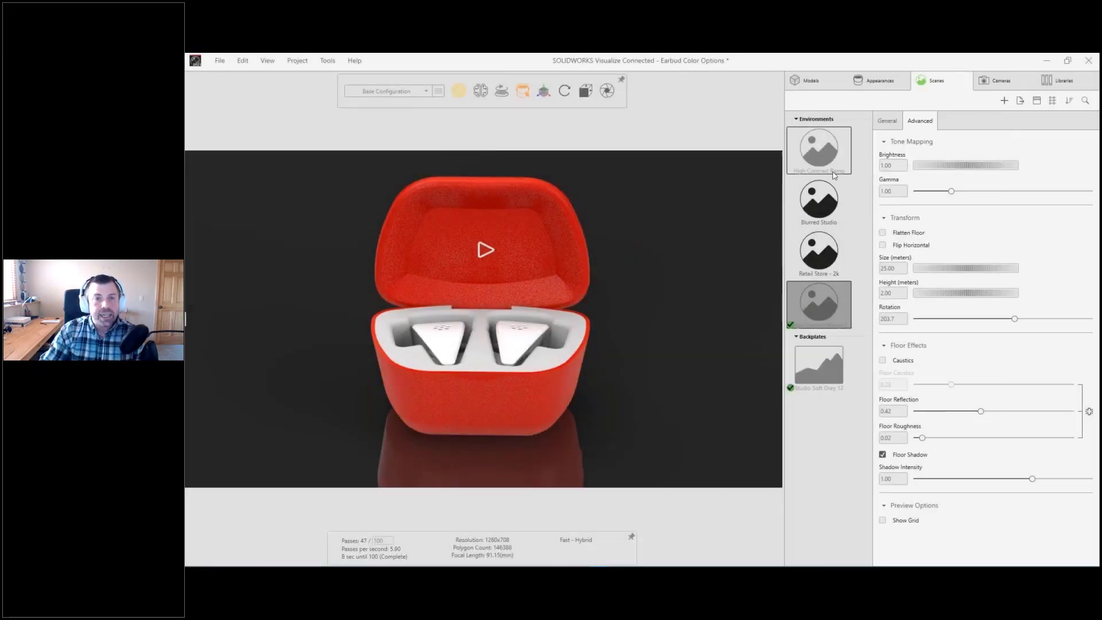
left_click(481, 295)
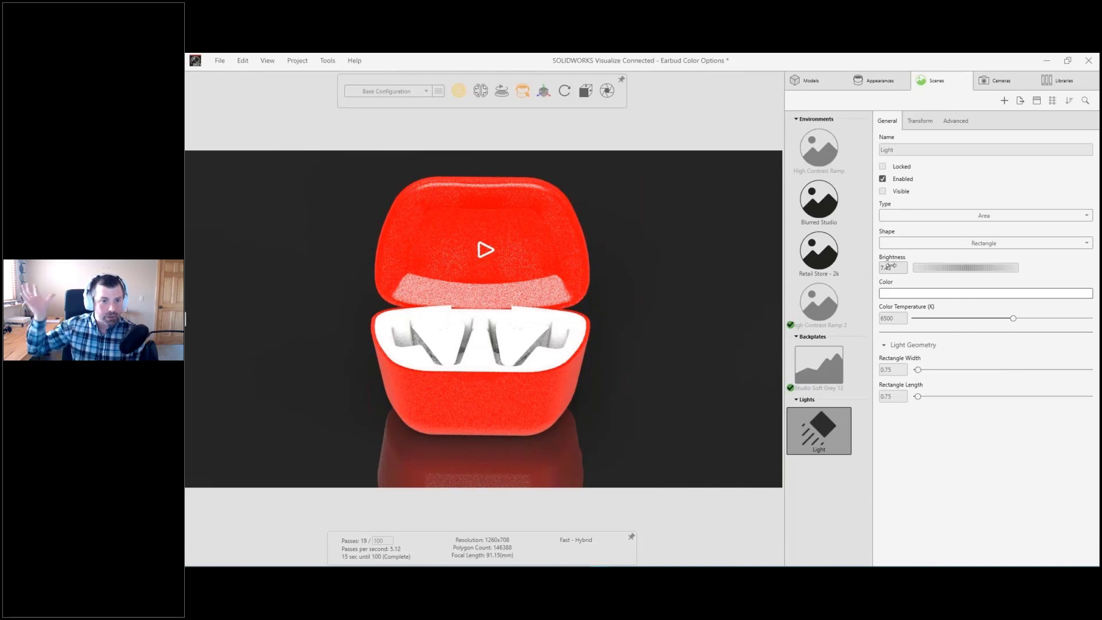
Step: Set the new light's brightness to 3 and change its shape to Cylinder, then view the case at an angle
double_click(890, 266)
type("3")
key("Tab")
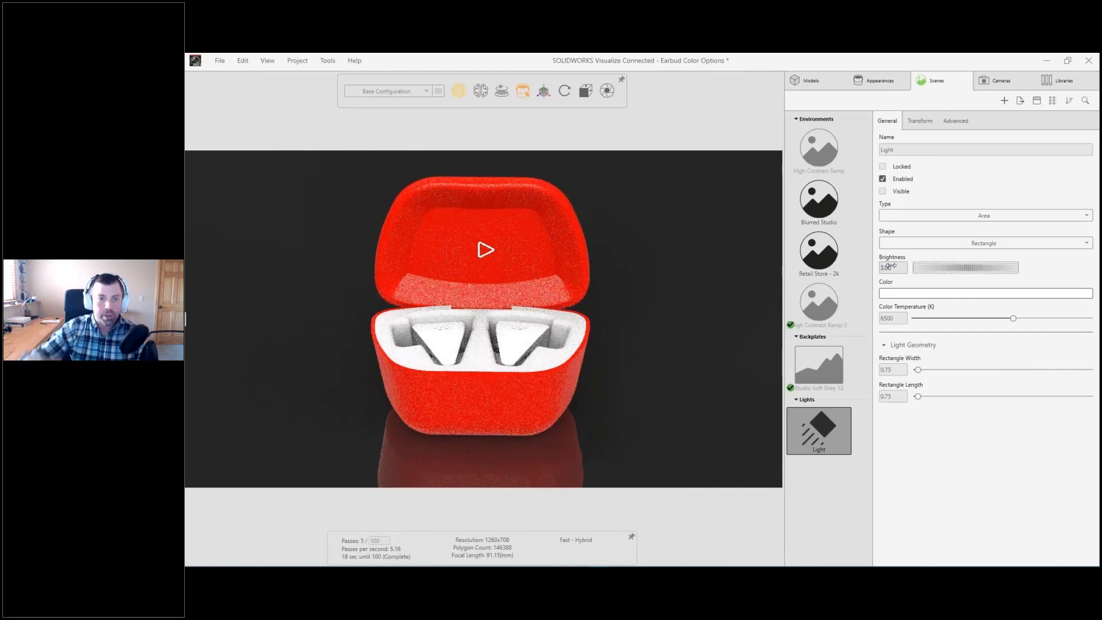
left_click(942, 243)
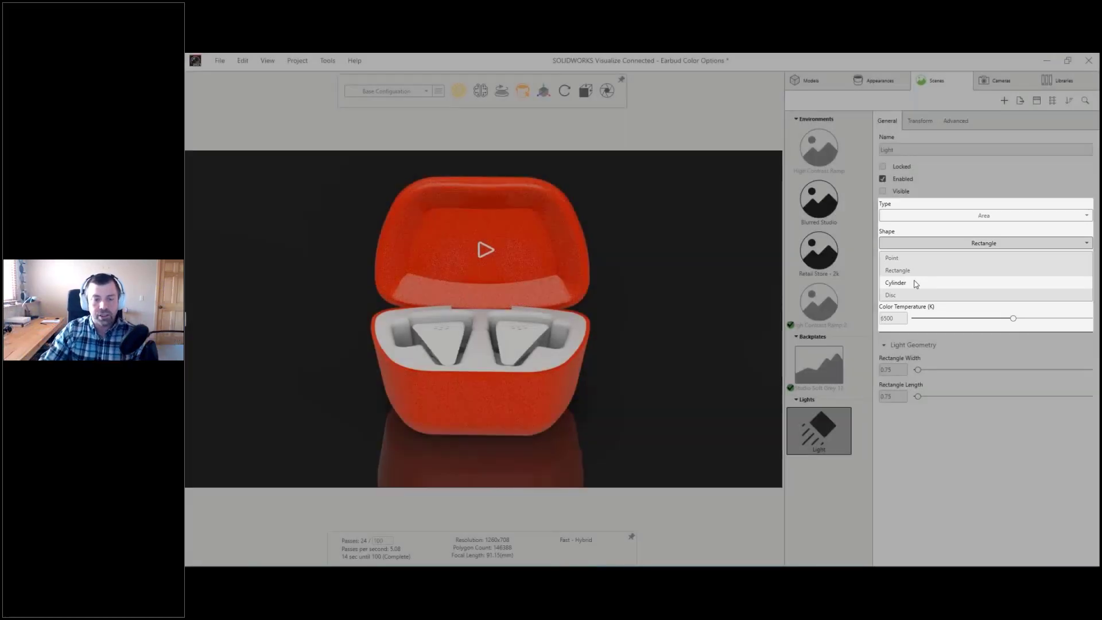
left_click(895, 282)
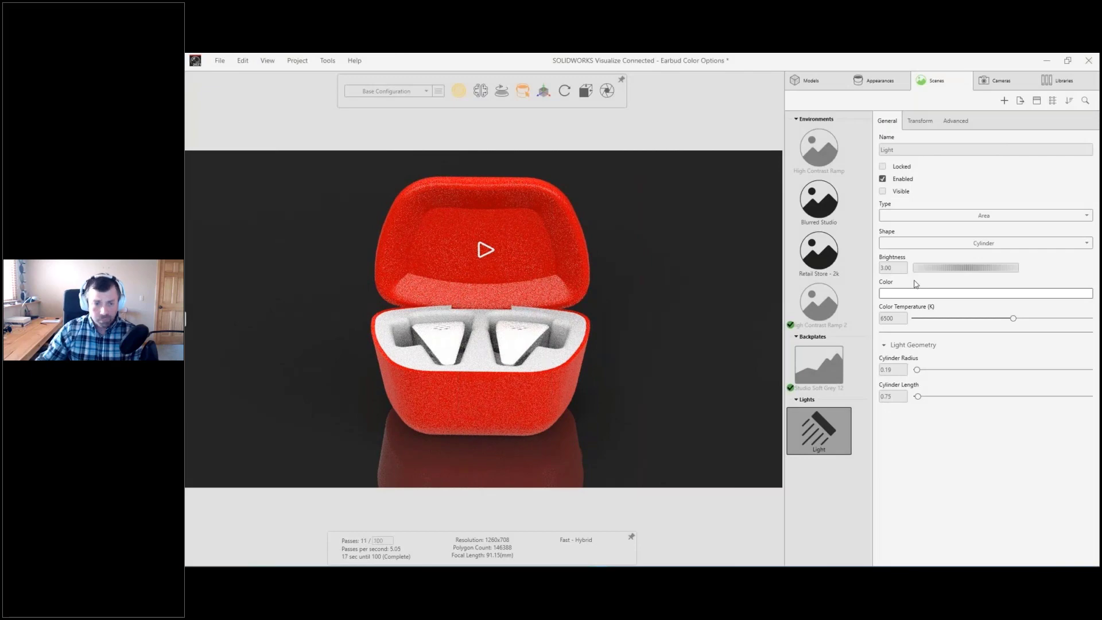
left_click_drag(543, 318, 622, 315)
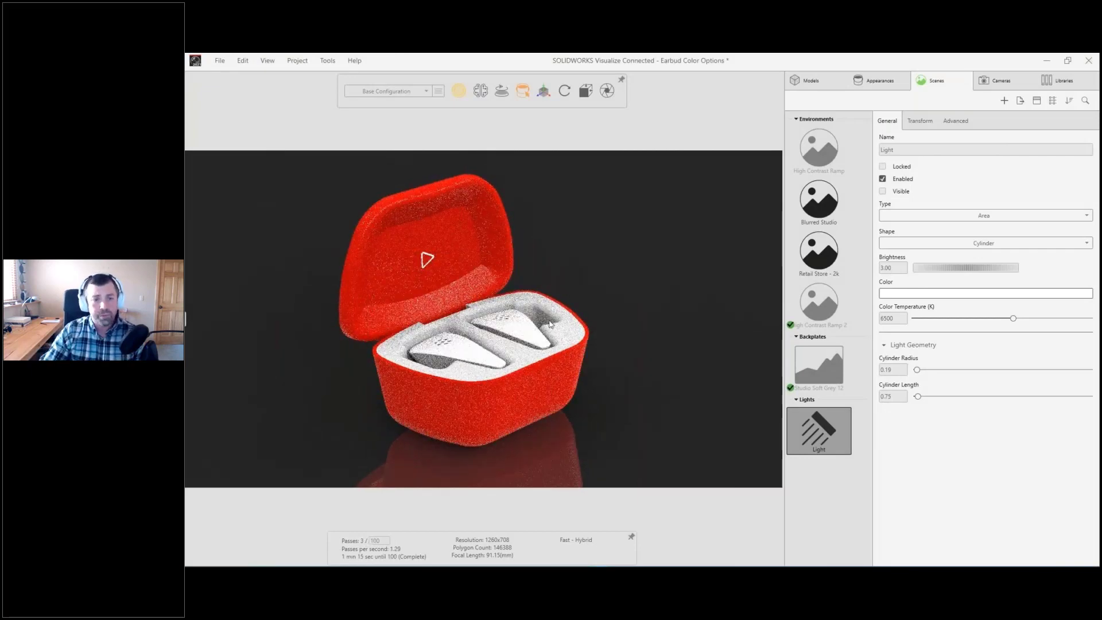
Step: Save Earbud Color Options to 3DEXPERIENCE under the current revision with the revision comment "Rendering Set Up"
left_click(186, 319)
right_click(290, 138)
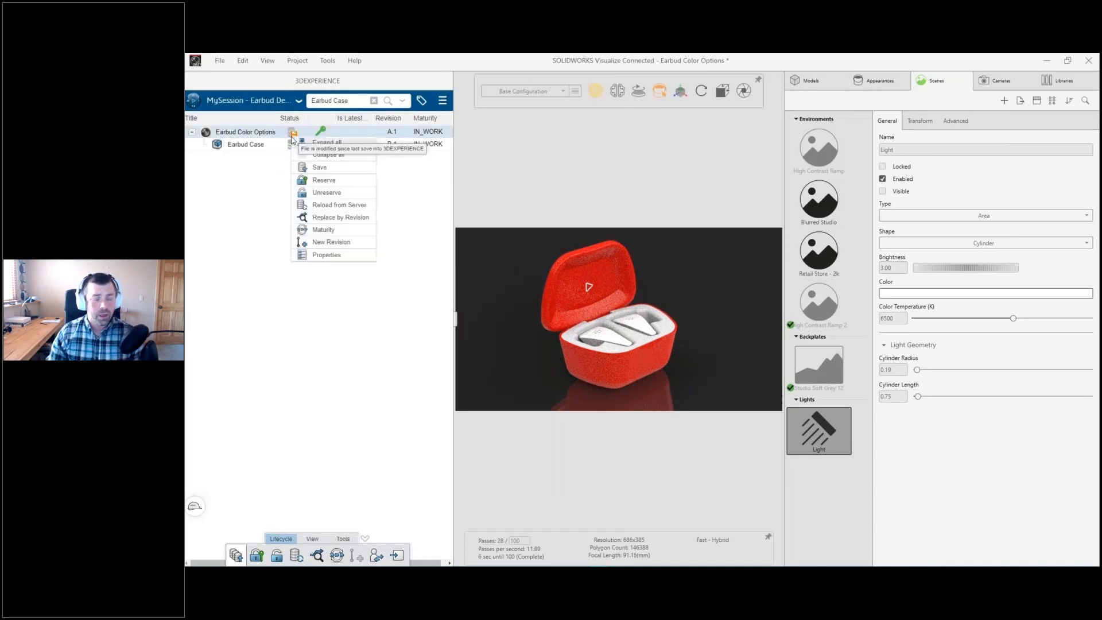
left_click(308, 169)
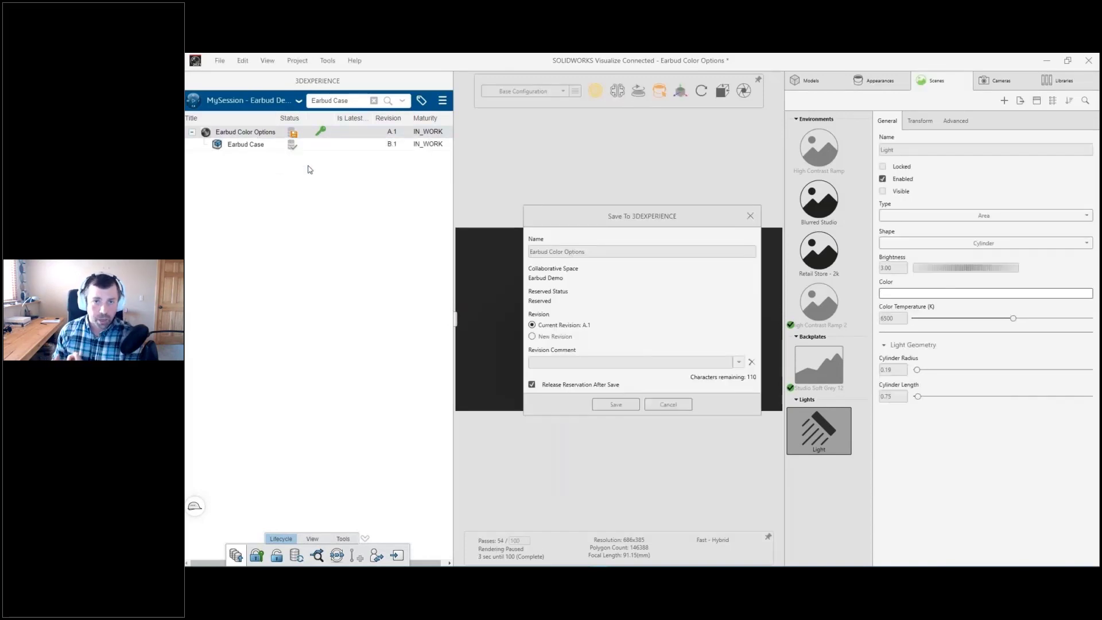
left_click(587, 362)
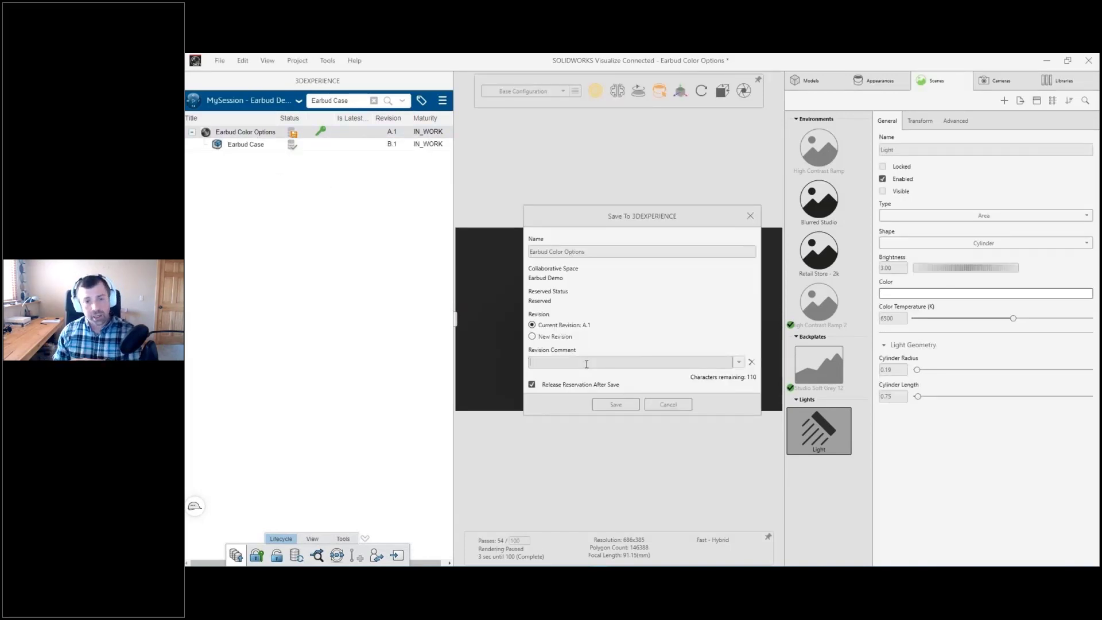
type("Rendering Set Up")
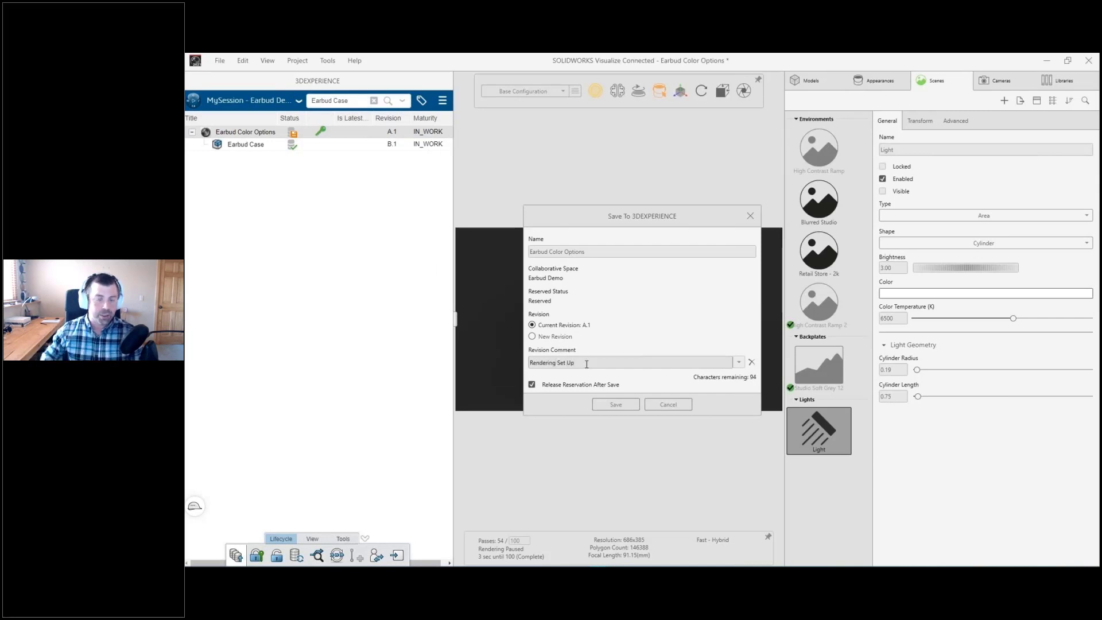
left_click(616, 404)
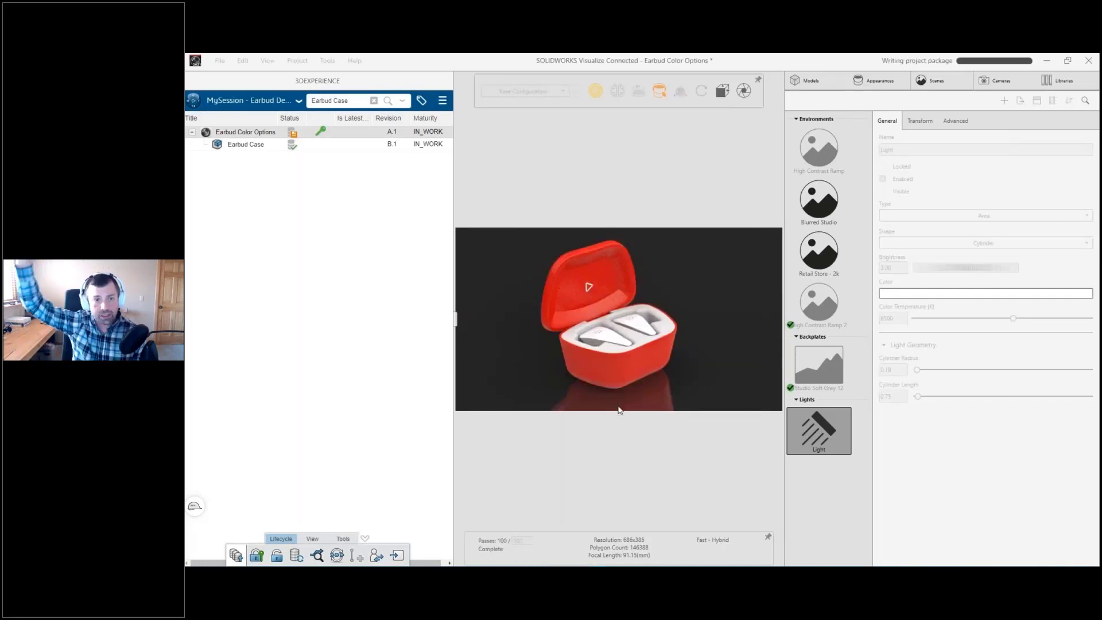
Step: Reserve the Earbud Color Options project in the 3DEXPERIENCE session and collapse the session pane
right_click(326, 133)
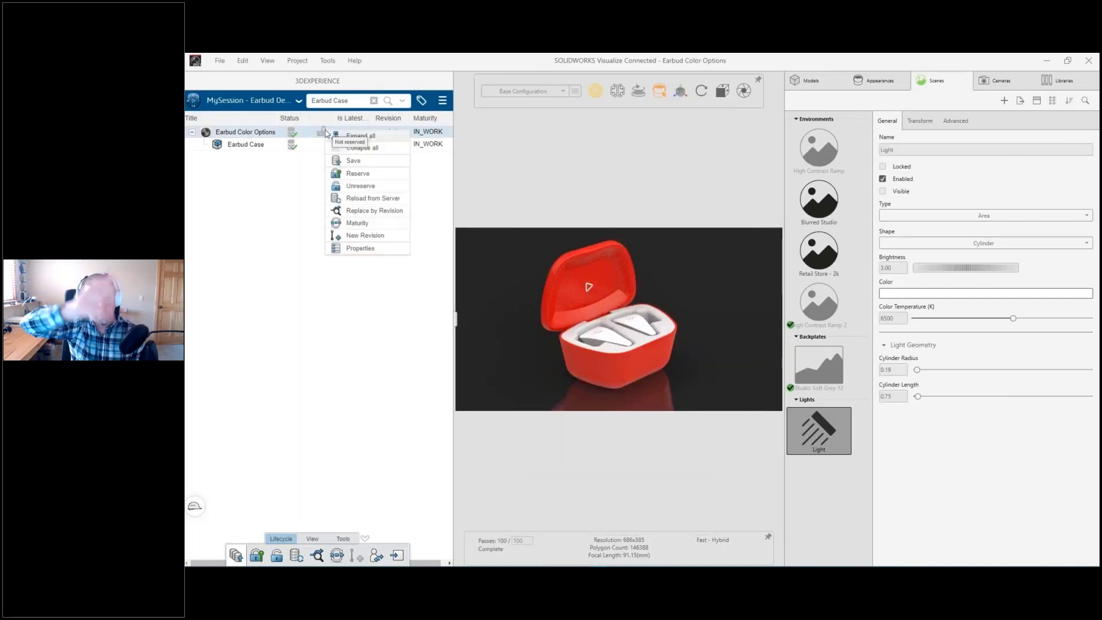
left_click(360, 177)
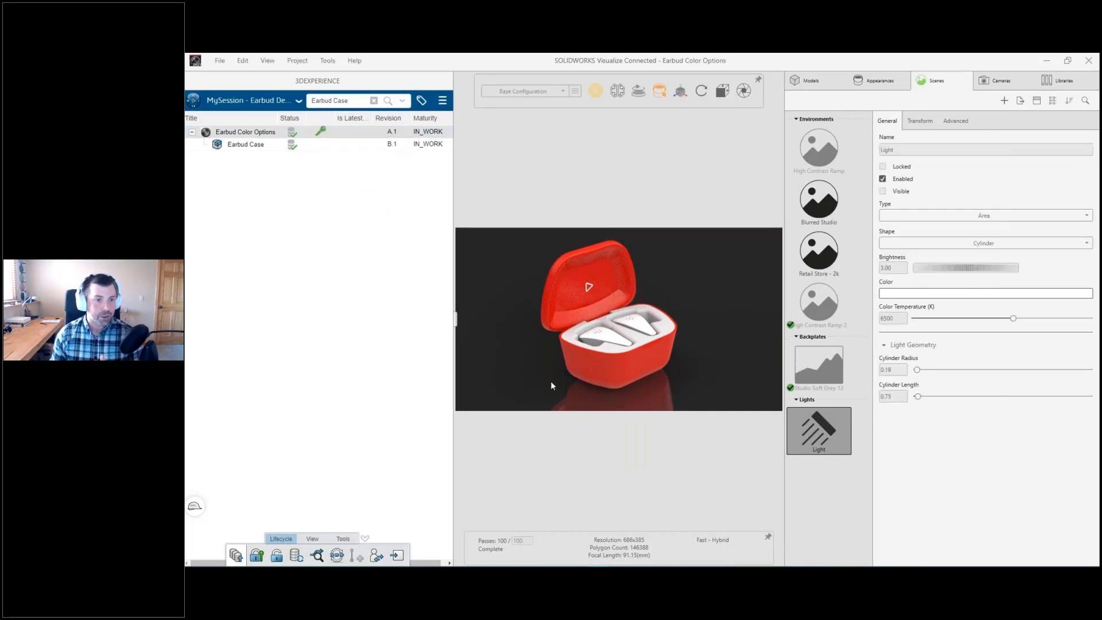
left_click(458, 319)
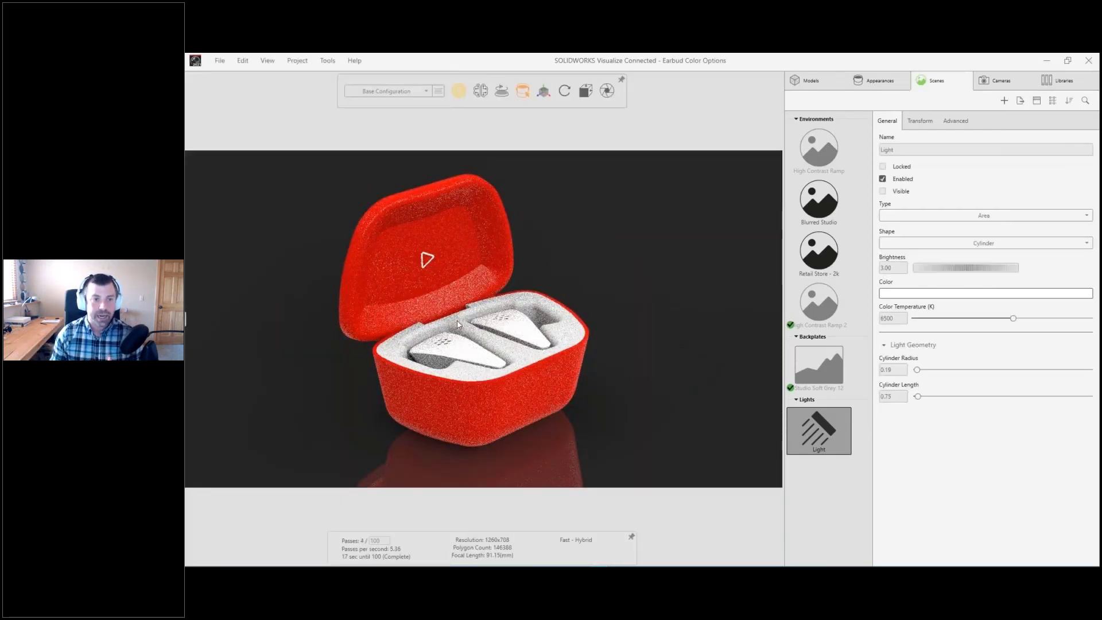
Step: Add a new project configuration named GRAY alongside the Base Configuration
left_click(438, 91)
left_click(355, 111)
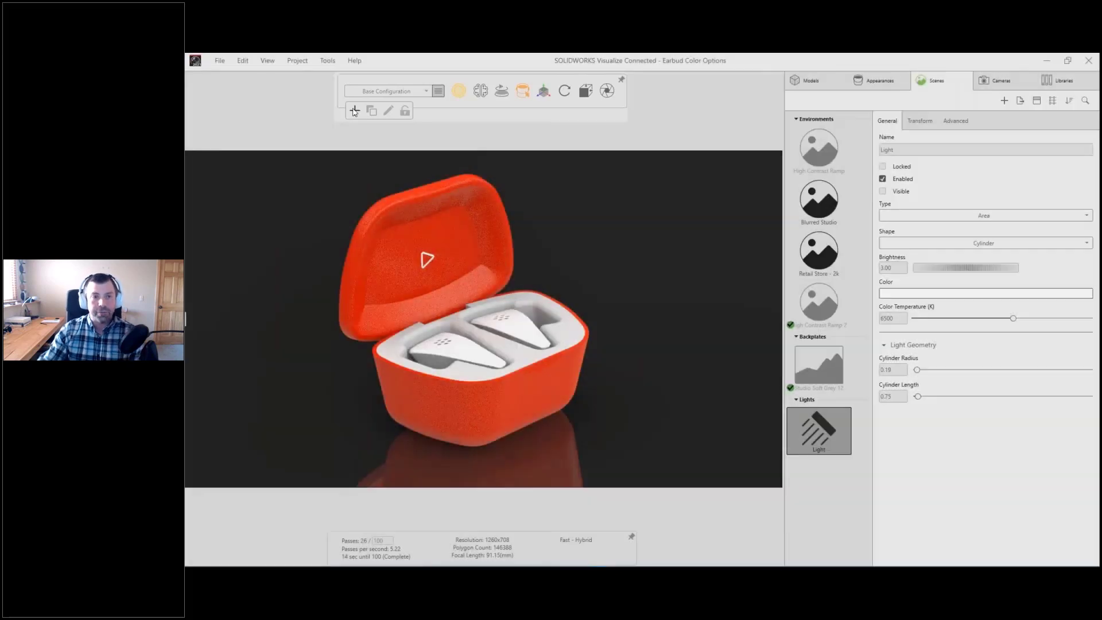
left_click(355, 111)
type("Case Configuration")
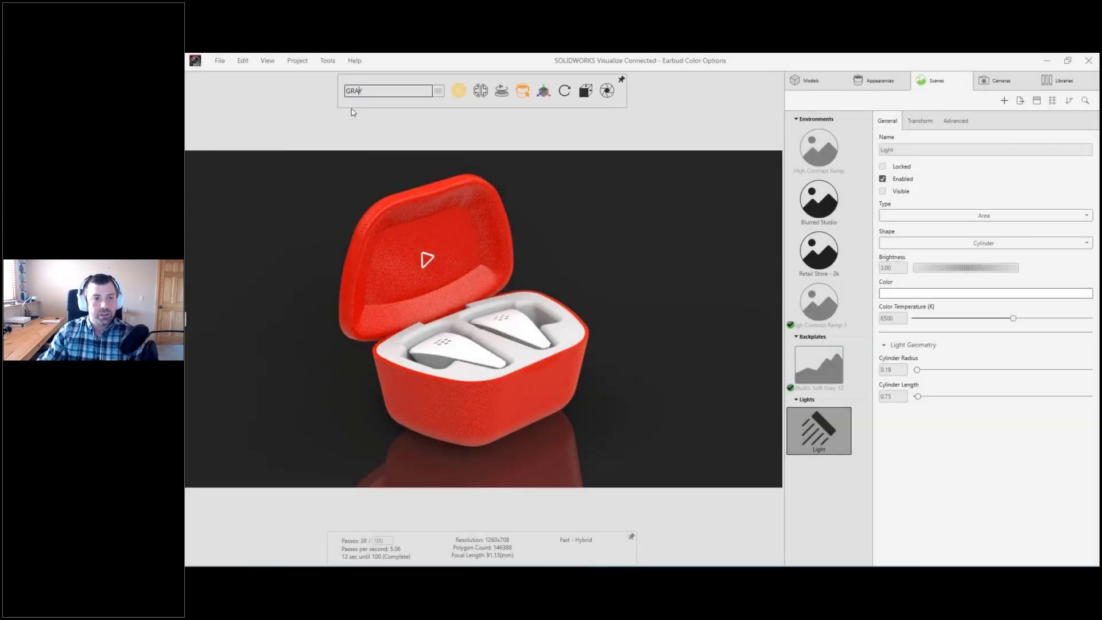
key("Return")
Step: Add another configuration named BLUE, then make the GRAY configuration active
left_click(438, 92)
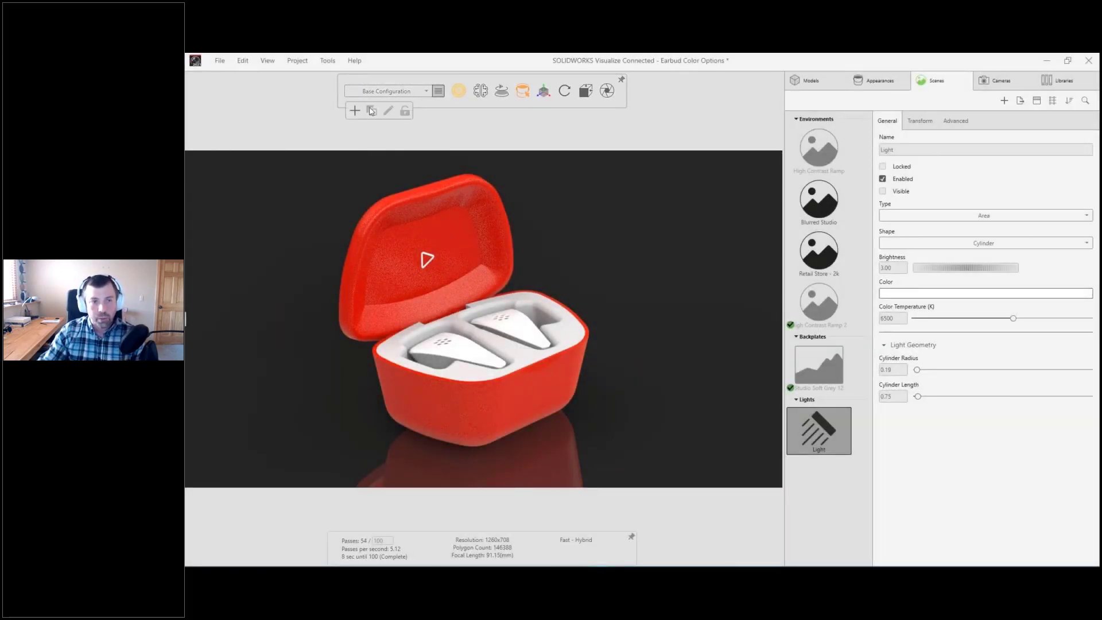
left_click(355, 110)
type("BLUE")
key("Return")
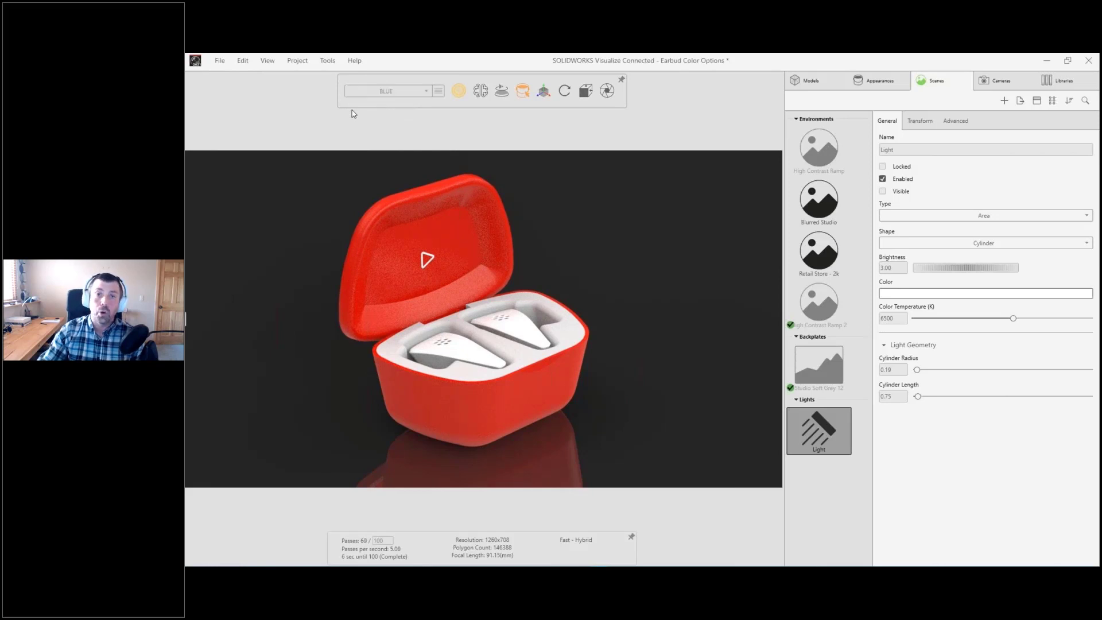
left_click(395, 92)
left_click(358, 118)
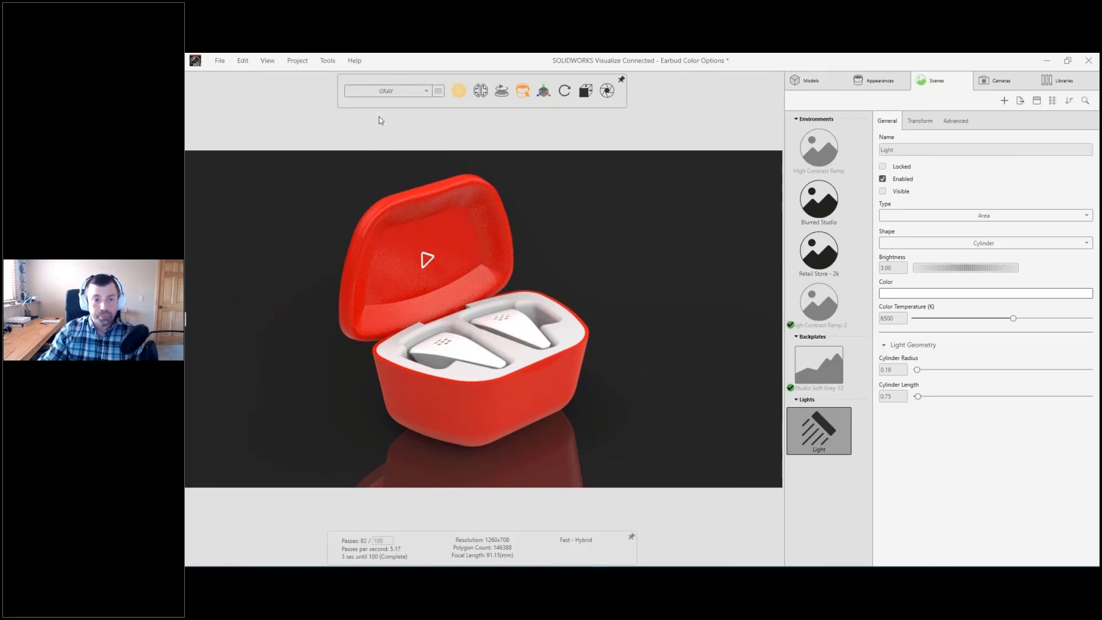
Step: Show the Plastic folder of the local appearance library
left_click(1061, 81)
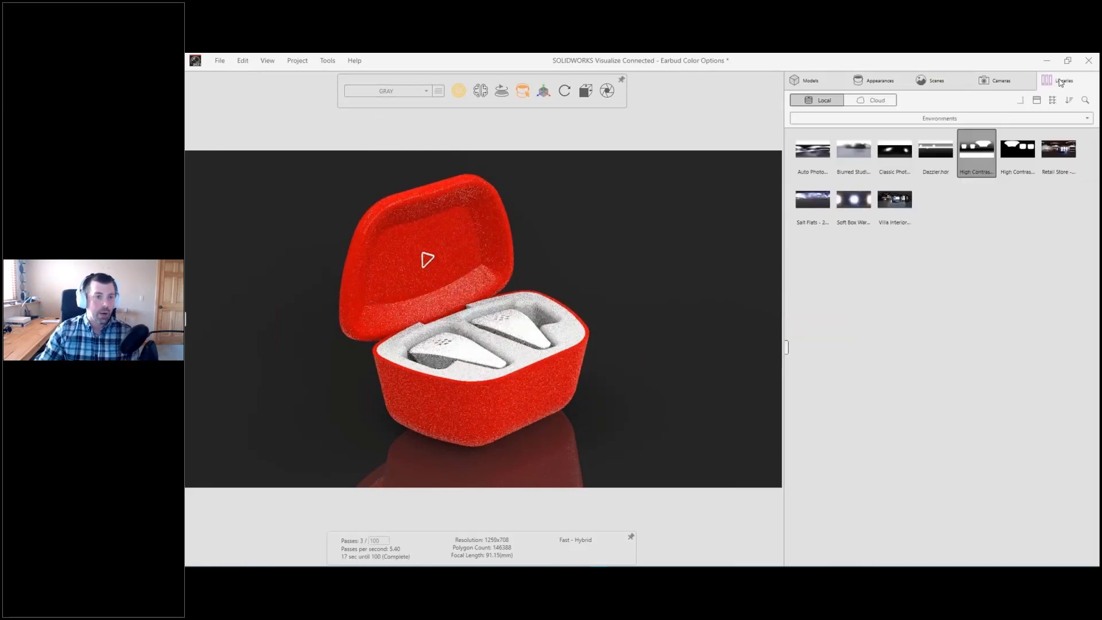
left_click(1017, 118)
left_click(915, 162)
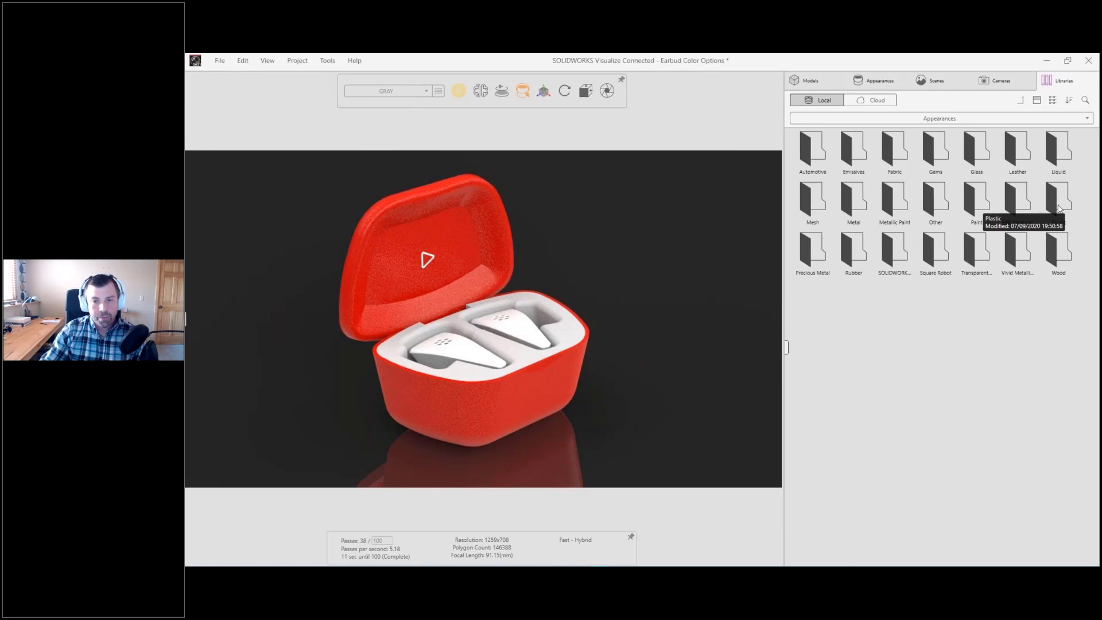
double_click(1059, 203)
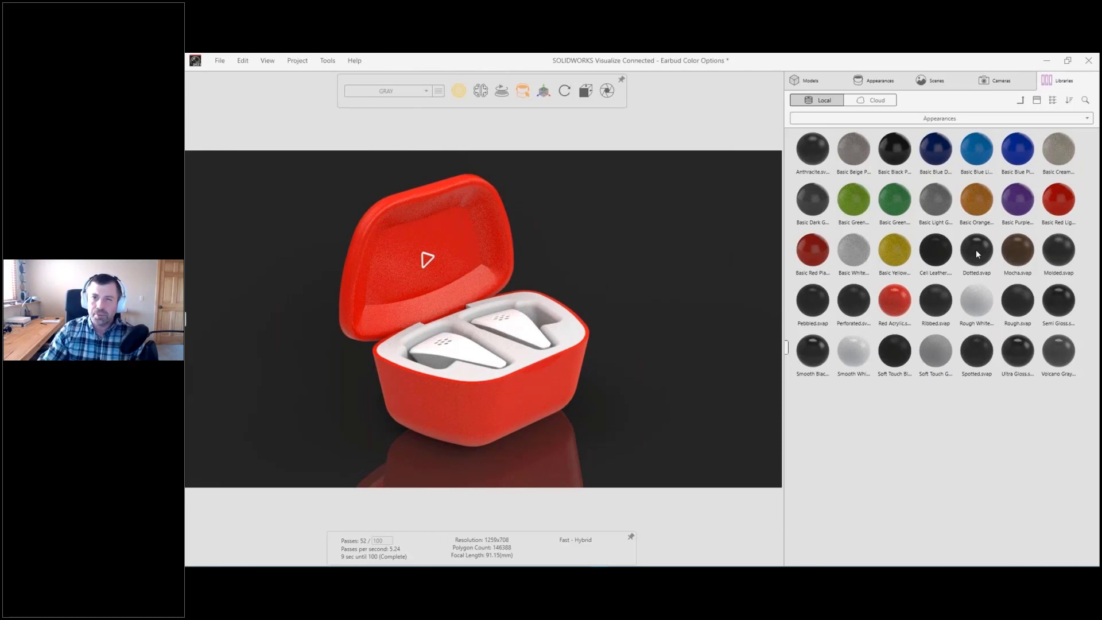
Step: Try the Dotted plastic on the lower half of the case, inspect it up close, and try the gray Soft Touch plastic
left_click_drag(975, 253, 532, 389)
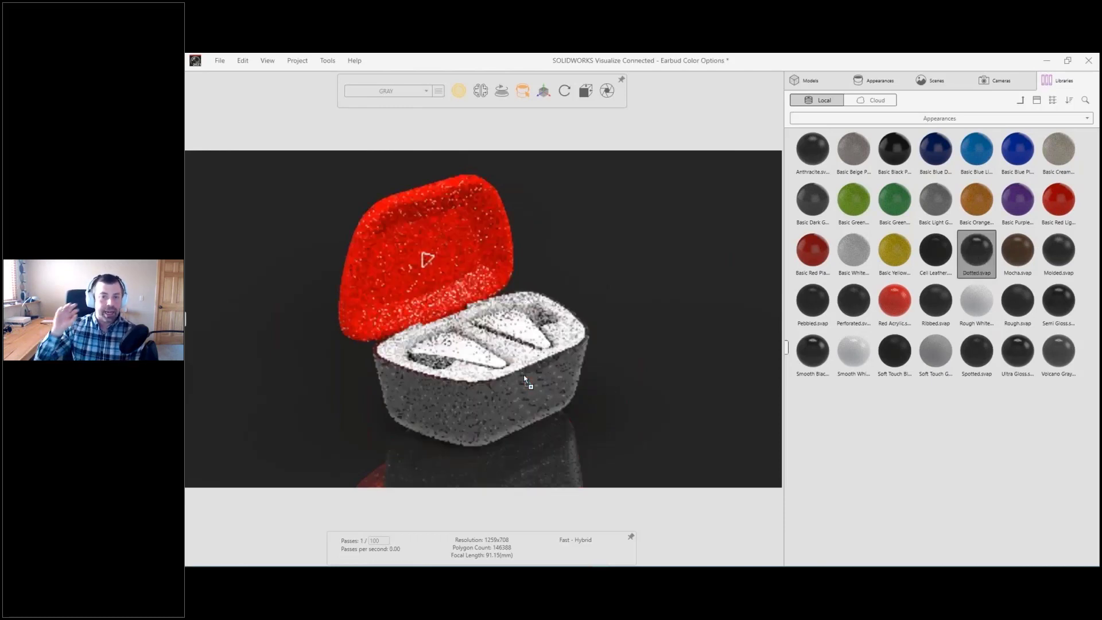
middle_click_drag(522, 395, 554, 344)
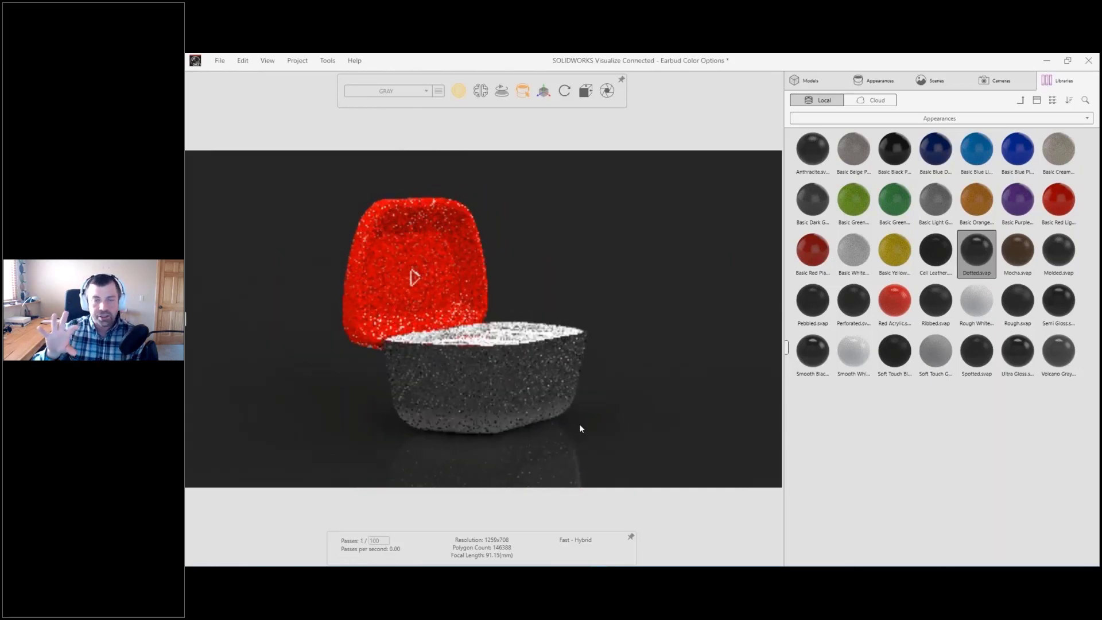
middle_click_drag(583, 408, 599, 341, "shift")
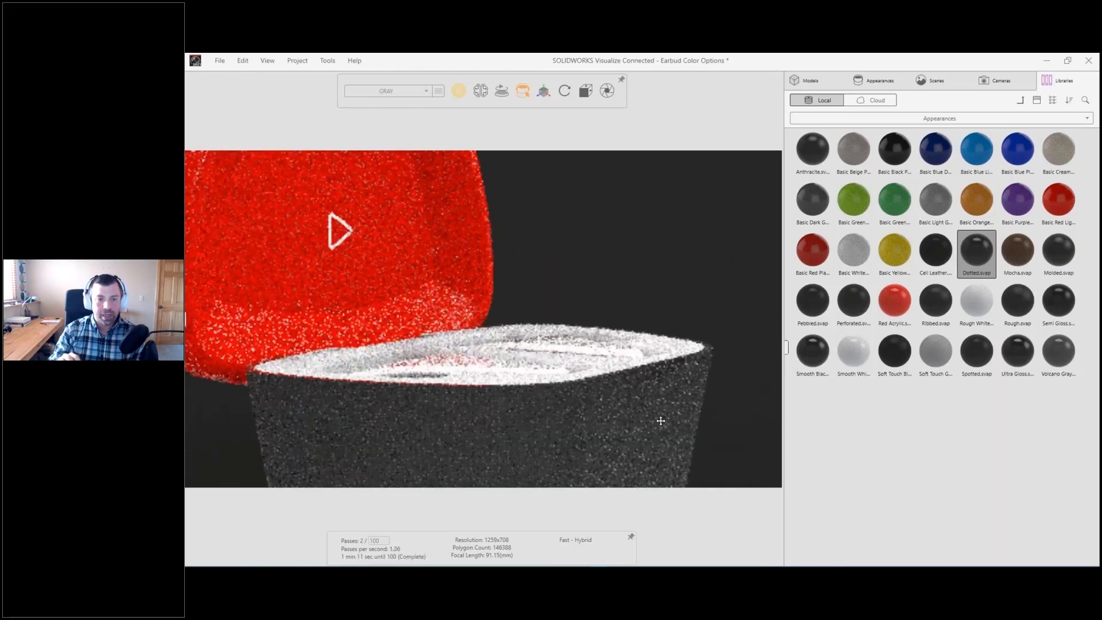
middle_click_drag(659, 420, 591, 311, "ctrl")
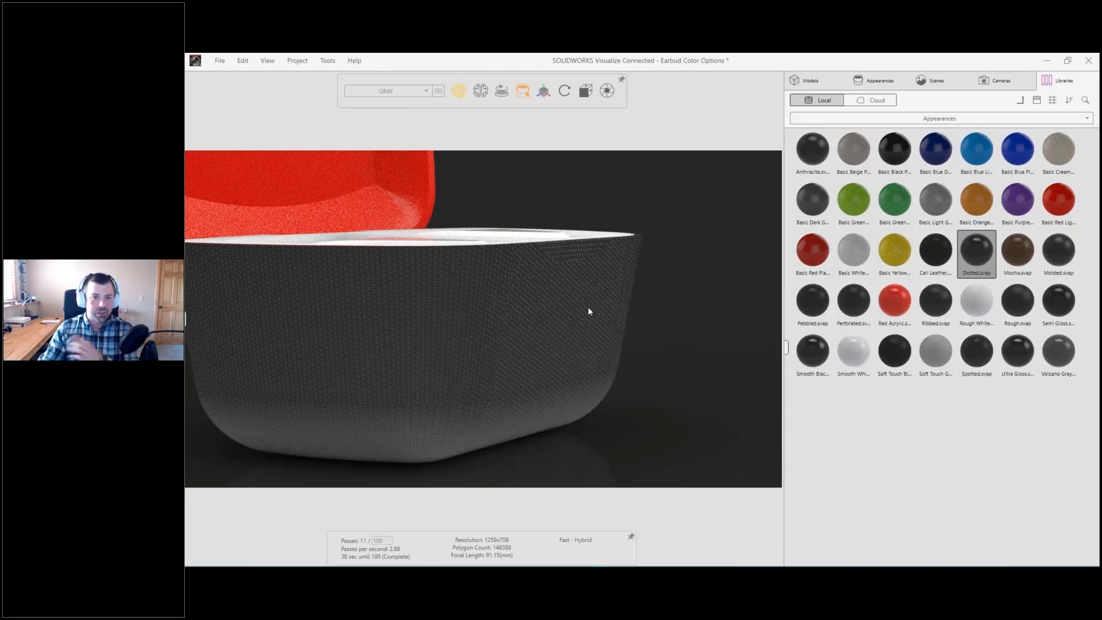
left_click_drag(935, 351, 539, 329)
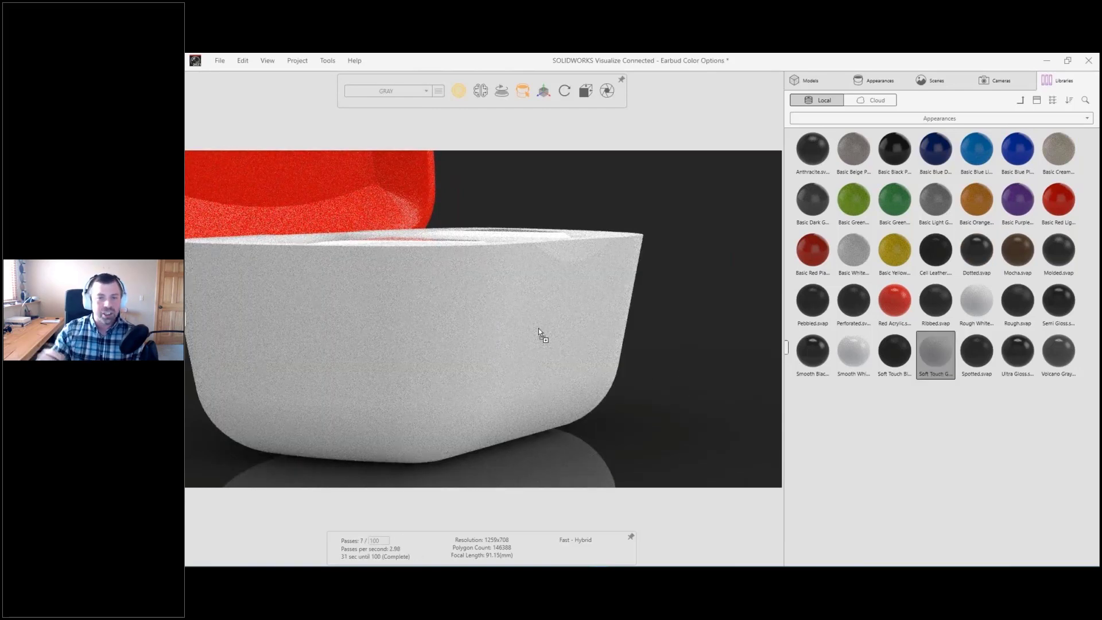
Step: Apply the Volcano Gray plastic to the lower half of the case and copy it to the lid, then bring the whole case into view
left_click_drag(1055, 345, 569, 348)
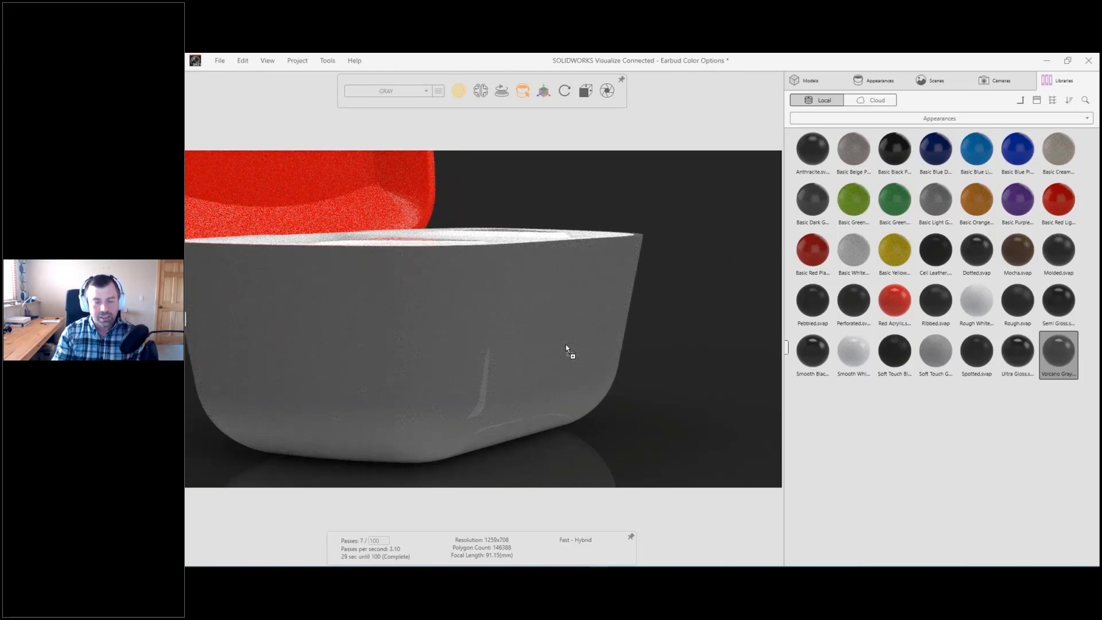
left_click(549, 337, "shift")
right_click(363, 203, "shift")
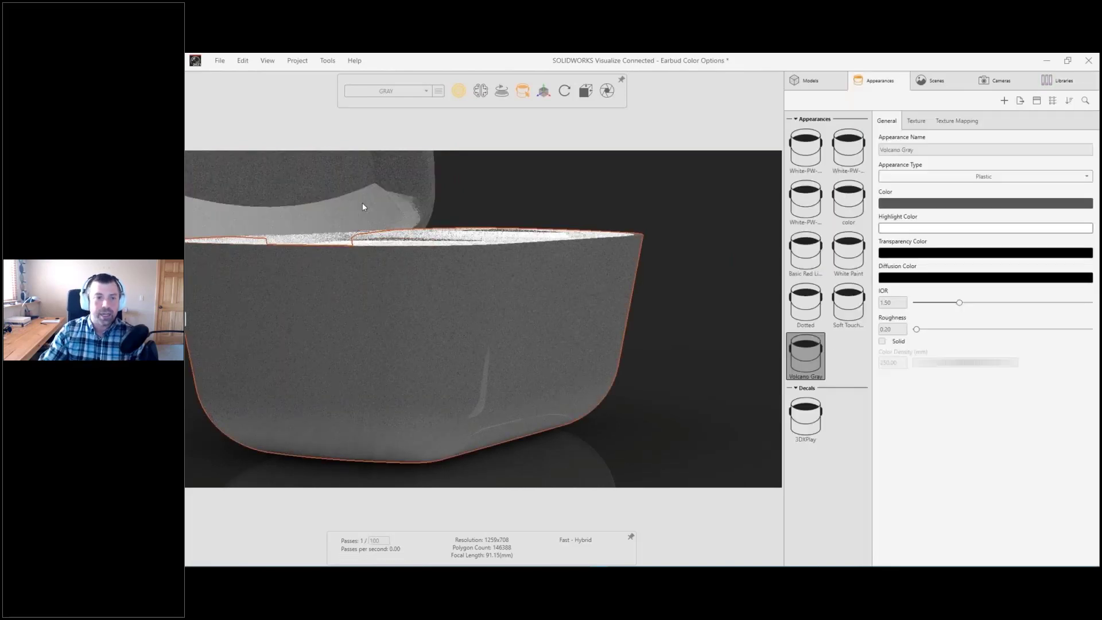
left_click(512, 197)
right_click_drag(549, 201, 556, 257, "alt")
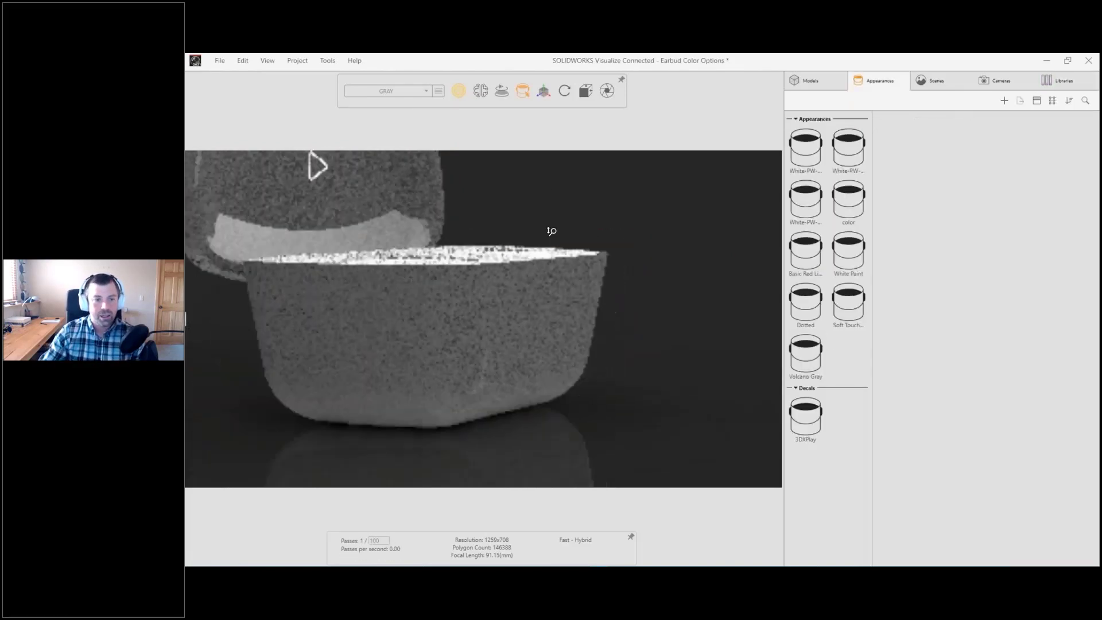
middle_click_drag(556, 258, 579, 298, "alt")
left_click_drag(578, 298, 525, 348, "alt")
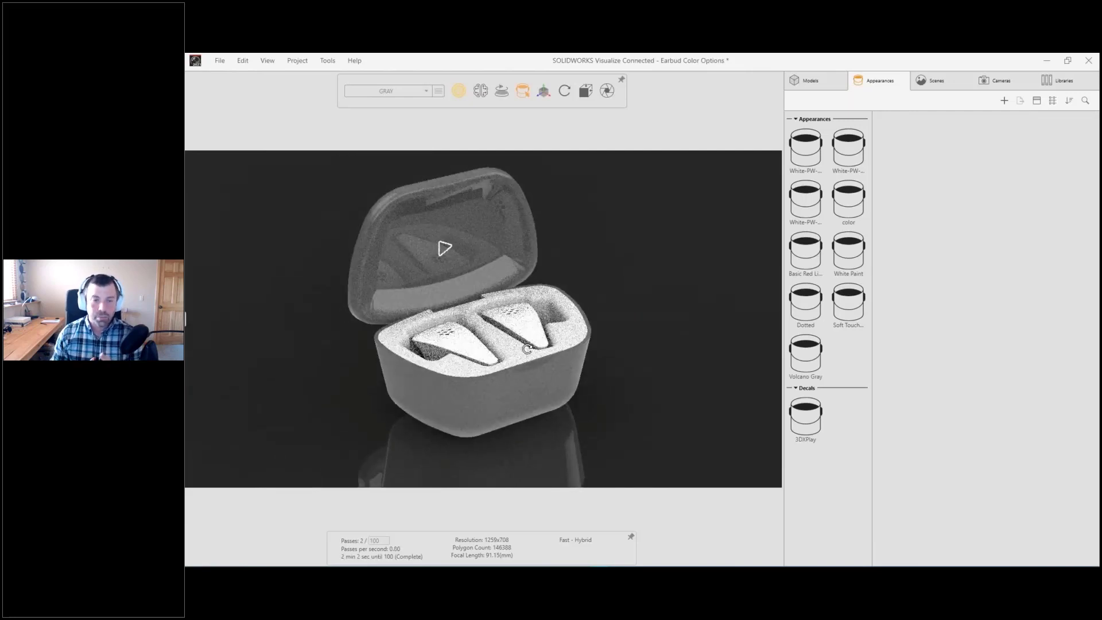
Step: Apply the Soft Fabric appearance from the Fabric library folder to the tray holding the earbuds
left_click(1050, 81)
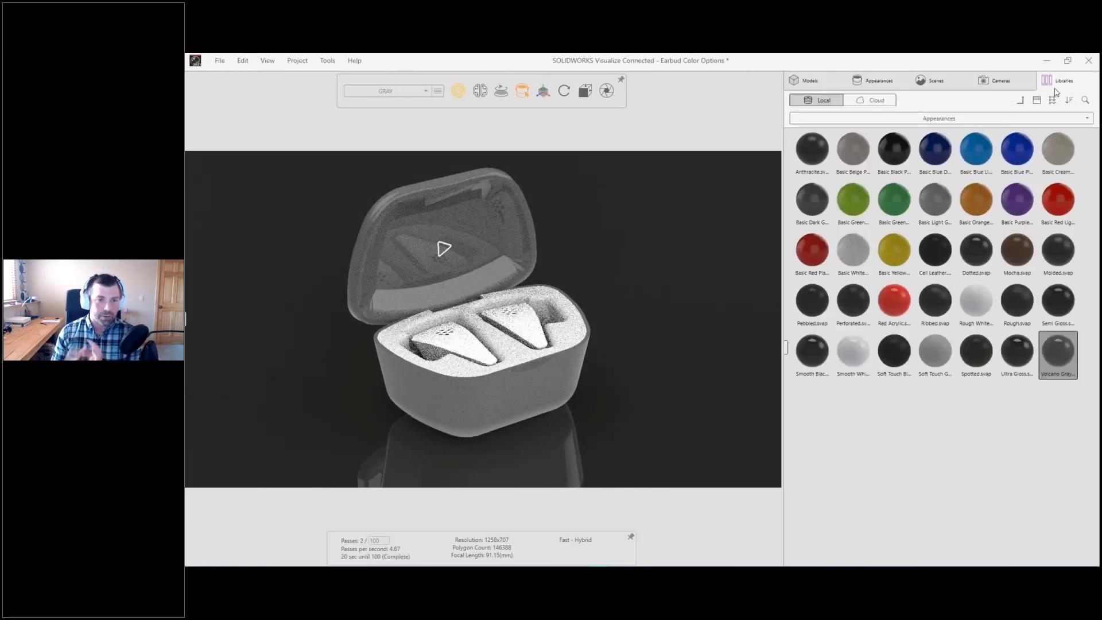
left_click(1021, 102)
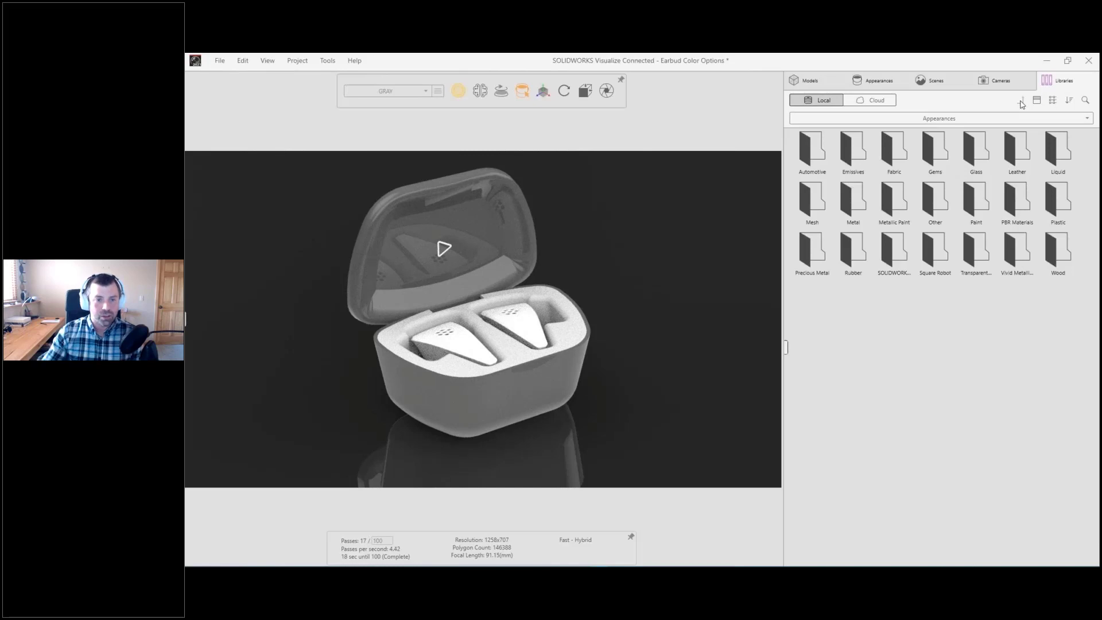
double_click(901, 159)
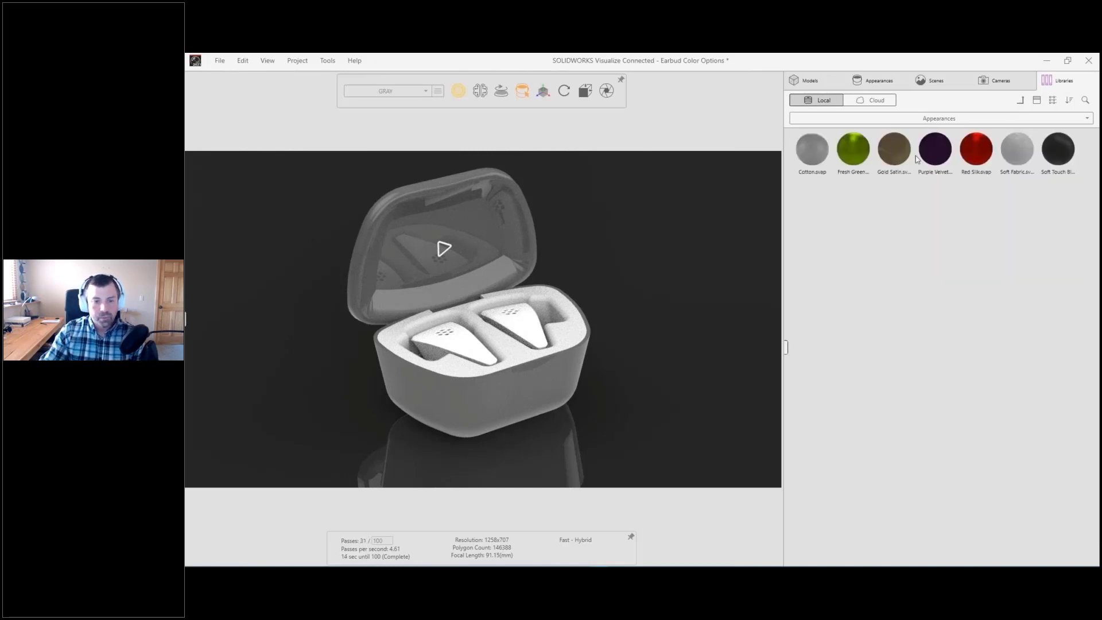
left_click_drag(1017, 150, 577, 338)
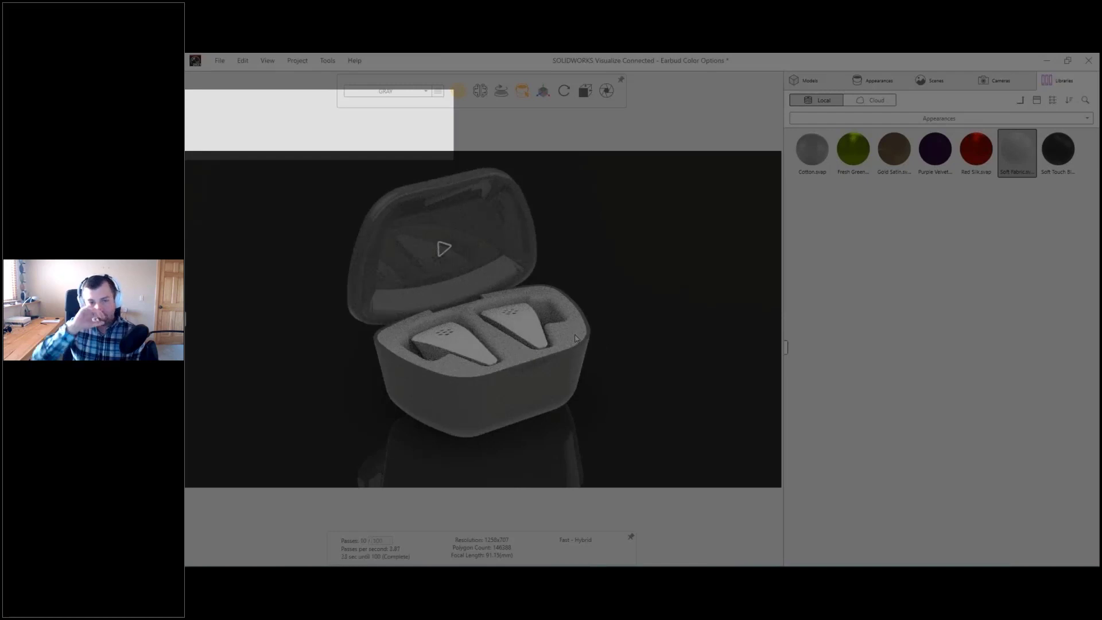
Step: Compare the Base Configuration with the GRAY configuration, ending on GRAY
left_click(390, 91)
left_click(381, 105)
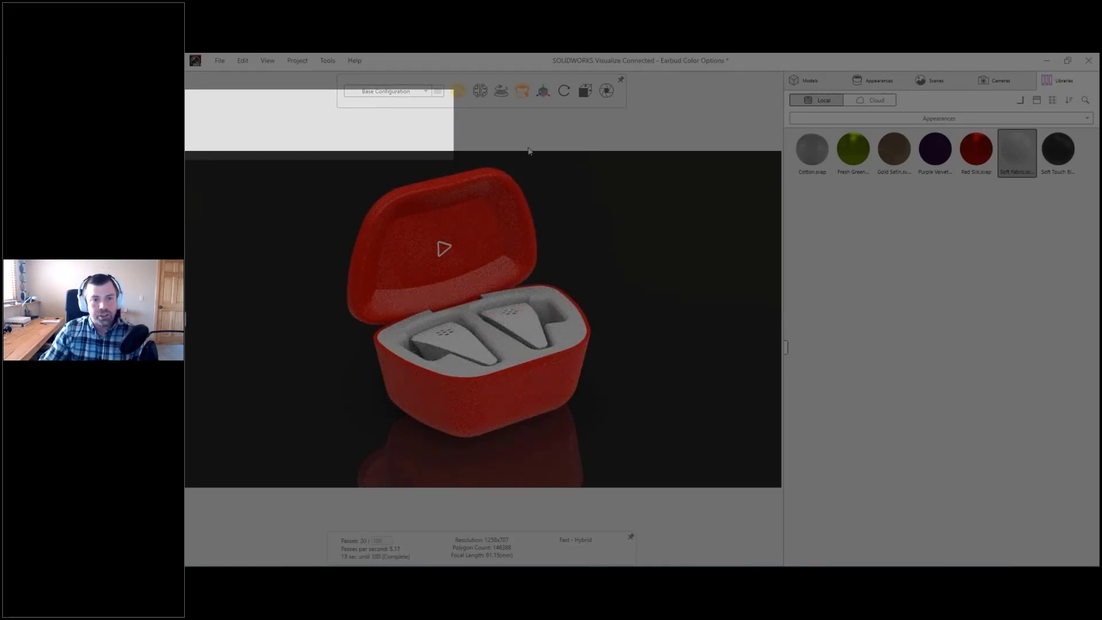
left_click(391, 92)
left_click(383, 121)
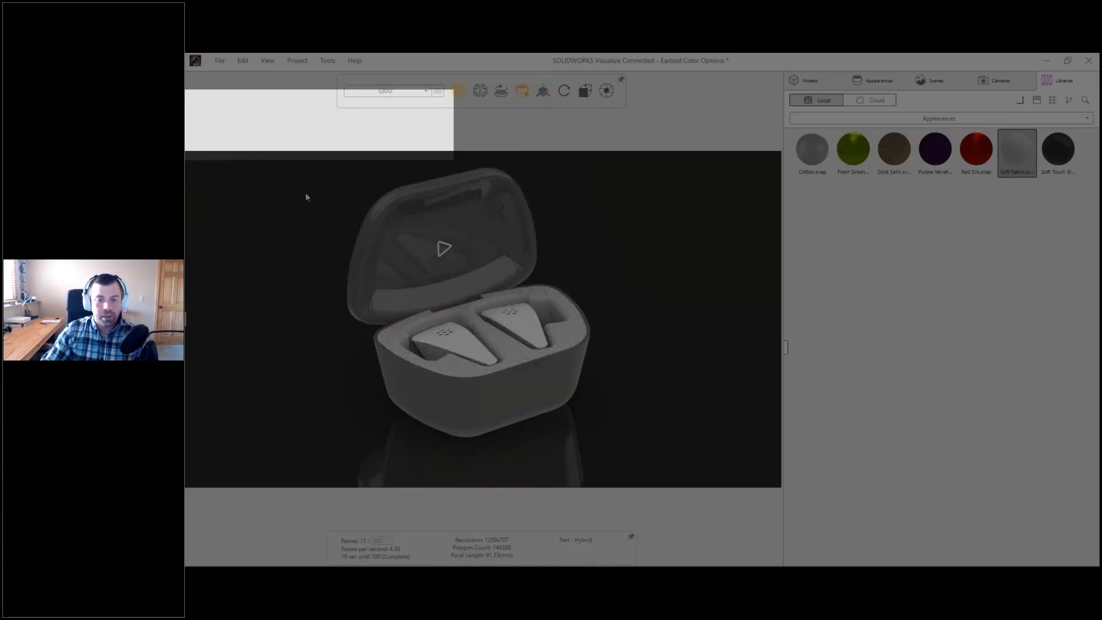
Step: Expand the 3DEXPERIENCE session pane and search it for Branding Colors
left_click(187, 319)
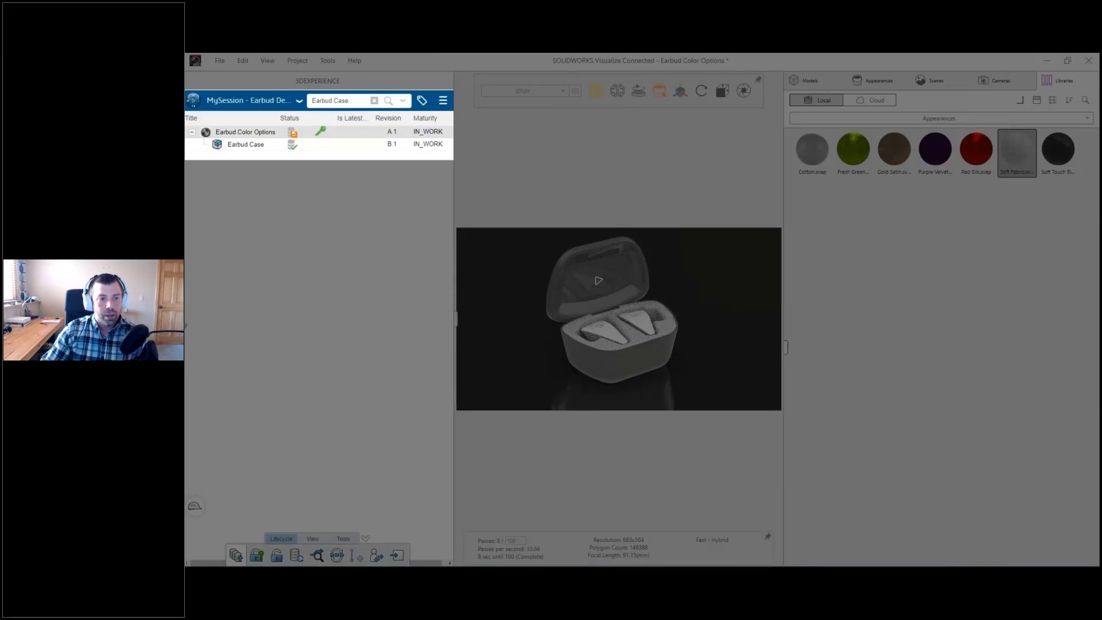
left_click(355, 99)
type("B")
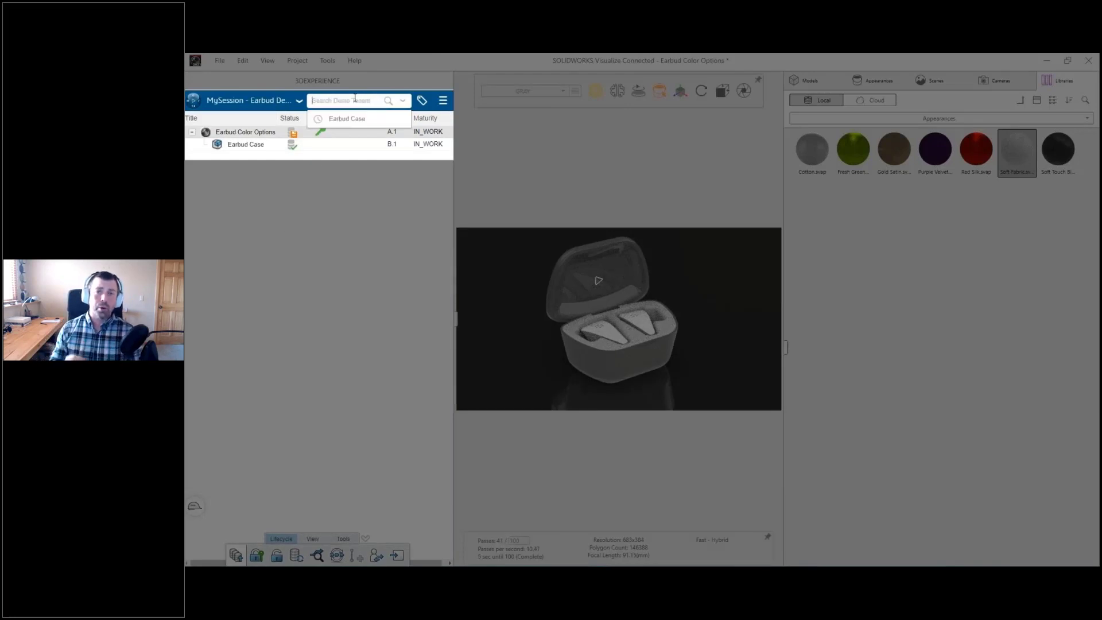
type("randing")
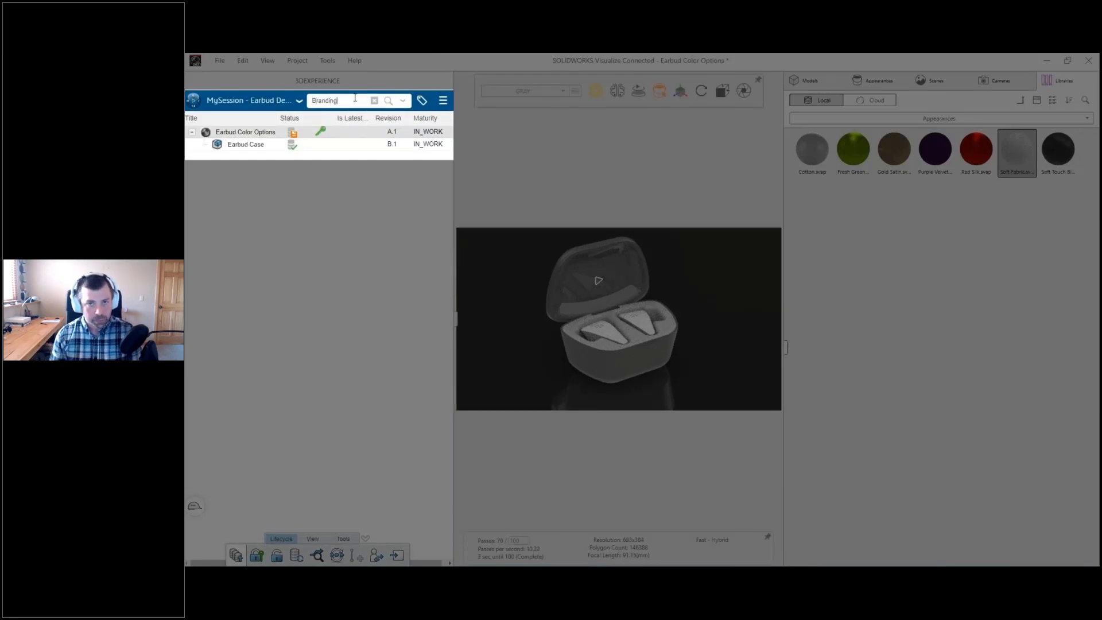
type(" Colors")
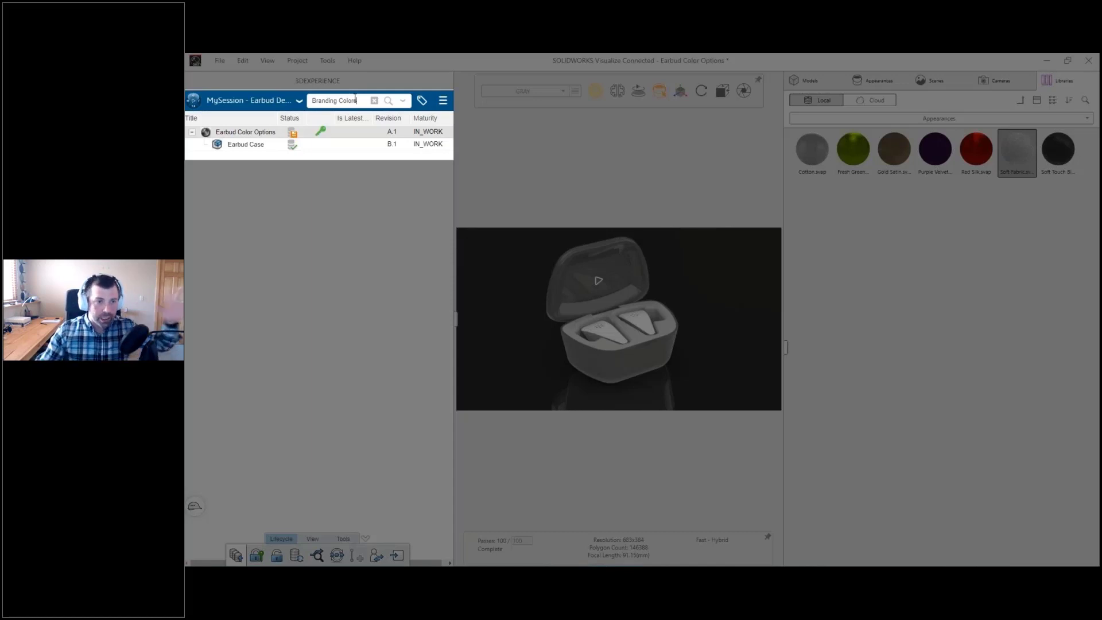
key("Return")
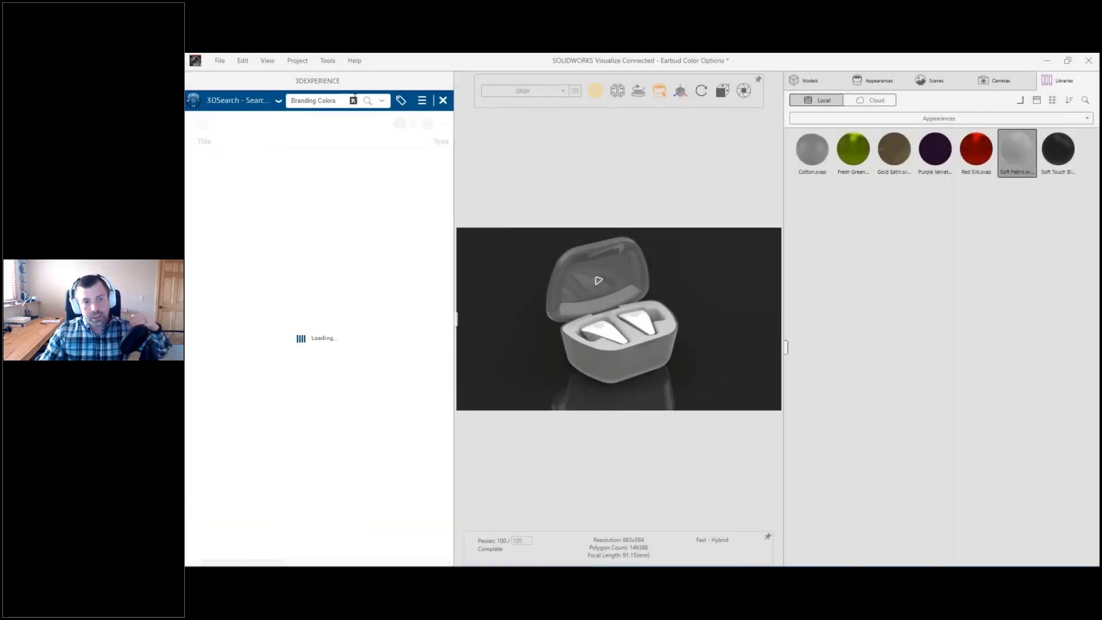
Step: Select the Volcano Gray appearance for editing and preview the Branding Colors 1 document from the search results shown as tiles
left_click(871, 80)
left_click(806, 345)
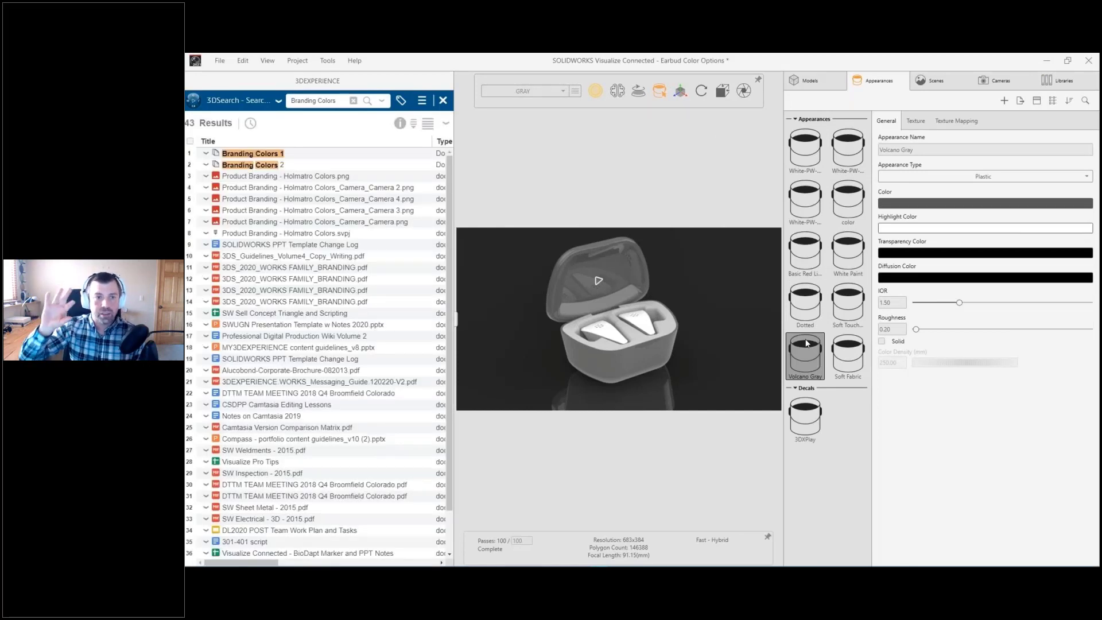
left_click(427, 123)
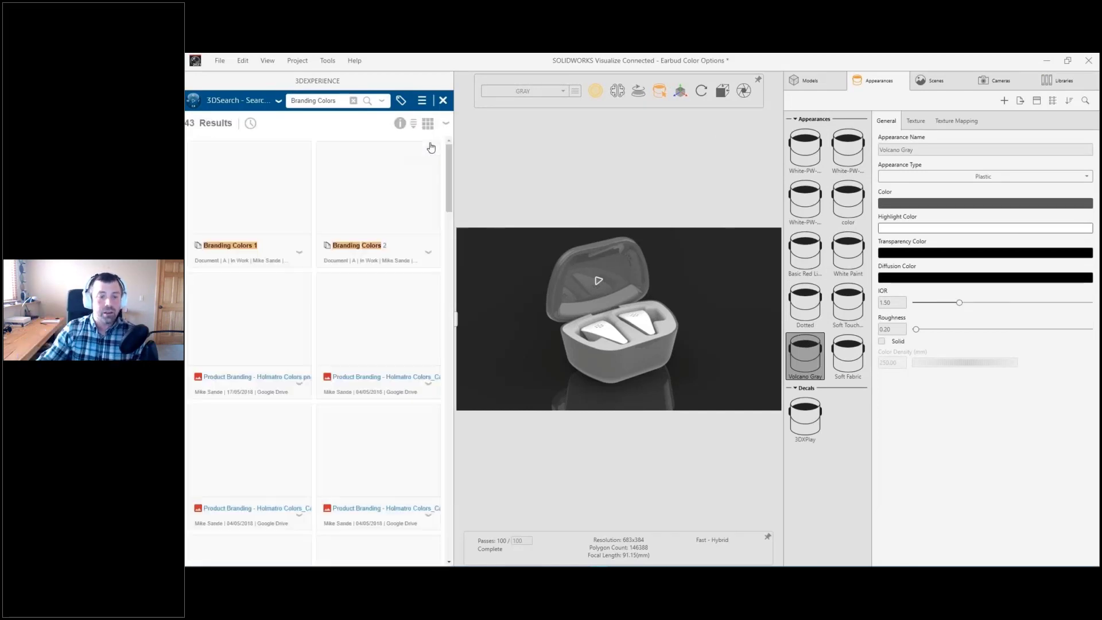
left_click(299, 252)
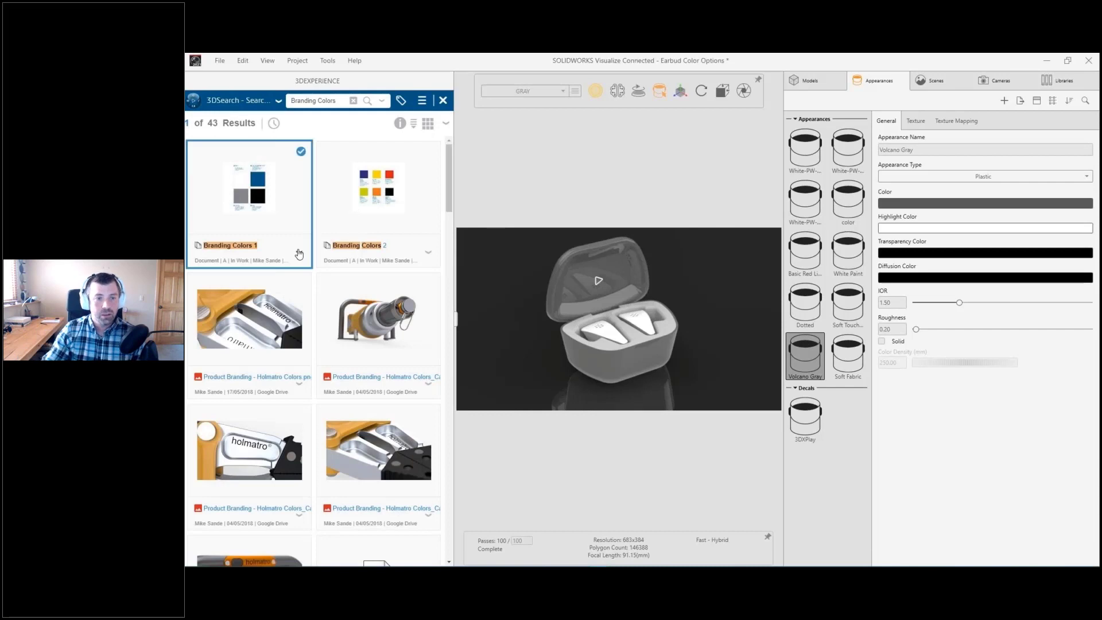
right_click(299, 254)
left_click(322, 290)
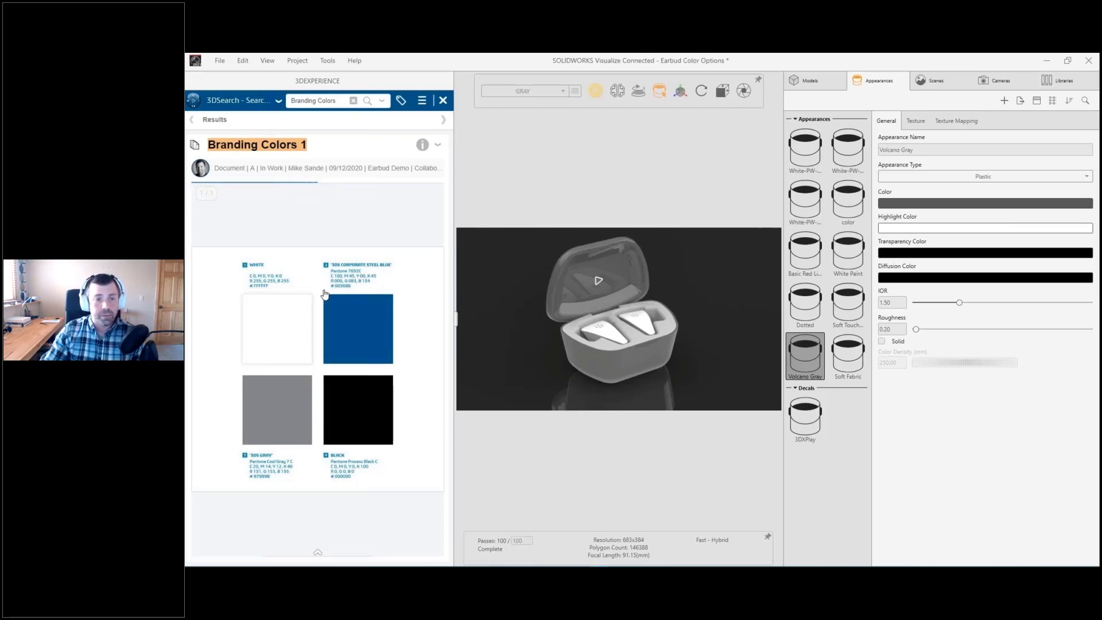
Step: Set the Volcano Gray color by sampling the 3DS Gray swatch in the branding document, then collapse the session pane and deselect the appearance
left_click(896, 204)
left_click(757, 359)
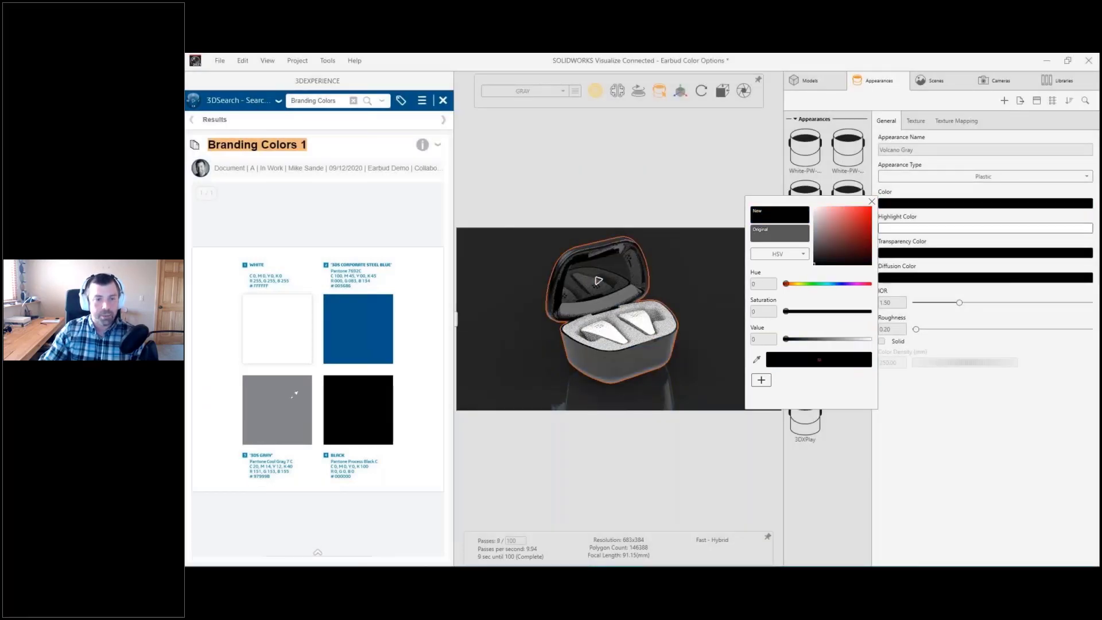
left_click(458, 319)
left_click(596, 288)
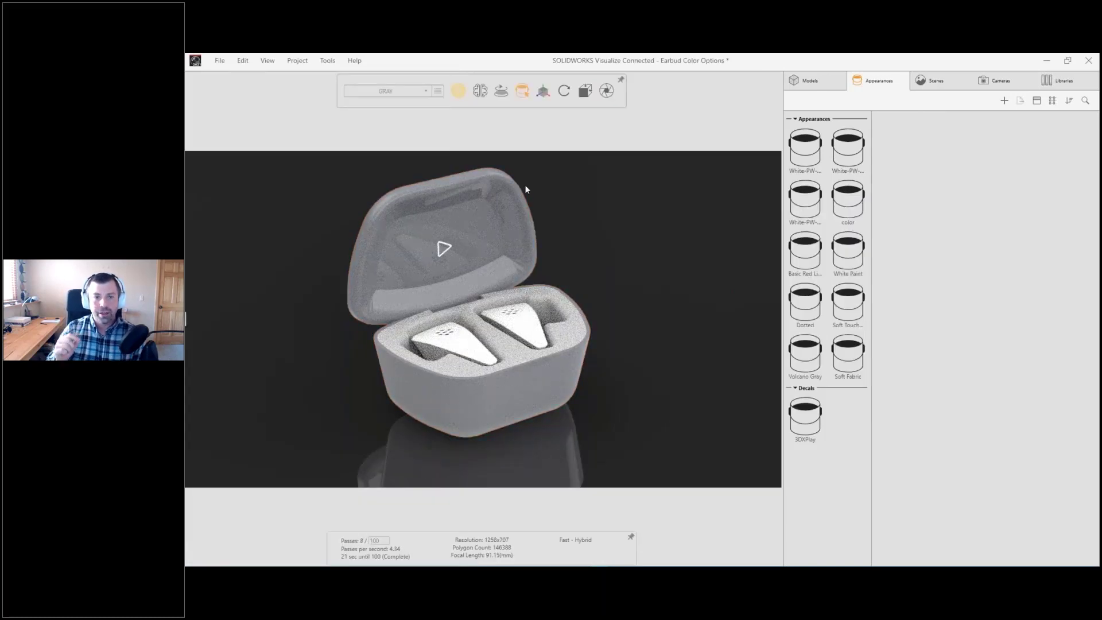
Step: Switch the project to the BLUE configuration
left_click(402, 91)
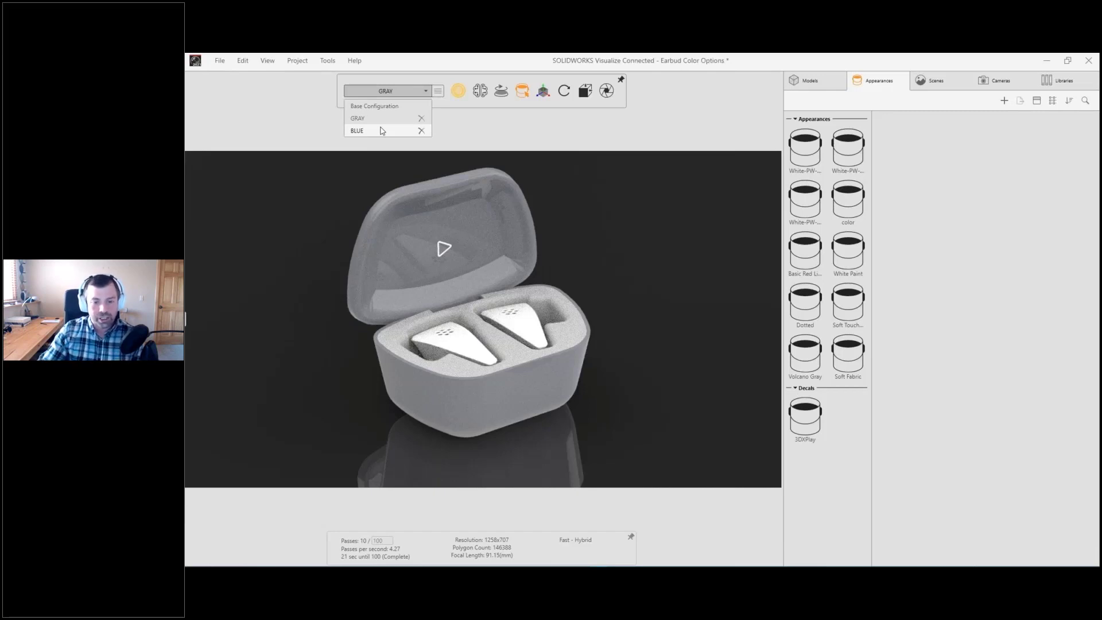
left_click(382, 131)
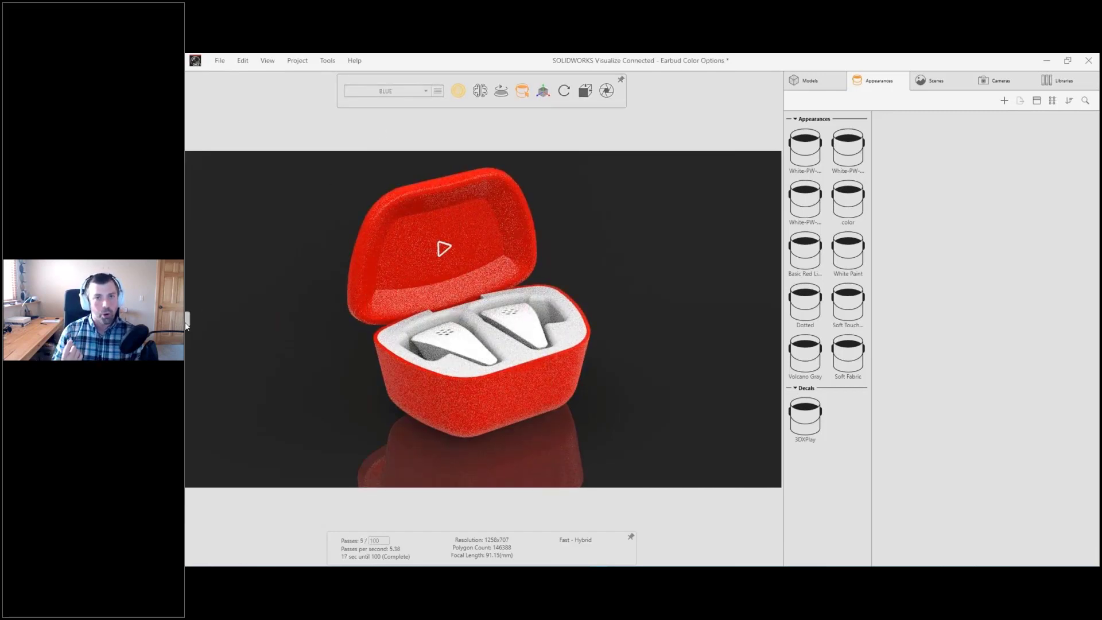
Step: Expand the session pane and apply the Basic Blue Plastic appearance from the local library to the red charging case
left_click(188, 320)
left_click(1060, 81)
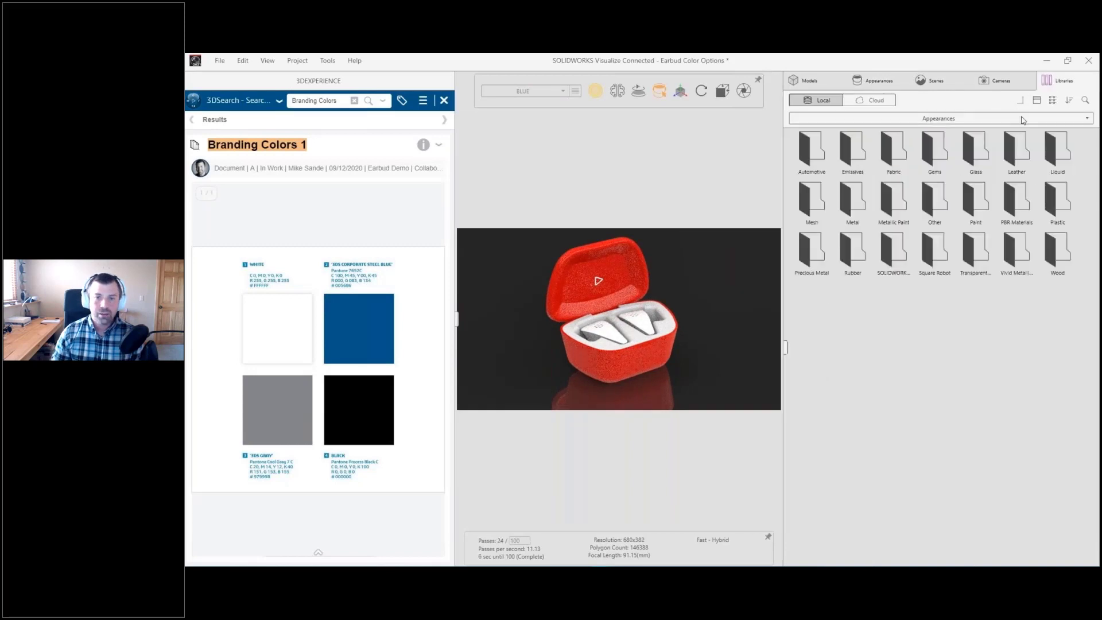
left_click_drag(1017, 153, 630, 353)
left_click(630, 353, "shift")
right_click(569, 295, "shift")
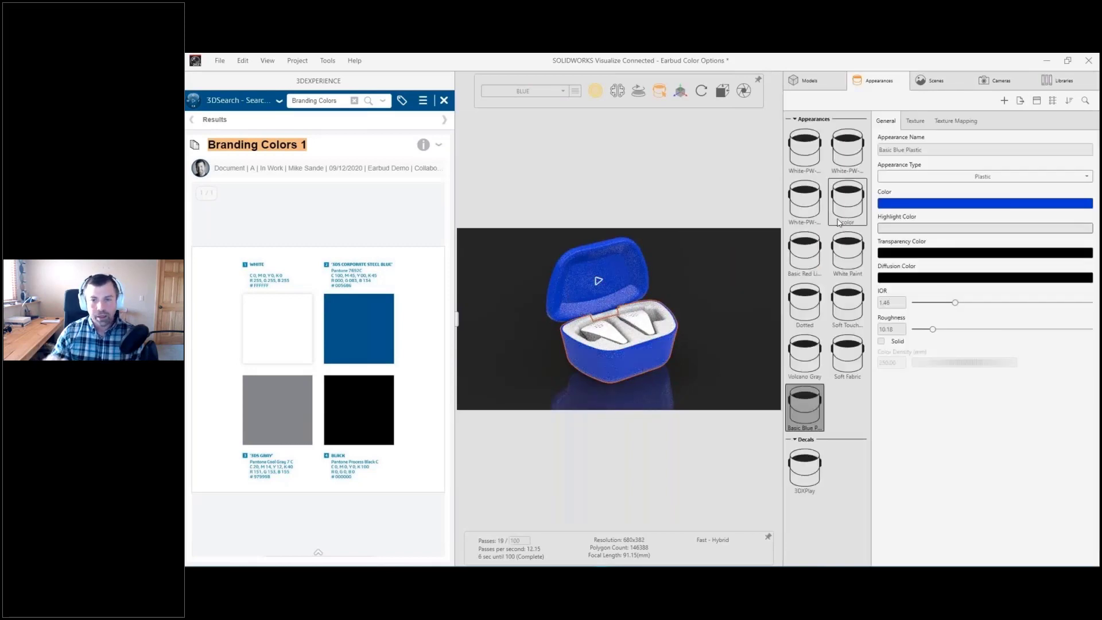
Step: Set the Basic Blue Plastic color by sampling the 3DS Corporate Steel Blue swatch, then collapse the session pane and deselect the appearance
left_click(881, 204)
left_click_drag(755, 359, 372, 339)
left_click(527, 218)
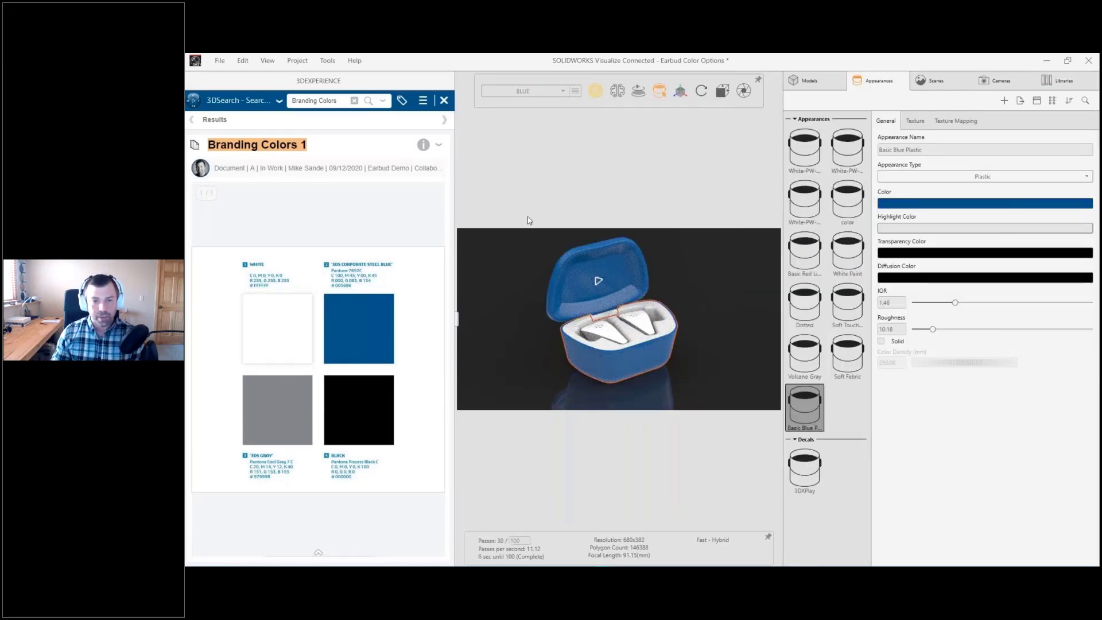
left_click(457, 319)
left_click(331, 325)
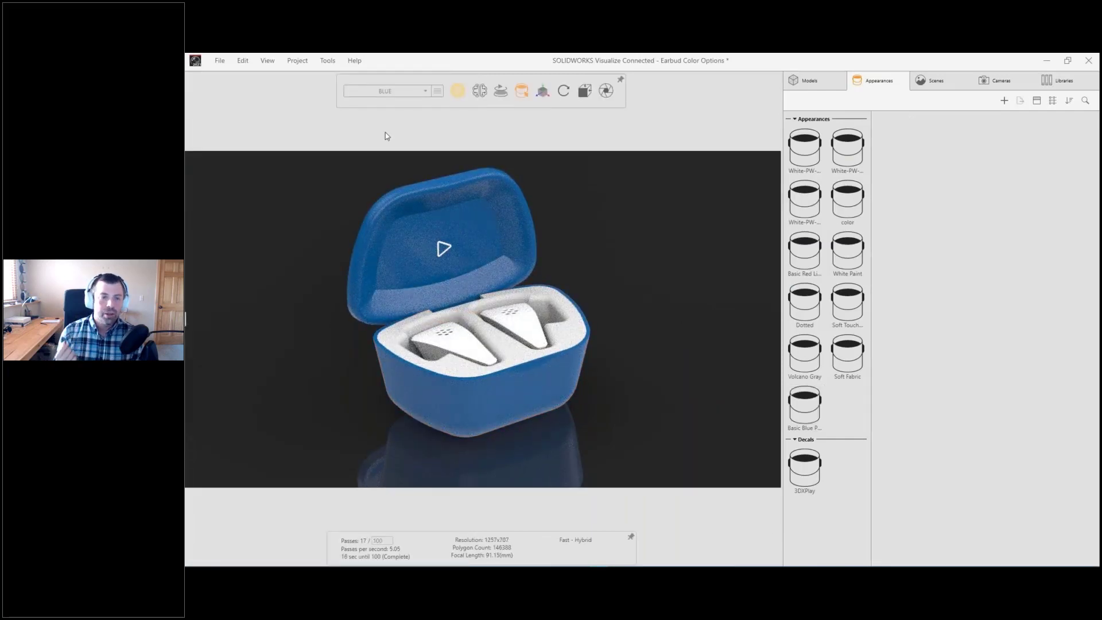
Step: Cycle through the Base Configuration, GRAY and BLUE configurations to compare them, finishing on GRAY
left_click(385, 91)
left_click(389, 100)
left_click(389, 92)
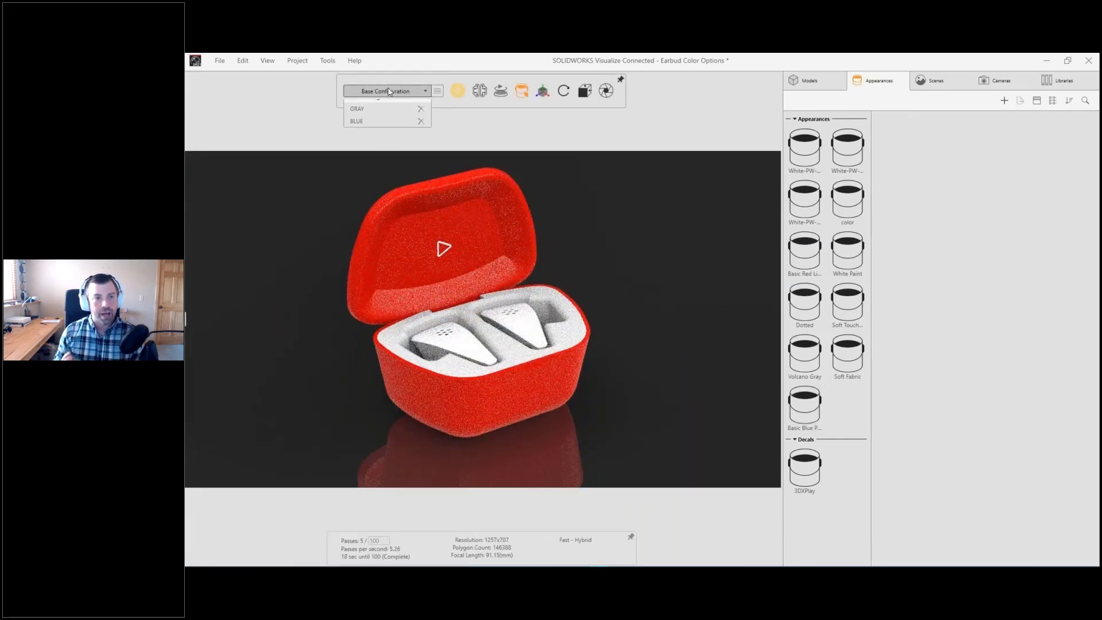
left_click(357, 109)
left_click(385, 90)
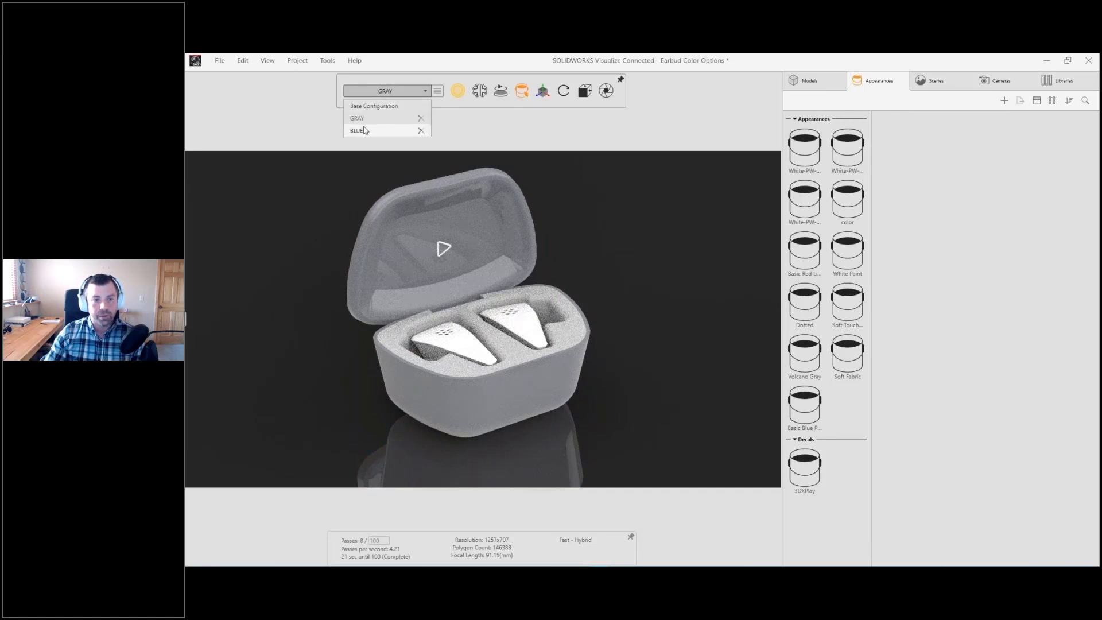
left_click(364, 131)
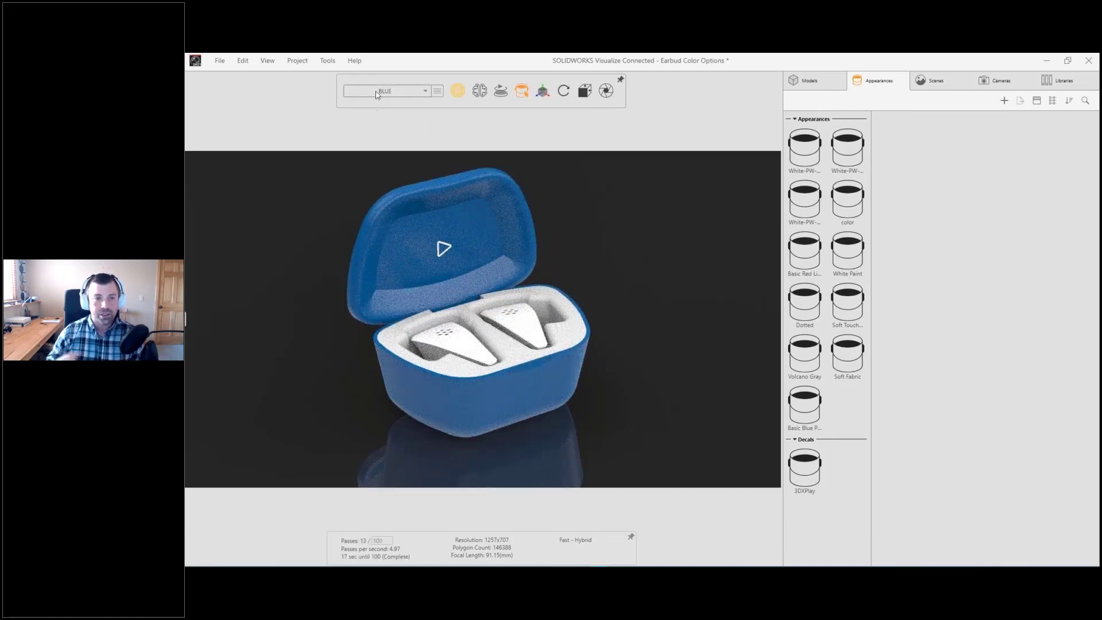
left_click(377, 91)
left_click(363, 115)
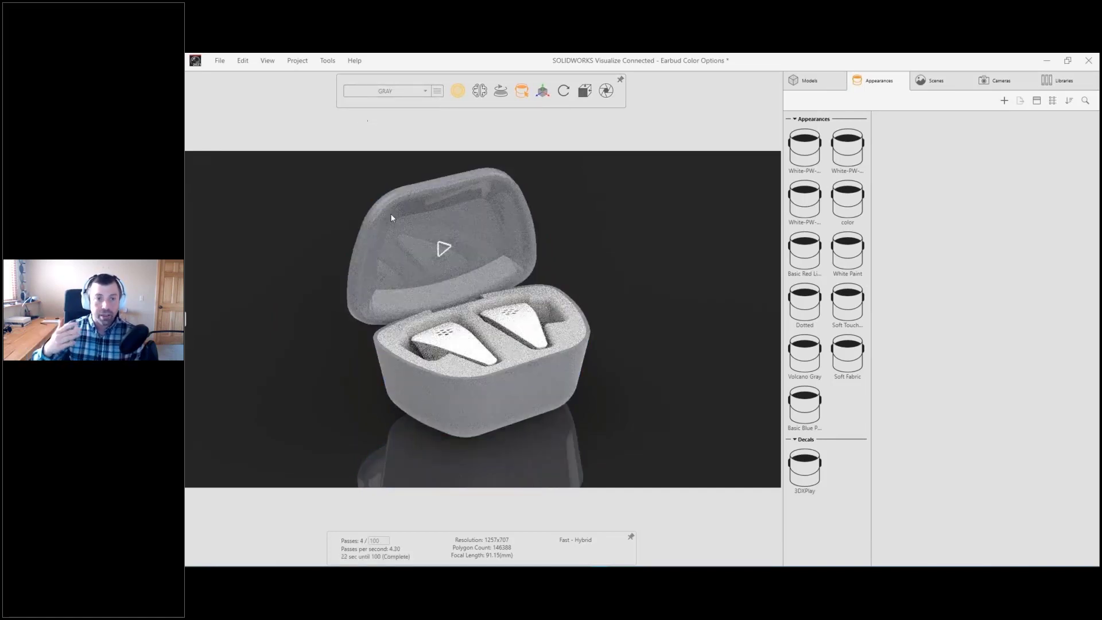
Step: Raise the roughness of the lid's Volcano Gray appearance to about 5.6 and deselect it
double_click(412, 255)
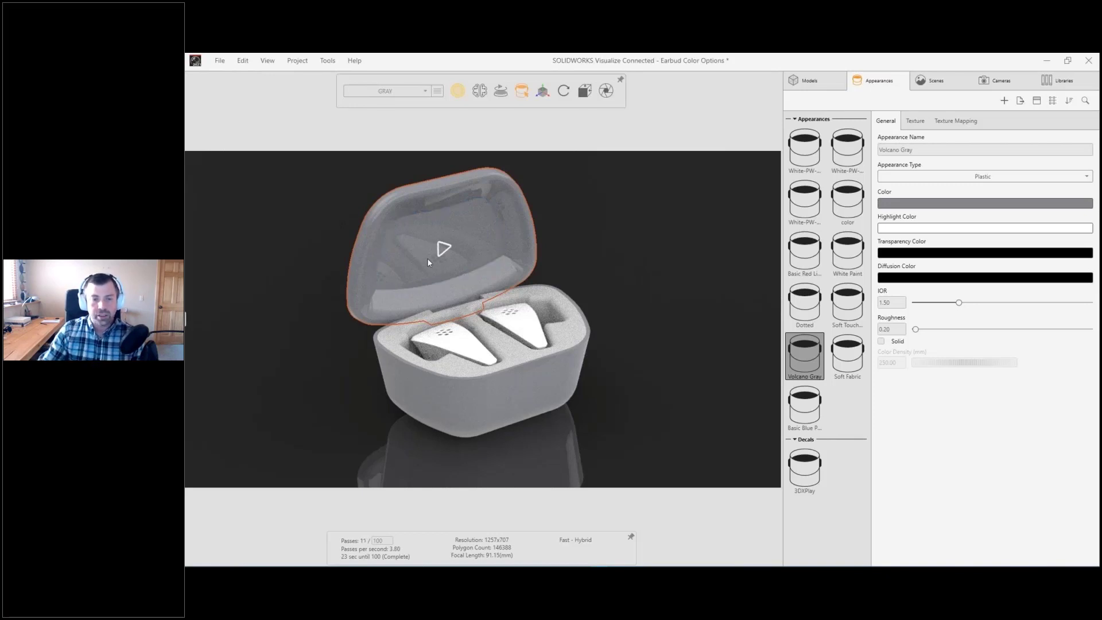
left_click_drag(915, 329, 924, 332)
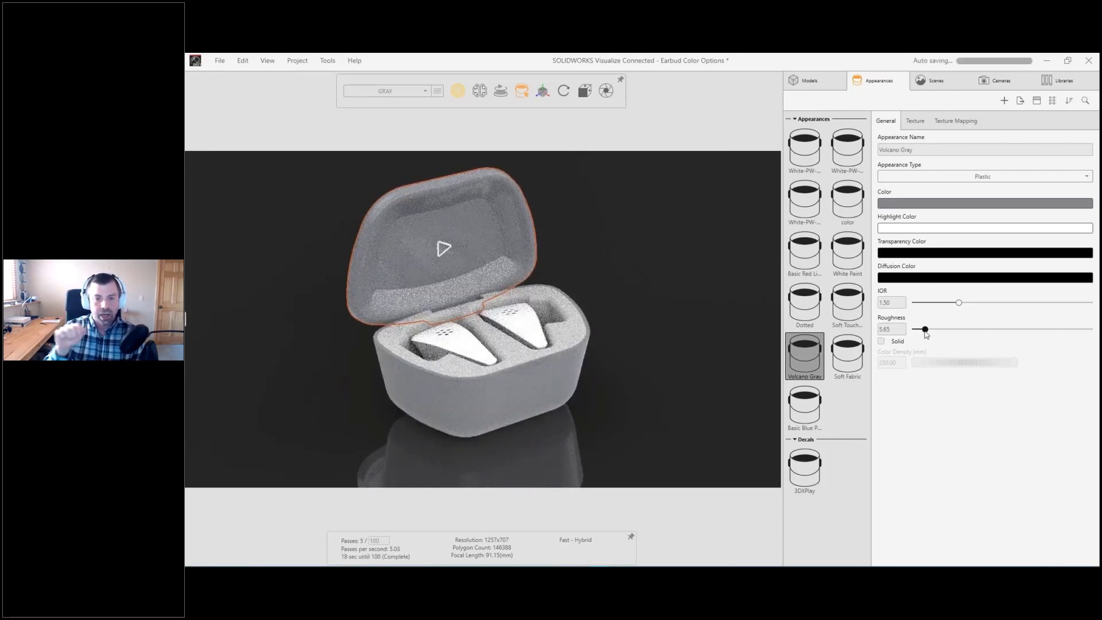
left_click(684, 285)
Step: Duplicate the Default Camera and make the copy the active camera
left_click(985, 84)
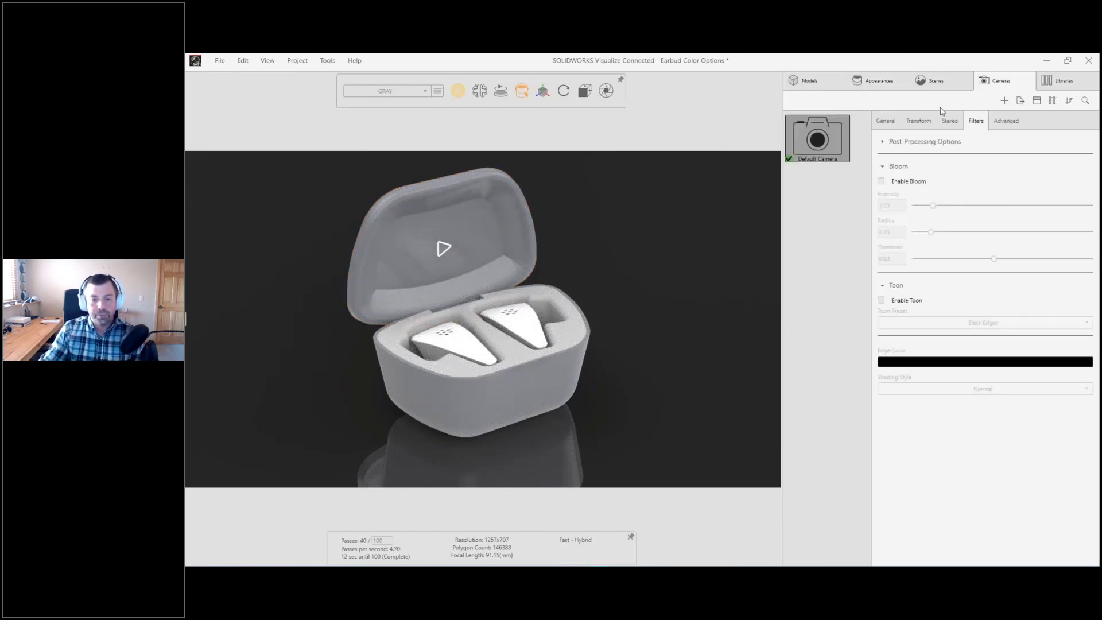
right_click(836, 142)
left_click(759, 180)
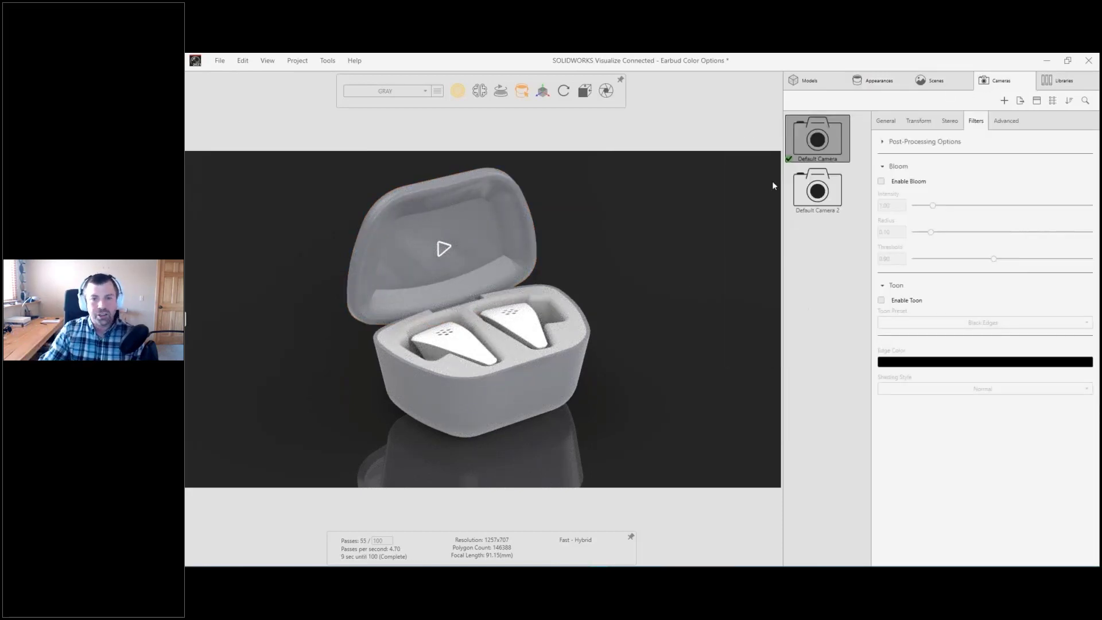
double_click(817, 189)
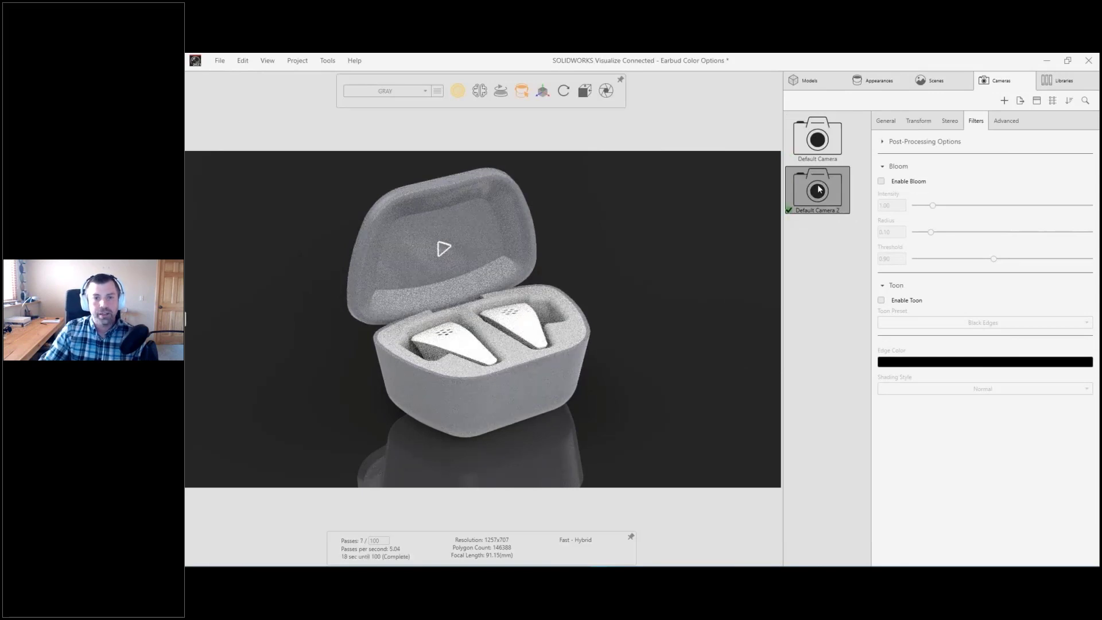
Step: Set Default Camera 2's focal length to 35 mm and frame the open case head-on from slightly above
left_click(887, 121)
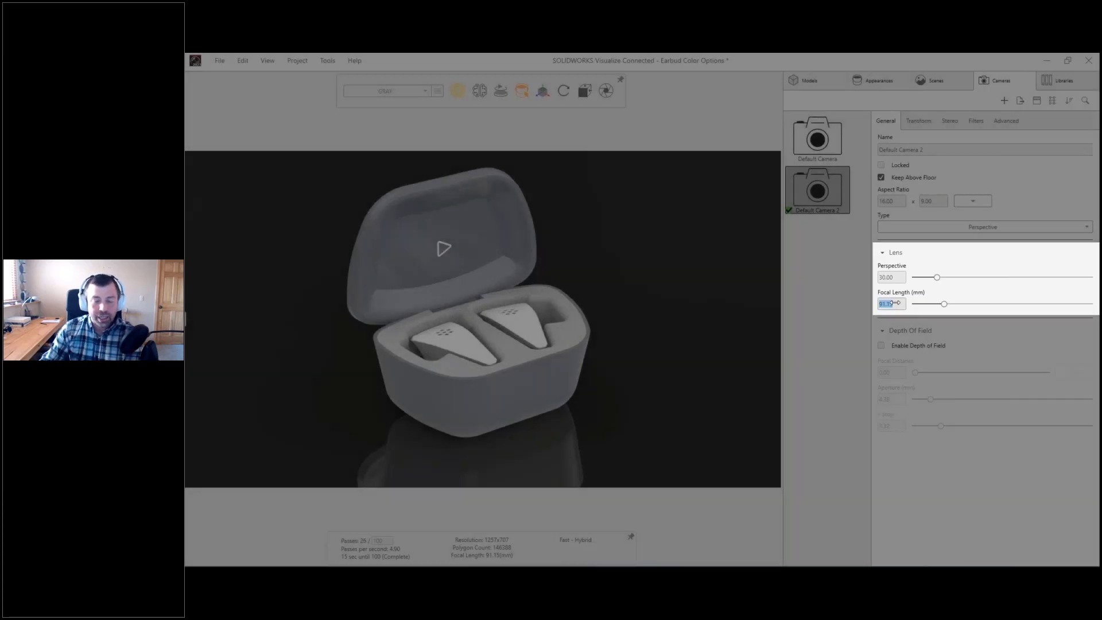
type("35")
key("Return")
left_click_drag(612, 296, 526, 342)
scroll(551, 260, "up", 5)
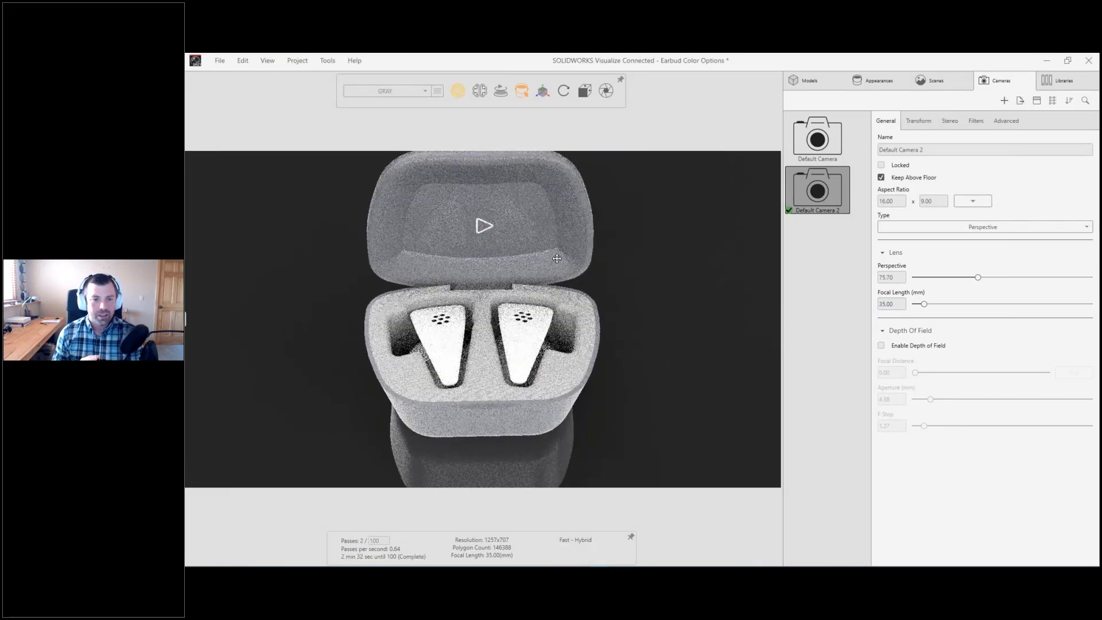
left_click_drag(552, 261, 555, 323)
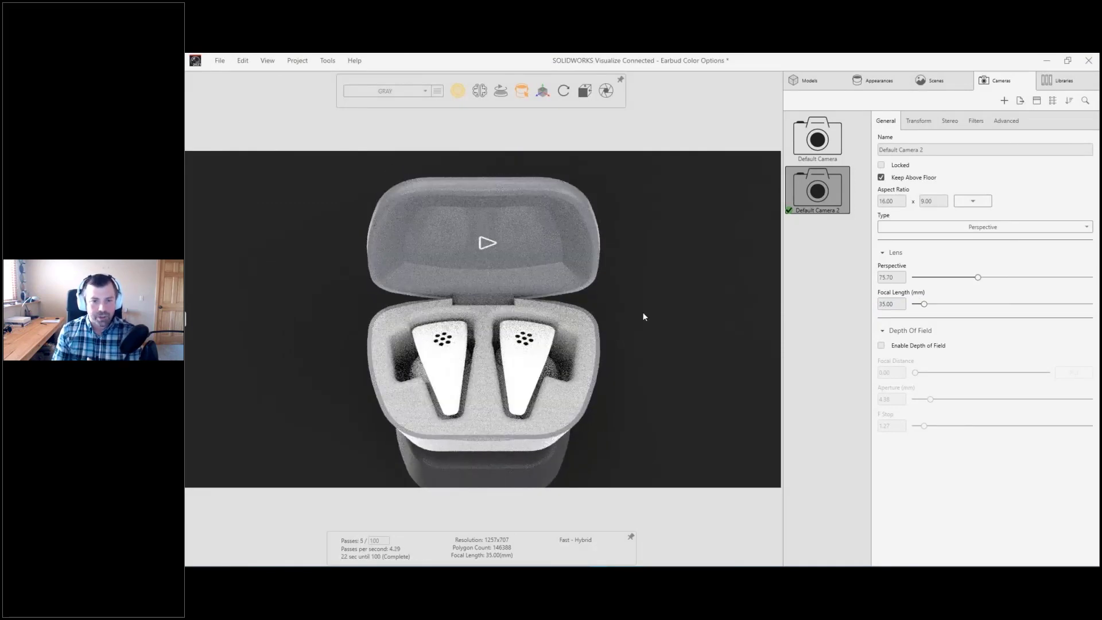
Step: Duplicate Default Camera 2, activate the copy, and orbit it to a low angled side view of the open case
right_click(826, 198)
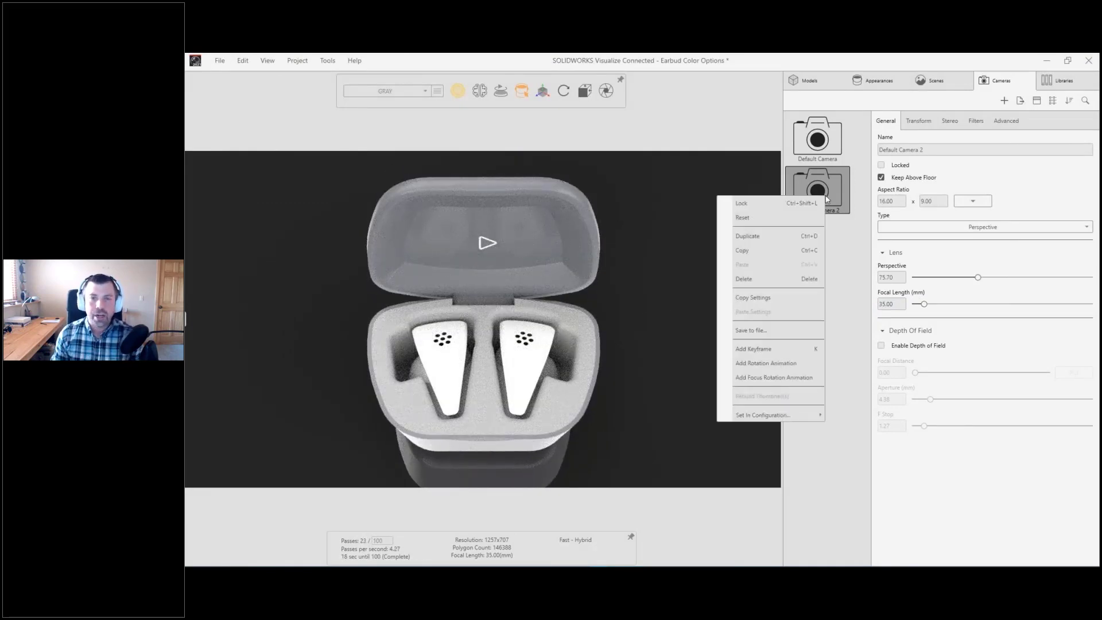
left_click(758, 236)
left_click(830, 240)
left_click_drag(508, 282, 743, 208)
middle_click_drag(541, 377, 583, 377)
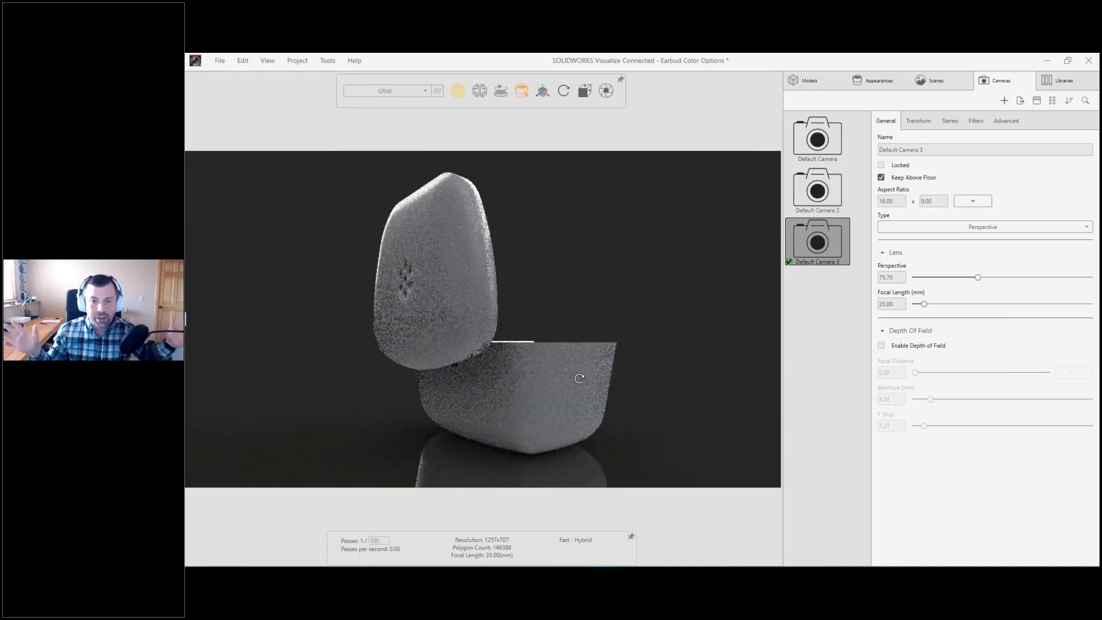
middle_click_drag(560, 319, 561, 306, "ctrl")
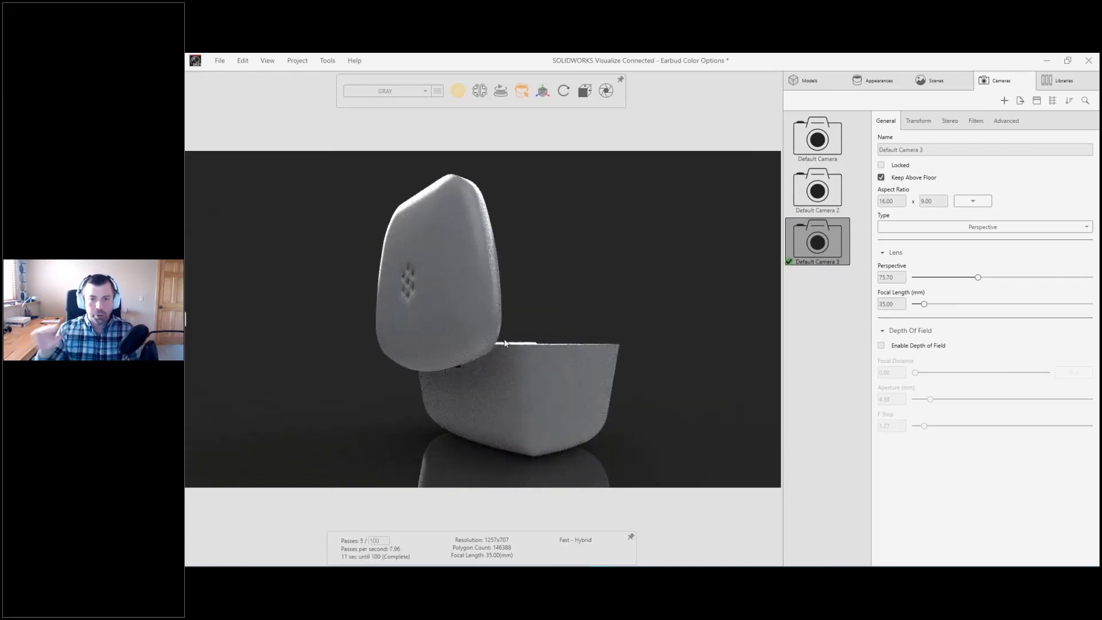
left_click_drag(562, 306, 344, 373)
Step: Enable depth of field on Default Camera 3 and pick the focal point near the play logo inside the lid
left_click(880, 346)
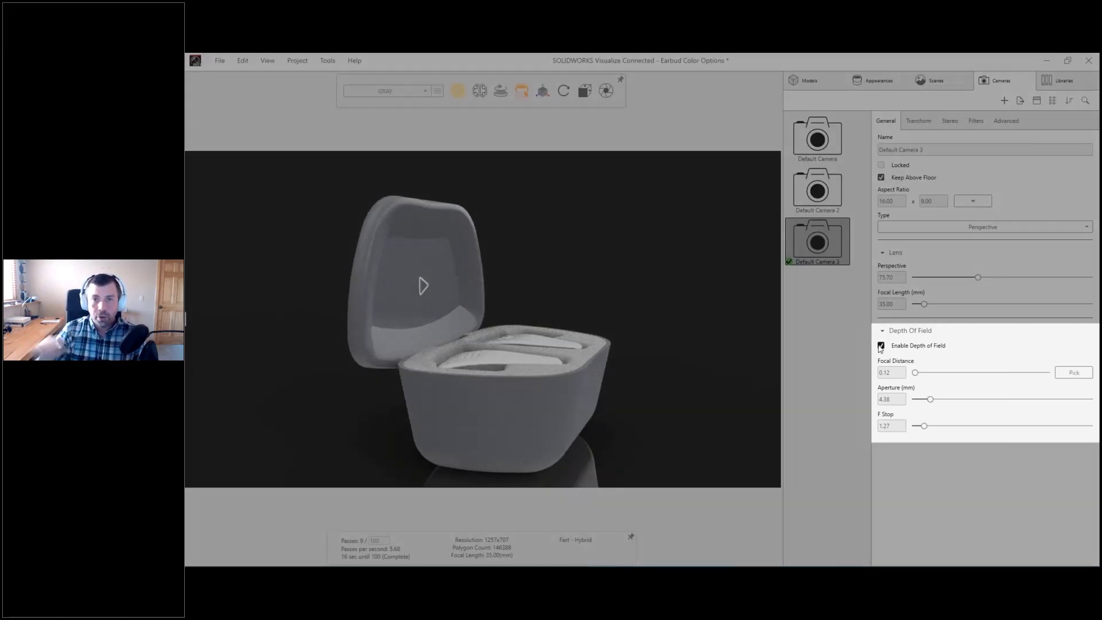
left_click(1073, 372)
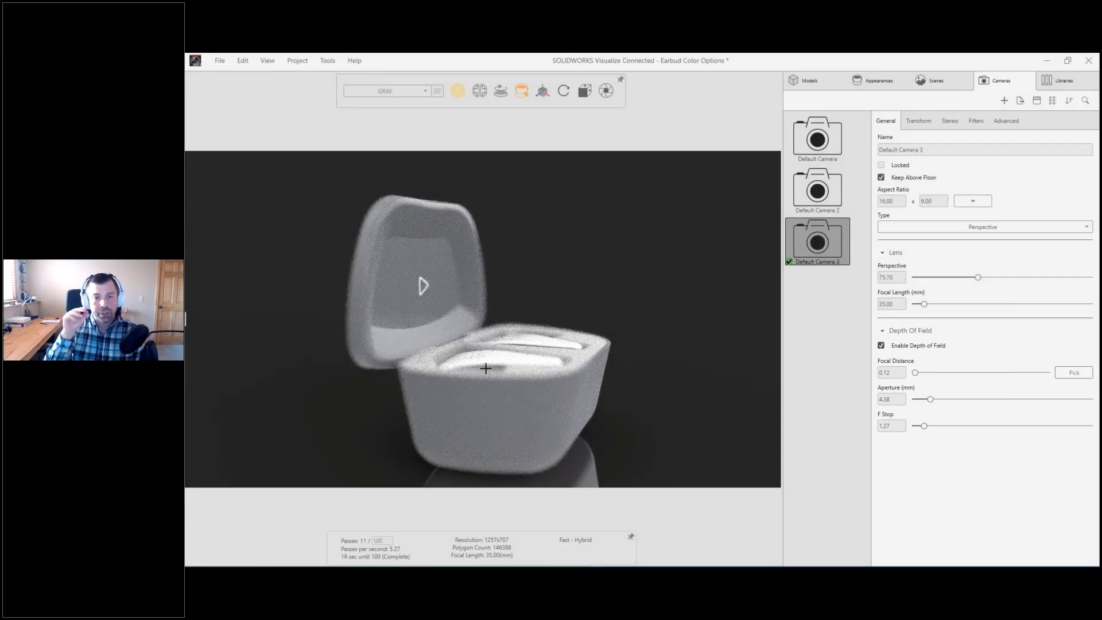
left_click(425, 262)
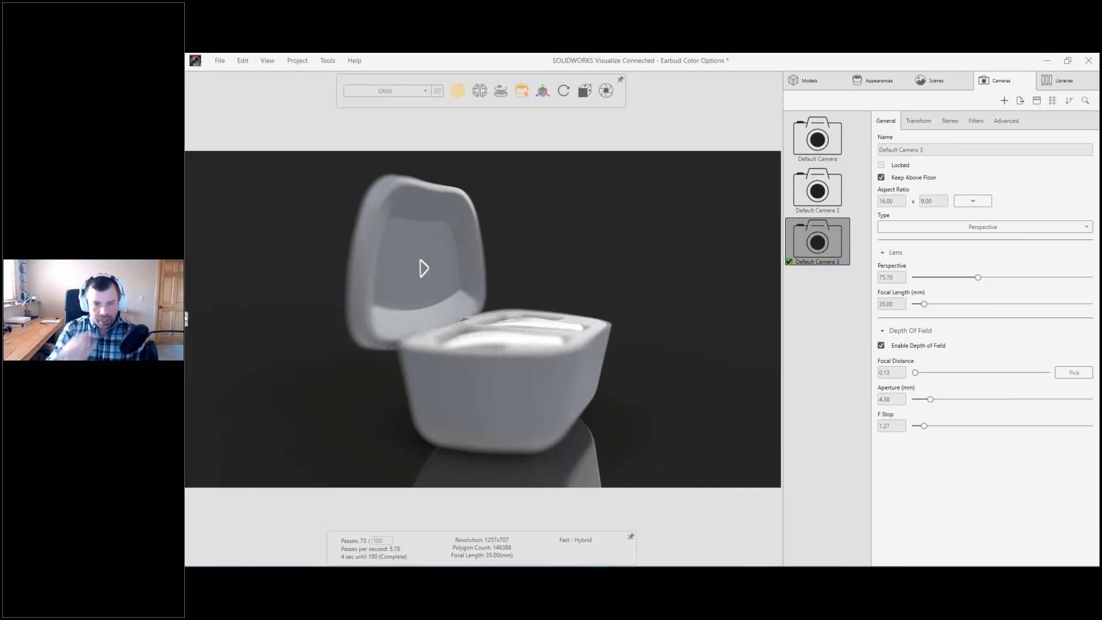
Step: Expand the 3DEXPERIENCE pane and switch it from 3DSearch to MySession
left_click(186, 319)
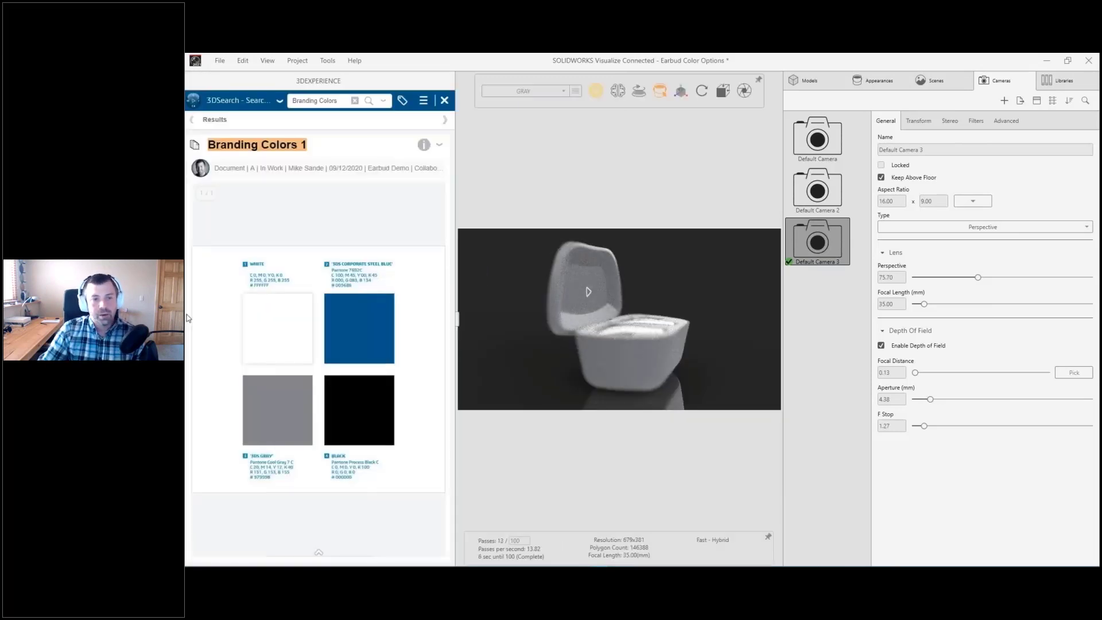
left_click(280, 101)
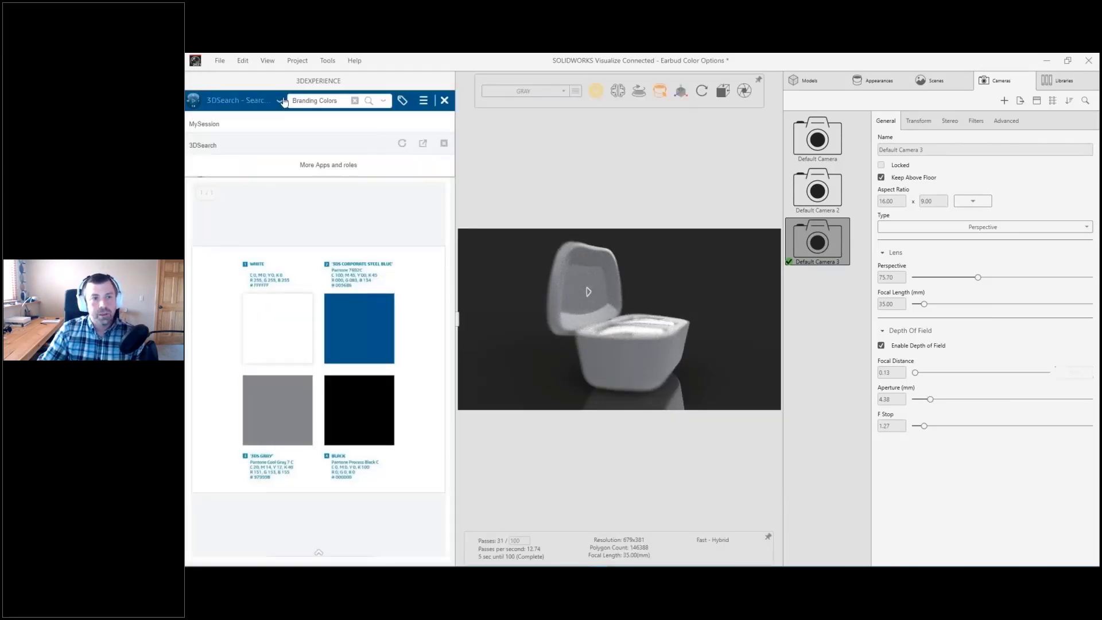
left_click(230, 127)
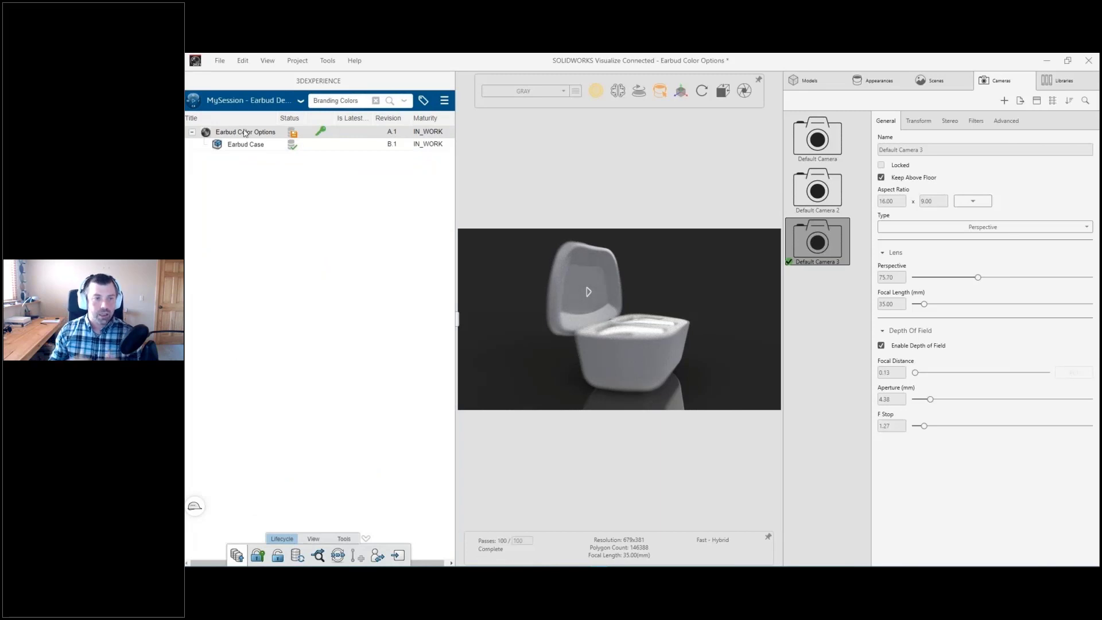
Step: Save Earbud Color Options to 3DEXPERIENCE as a new revision with the comment "Color Configurations Added"
right_click(290, 133)
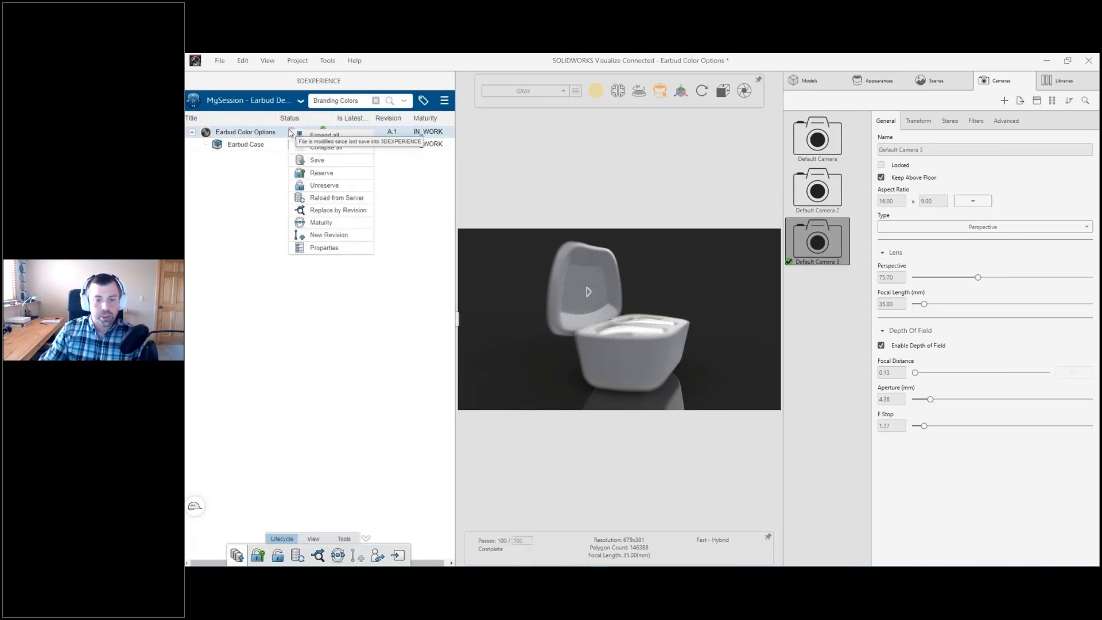
left_click(317, 161)
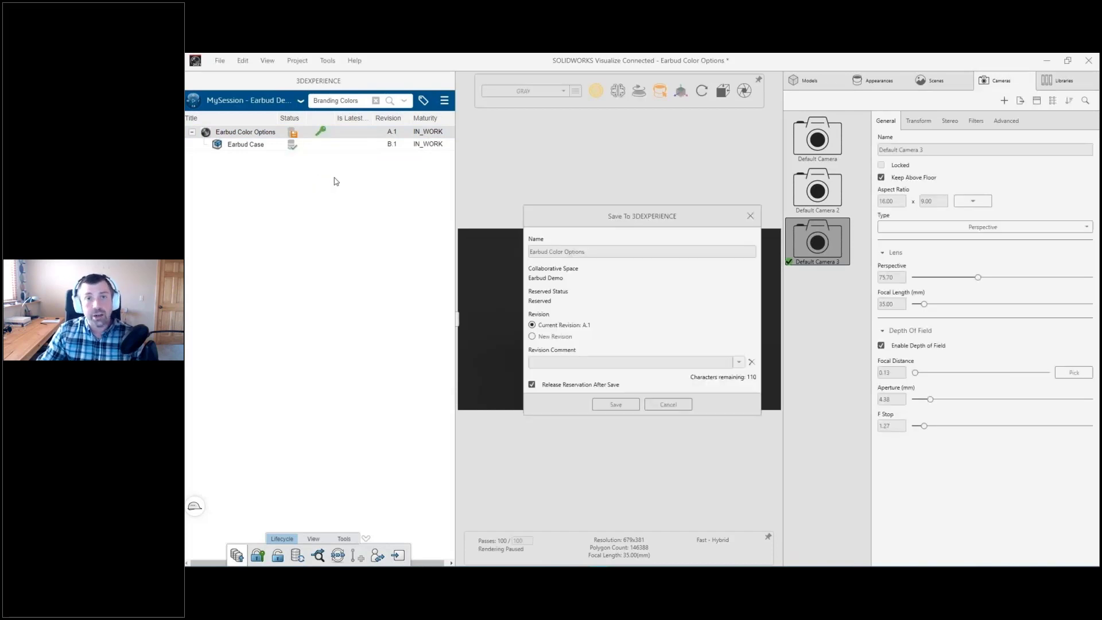
left_click(542, 337)
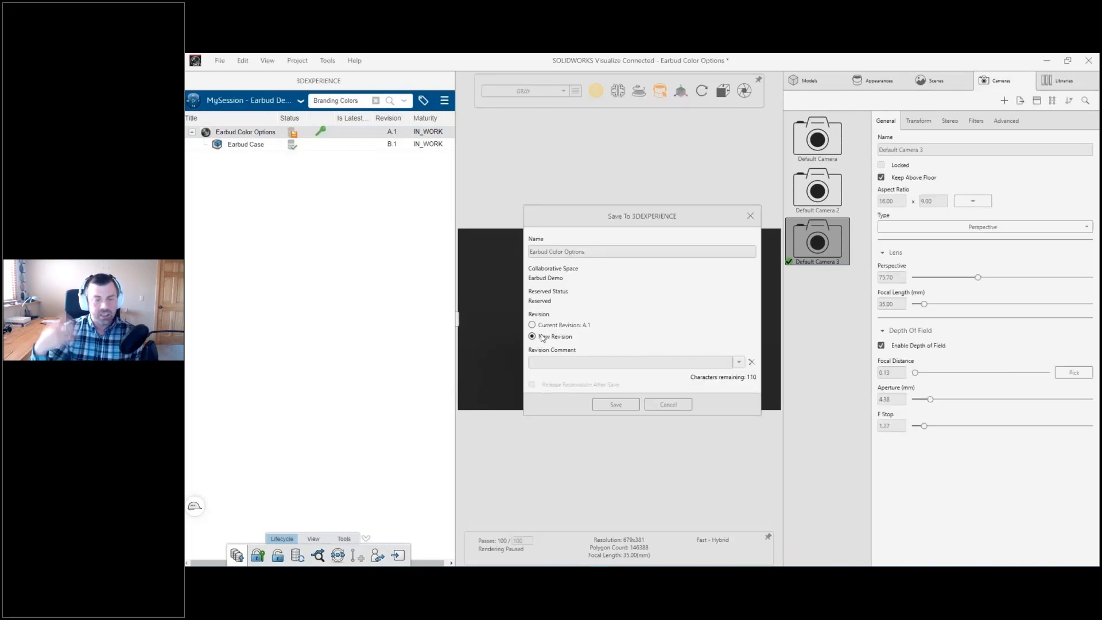
left_click(580, 362)
type("Color Configur")
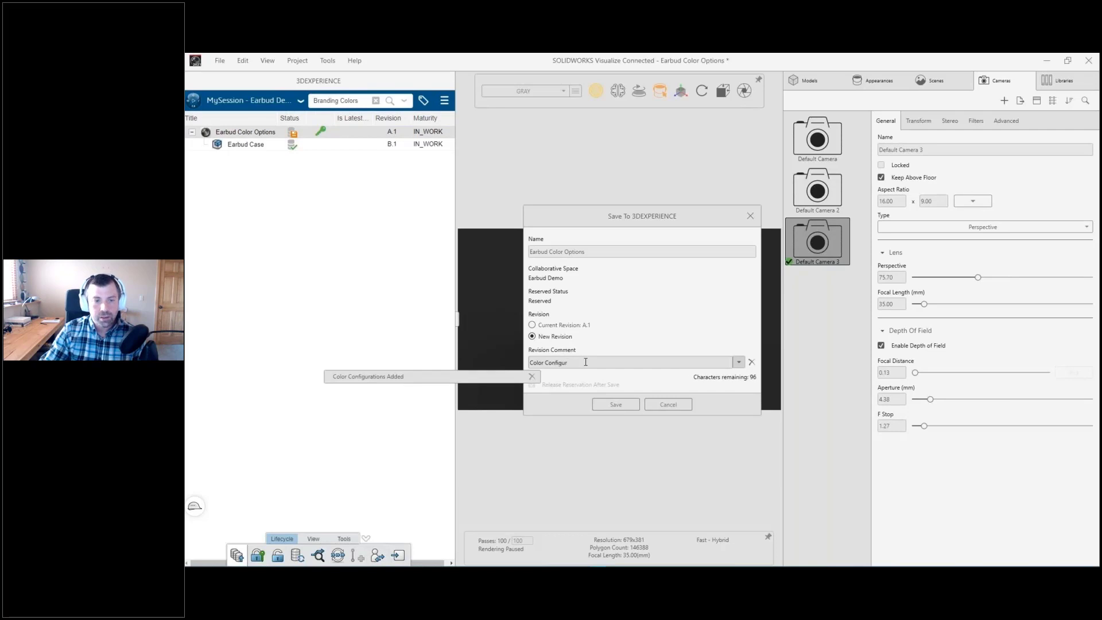
left_click(514, 376)
left_click(614, 404)
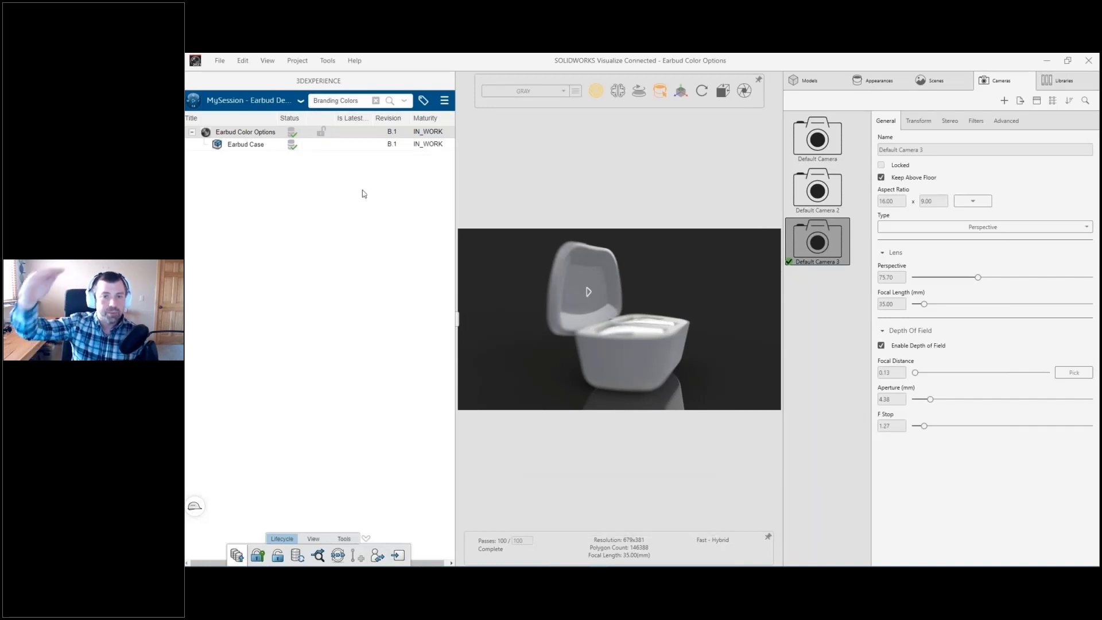
Step: Reserve the Earbud Color Options project for editing and collapse the session pane
right_click(317, 136)
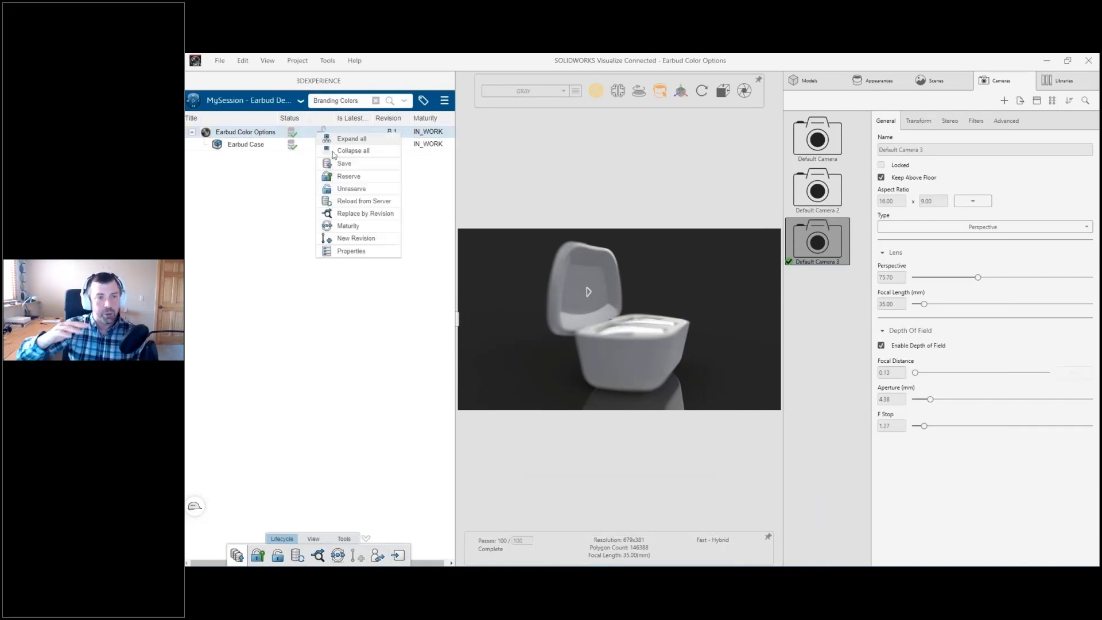
left_click(351, 188)
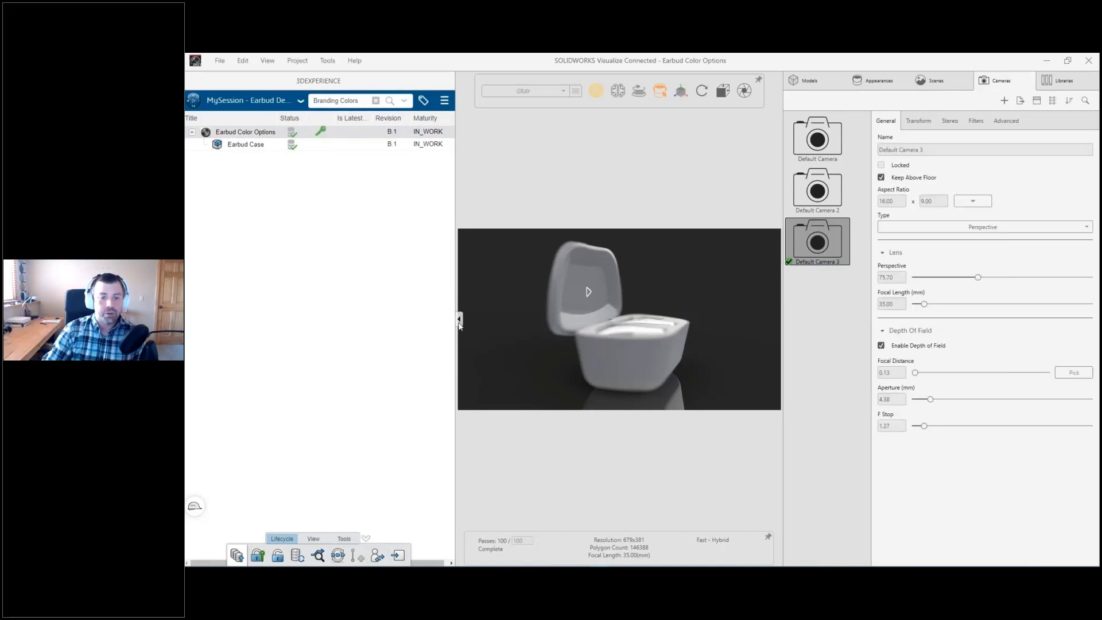
left_click(457, 317)
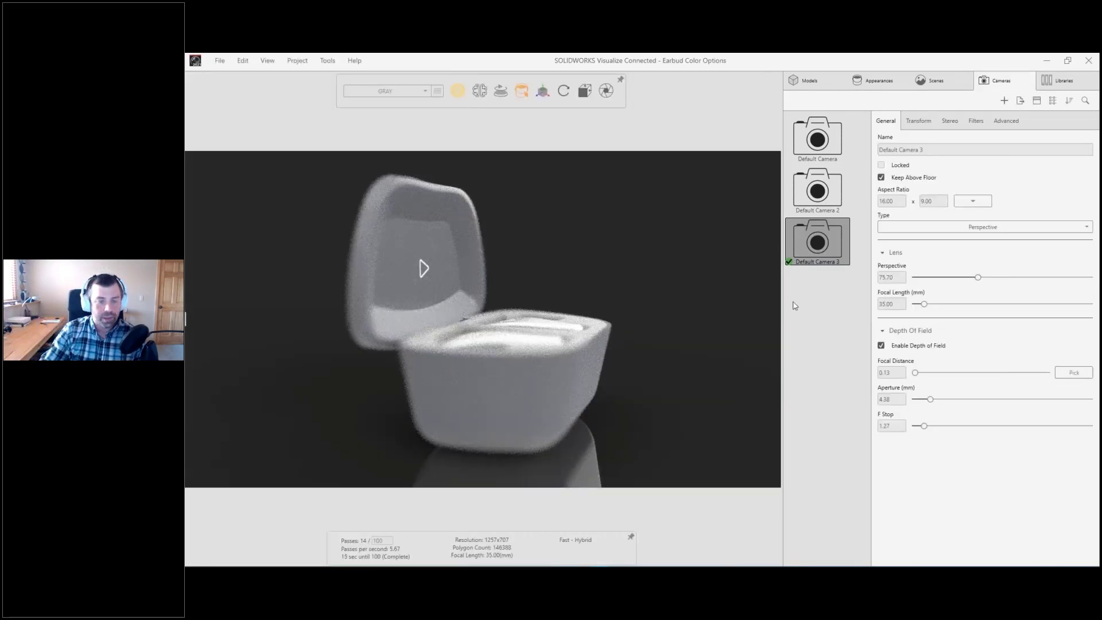
Step: Add a new camera to the project and fit the whole open case in its view
right_click(795, 302)
left_click(778, 309)
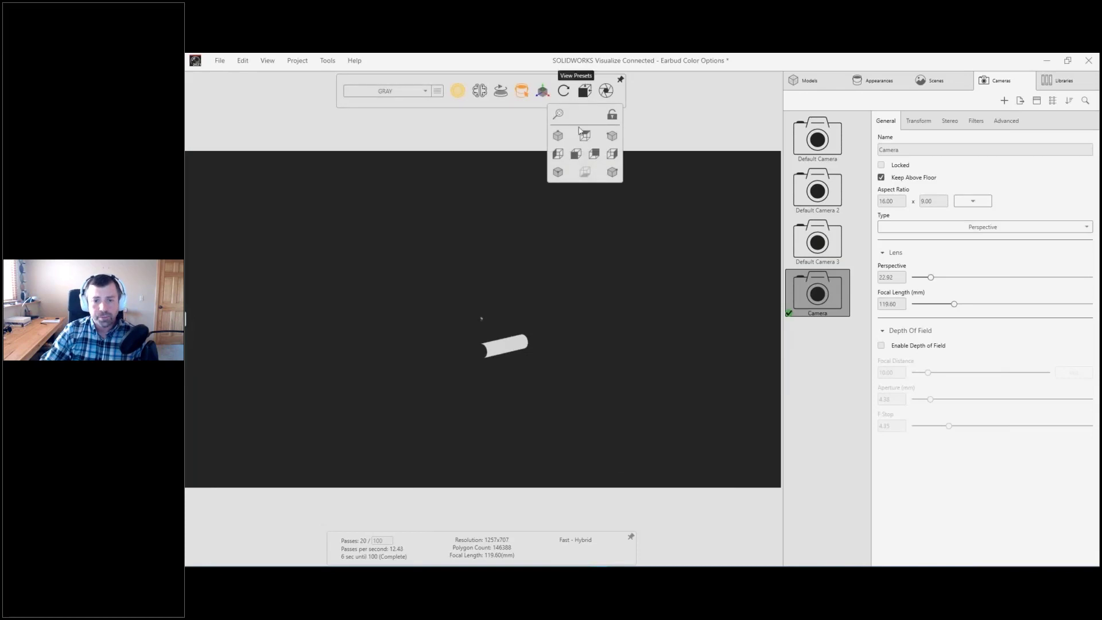
left_click_drag(524, 251, 527, 341)
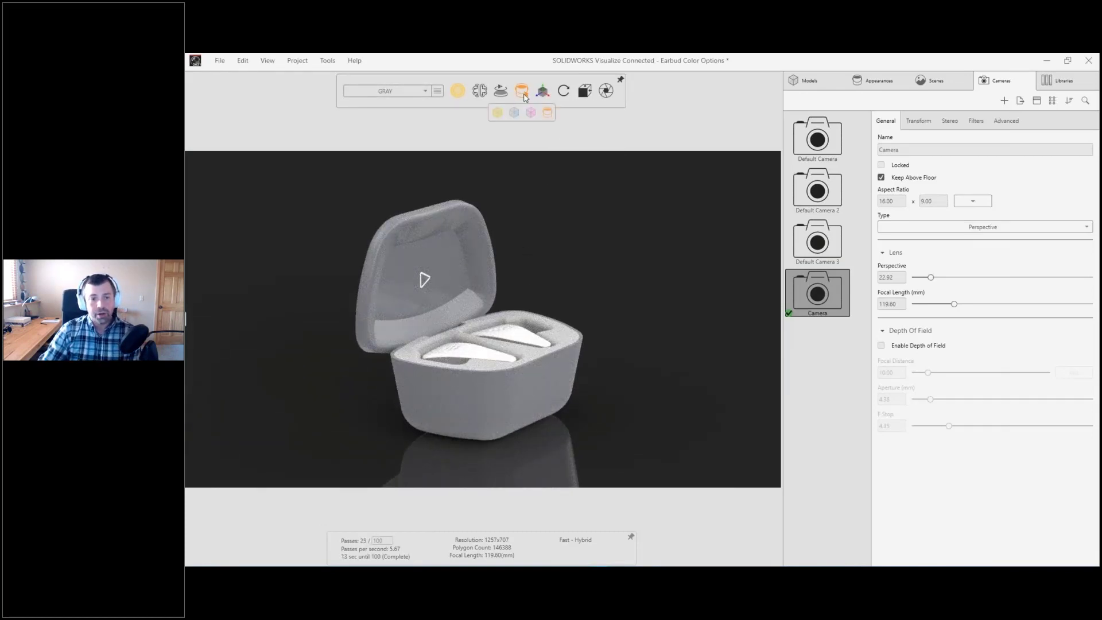
Step: Using part selection and the Move manipulator, lift the rear earbud out of its case pocket and rotate it upright above the case
left_click(514, 110)
left_click(517, 338)
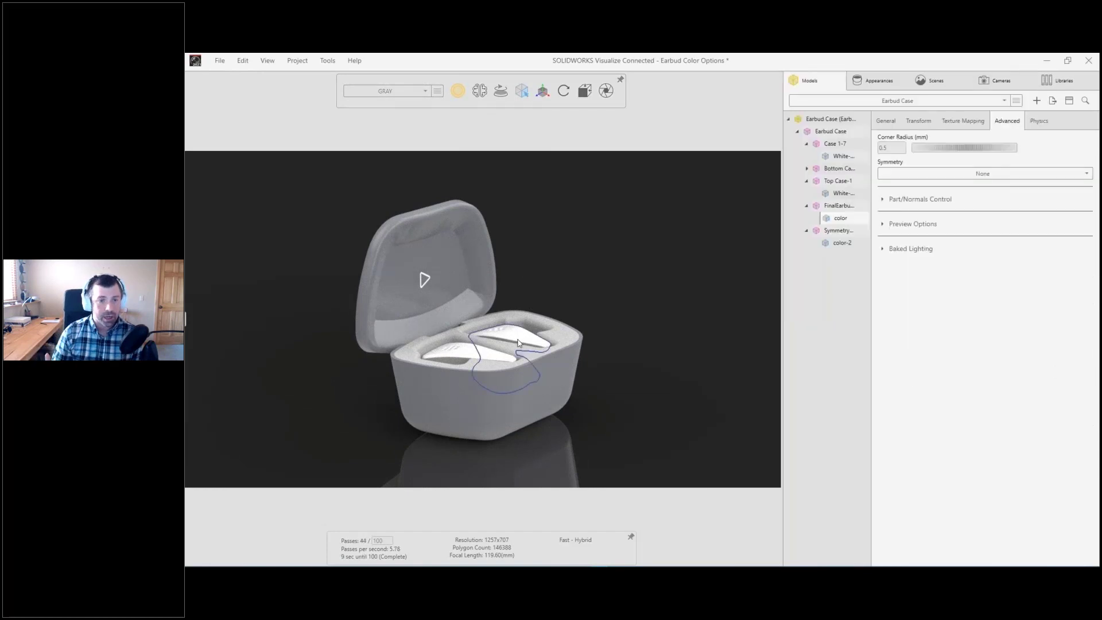
right_click(518, 338)
mouse_move(498, 376)
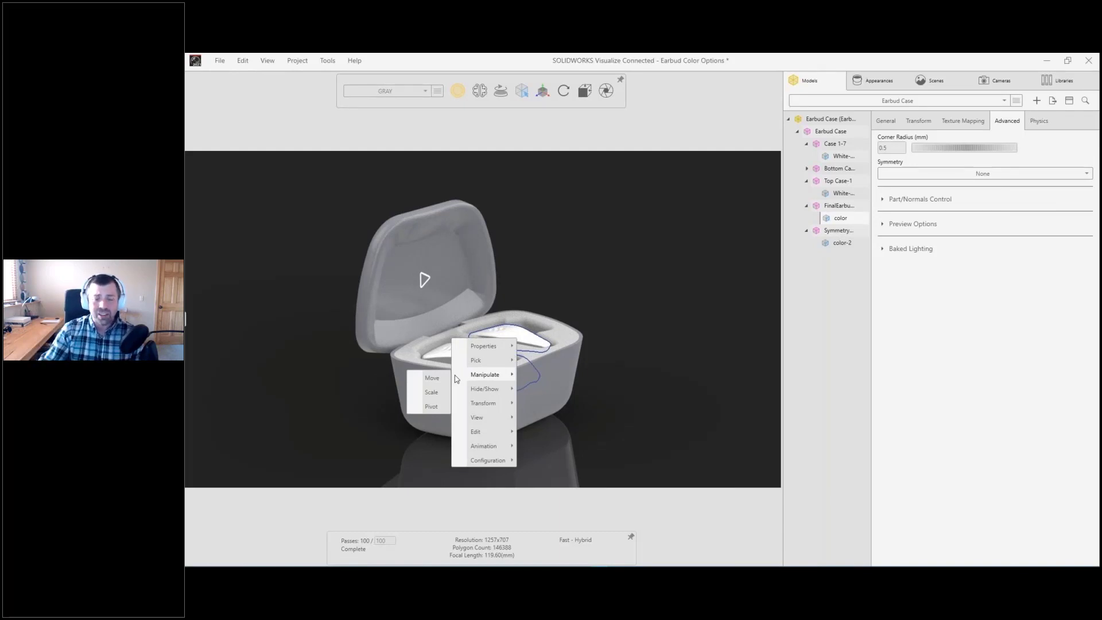
left_click(432, 377)
left_click_drag(498, 311, 502, 135)
left_click_drag(546, 174, 600, 187)
left_click_drag(619, 246, 521, 330)
left_click_drag(526, 223, 484, 277)
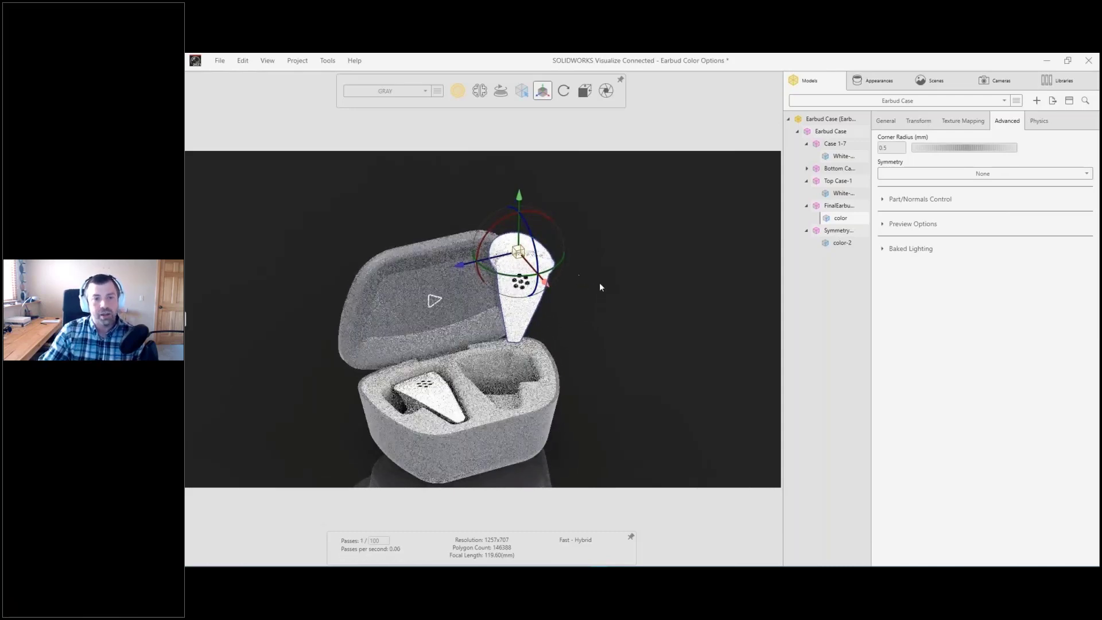
Step: Shift the raised earbud sideways clear of the open lid, deselect it and frame the case and earbud closer in the camera view
left_click(545, 327)
left_click_drag(545, 327, 579, 311)
left_click(527, 238)
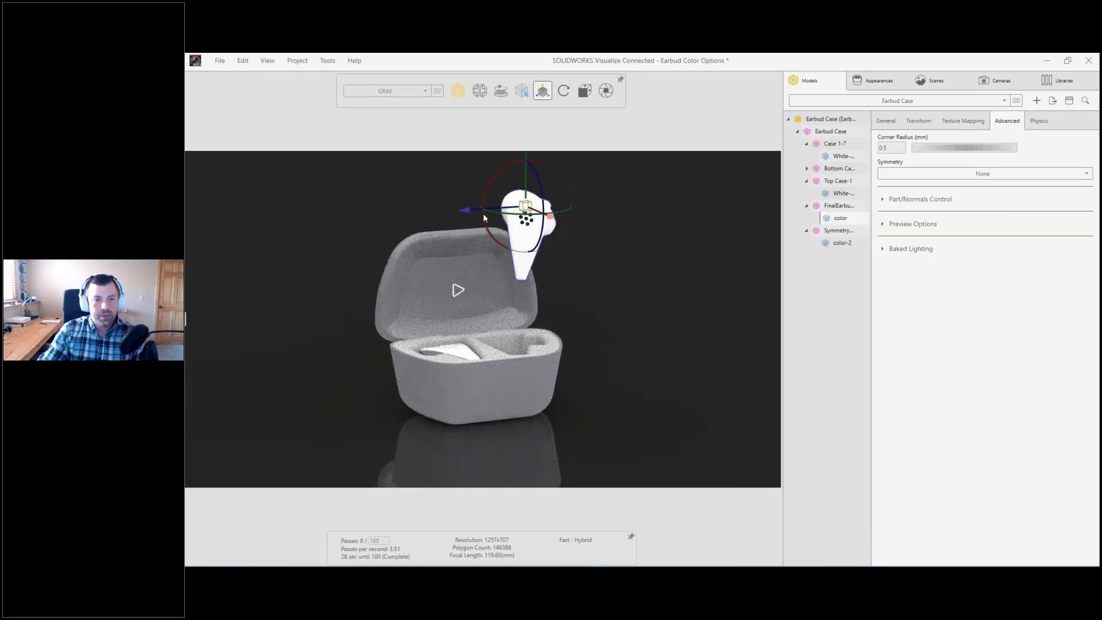
left_click_drag(480, 208, 490, 209)
left_click_drag(574, 219, 584, 224)
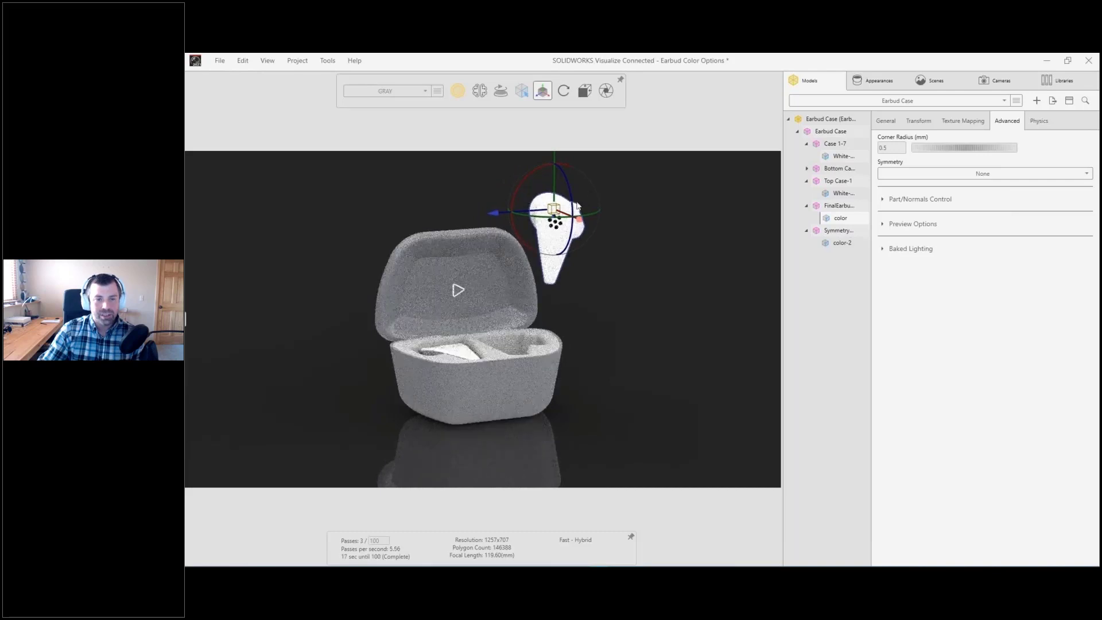
left_click(645, 240)
scroll(644, 241, "up", 3)
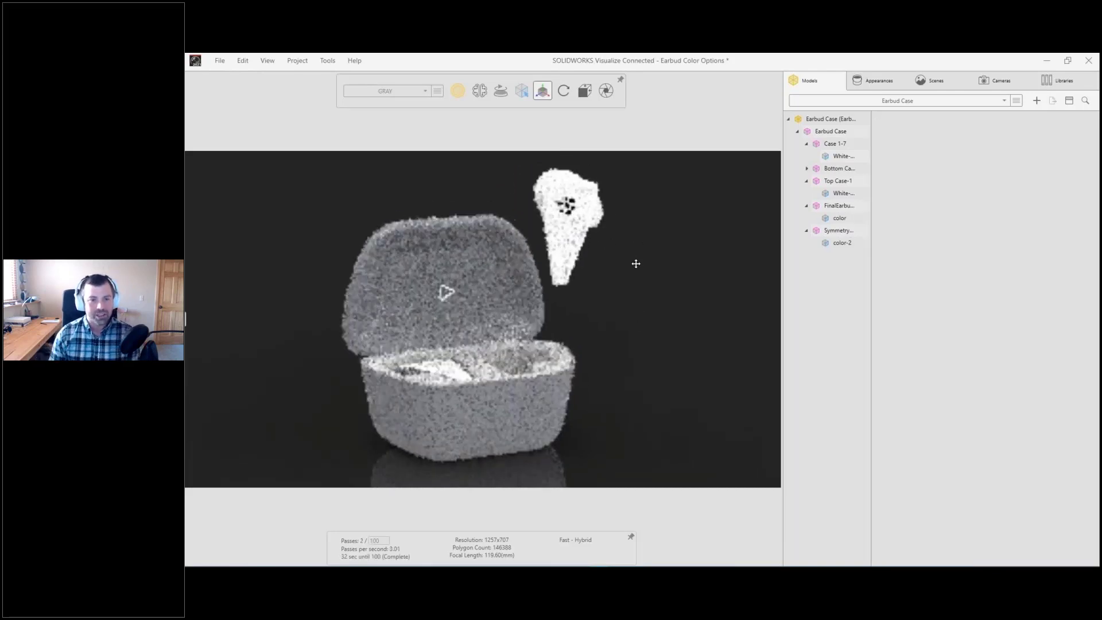
Step: Enable depth of field on the new camera and pick the raised earbud as its focal point
left_click(993, 84)
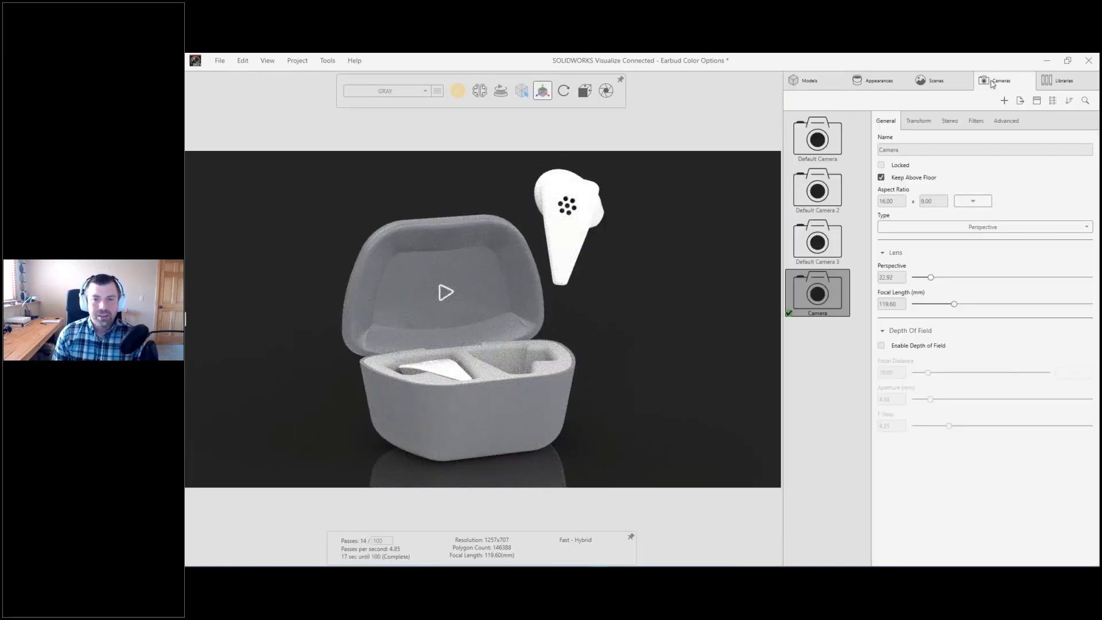
left_click(881, 345)
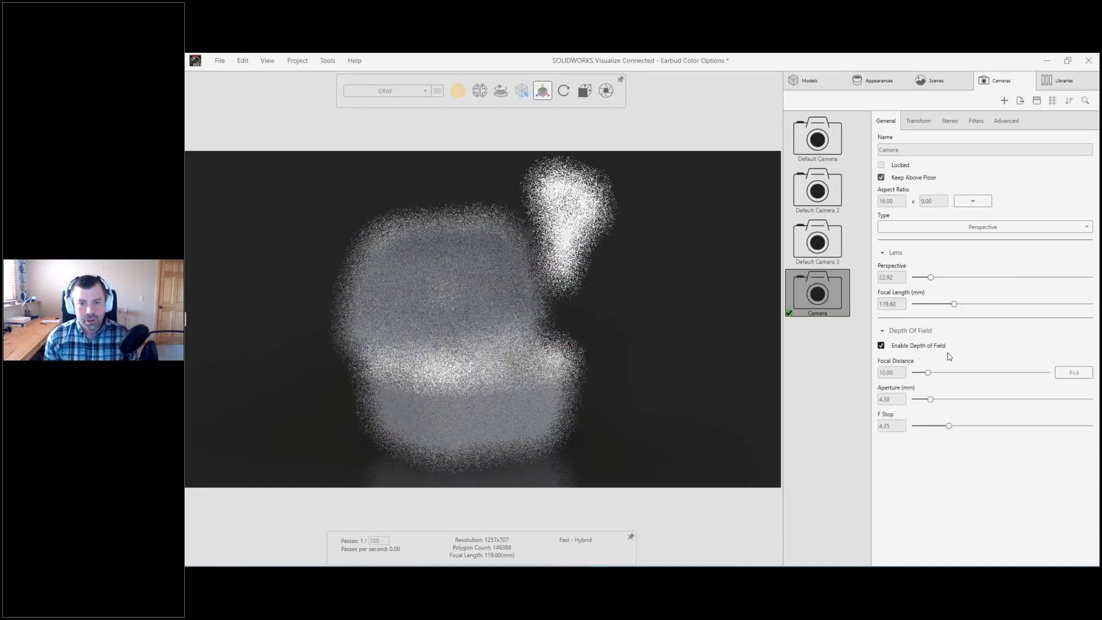
left_click(1074, 372)
left_click(572, 230)
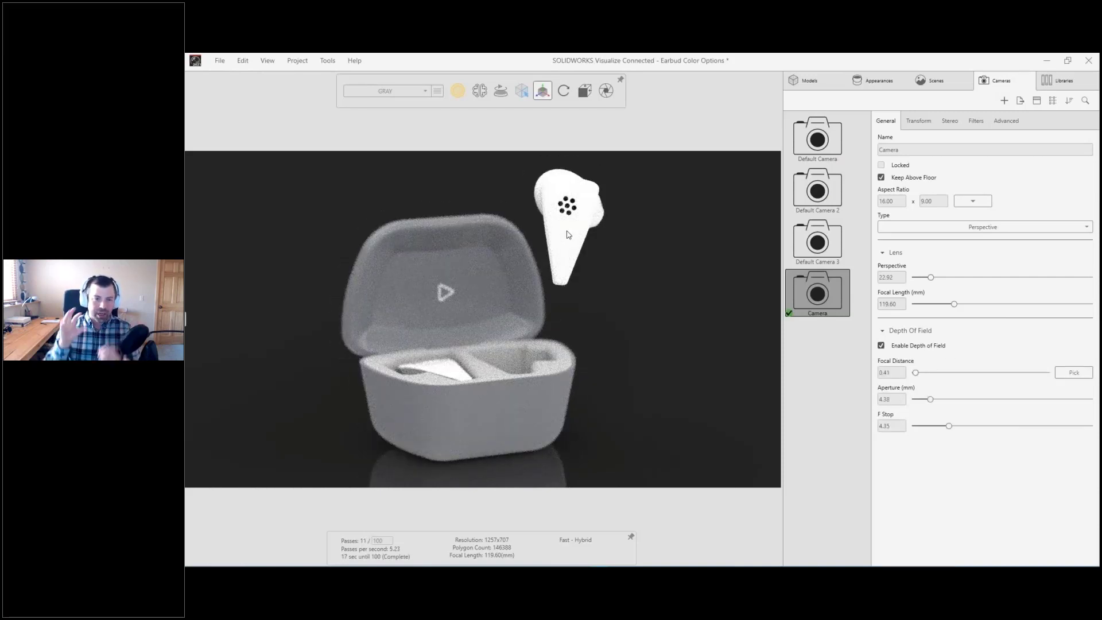
Step: Open the project's configuration choices
left_click(382, 91)
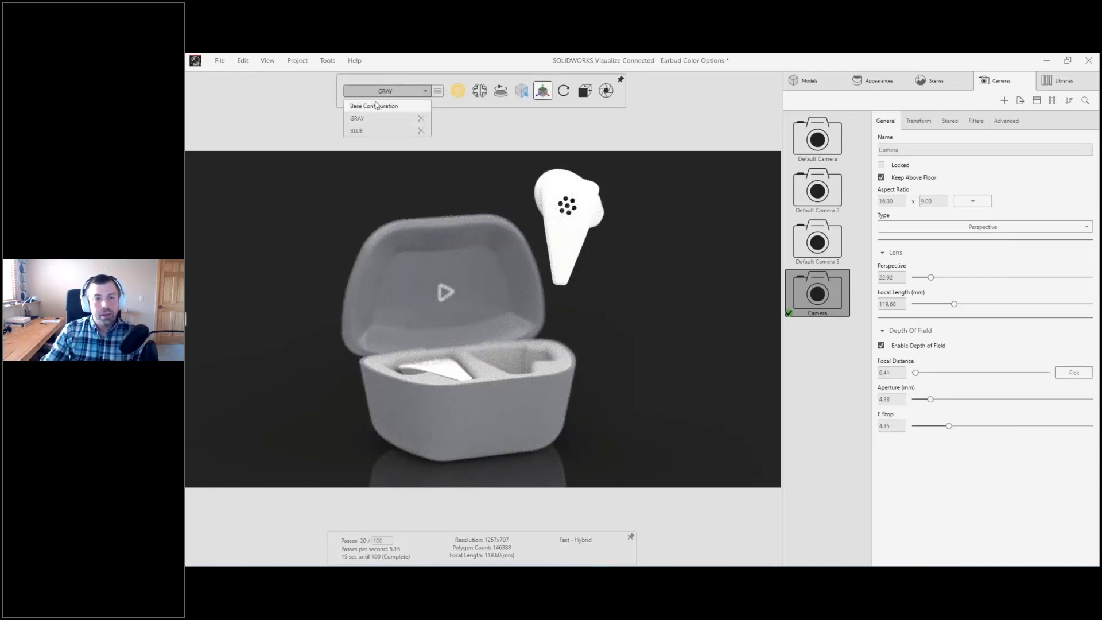
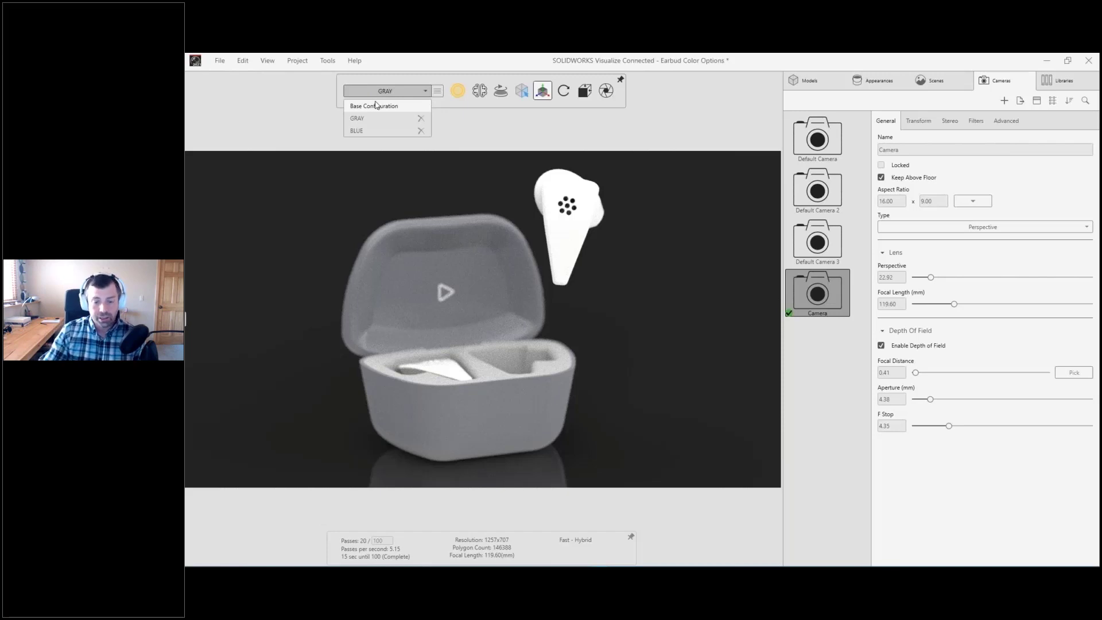
Step: Switch the project to the base configuration and then to the BLUE configuration
left_click(376, 105)
left_click(384, 92)
left_click(368, 131)
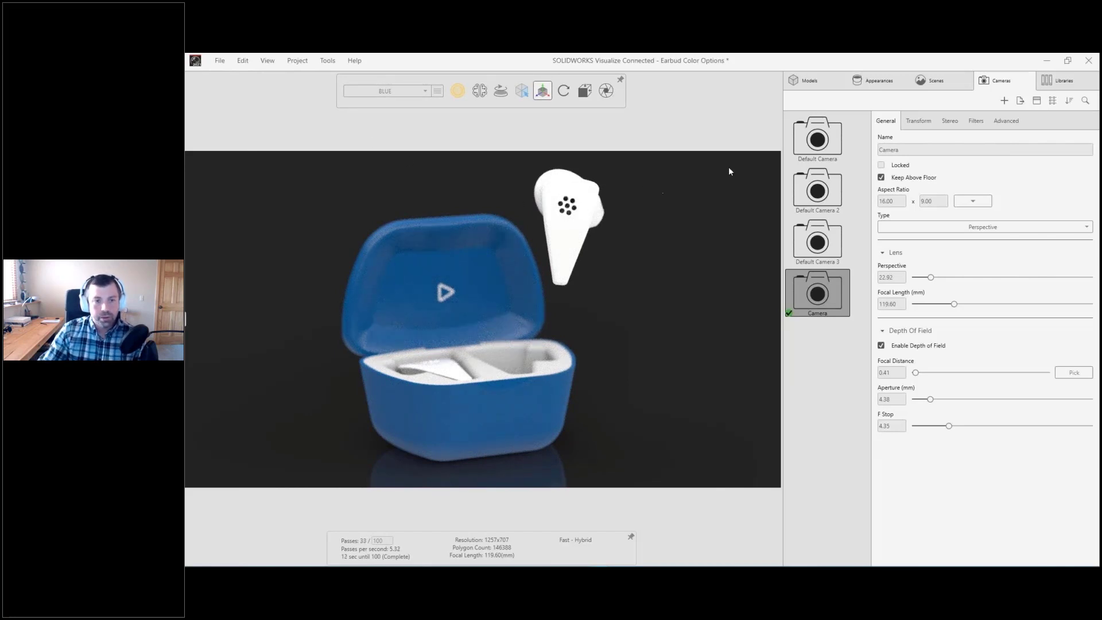
Step: Add a new Circle primitive model to the scene
left_click(794, 81)
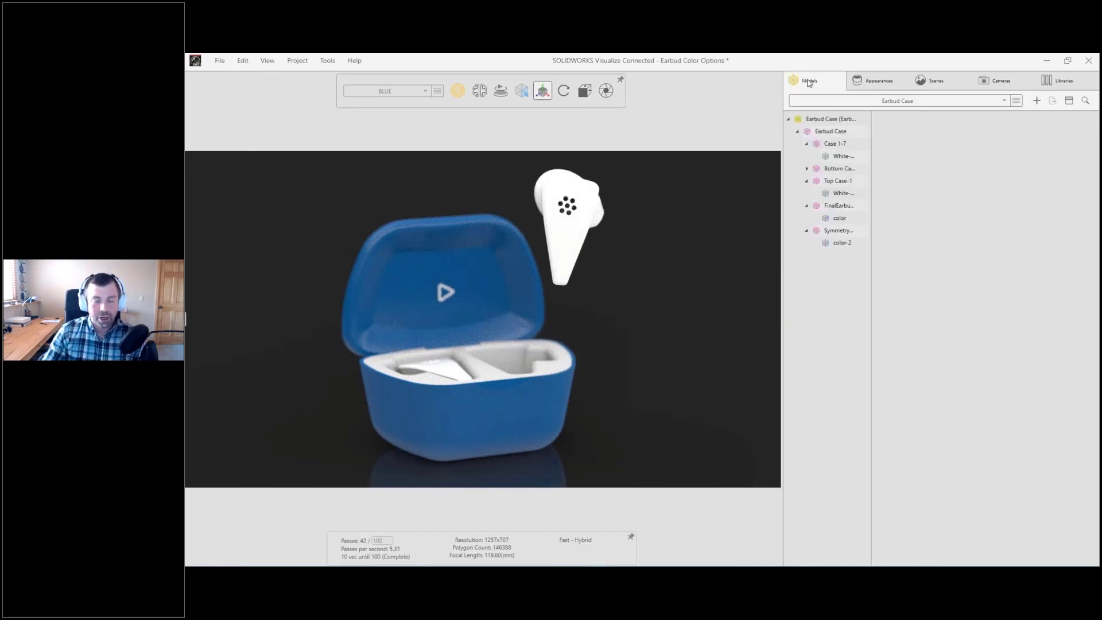
left_click(1036, 100)
mouse_move(991, 115)
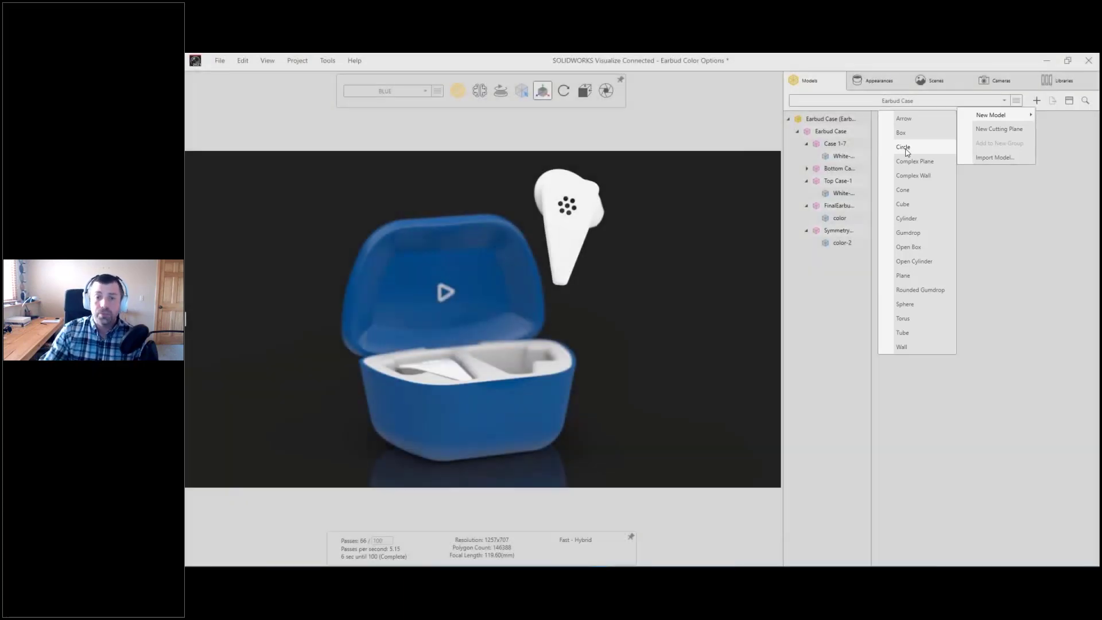
left_click(903, 147)
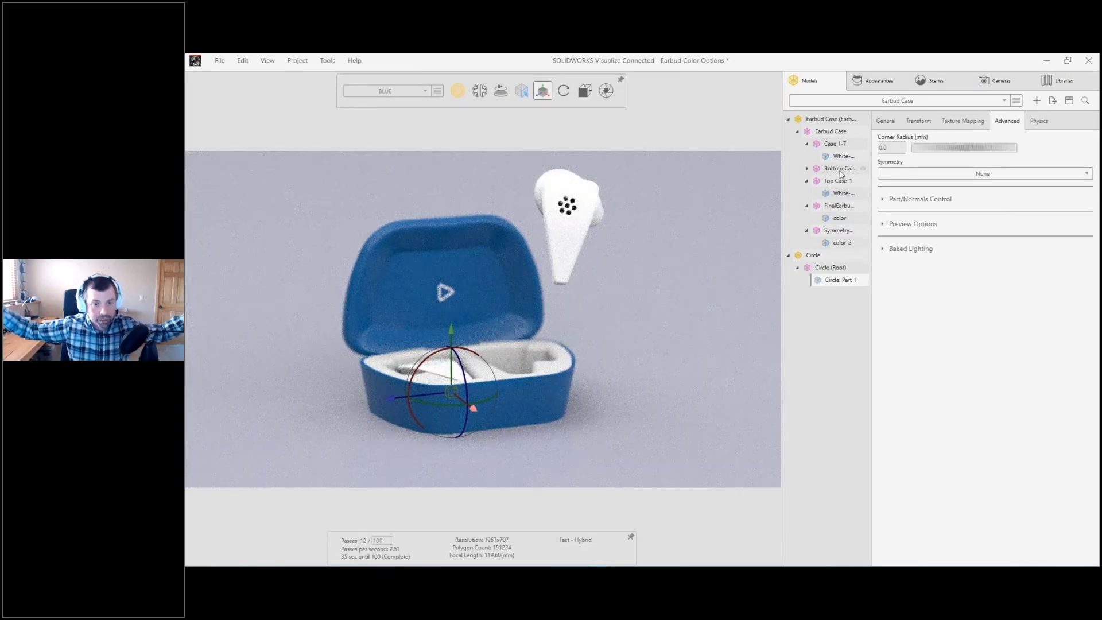
Step: Set the overall scale of the new circle part to 0.01
left_click(918, 120)
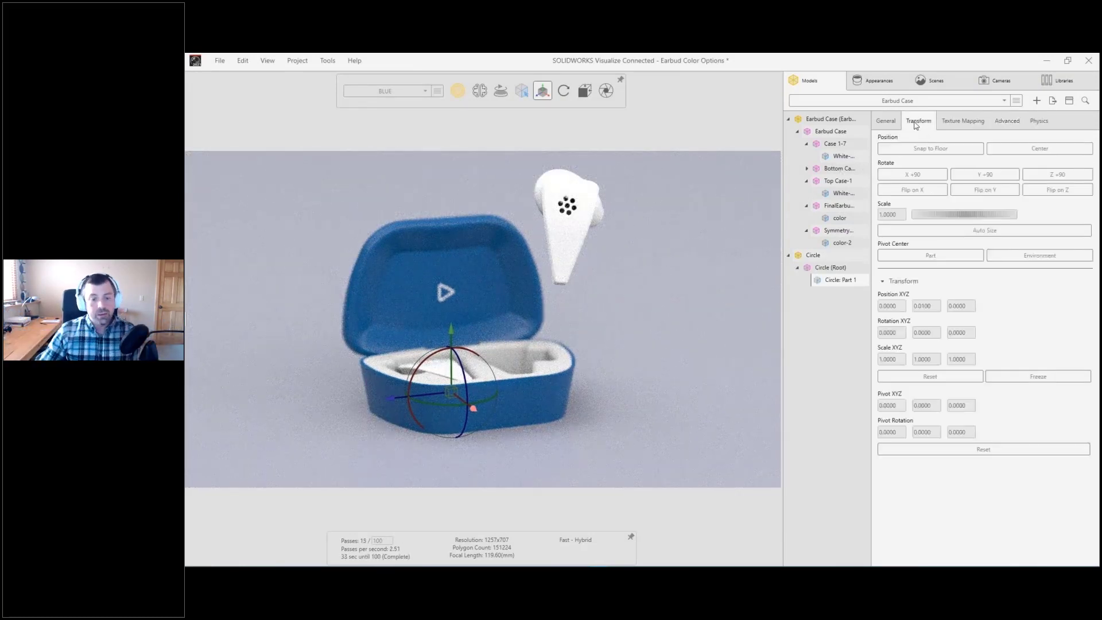
double_click(895, 215)
type("0.01")
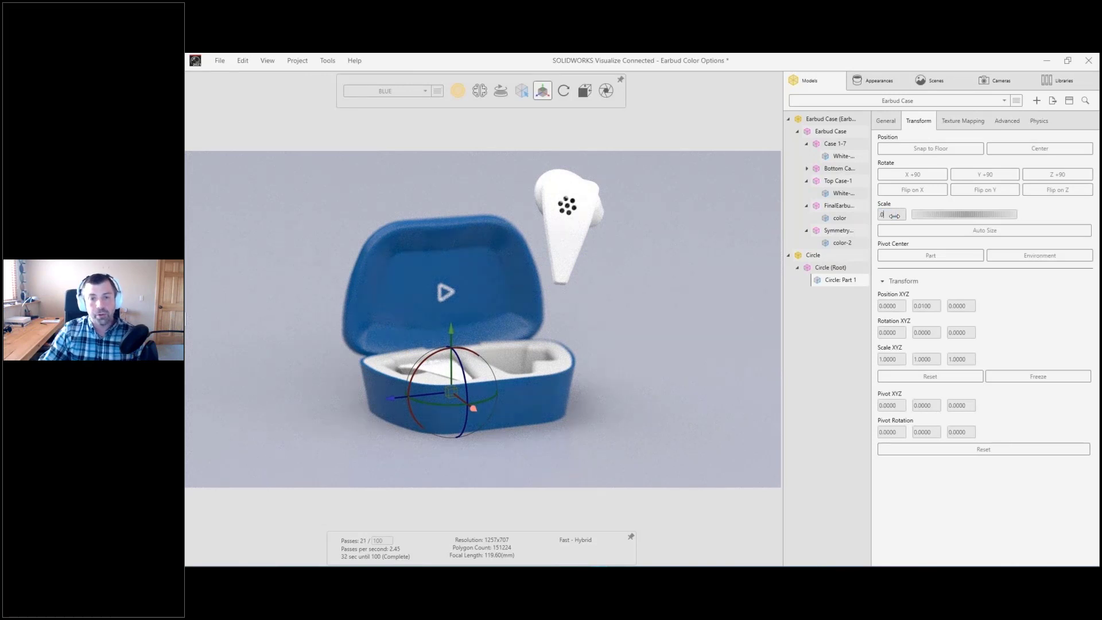
key("Return")
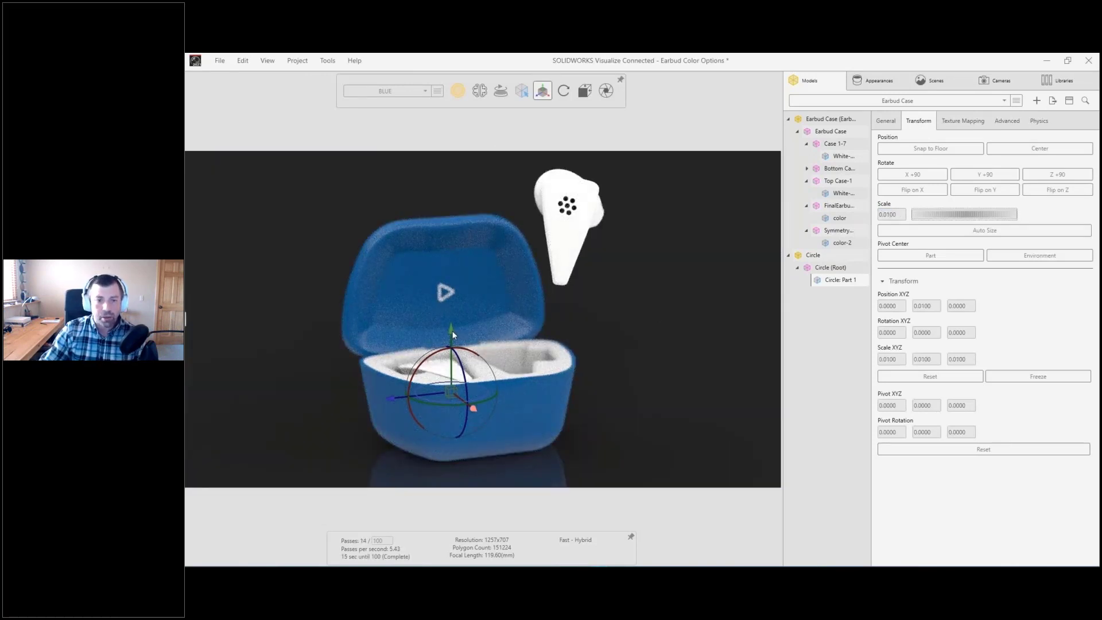
Step: Lift the circle out of the case and rotate it about -89 degrees around Z so it stands upright
left_click_drag(452, 335, 473, 172)
middle_click_drag(515, 243, 614, 243)
left_click_drag(451, 194, 550, 273)
middle_click_drag(470, 247, 452, 341)
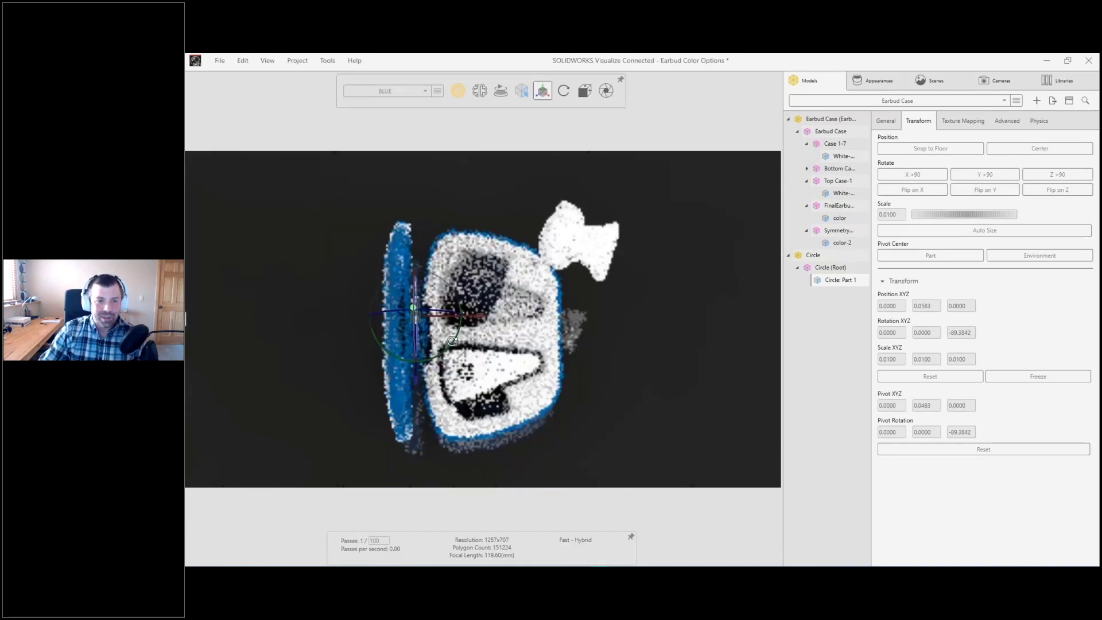
left_click_drag(453, 342, 448, 346)
Step: Move the circle to the raised earbud's speaker holes and rotate it about -13 degrees around Y to match the earbud's angle
left_click_drag(474, 316, 639, 342)
middle_click_drag(639, 342, 614, 352)
left_click_drag(577, 385, 584, 308)
left_click_drag(622, 266, 618, 272)
left_click_drag(643, 243, 669, 250)
middle_click_drag(637, 309, 548, 229)
left_click_drag(553, 226, 555, 195)
middle_click_drag(604, 304, 620, 283)
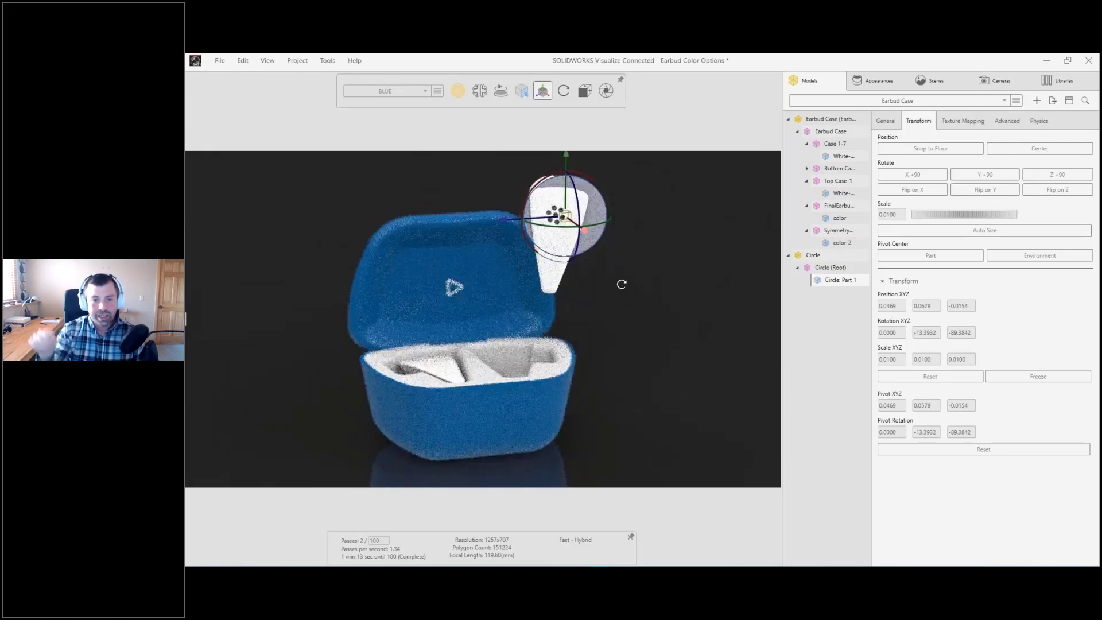
Step: Shrink the circle to scale 0.0055 in X and 0.0045 in Z, center it behind the speaker holes and deselect it
left_click_drag(956, 356, 888, 359)
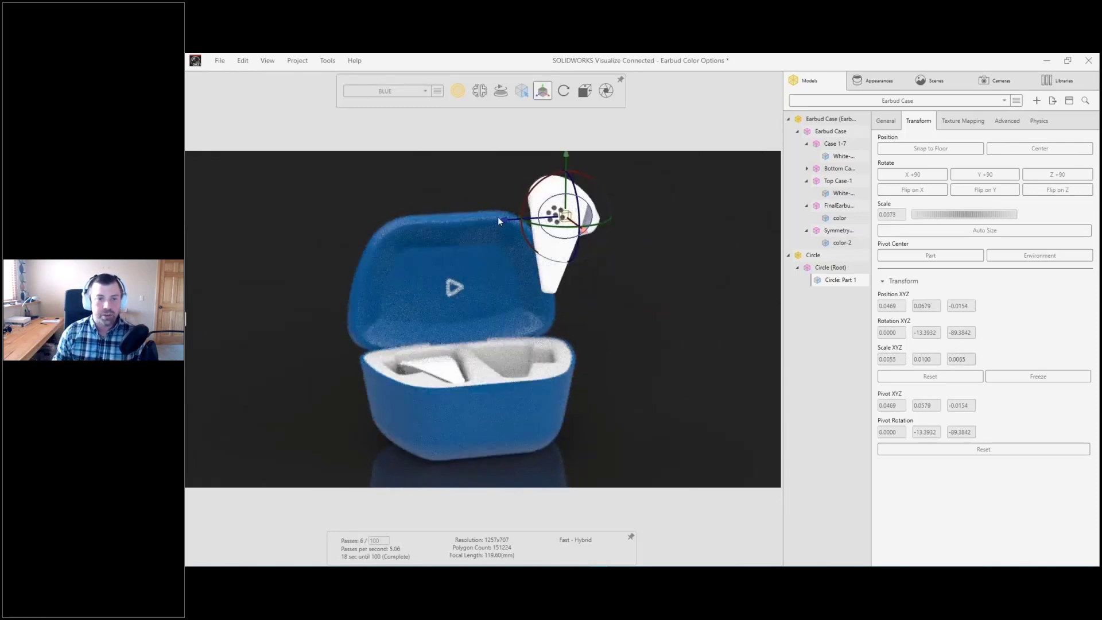
left_click_drag(499, 219, 491, 218)
left_click_drag(957, 359, 955, 358)
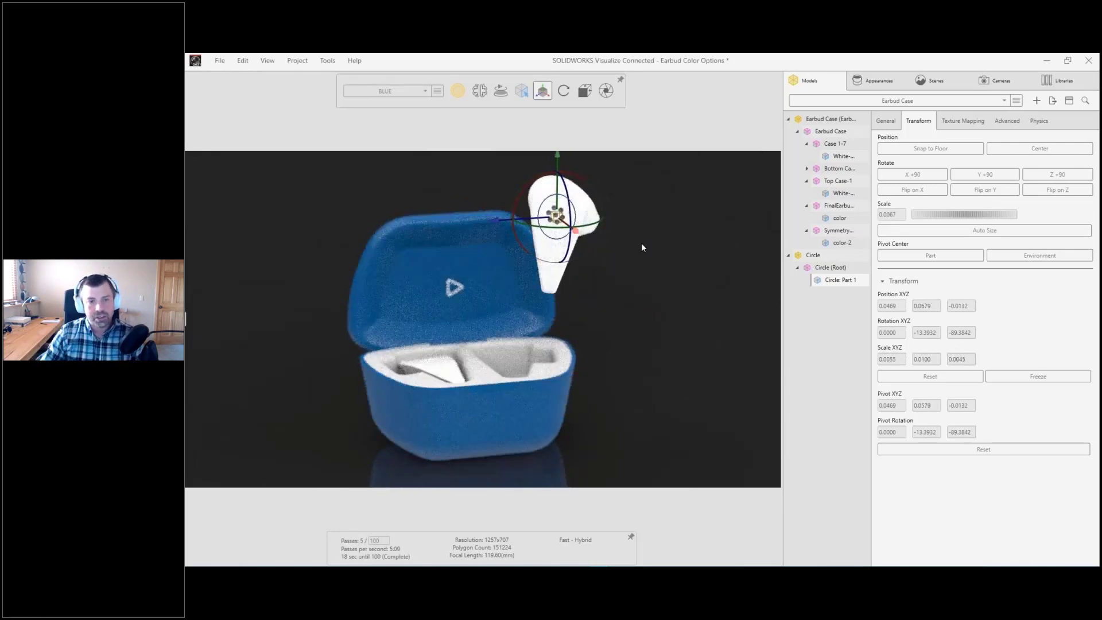
mouse_move(641, 243)
middle_mouse_down()
mouse_move(740, 291)
mouse_move(587, 283)
mouse_move(443, 257)
mouse_move(652, 258)
middle_mouse_up()
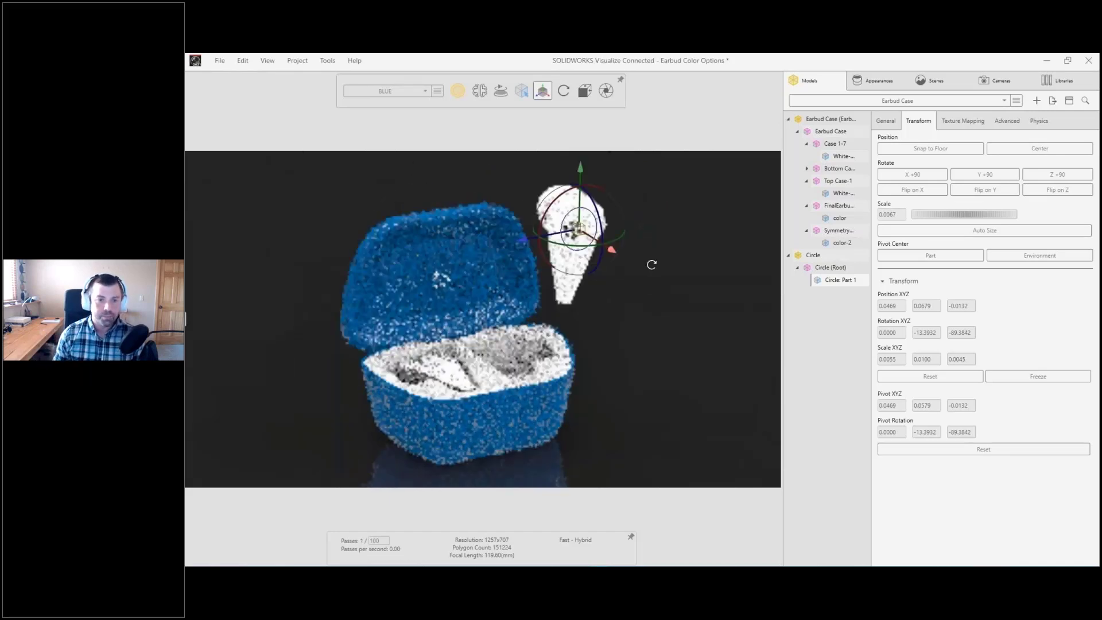
left_click(653, 264)
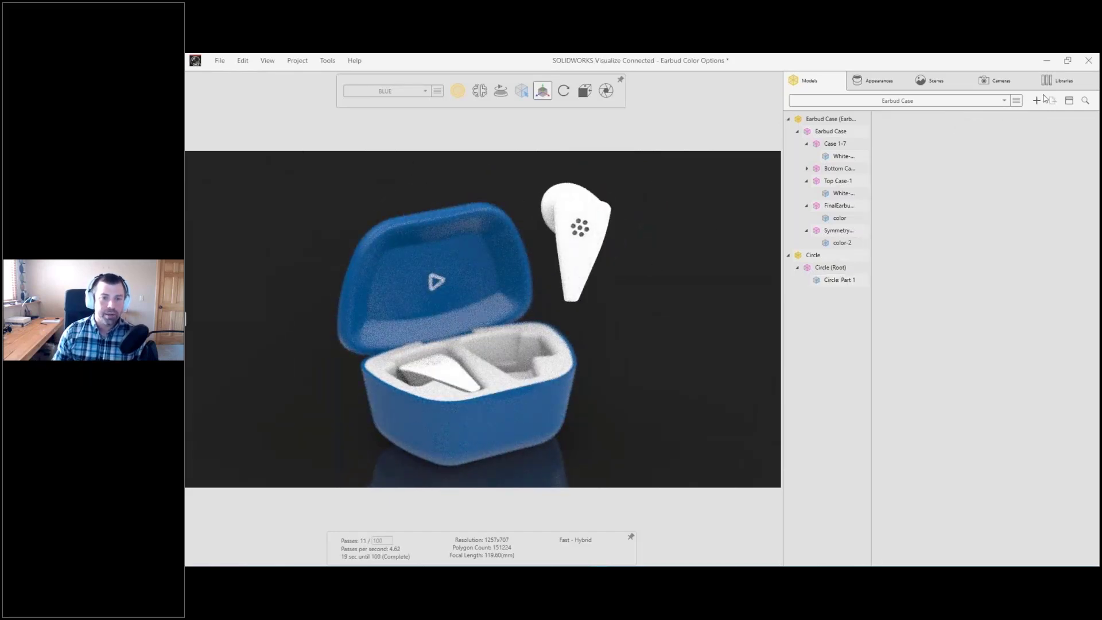
Step: Apply the Xenon 8000K appearance from the local Emissives library folder to the circle behind the earbud's speaker holes
left_click(1056, 81)
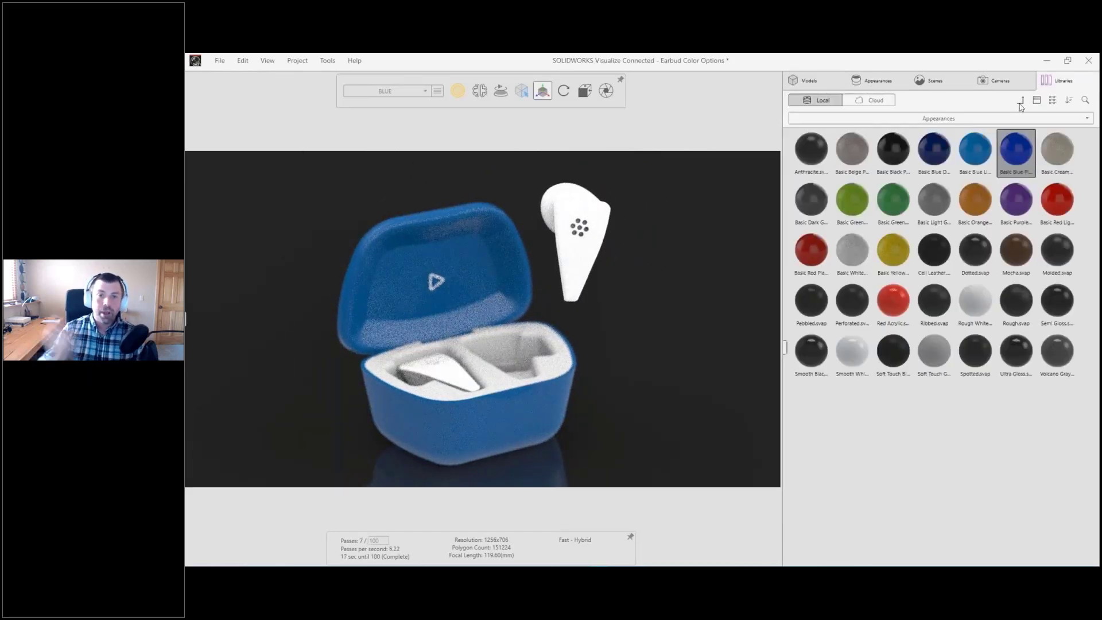
left_click(1020, 102)
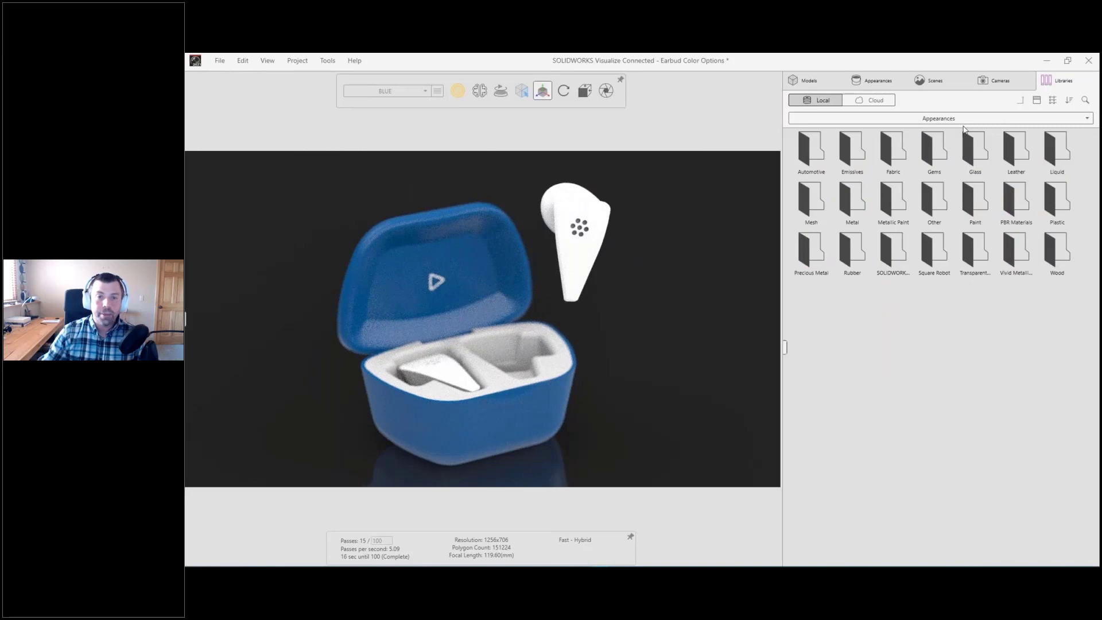
double_click(852, 155)
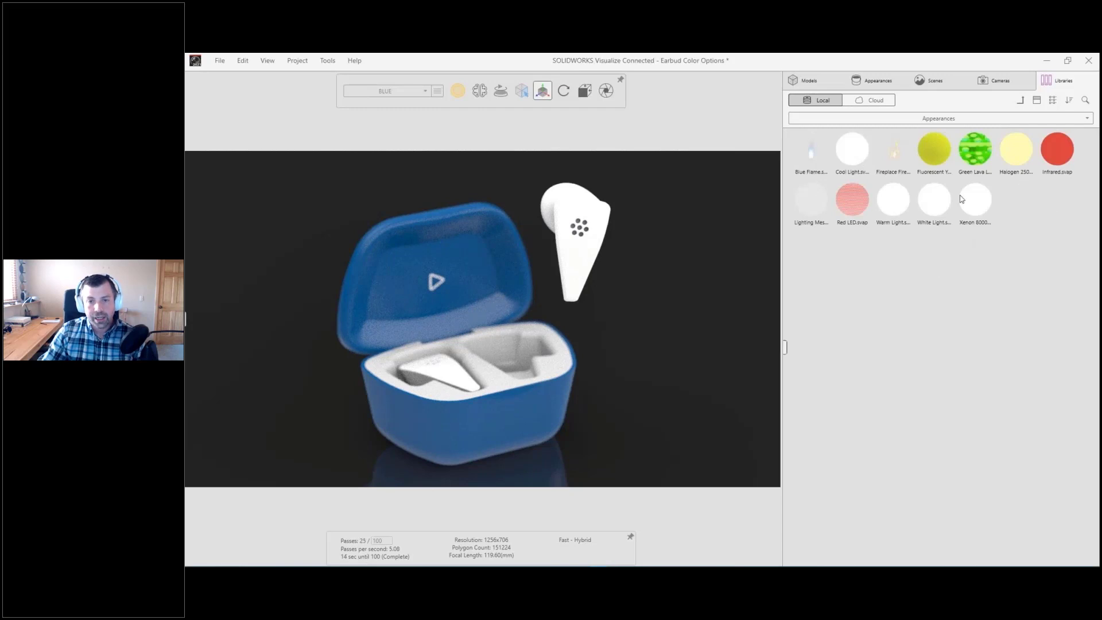
left_click_drag(970, 200, 585, 231)
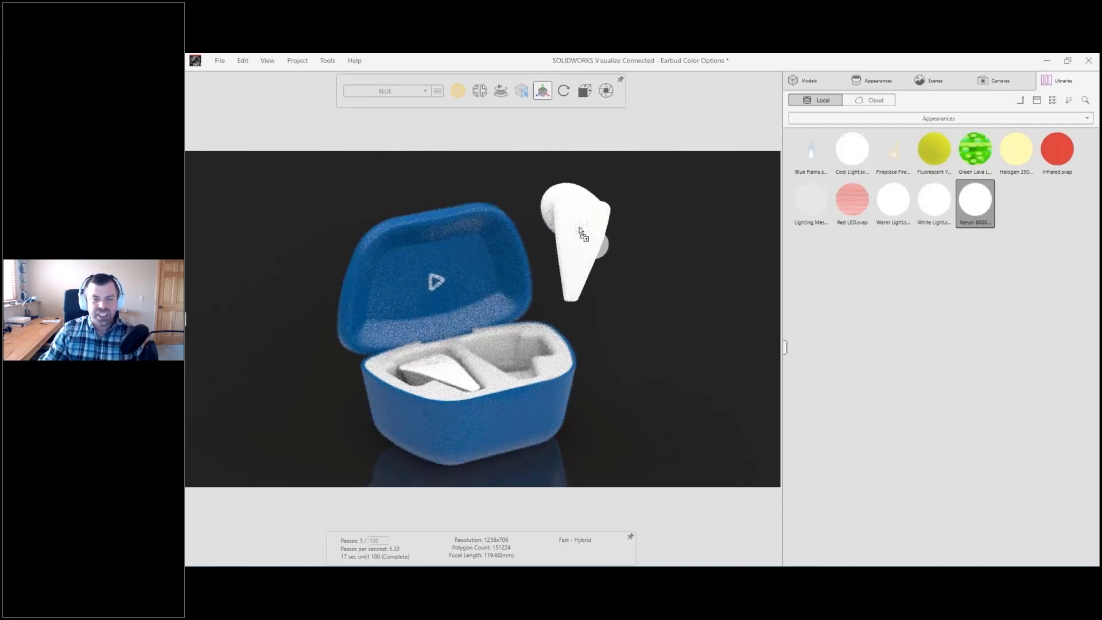
Step: Give the Xenon 8000K appearance a stronger light blue color with hue 201 and saturation 53, and set its brightness to 4
left_click(872, 80)
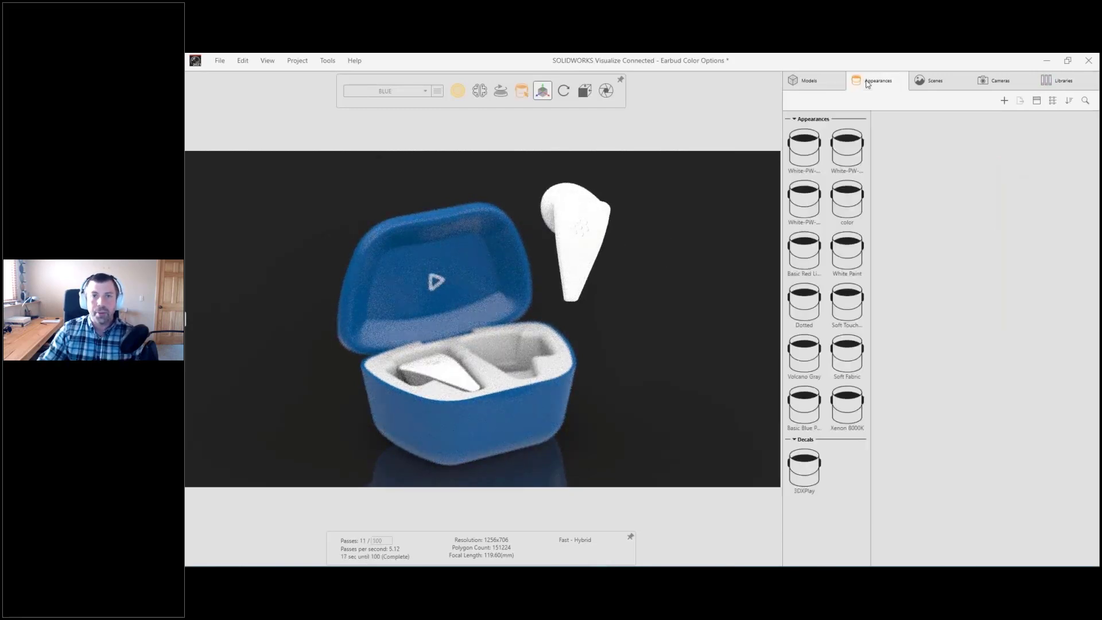
left_click(843, 407)
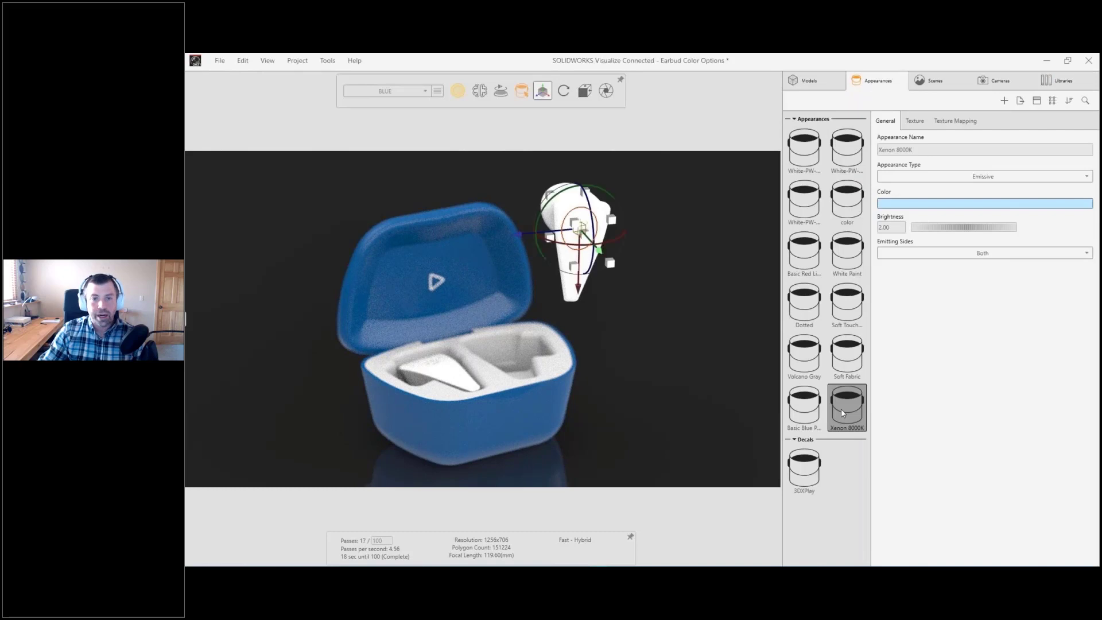
left_click(932, 203)
left_click_drag(853, 222, 843, 208)
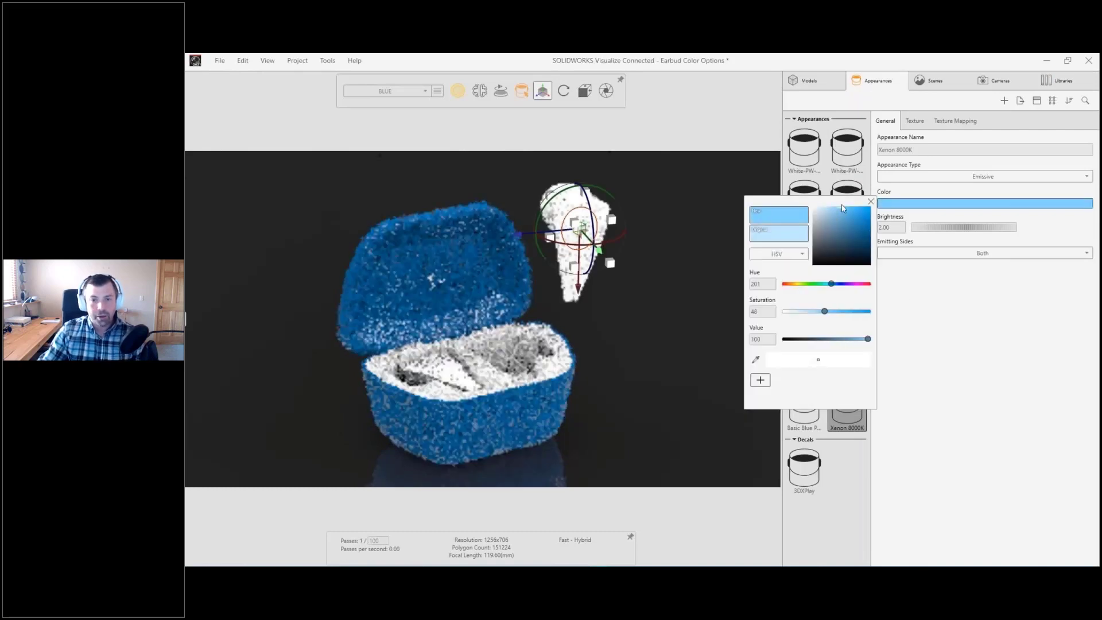
left_click(897, 228)
type("4")
key("Return")
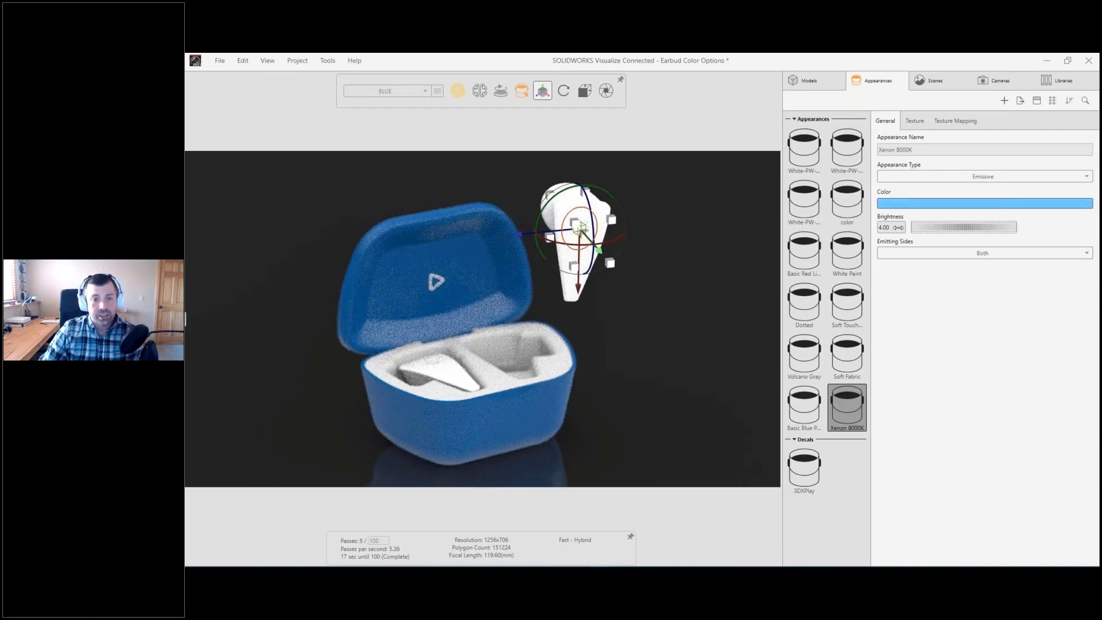
Step: Enable the bloom filter on the active camera
left_click(998, 81)
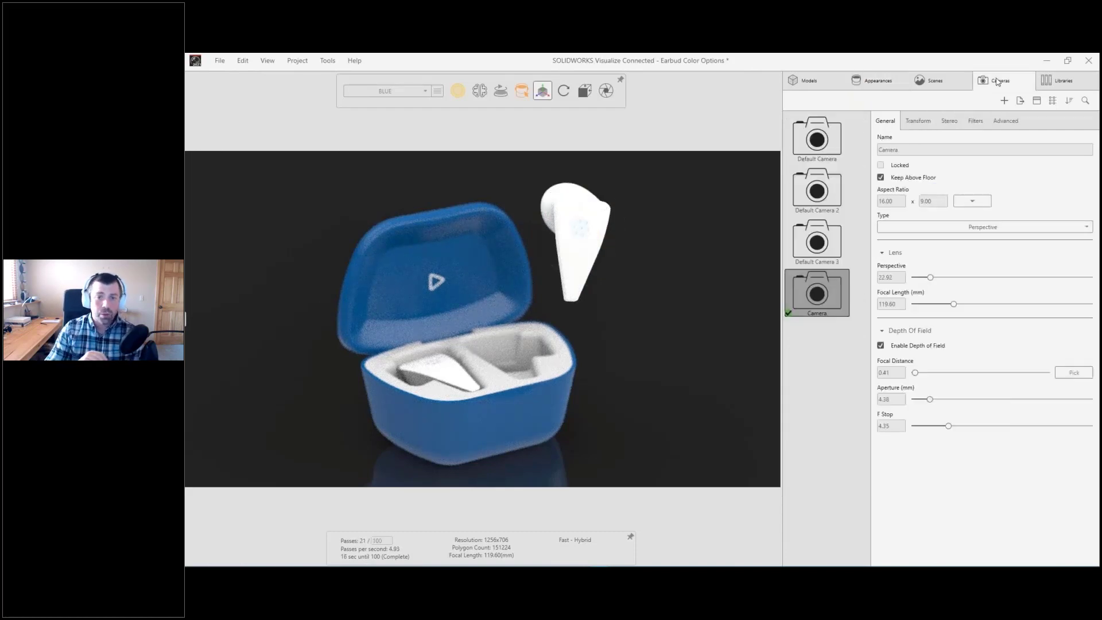
left_click(983, 124)
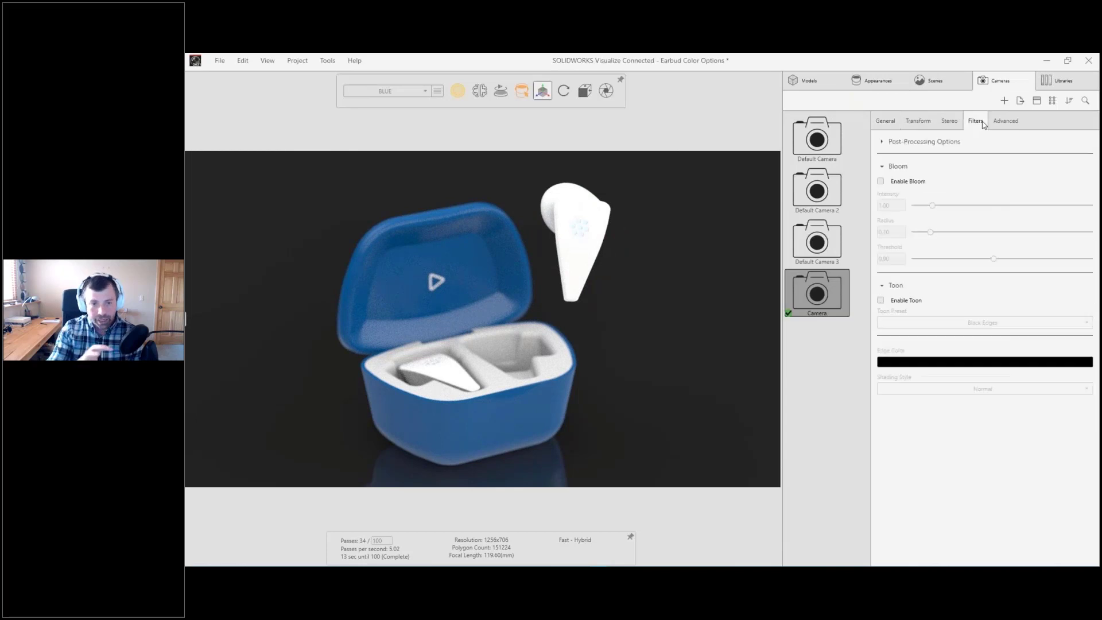
left_click(880, 181)
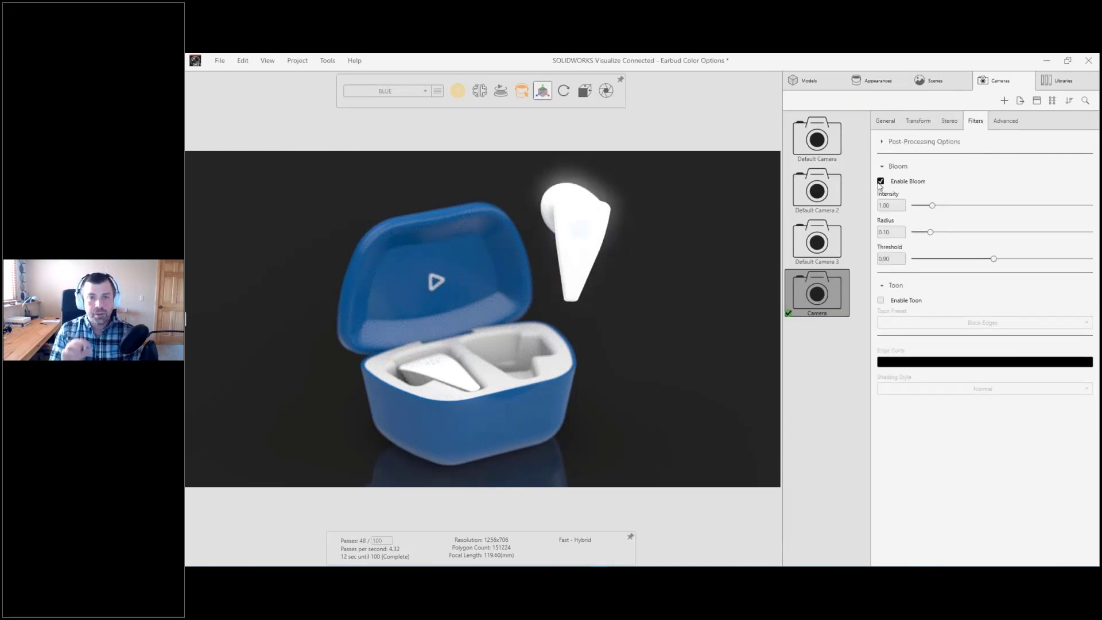
Step: Adjust the brightness of the circle's Xenon 8000K emissive appearance, deselect it and frame the earbud and open case closer from the front
left_click_drag(682, 271, 595, 271)
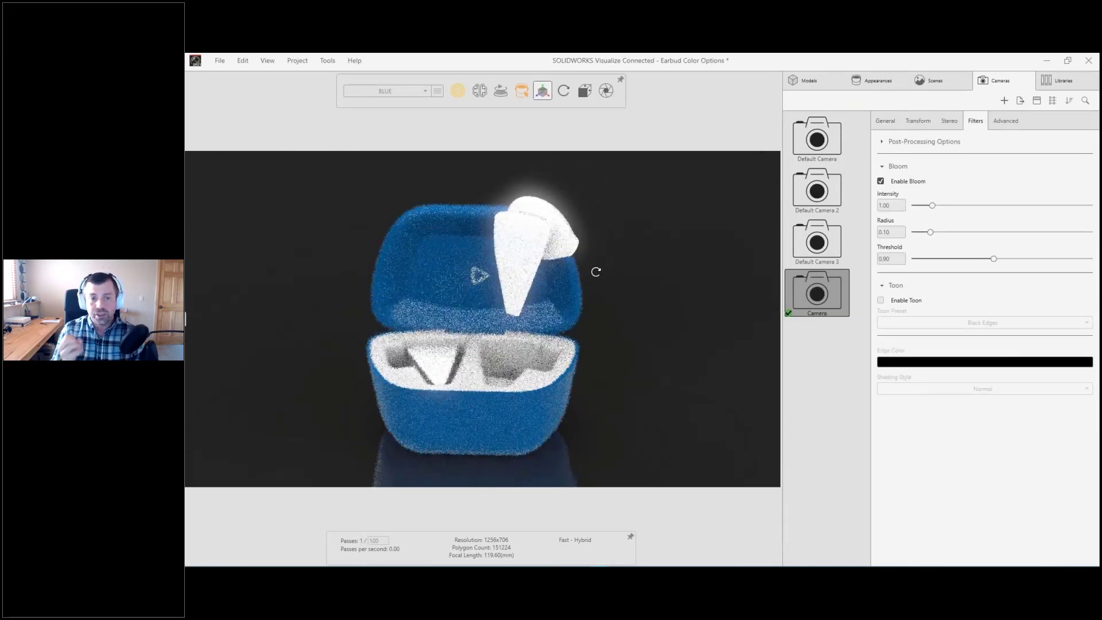
left_click(516, 246)
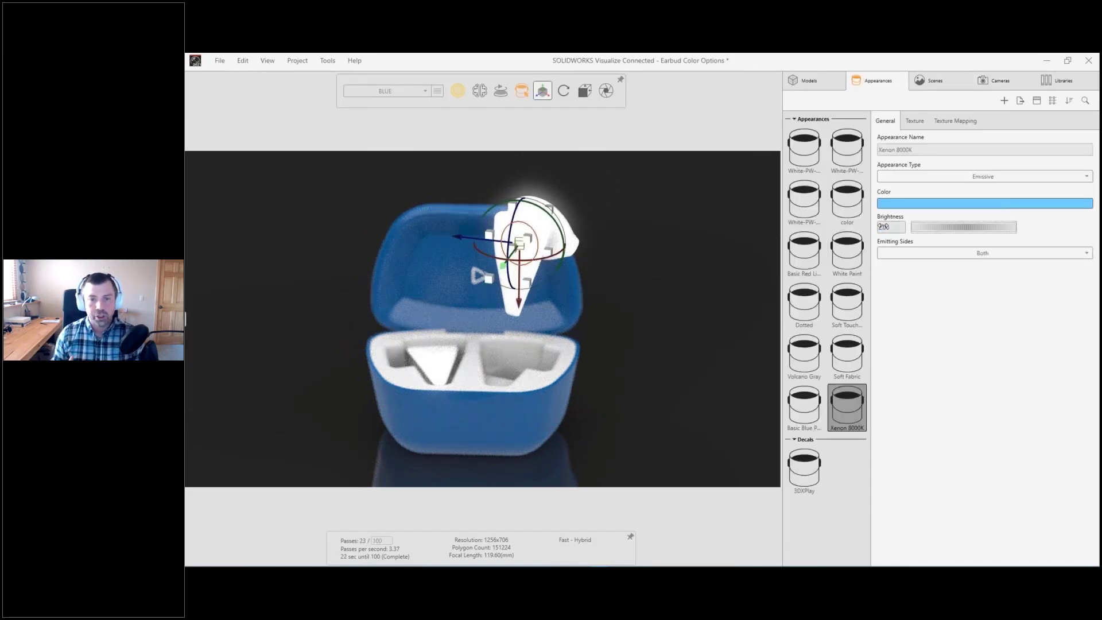
left_click(702, 237)
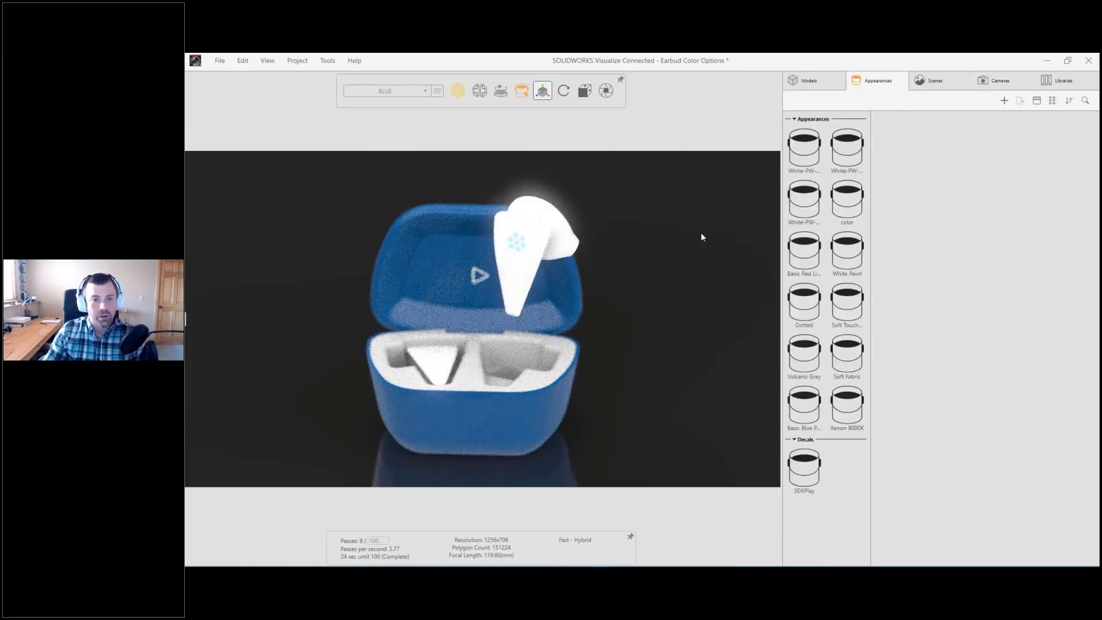
scroll(648, 267, "up", 3)
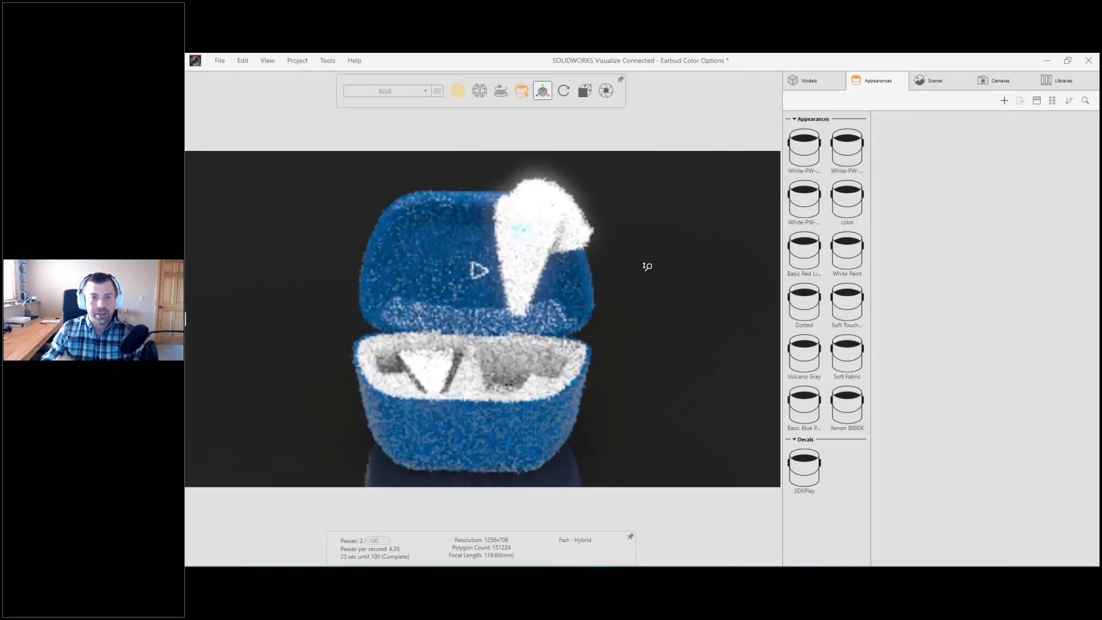
middle_click_drag(647, 266, 683, 261, "ctrl")
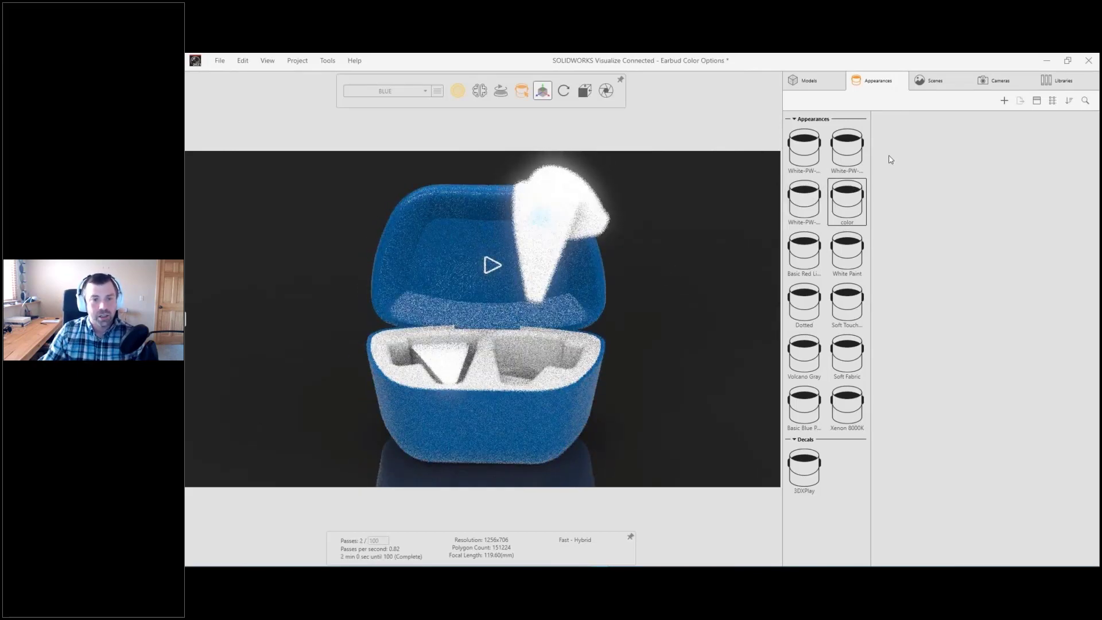
Step: Pick the raised earbud again as the camera's depth-of-field focal point
left_click(996, 80)
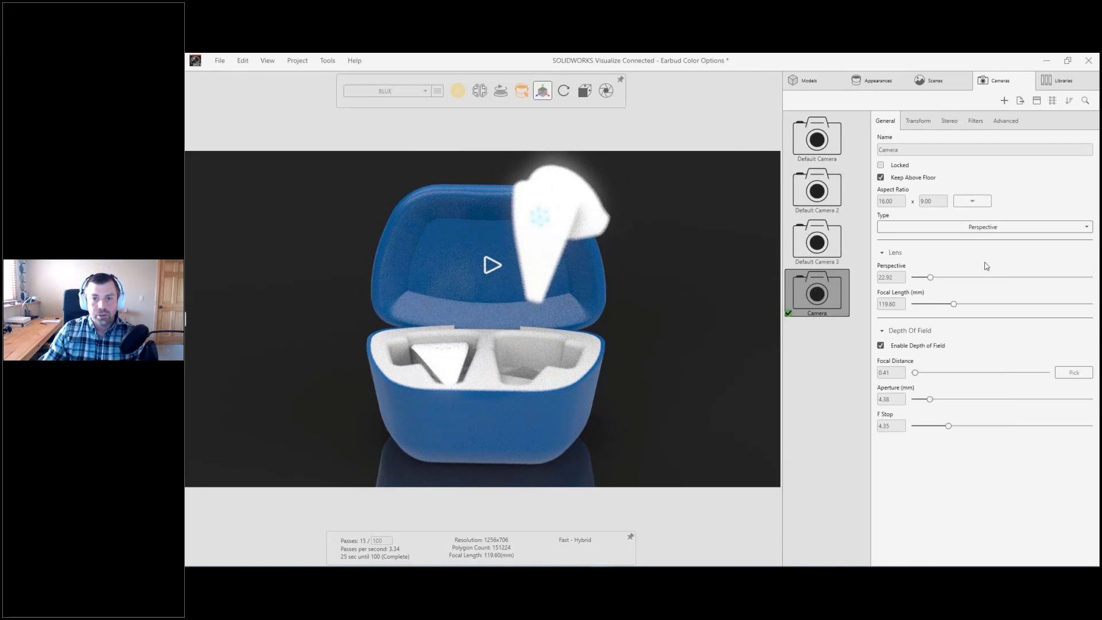
left_click(1073, 373)
left_click(553, 231)
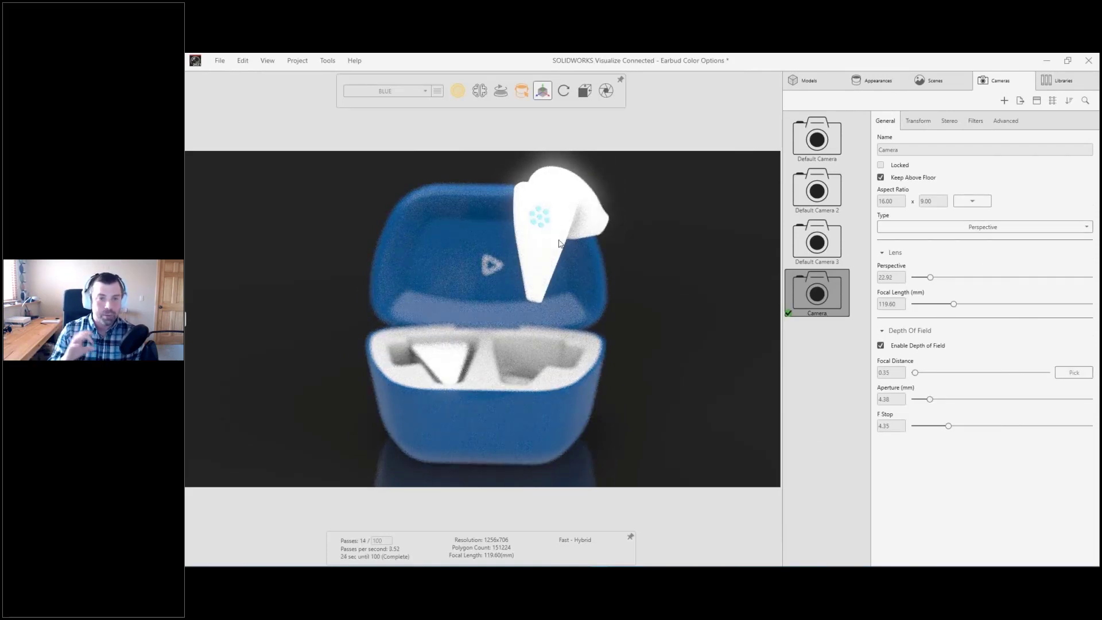
Step: Open the still-image render output settings, choose PNG as the image format and include the alpha channel
left_click(606, 96)
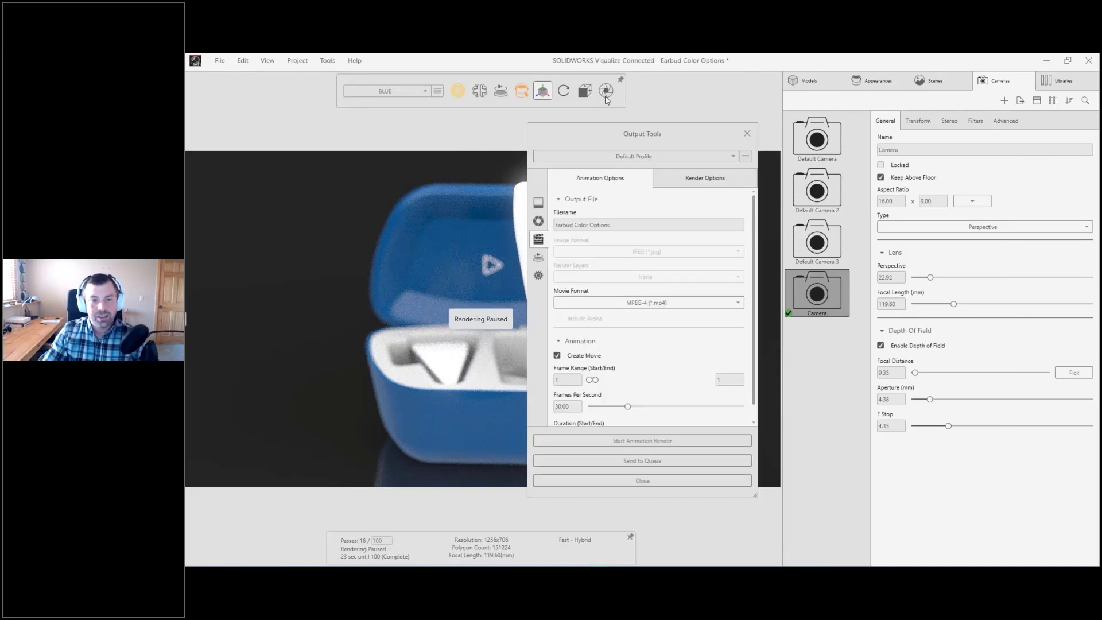
left_click(538, 221)
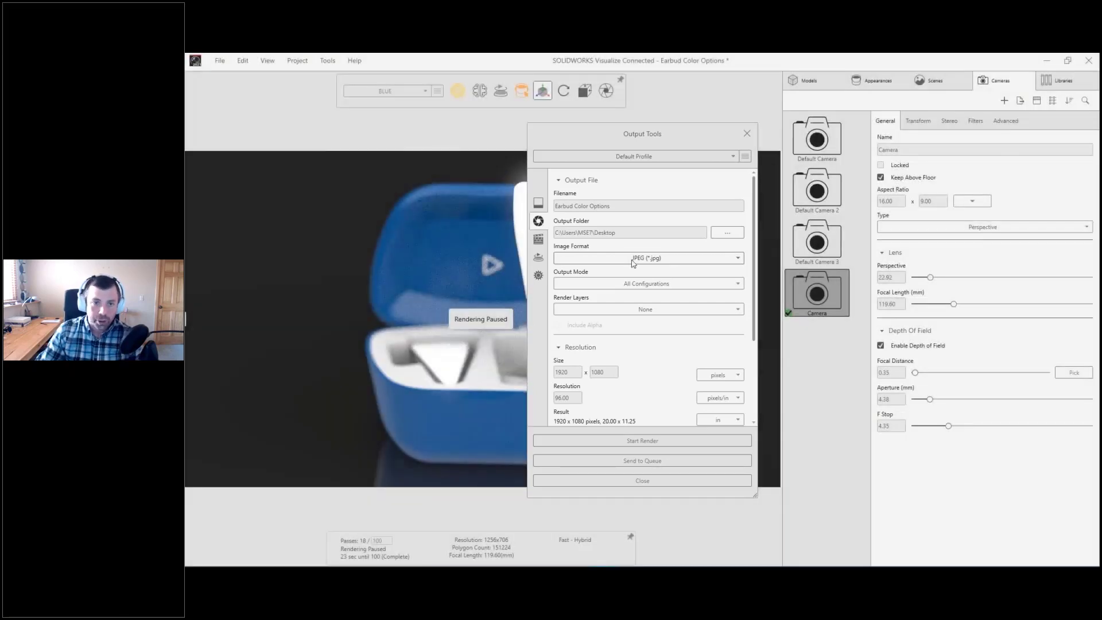
left_click(628, 259)
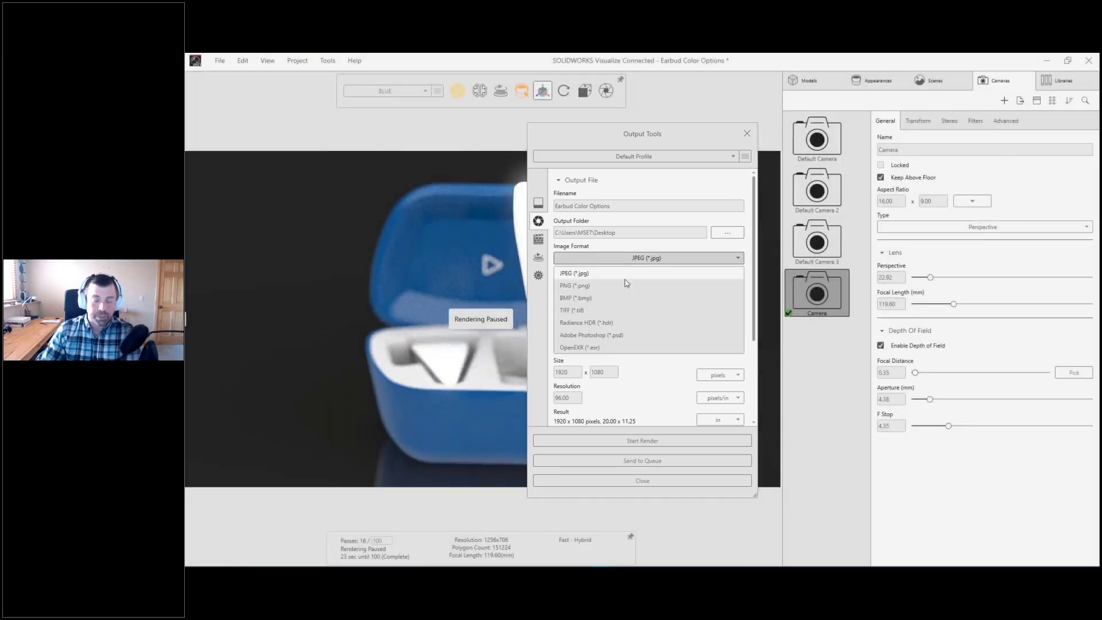
left_click(622, 286)
left_click(560, 326)
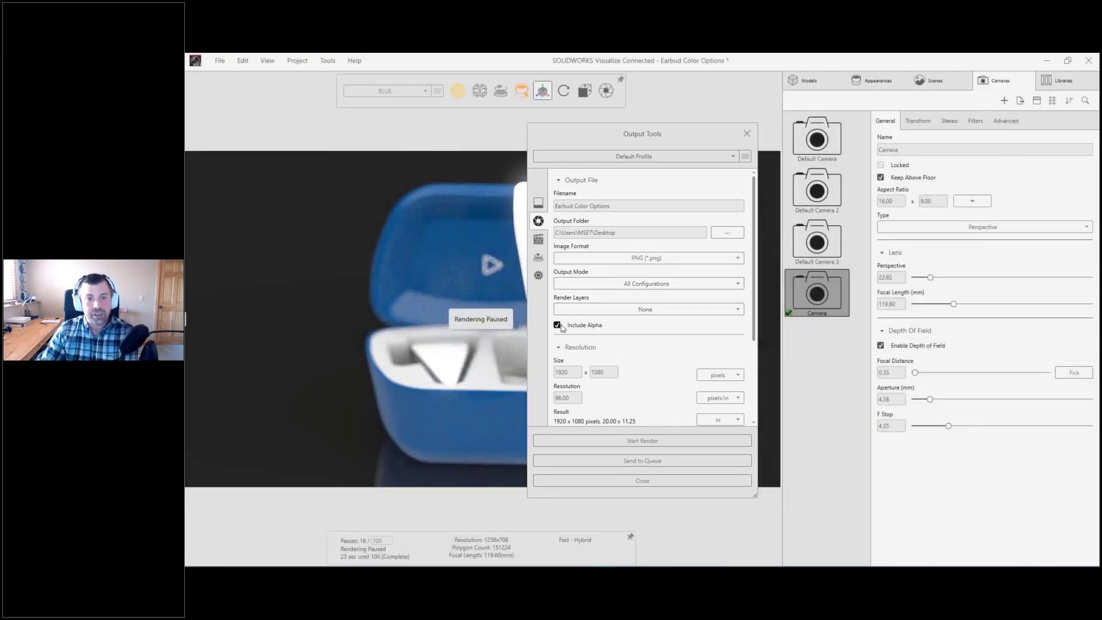
Step: Set the render output mode to All Configurations, send the job to the queue and minimize the queue window
left_click(646, 283)
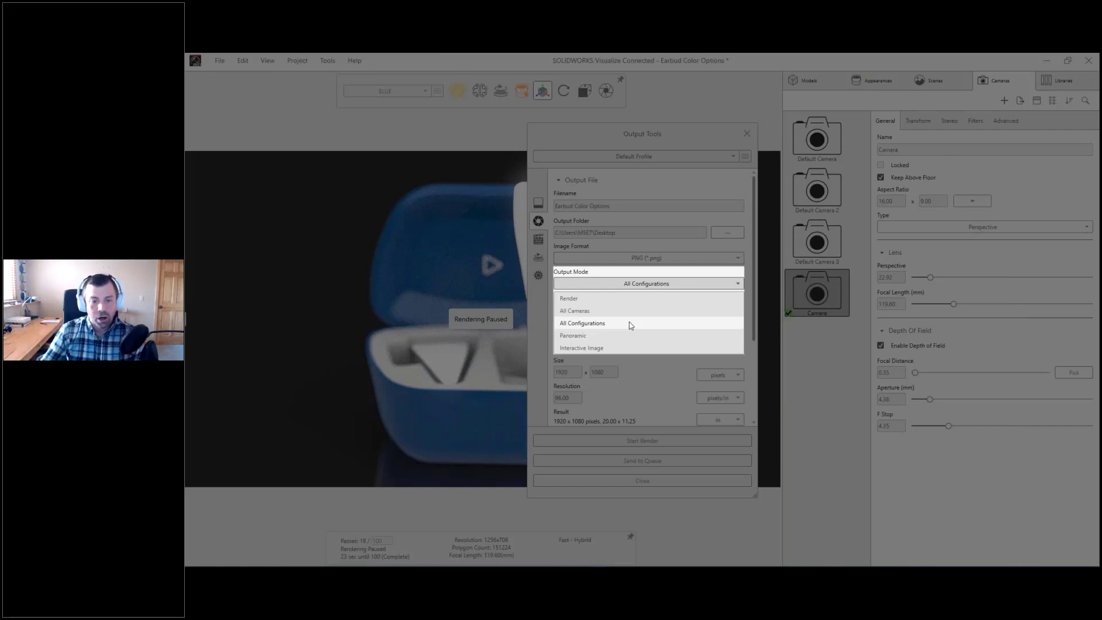
left_click(631, 324)
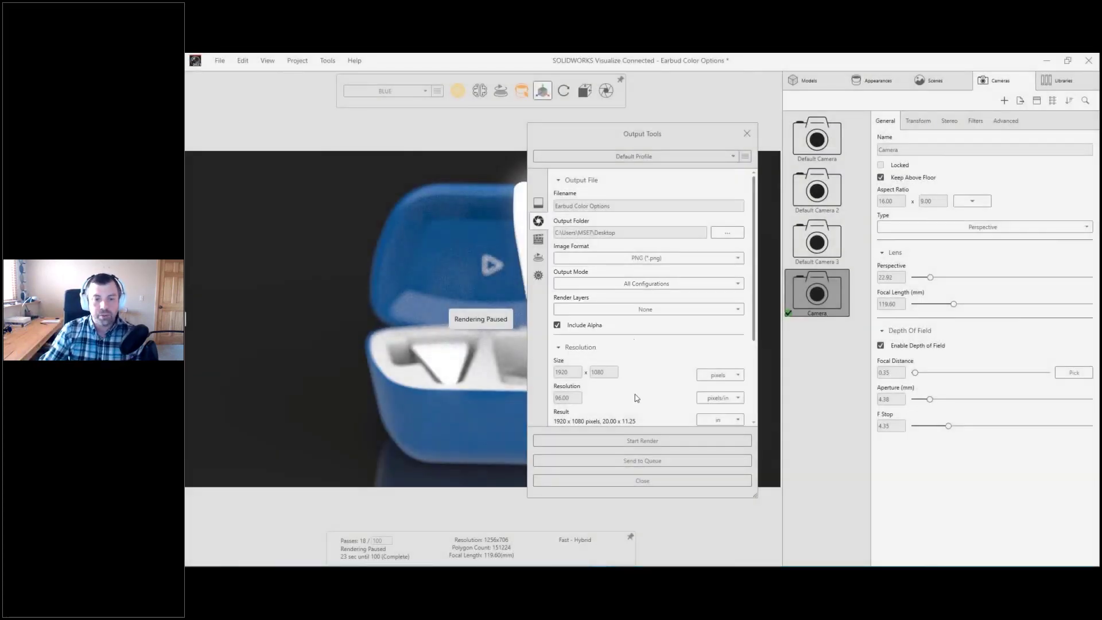
left_click(641, 461)
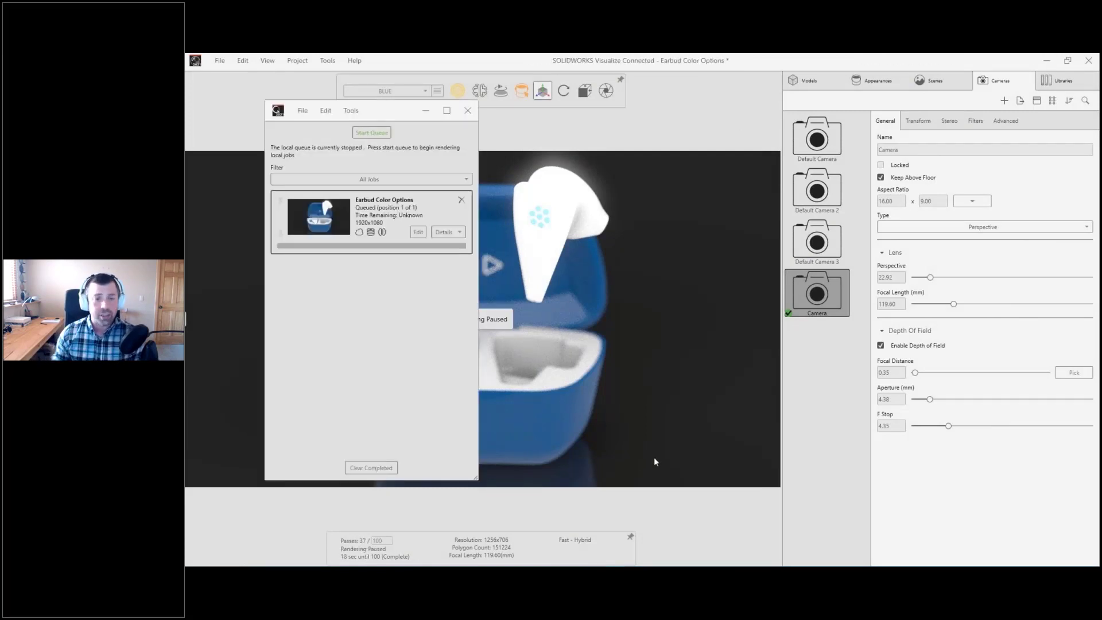
left_click(424, 112)
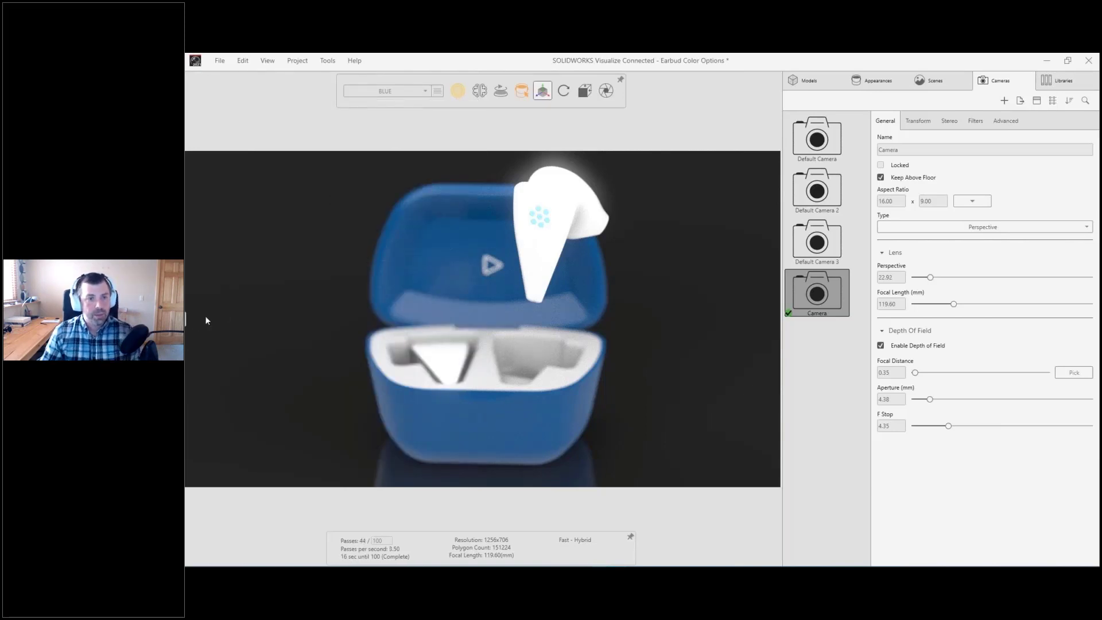
Step: Save Earbud Color Options to 3DEXPERIENCE as a new revision with a revision comment, then reserve it
left_click(186, 321)
right_click(291, 131)
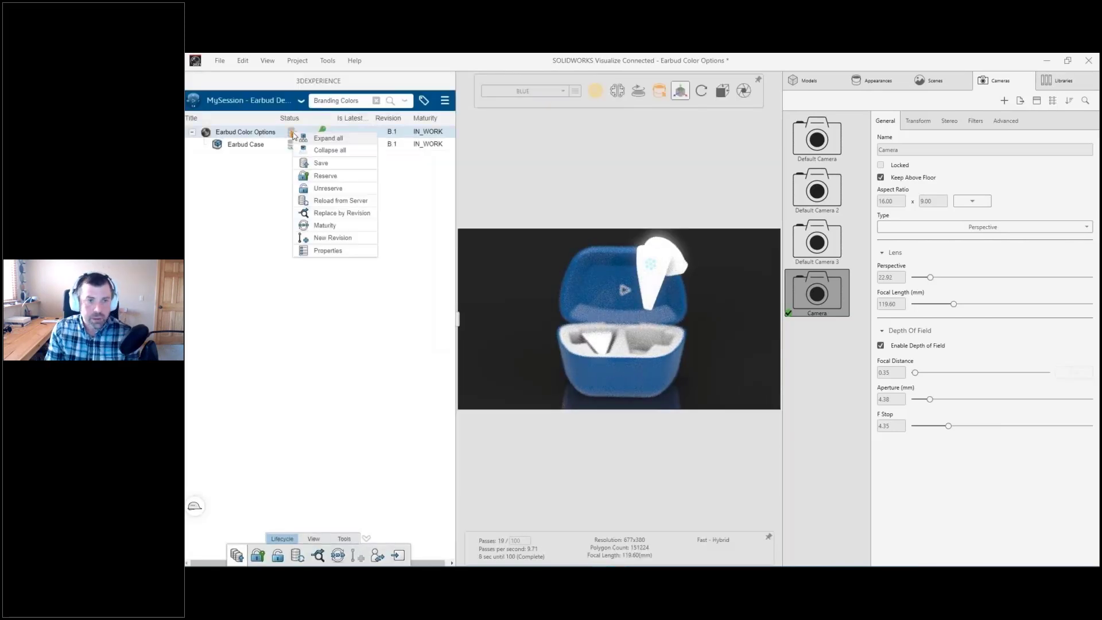
left_click(320, 163)
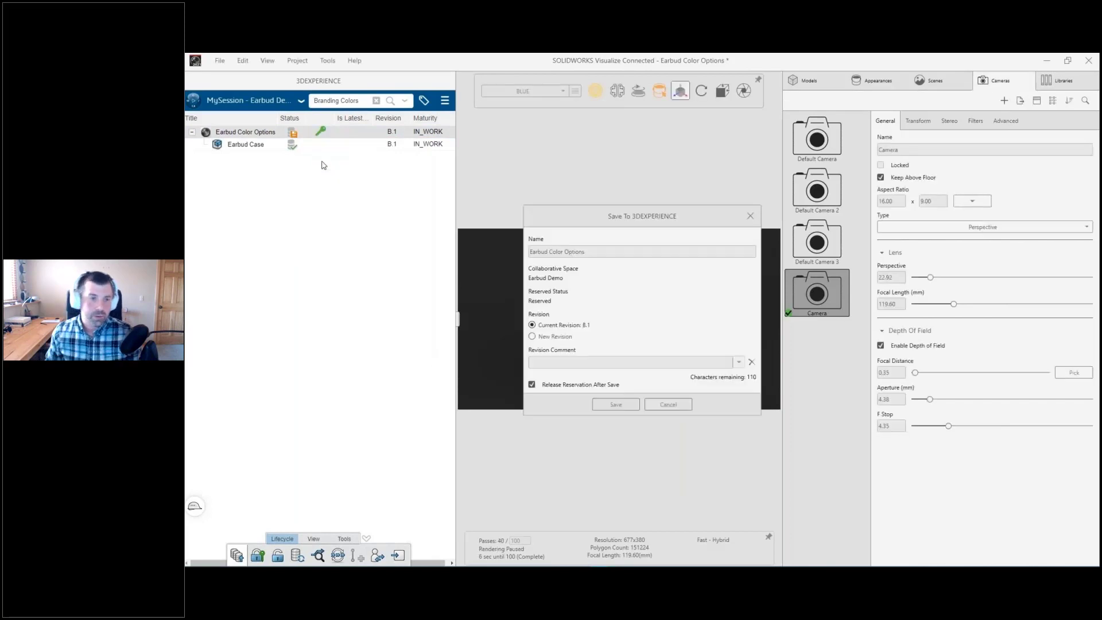
left_click(532, 336)
type("Updated Depth of Field")
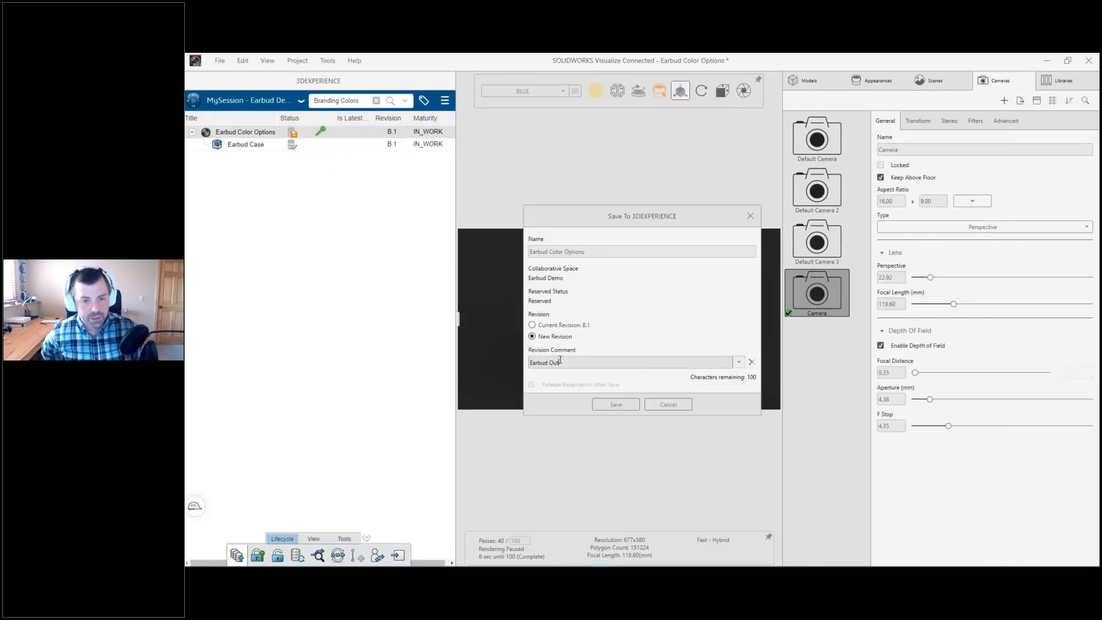
left_click(597, 399)
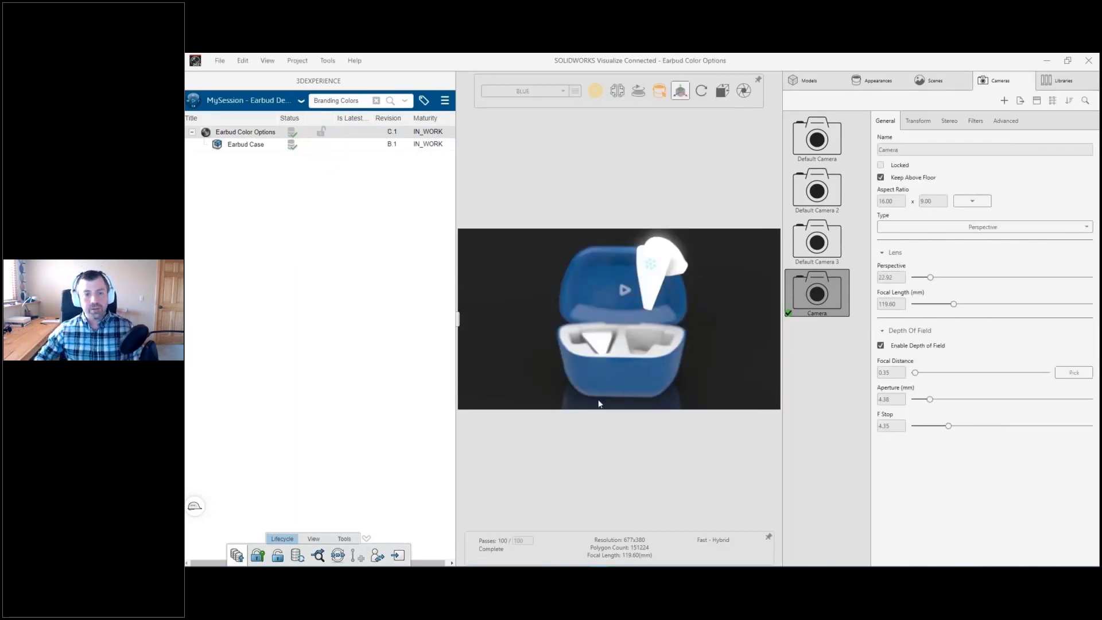
right_click(321, 133)
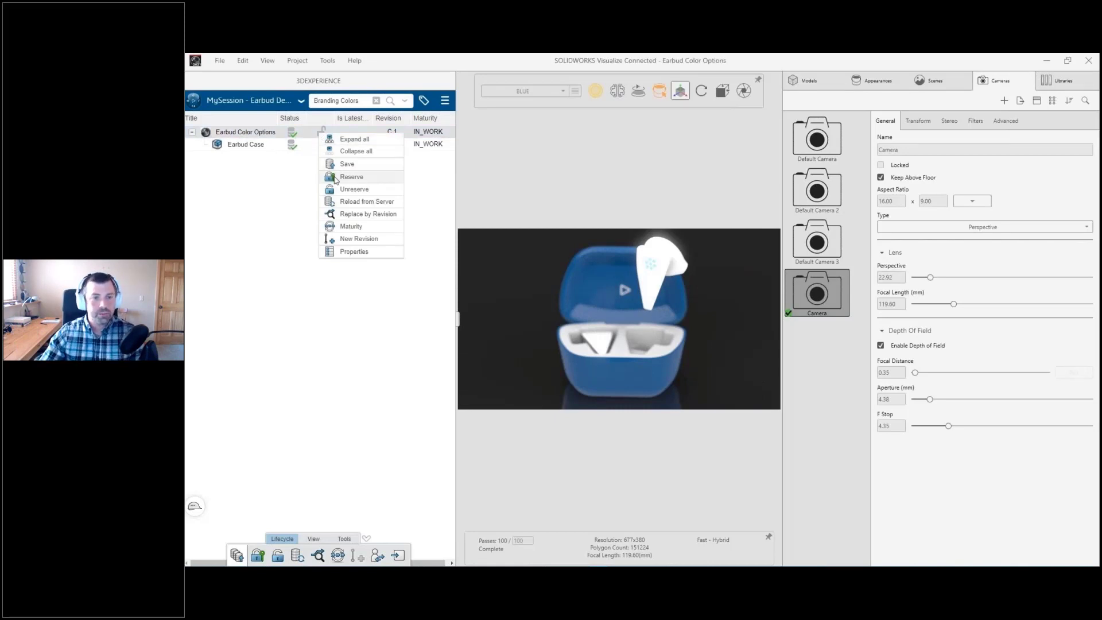
left_click(335, 178)
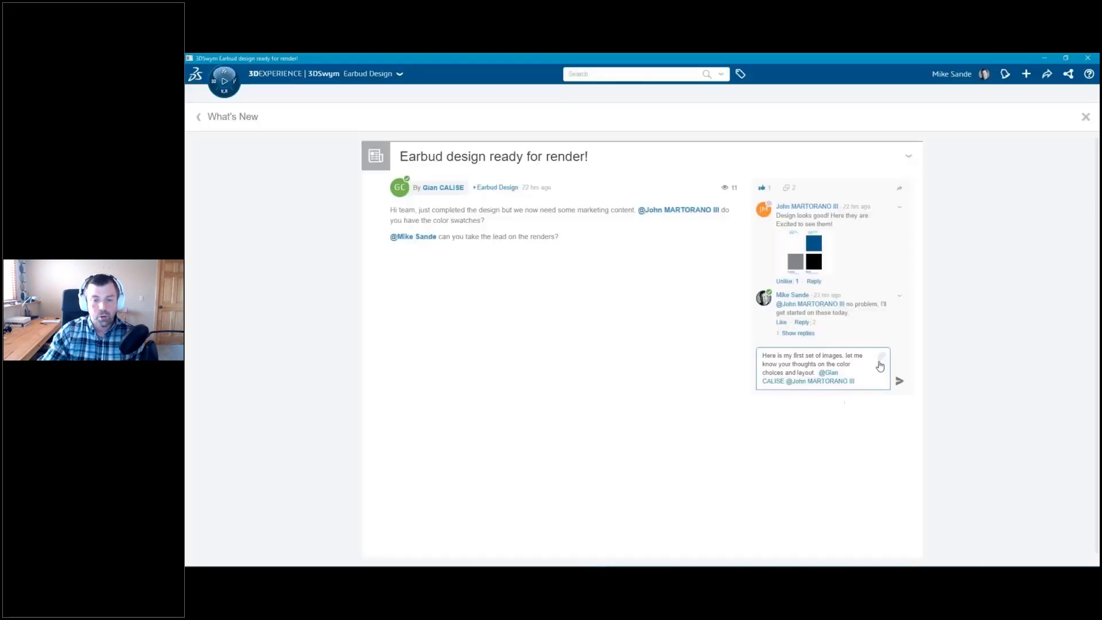
Step: In 3DSwym, attach the "EARBUD - Red Blue Grey Rendering" image to the feedback comment on "Earbud design ready for render!", post it and open the image
left_click(883, 358)
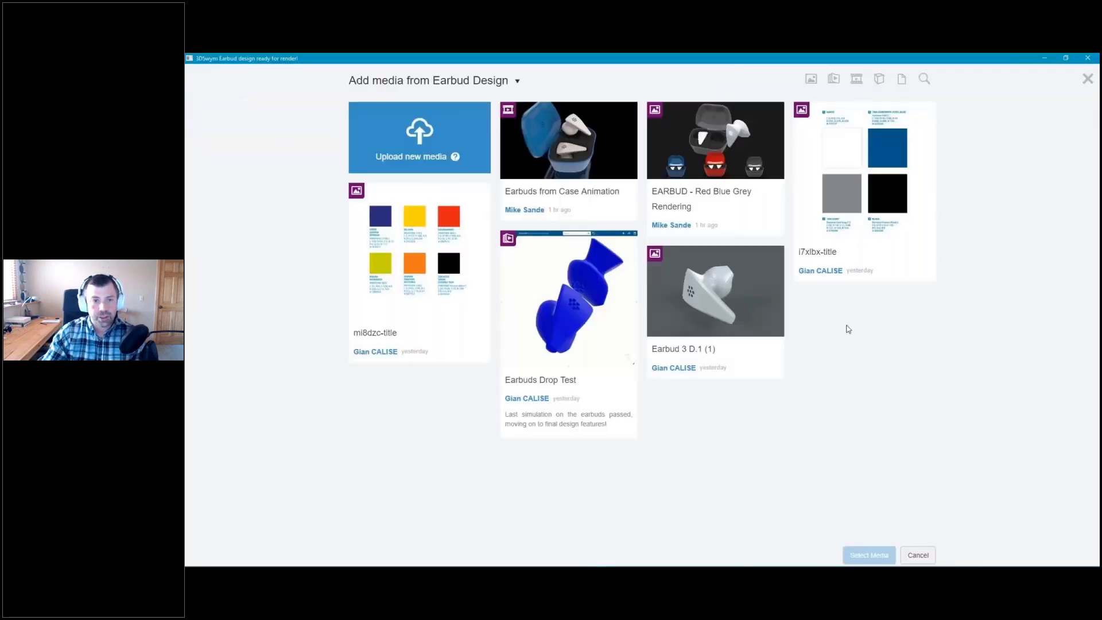
left_click(684, 177)
left_click(861, 555)
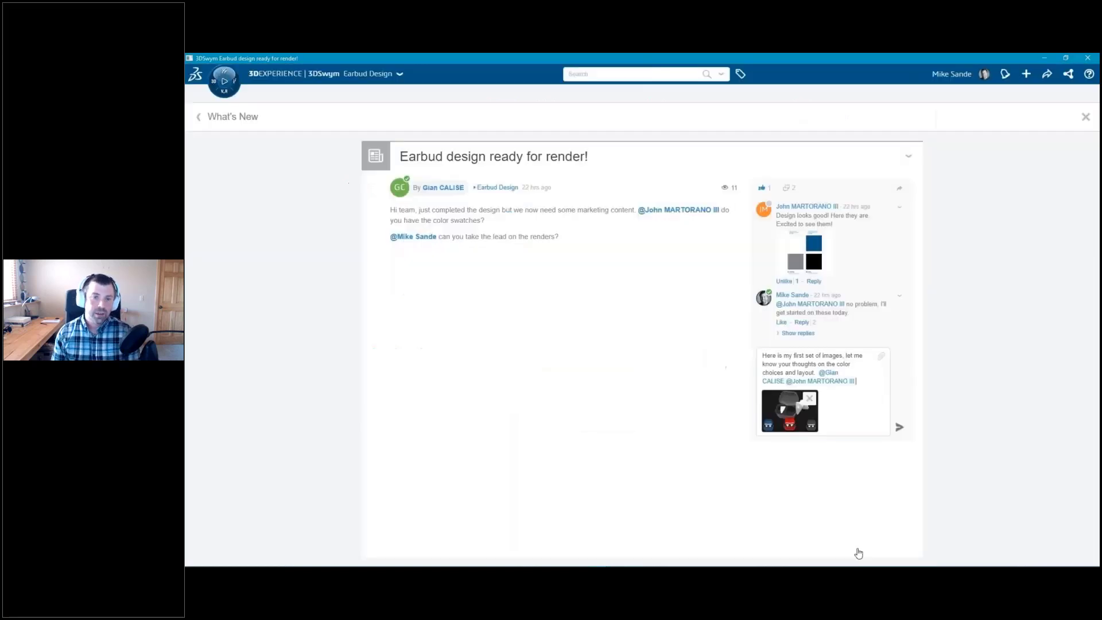
left_click(900, 430)
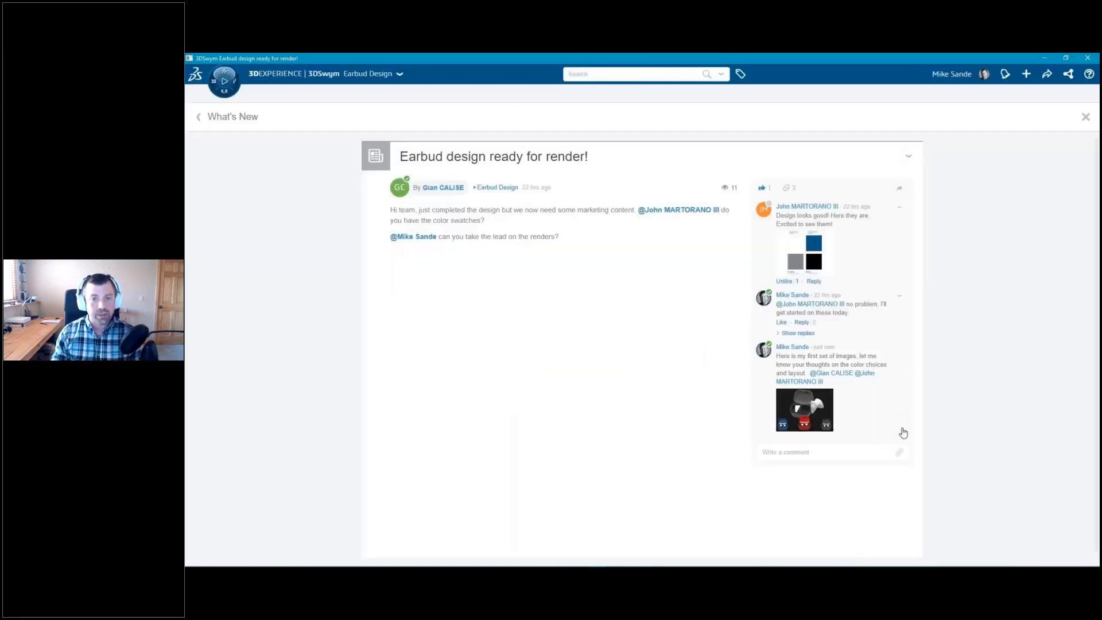
left_click(811, 419)
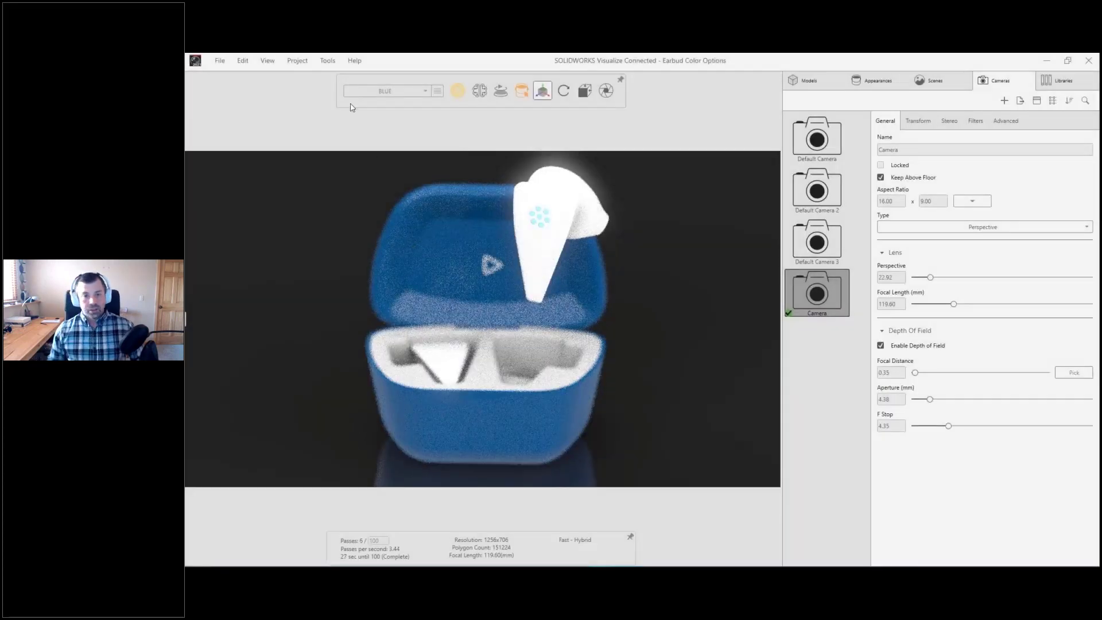
Step: Show the animation timeline in SOLIDWORKS Visualize and set the animation's end to about 9.3 seconds
left_click(268, 60)
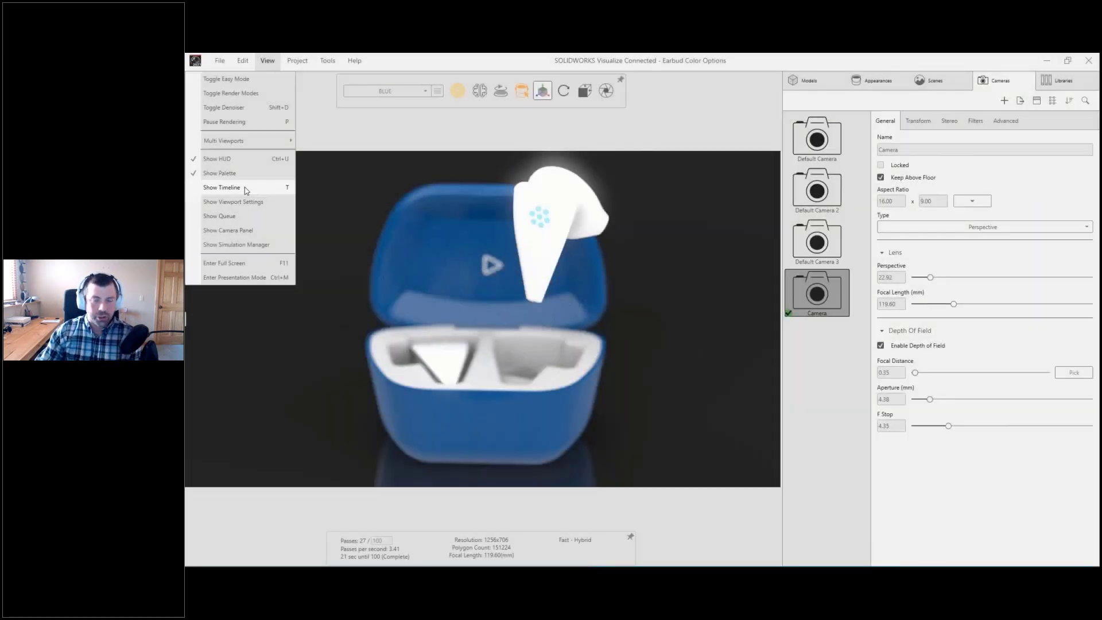
left_click(245, 189)
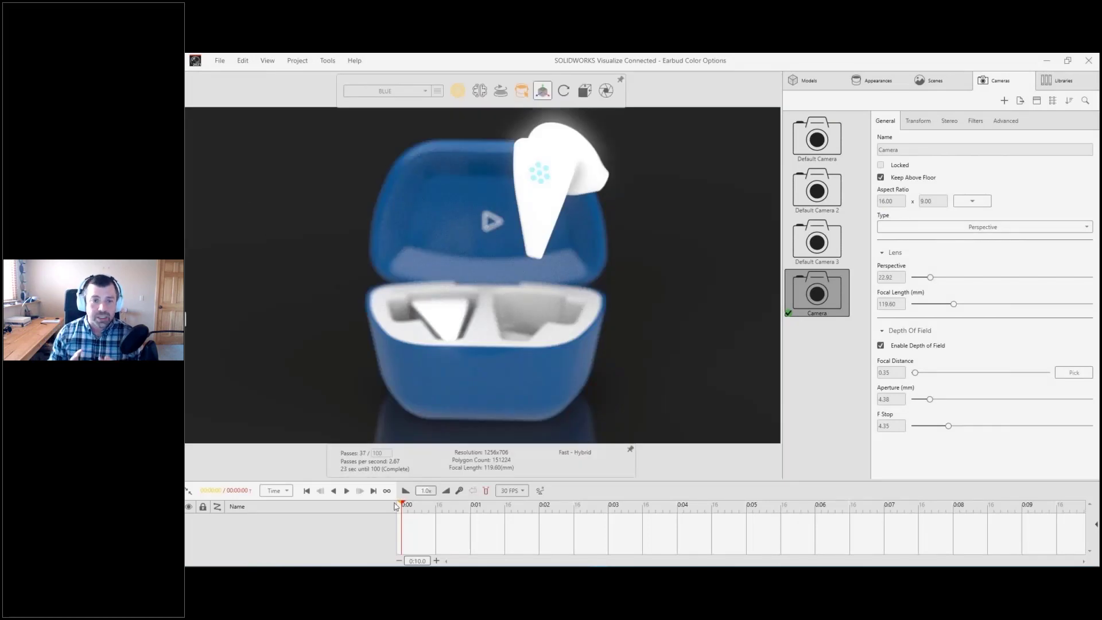
mouse_move(403, 503)
left_mouse_down()
mouse_move(618, 523)
mouse_move(1047, 515)
left_mouse_up()
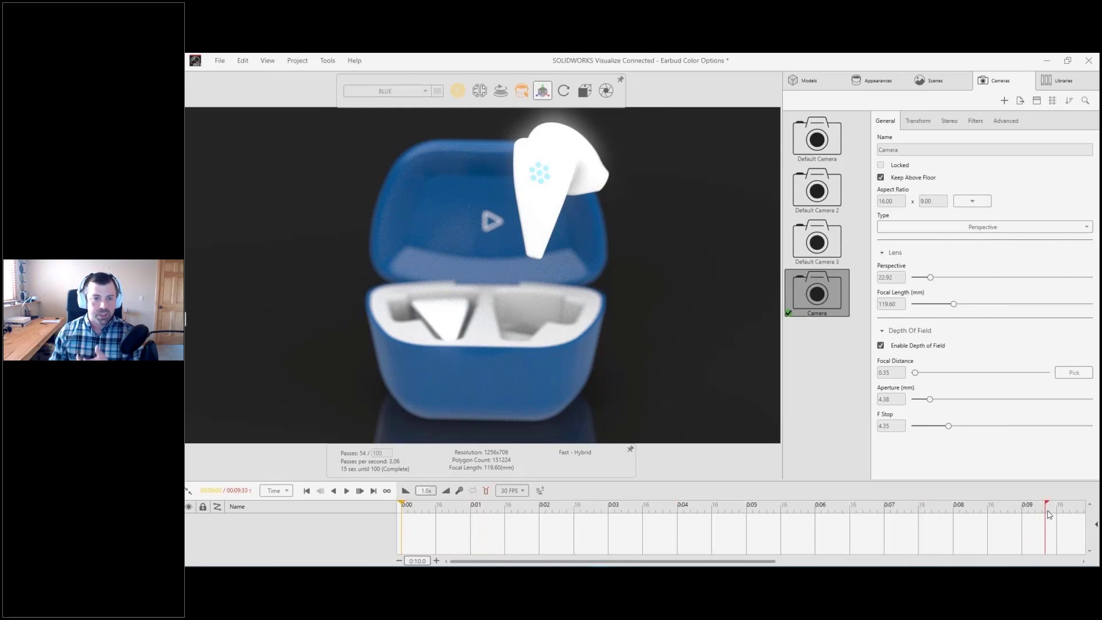
Step: Add a keyframe for the raised earbud's current position at 7 seconds on the timeline
left_click(840, 520)
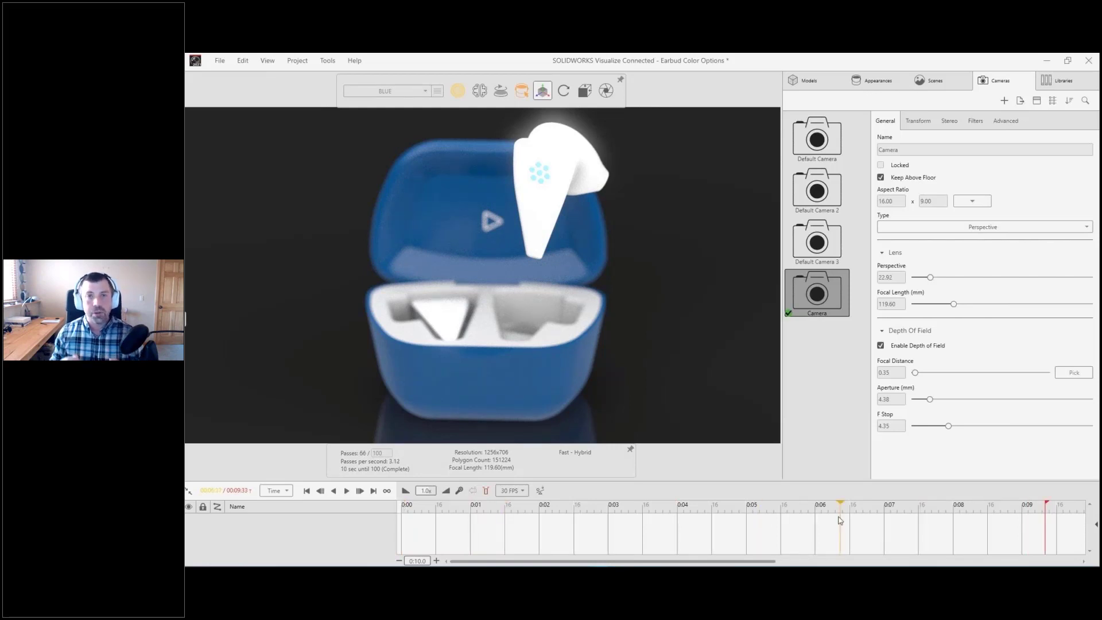
left_click_drag(839, 520, 885, 521)
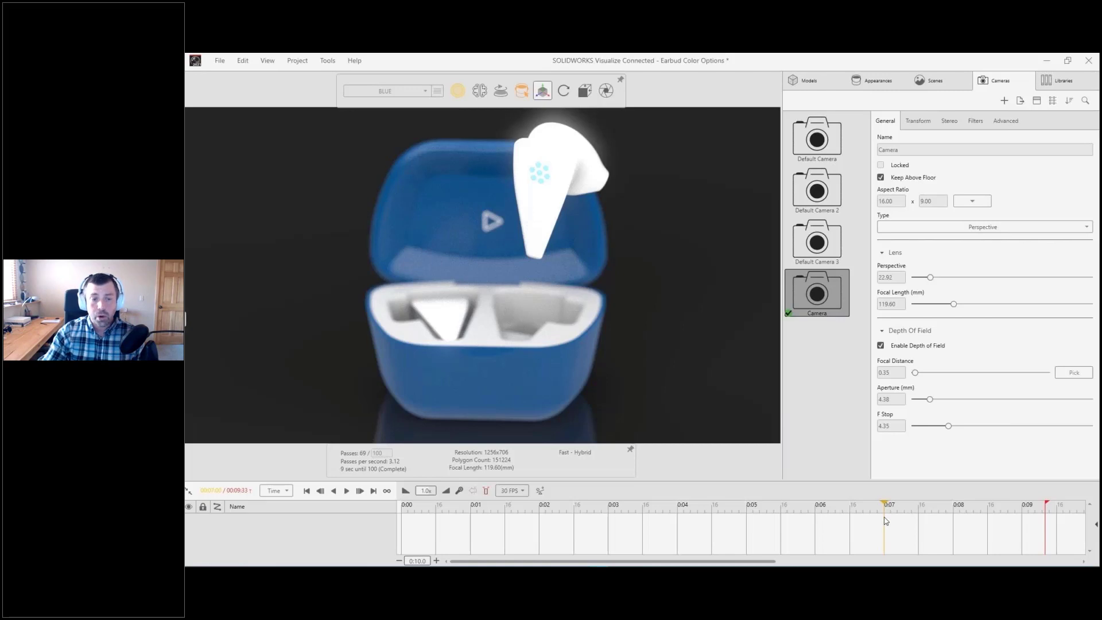
right_click(584, 257)
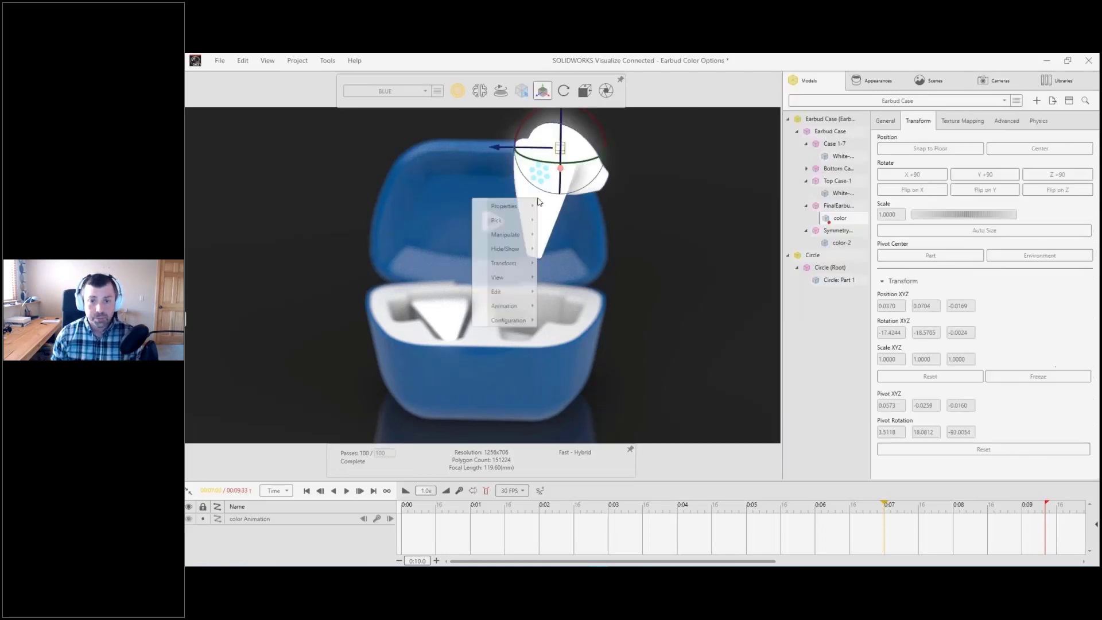
mouse_move(504, 306)
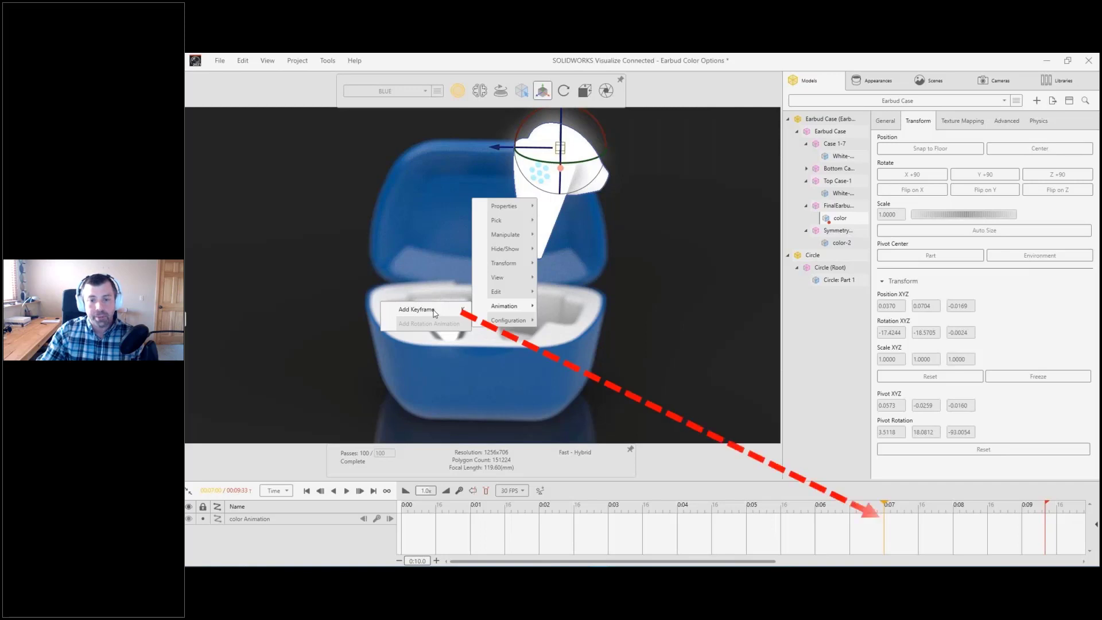
left_click(435, 313)
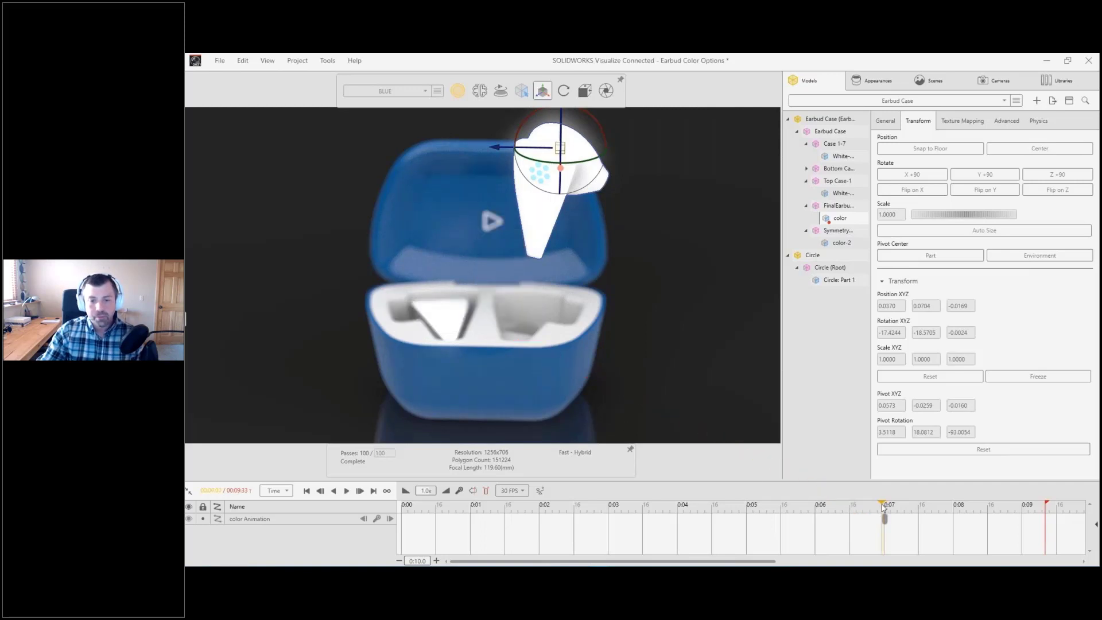
Step: Add a keyframe for the open case lid at about 4.8 seconds
right_click(466, 235)
mouse_move(430, 343)
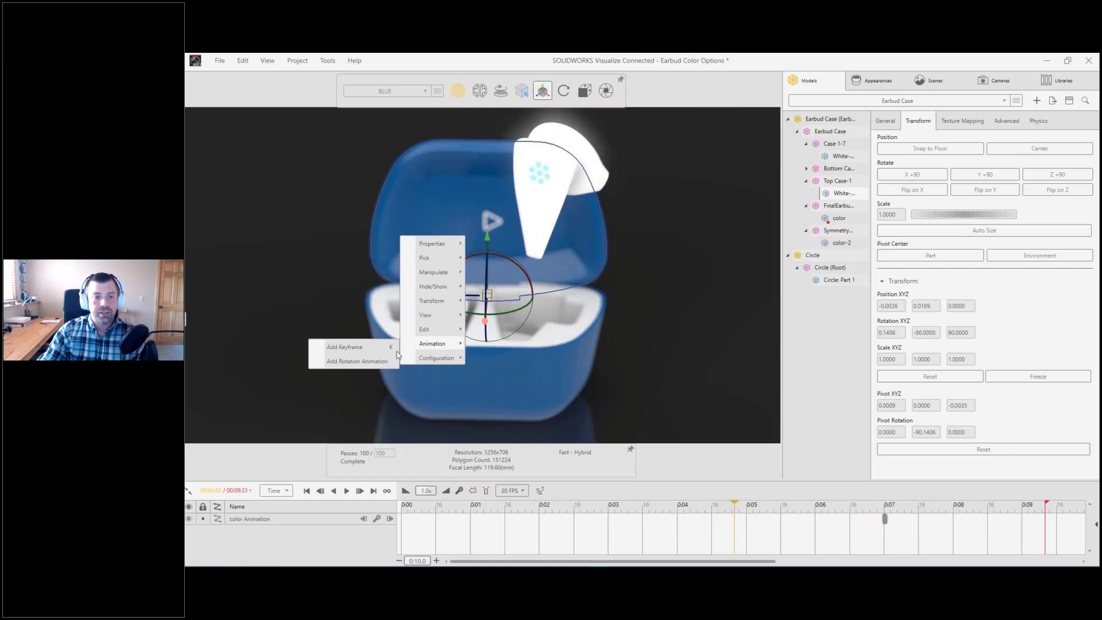
left_click(358, 347)
Step: At about 1.9 seconds on the timeline, reset the case lid's transform so the lid starts closed
left_click(562, 515)
left_click_drag(563, 515, 533, 515)
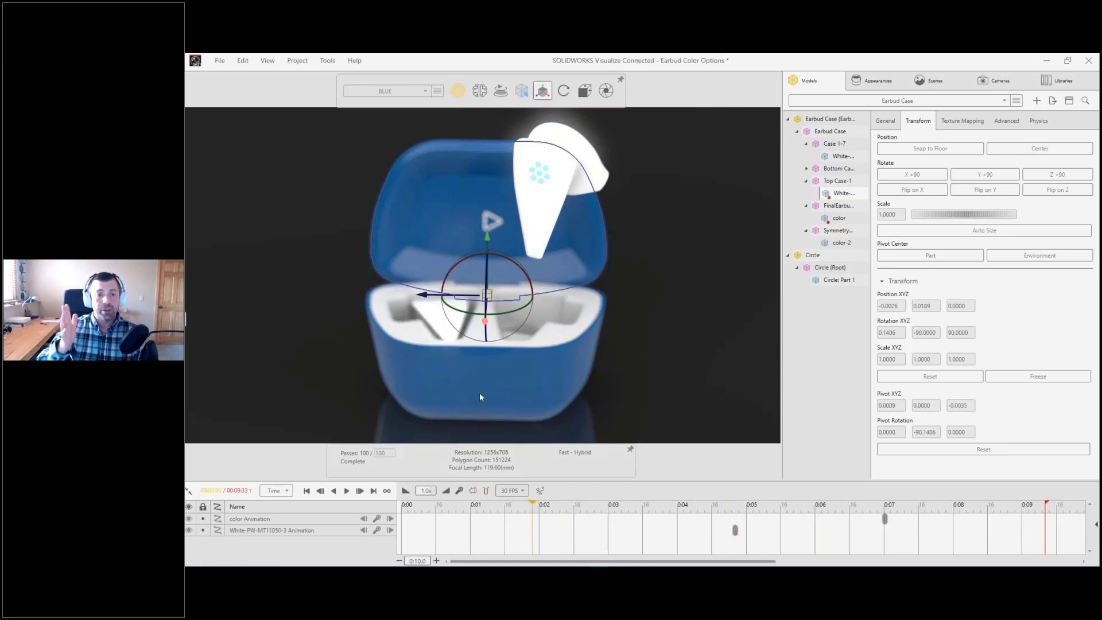
left_click(336, 272)
left_click_drag(341, 266, 488, 231)
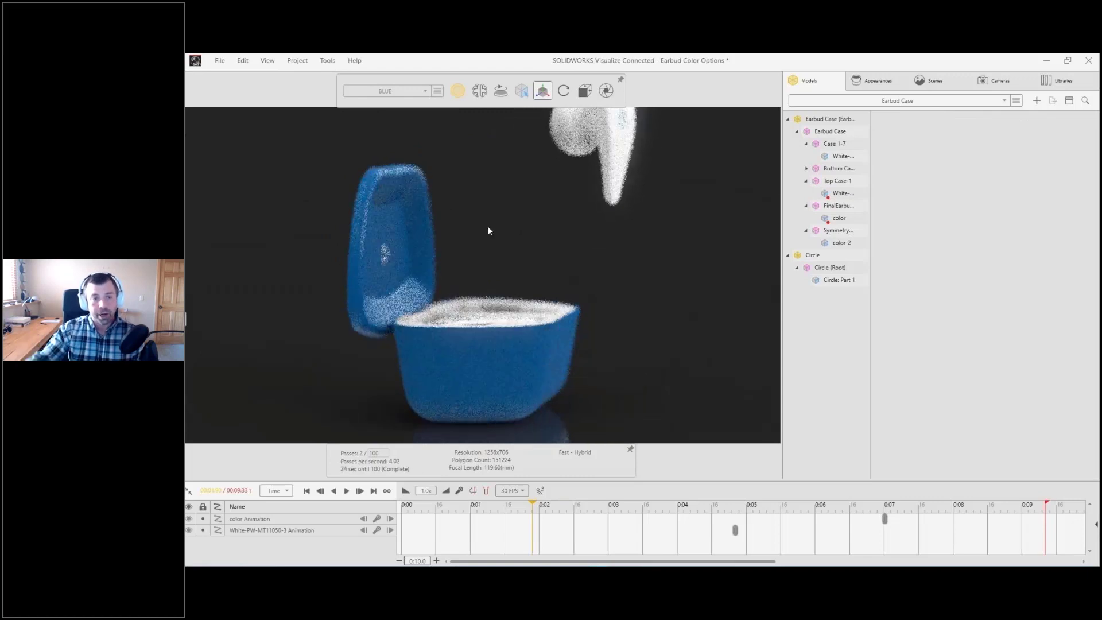
left_click(408, 219)
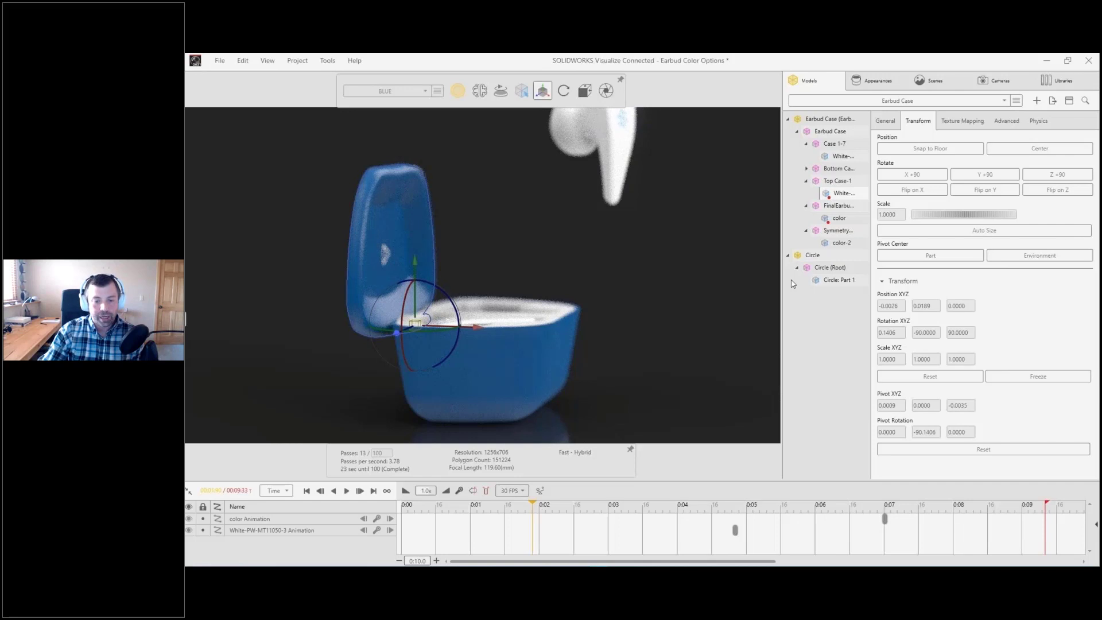
left_click(956, 380)
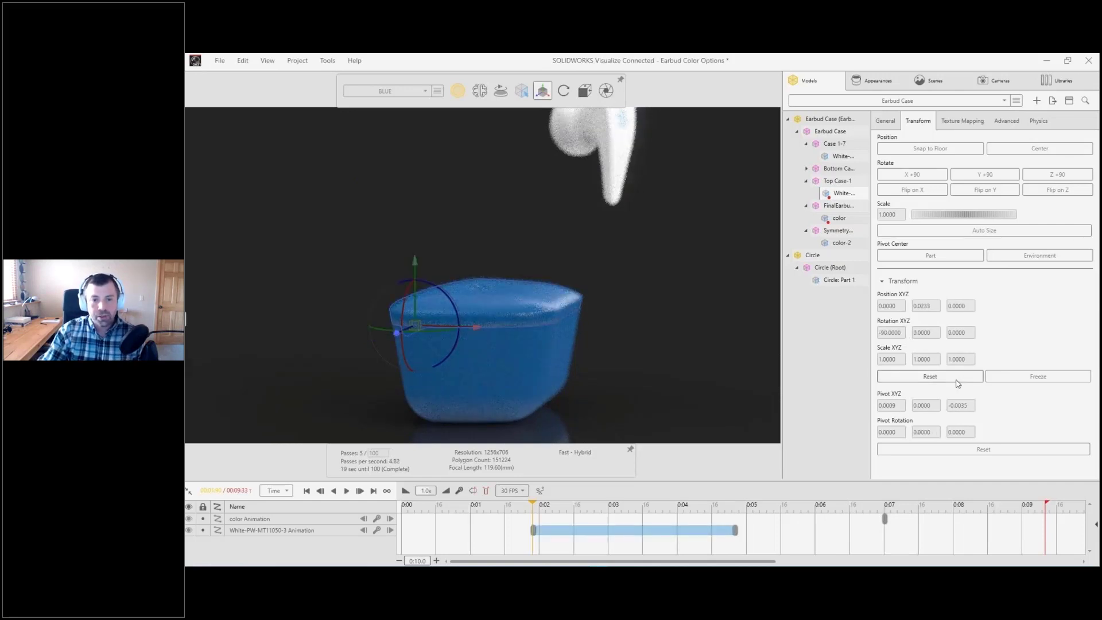
Step: Preview the lid's opening motion, then at 3 seconds reset the raised earbud's transform so it starts inside the case
left_click(586, 506)
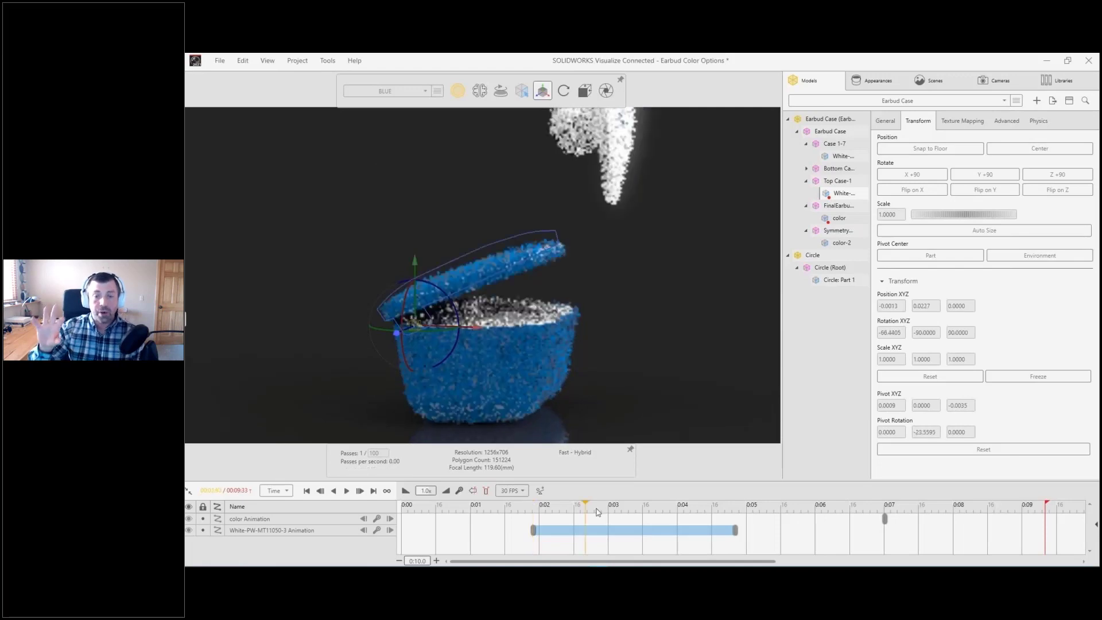
left_click(736, 512)
left_click_drag(603, 510, 608, 511)
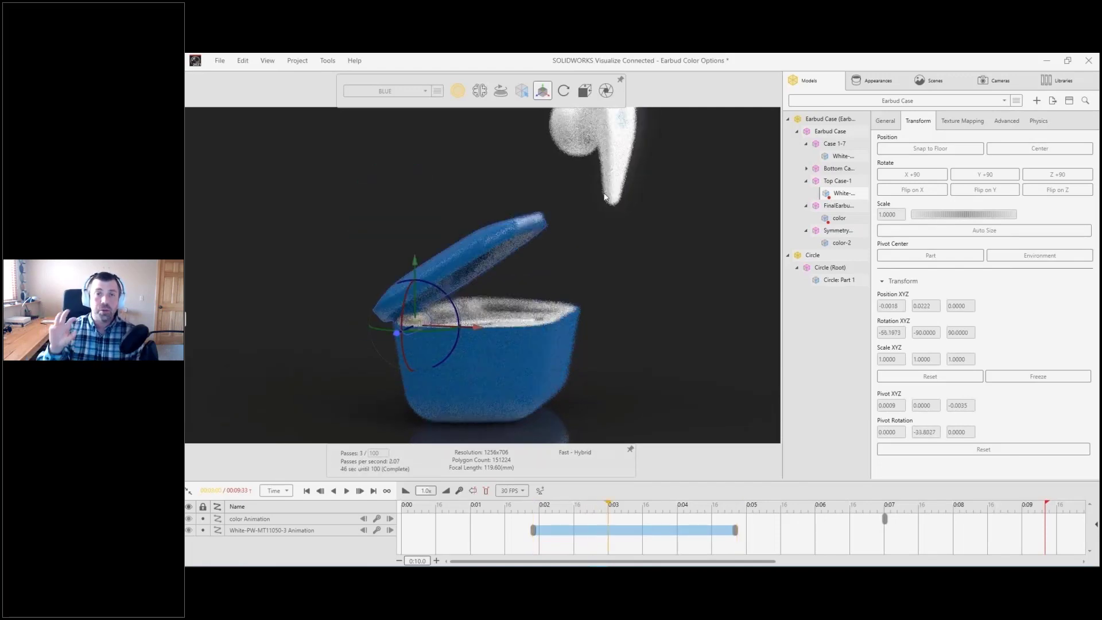
left_click(839, 218)
left_click(929, 380)
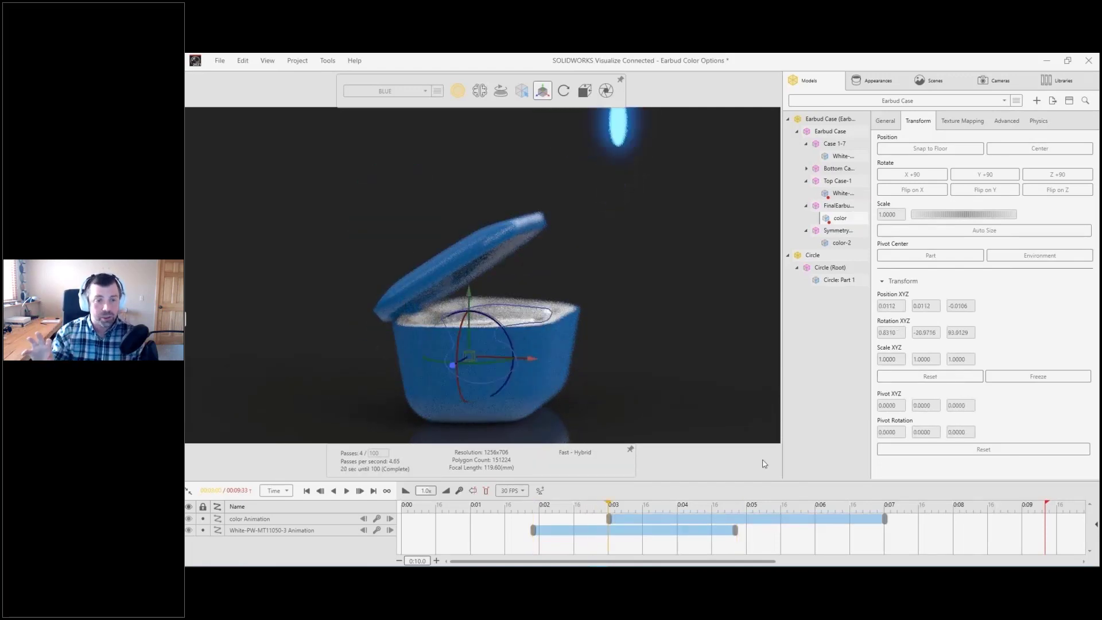
Step: Return the timeline to 7 seconds and disable depth of field on the active camera
left_click_drag(609, 507, 889, 501)
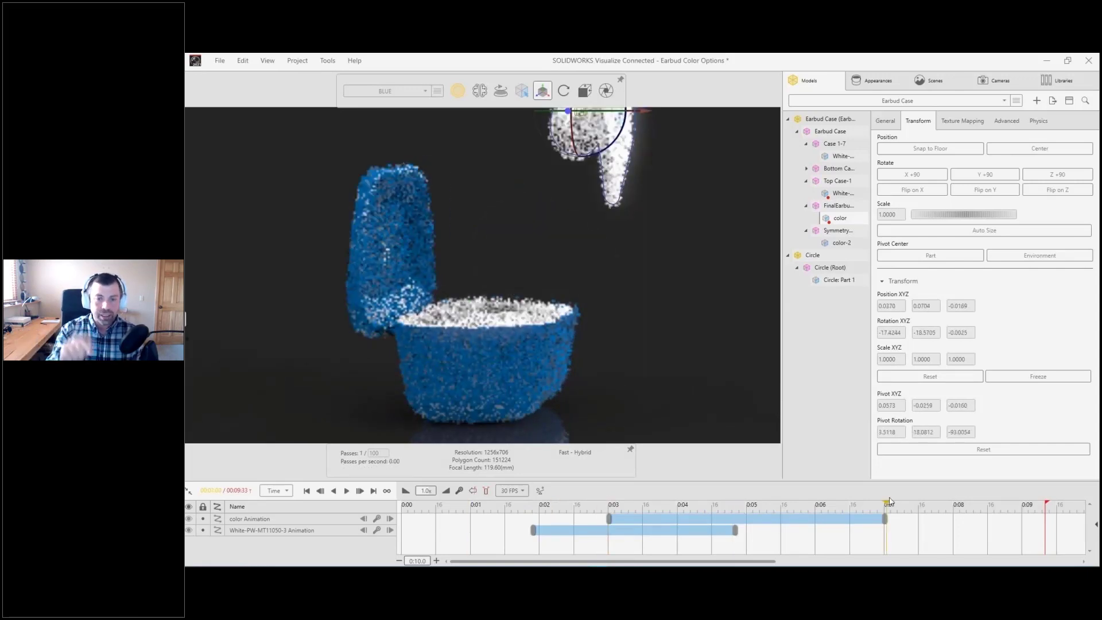
middle_click_drag(657, 166, 657, 228)
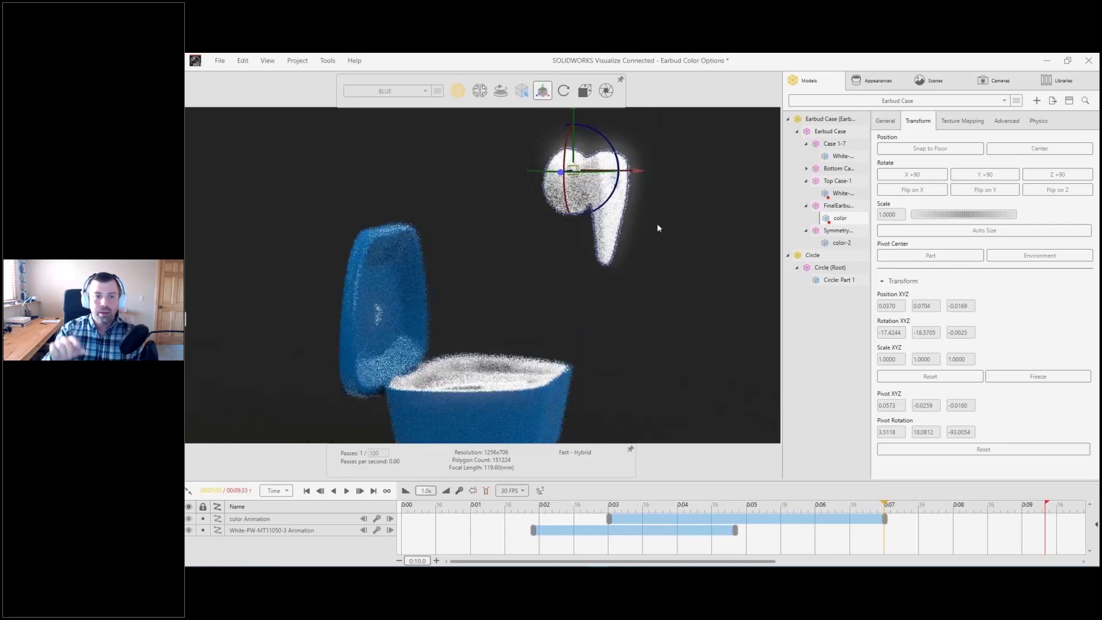
left_click(995, 80)
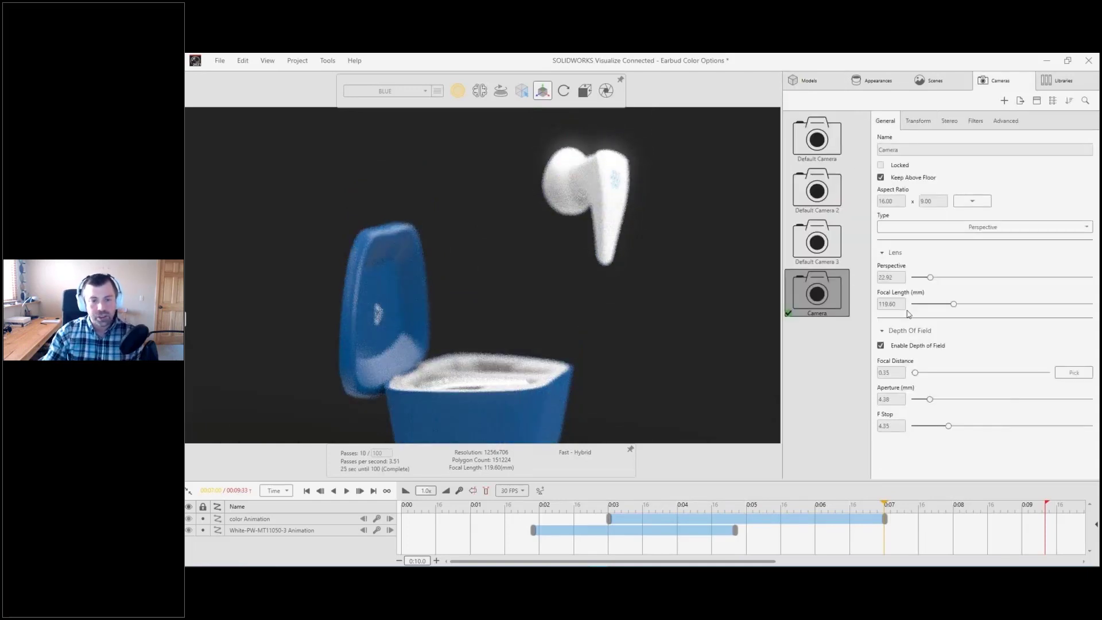
left_click(880, 345)
Step: Add a keyframe for the glowing circle on the earbud at about 7.1 seconds on the timeline
left_click_drag(517, 131, 666, 282)
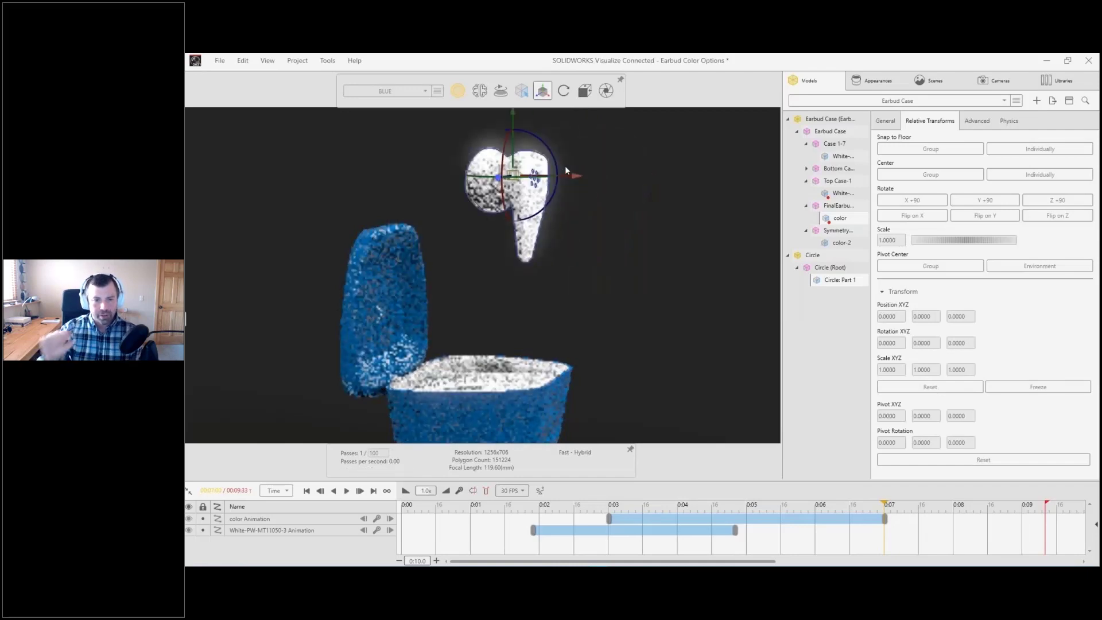
scroll(587, 267, "down", 2)
middle_click_drag(586, 268, 534, 284)
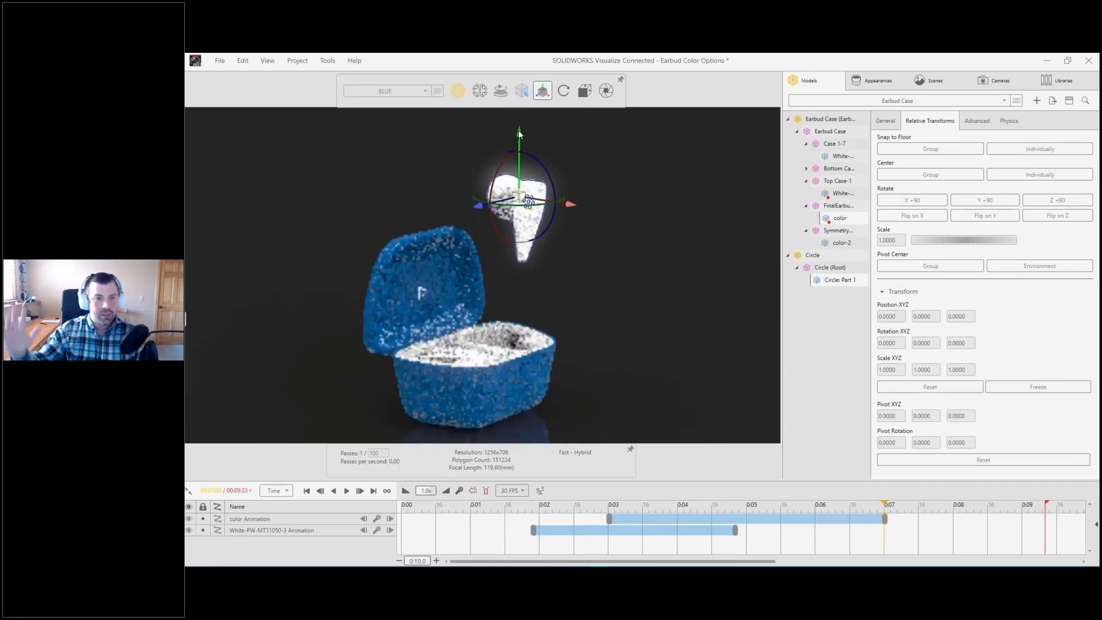
key("Escape")
left_click_drag(498, 508, 757, 499)
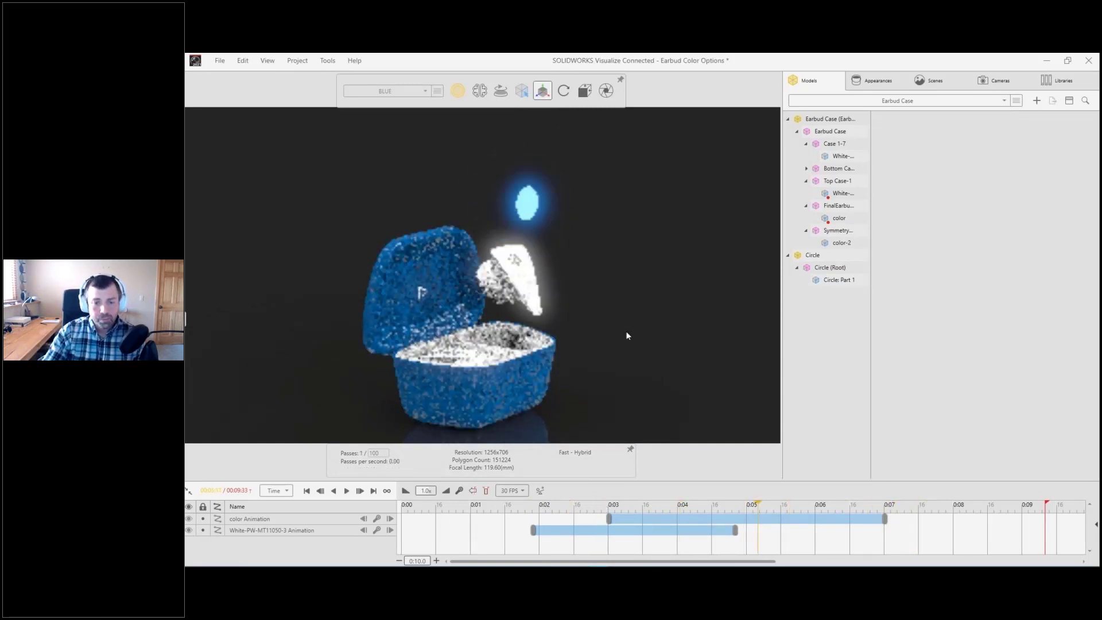
left_click(535, 214)
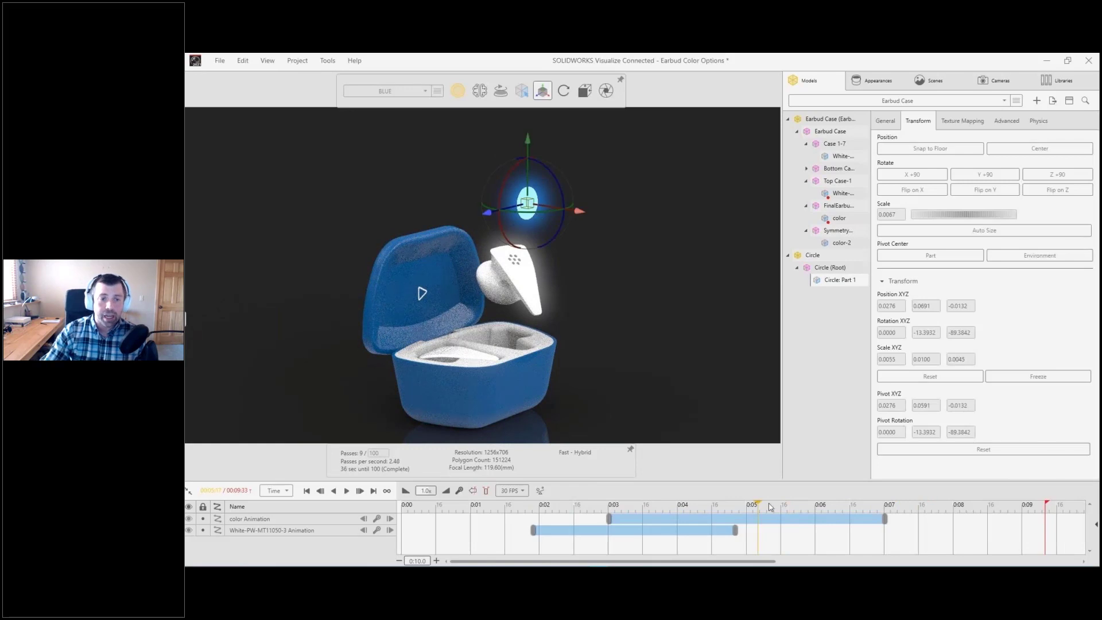
left_click(893, 506)
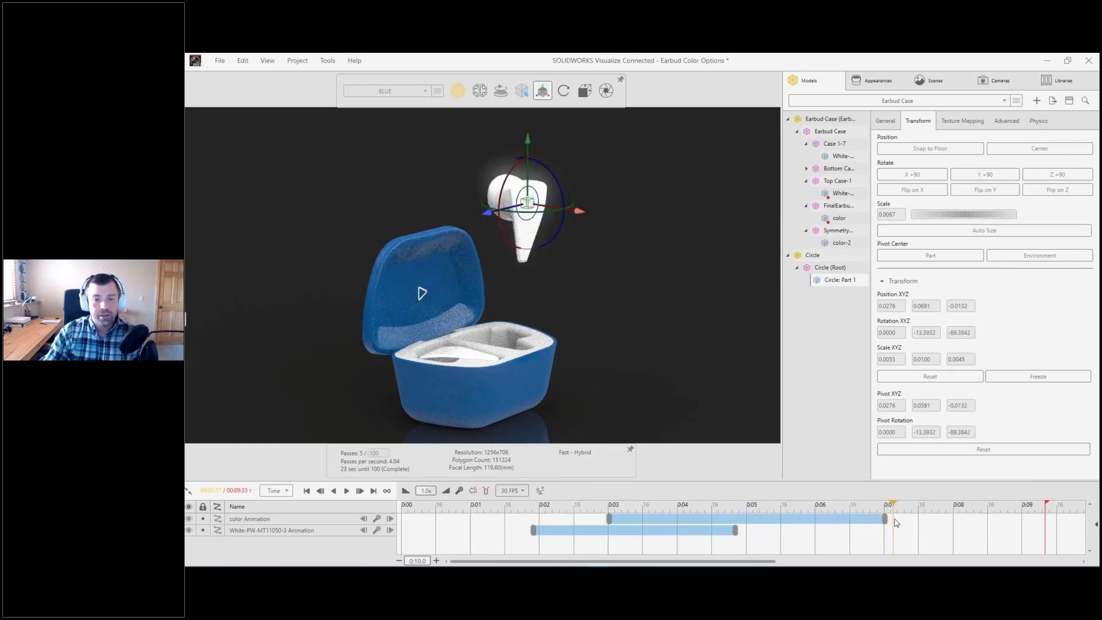
key("ctrl+k")
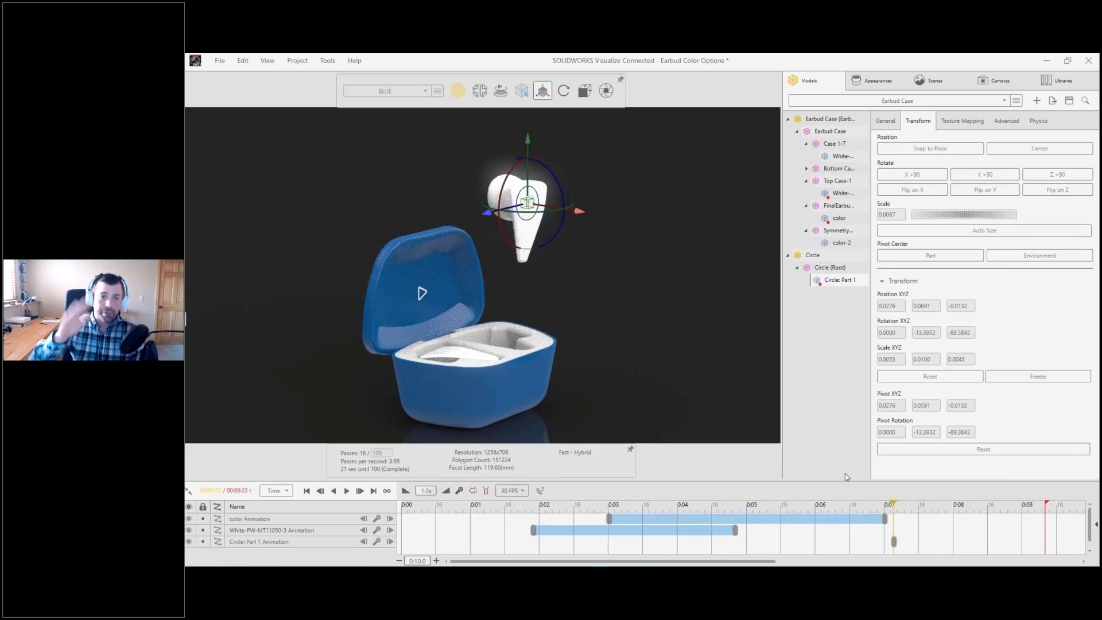
Step: Animate the circle's opacity between about 7.1 and 7.3 seconds, ending at an opacity of 1.00
left_click_drag(887, 478, 896, 439)
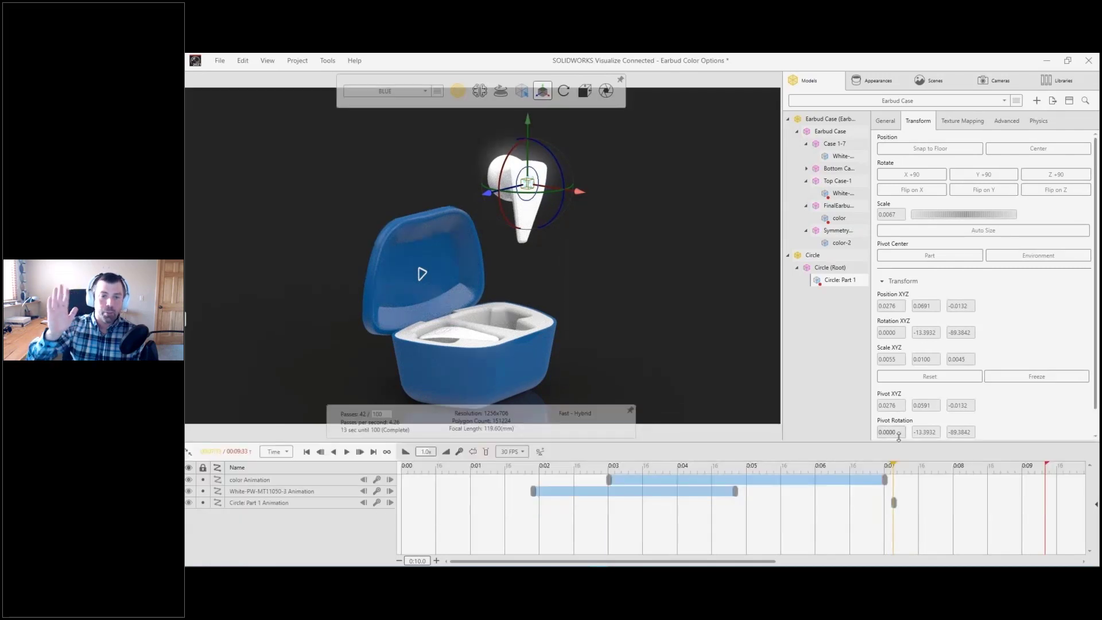
left_click(885, 124)
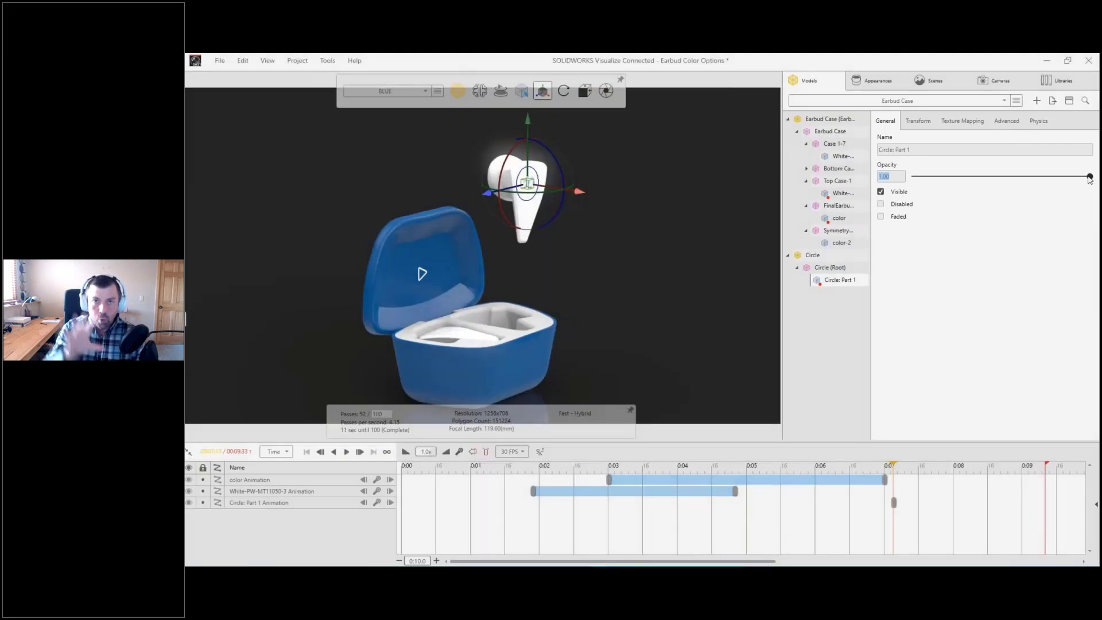
mouse_move(1086, 177)
left_mouse_down()
mouse_move(912, 177)
mouse_move(1089, 176)
left_mouse_up()
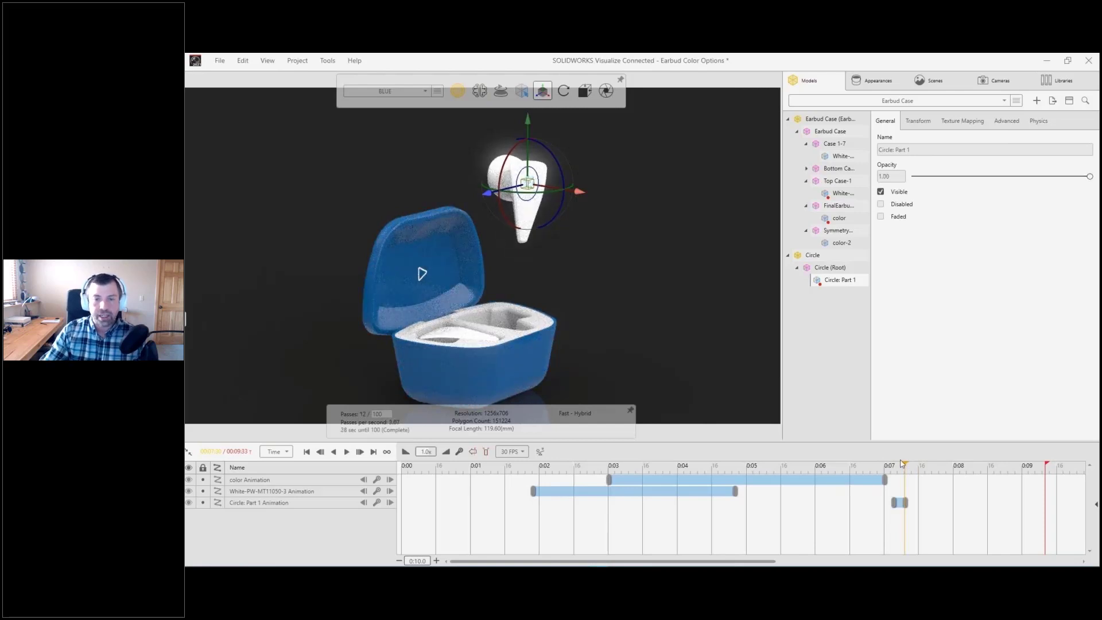
Step: Return the timeline to the start, select all six keyframes and increase their motion ease in and out
left_click_drag(905, 465, 294, 496)
left_click(448, 512)
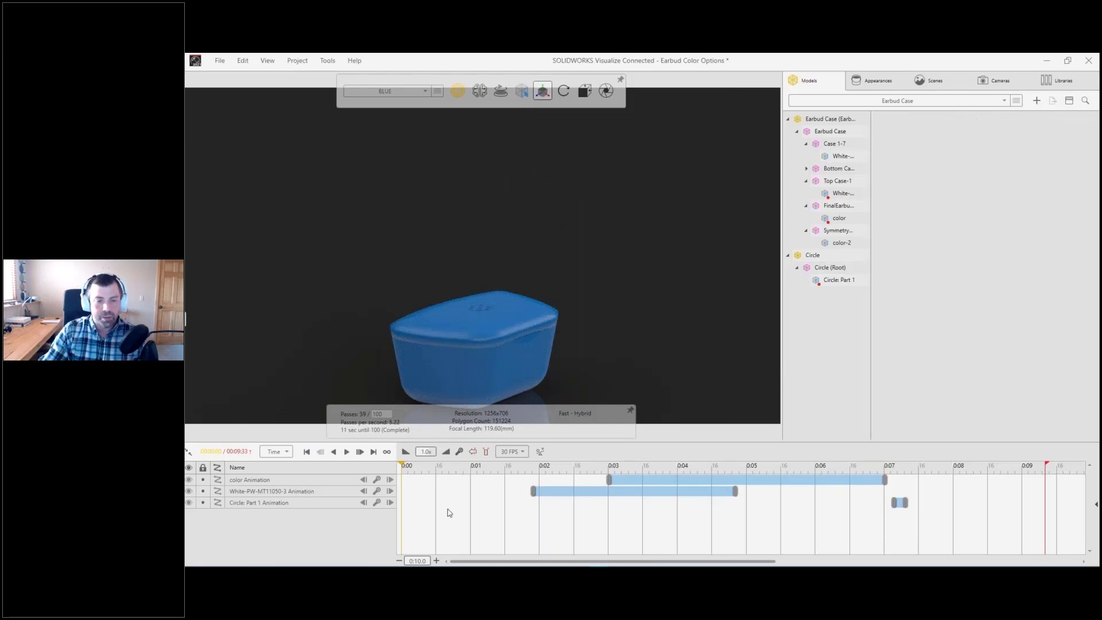
left_click_drag(448, 512, 970, 345)
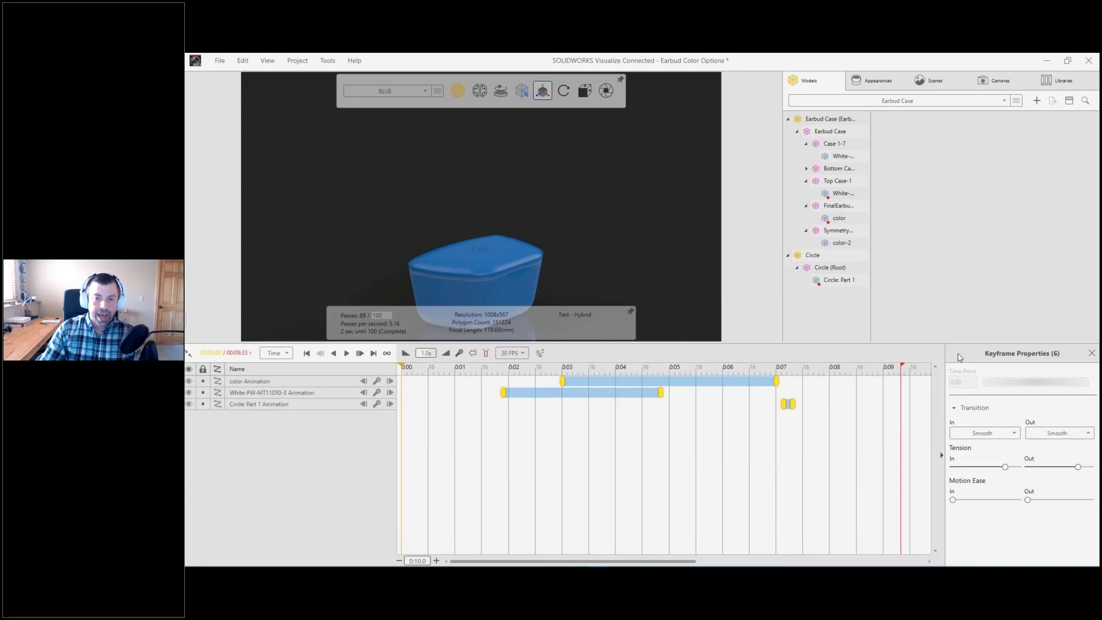
left_click(1005, 500)
left_click(1075, 499)
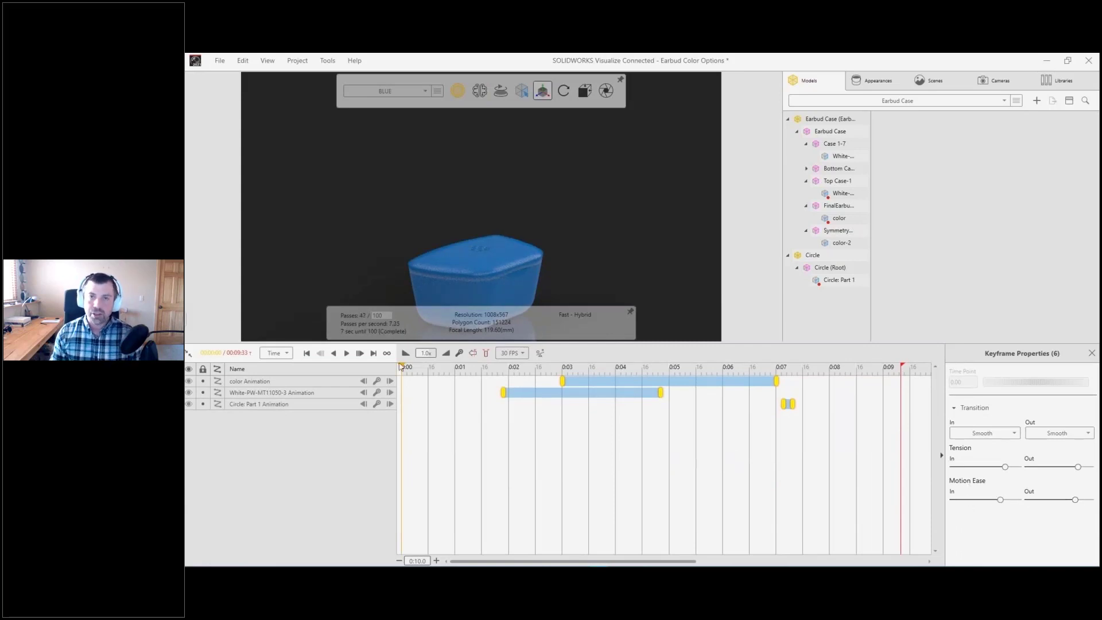
Step: At the timeline's start, frame the active camera close and low on the closed case, set its twist to -22.50 and add a camera keyframe
left_click_drag(401, 366, 258, 370)
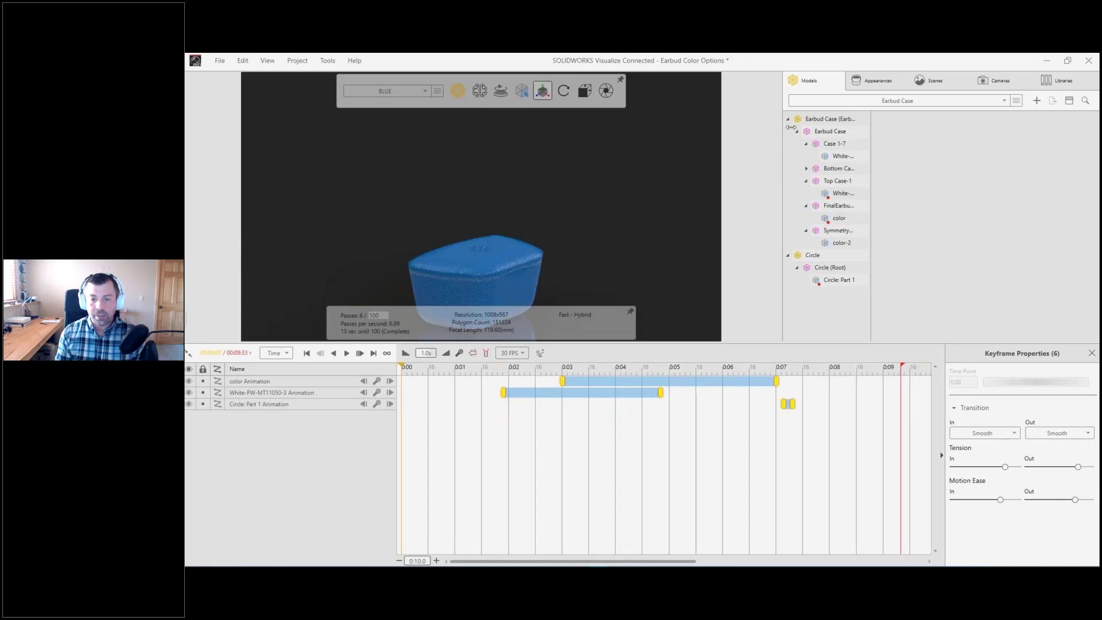
left_click(991, 82)
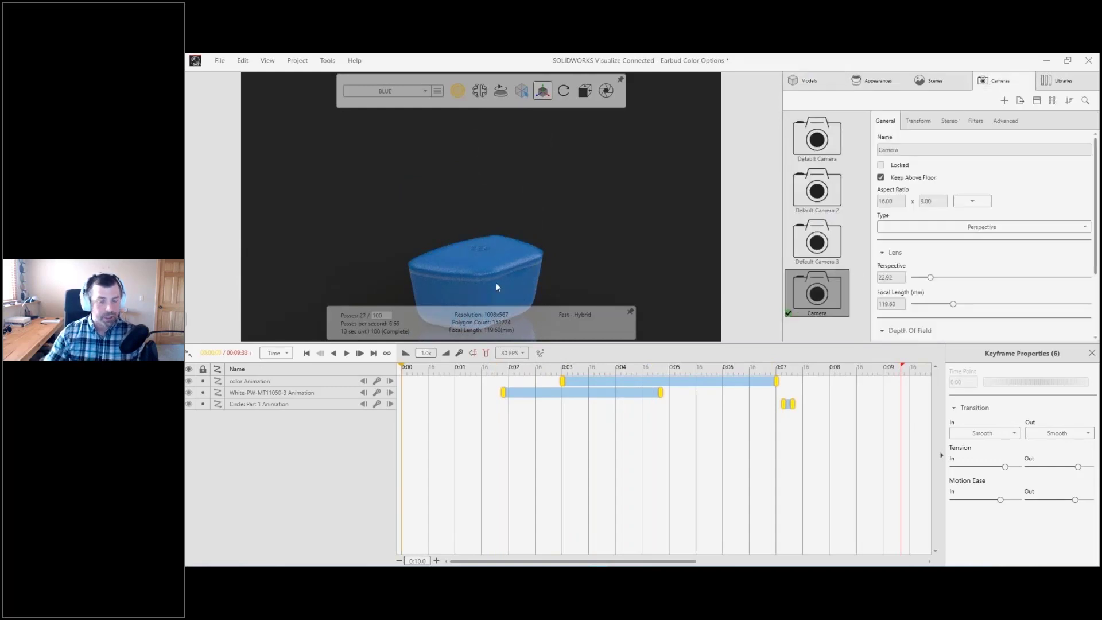
left_click_drag(494, 284, 560, 214)
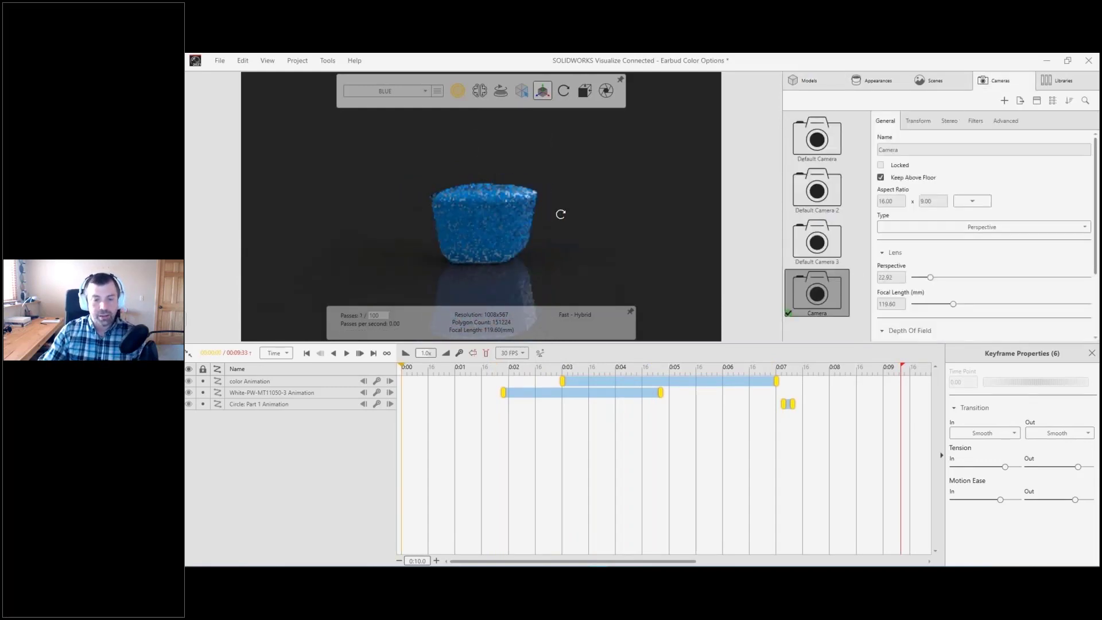
scroll(507, 232, "up", 4)
middle_click_drag(560, 214, 531, 227)
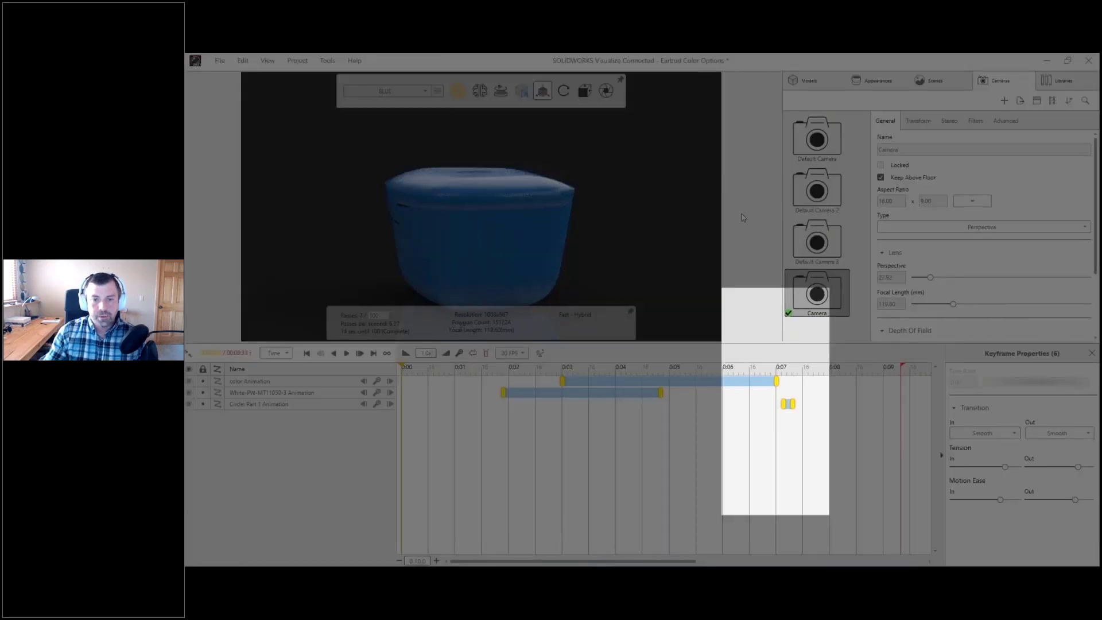
left_click(918, 120)
left_click_drag(1002, 227, 992, 227)
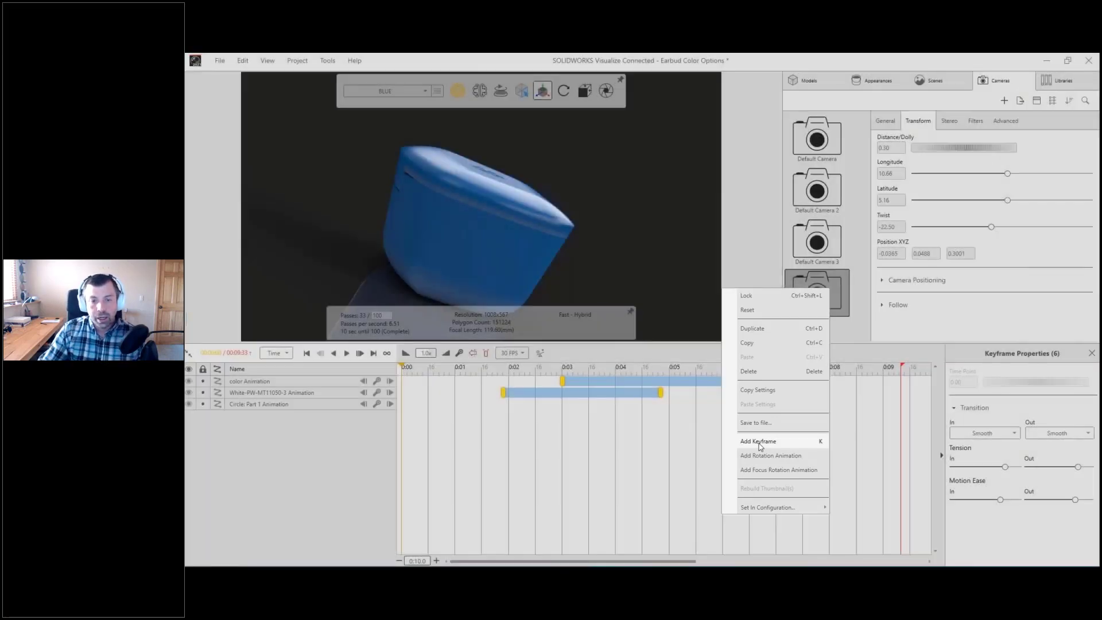
left_click(759, 442)
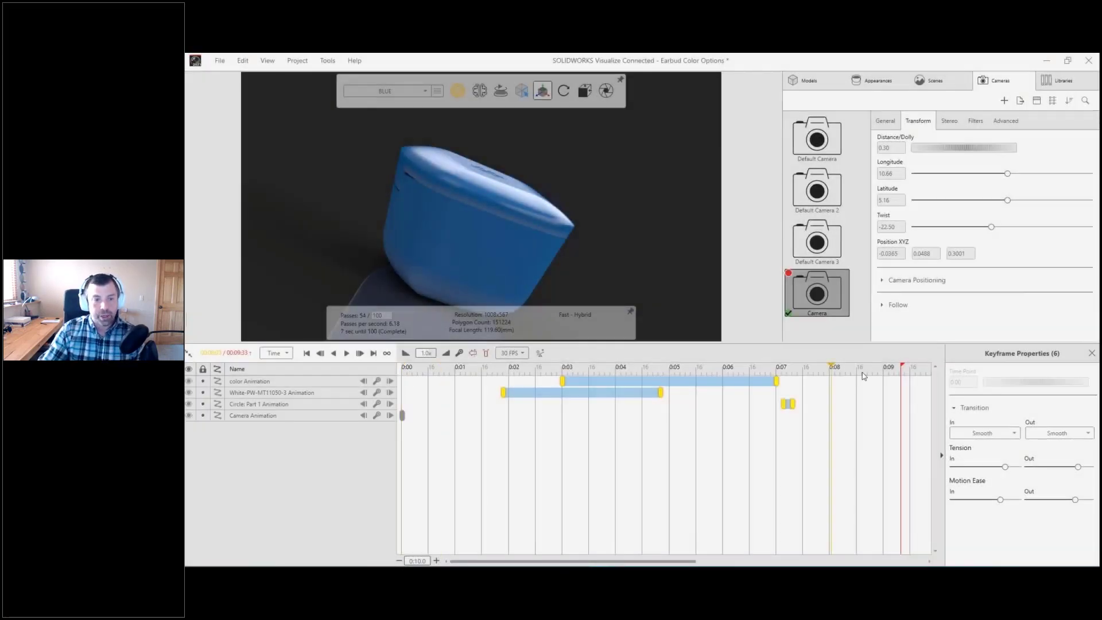
Step: At the end of the timeline, set the camera twist to 0 and frame the open case from above at a distance of about 0.50
left_click(891, 226)
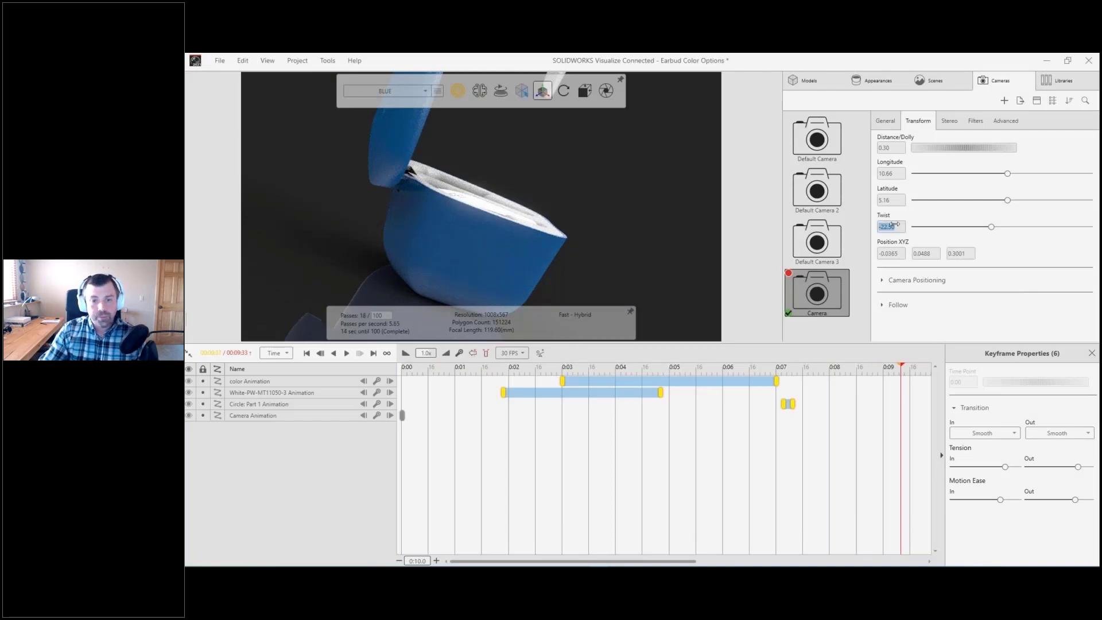
type("0")
key("Return")
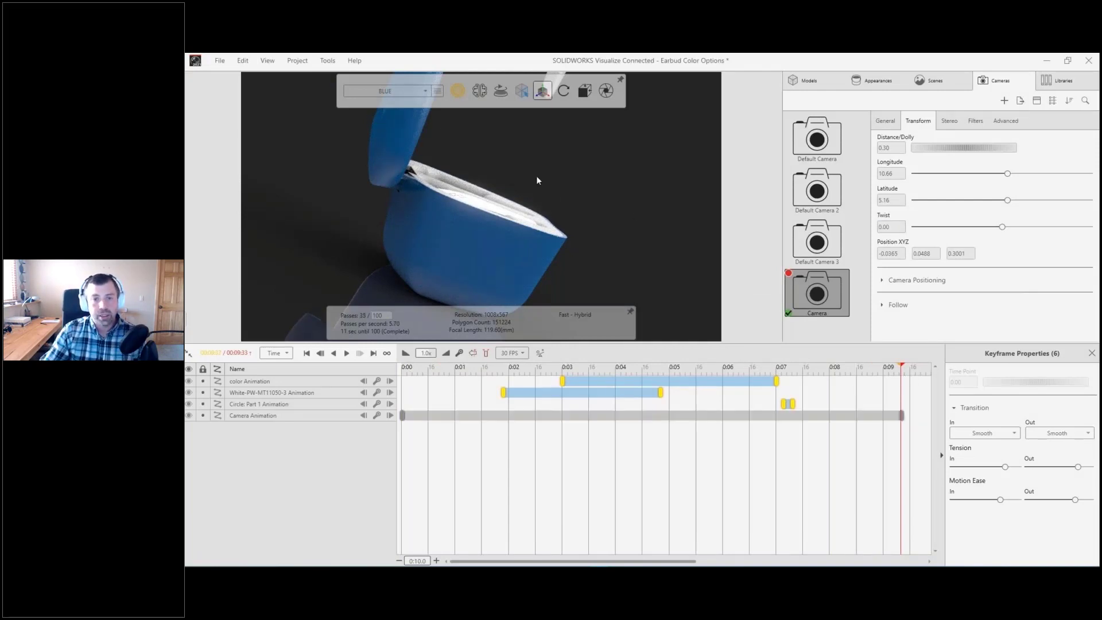
middle_click_drag(536, 175, 356, 258)
scroll(525, 150, "down", 5)
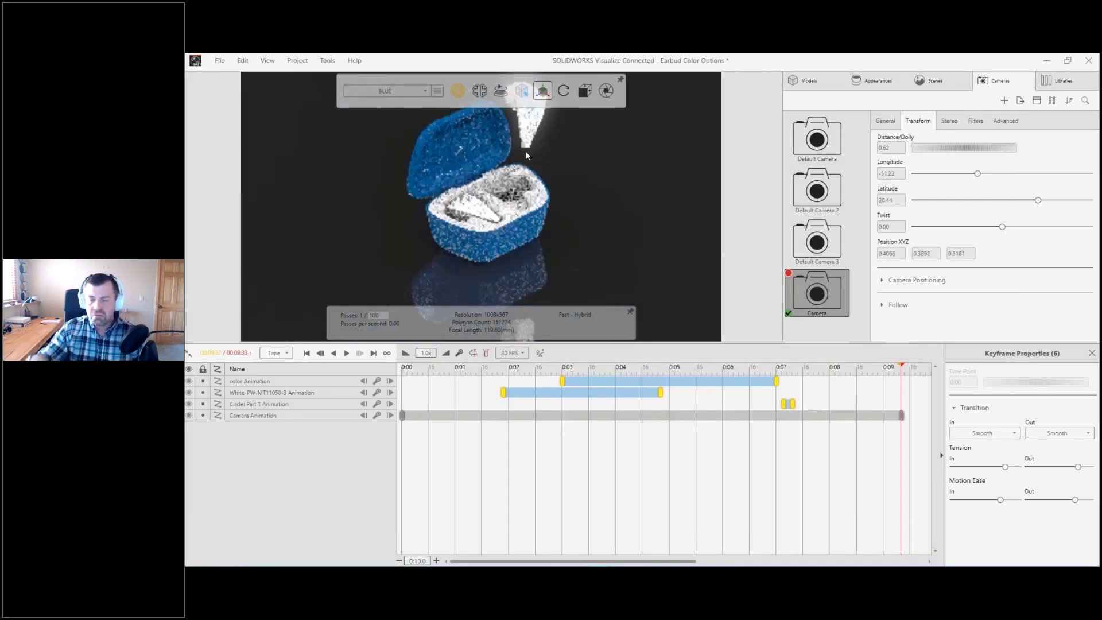
middle_click_drag(525, 151, 532, 195, "ctrl")
scroll(532, 195, "up", 1)
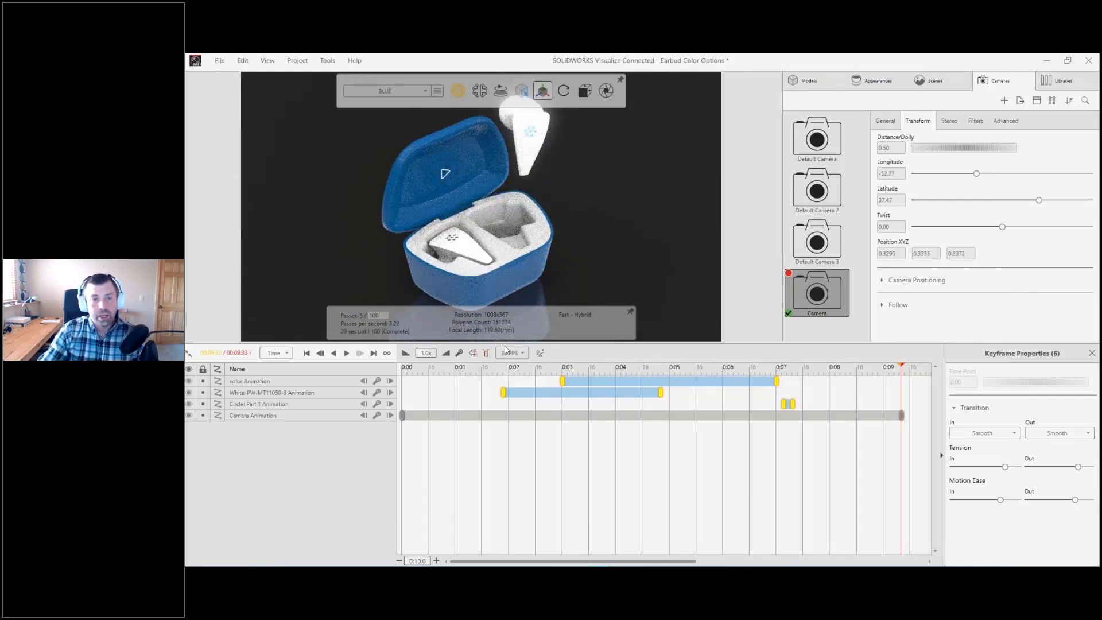
left_click_drag(408, 369, 909, 381)
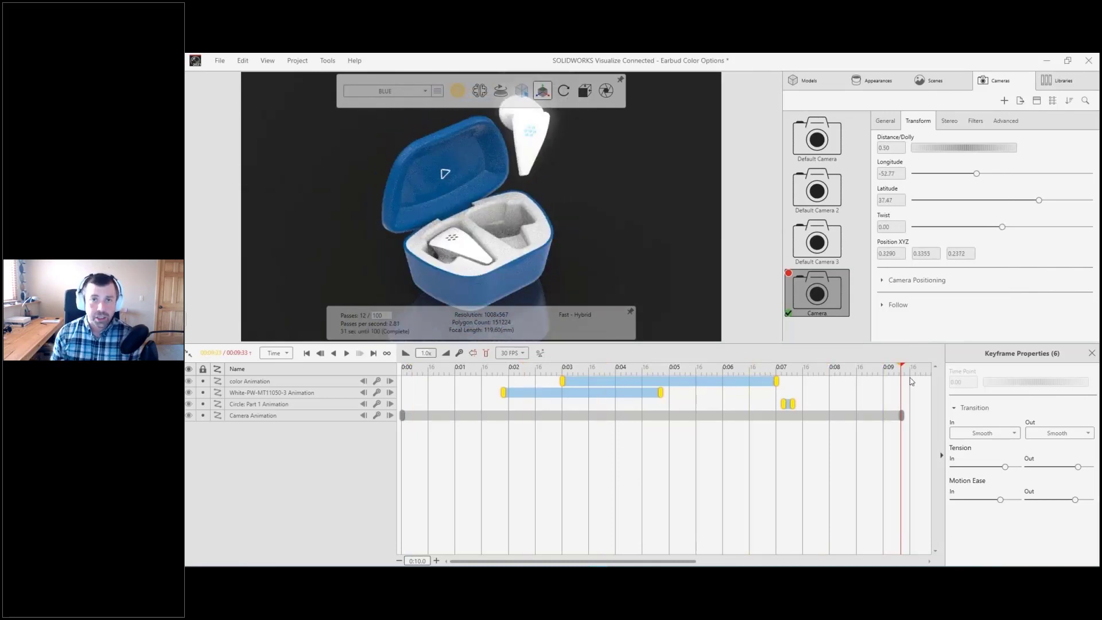
Step: Open the animation output settings, review the render options and send the animation render to the queue
left_click(607, 92)
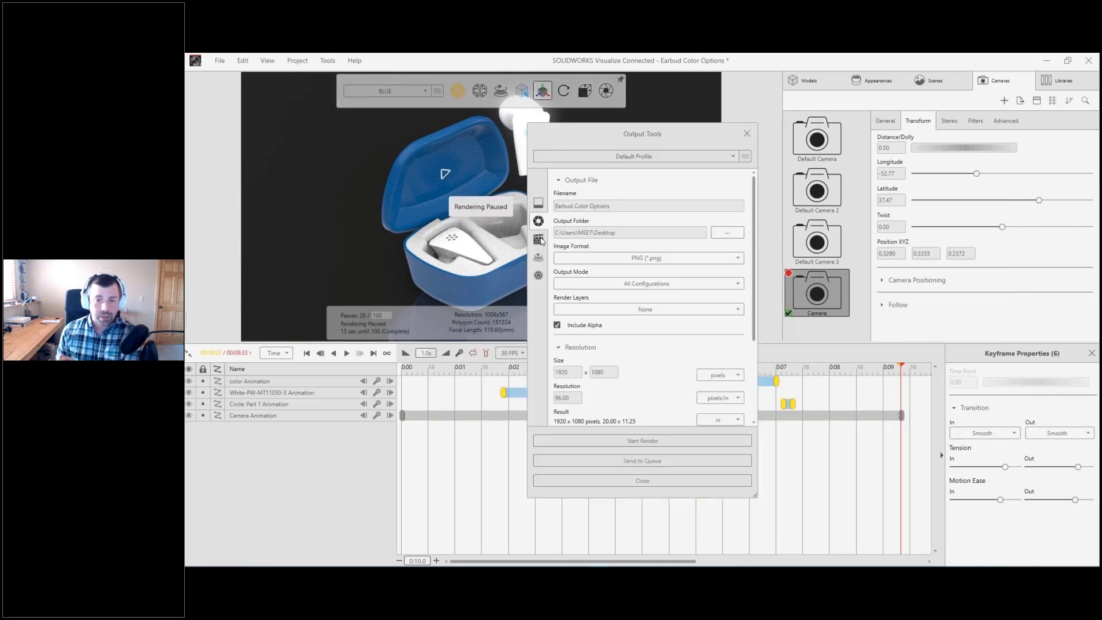
left_click(539, 240)
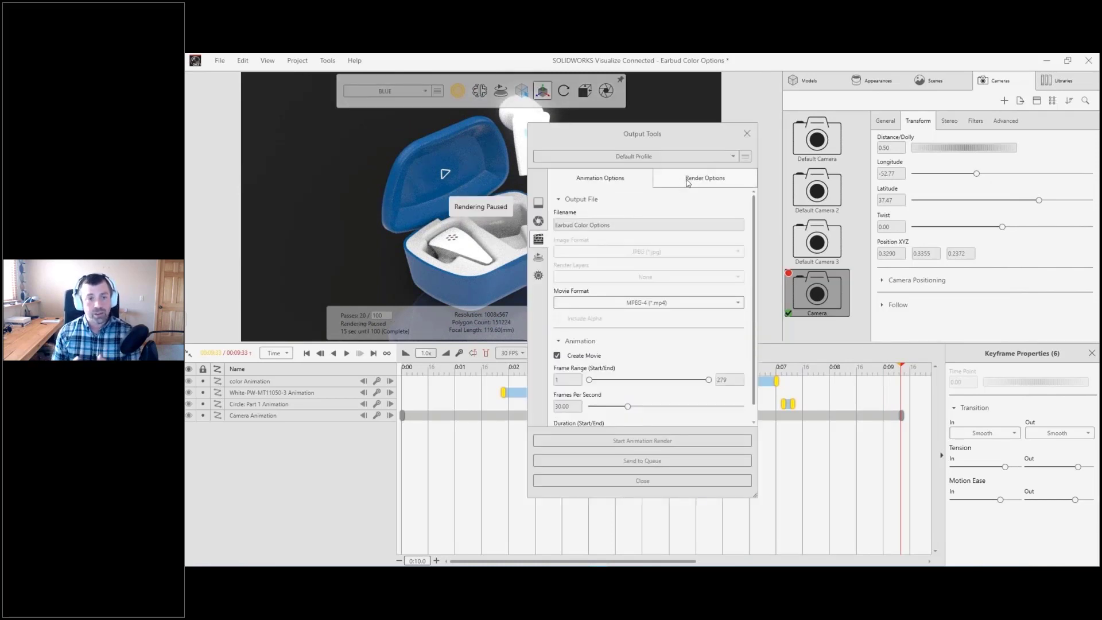
left_click(704, 178)
left_click_drag(753, 198, 756, 308)
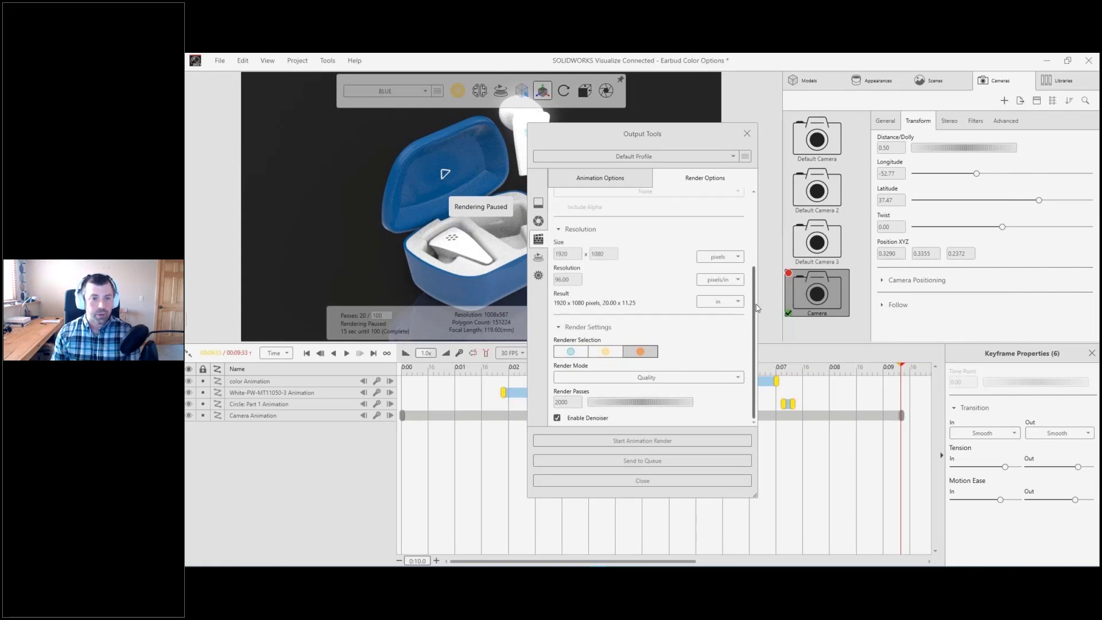
left_click(643, 461)
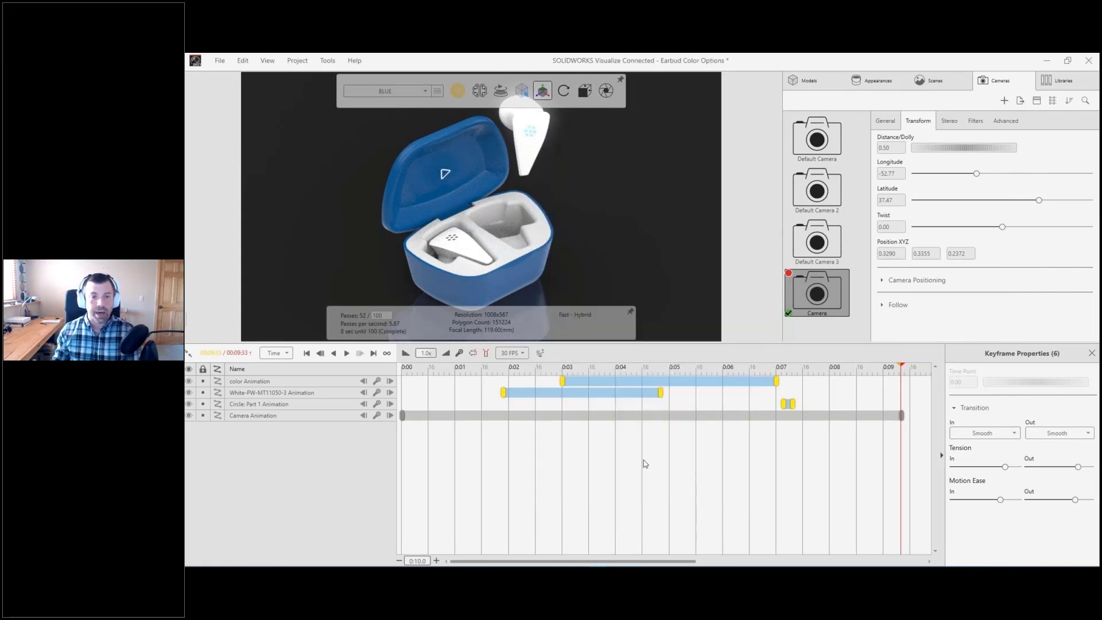
Step: Save Earbud Color Options to 3DEXPERIENCE as a new revision with the revision comment "Animation Created"
left_click(186, 321)
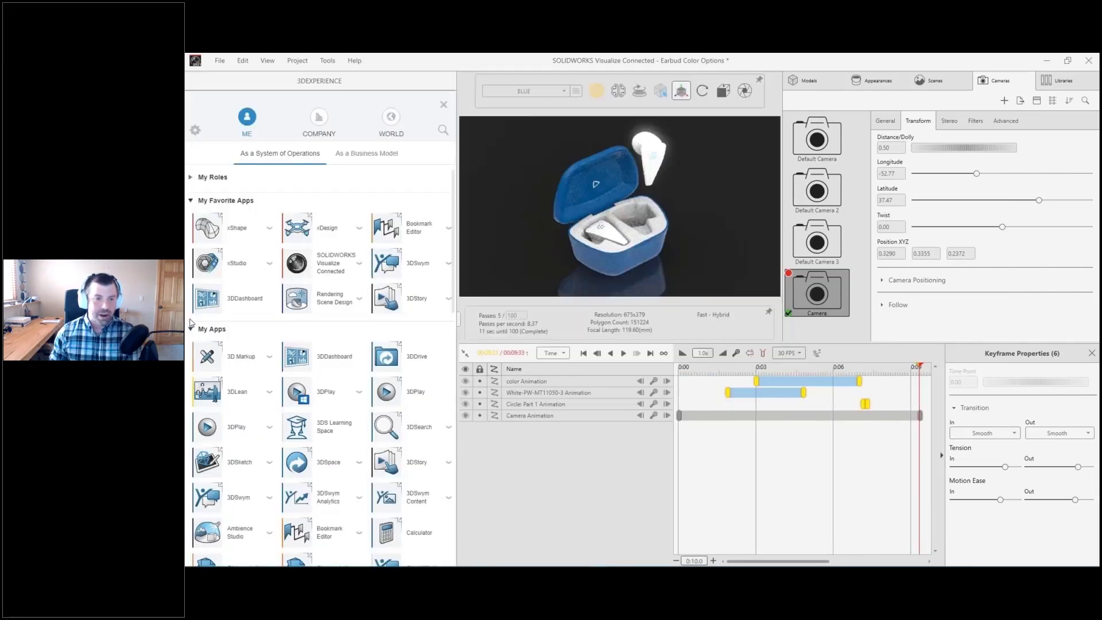
left_click(444, 105)
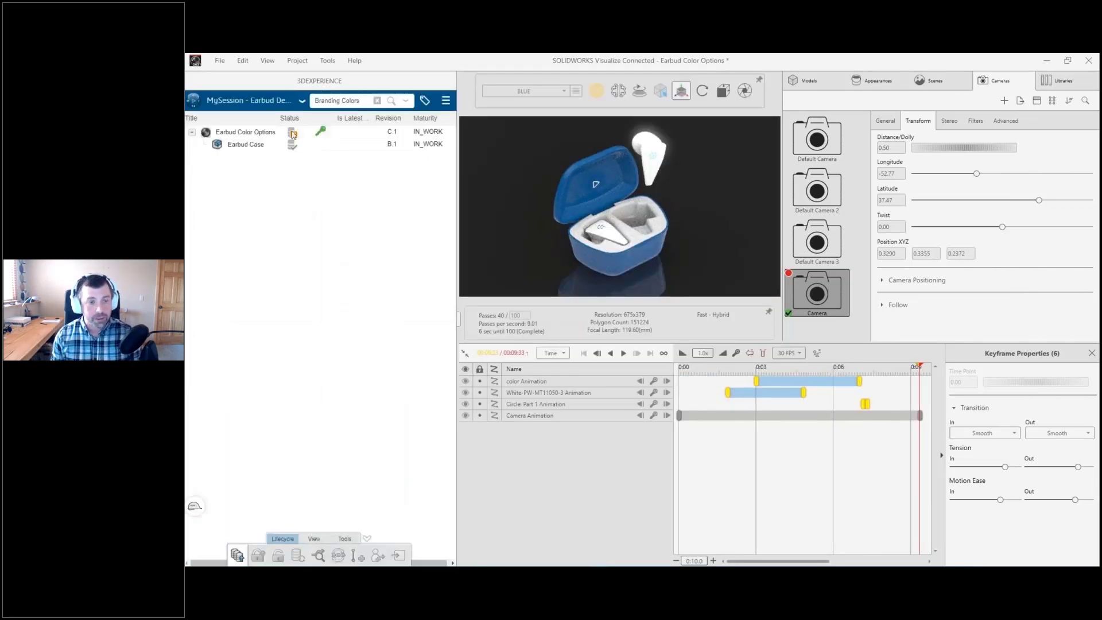
right_click(293, 135)
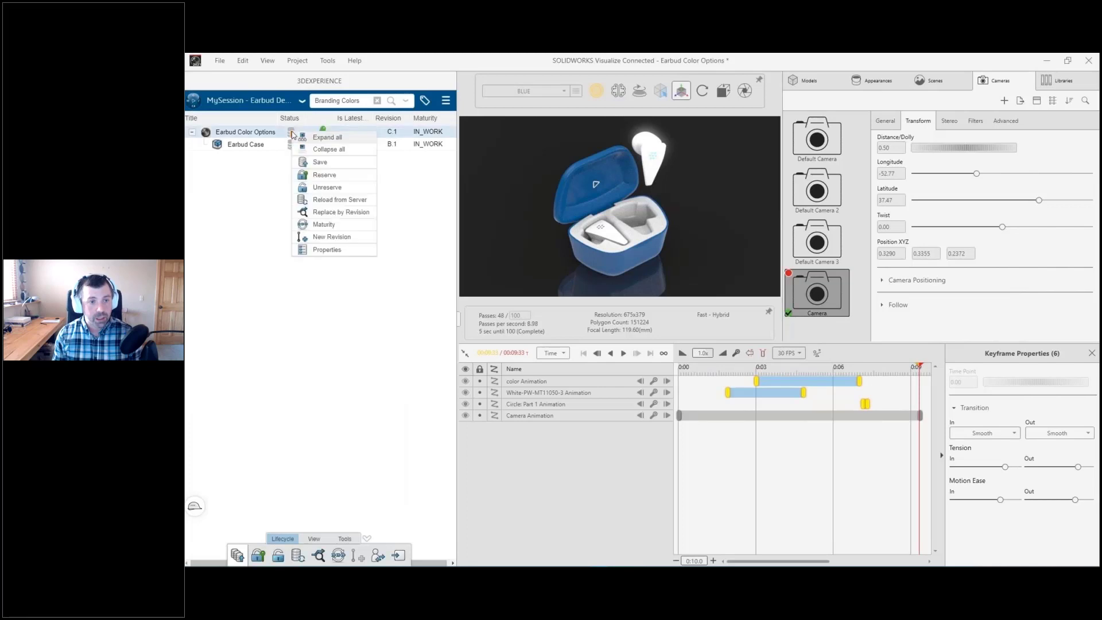
left_click(321, 163)
left_click(533, 337)
left_click(565, 362)
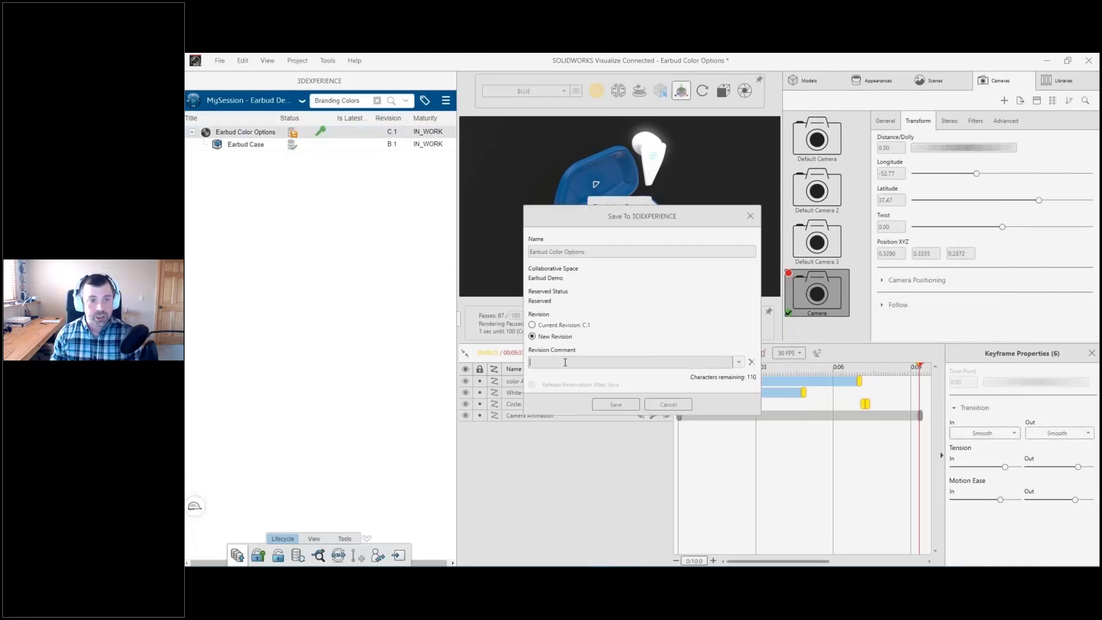
type("Animation Complete")
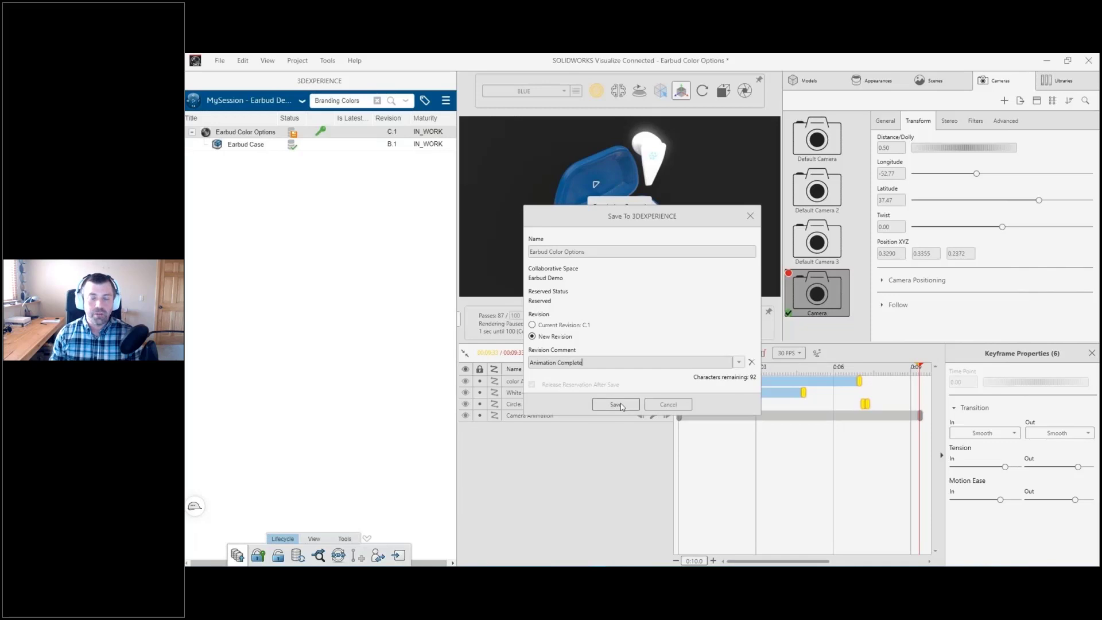
left_click(617, 404)
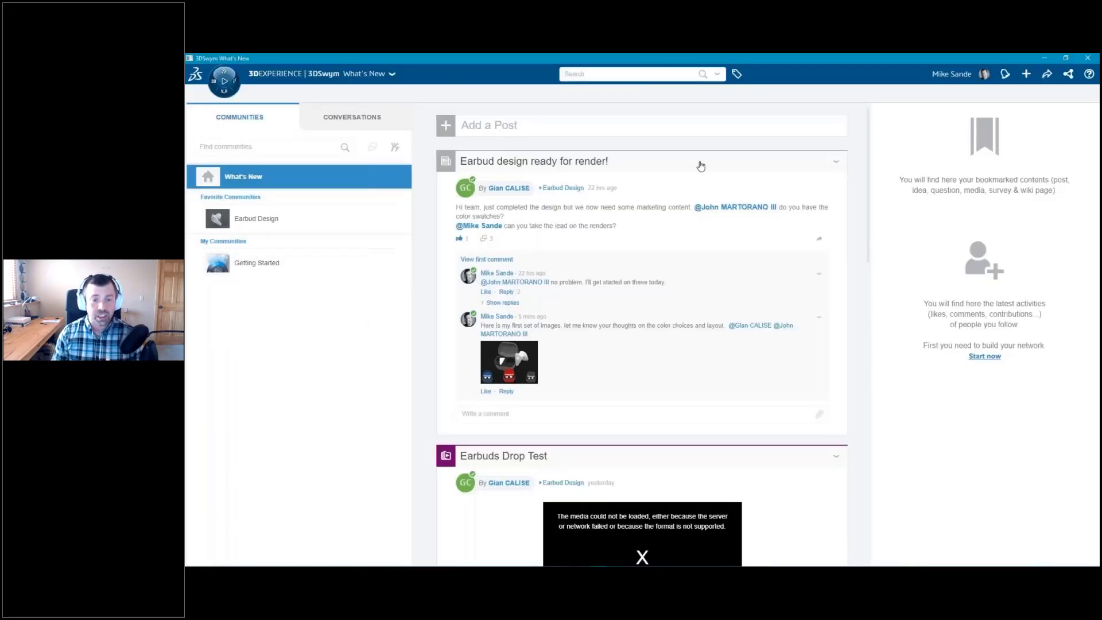
Step: In the 3DSwym community, open the "Earbud design ready for render!" post and write the comment "Animation is ready!"
left_click(701, 166)
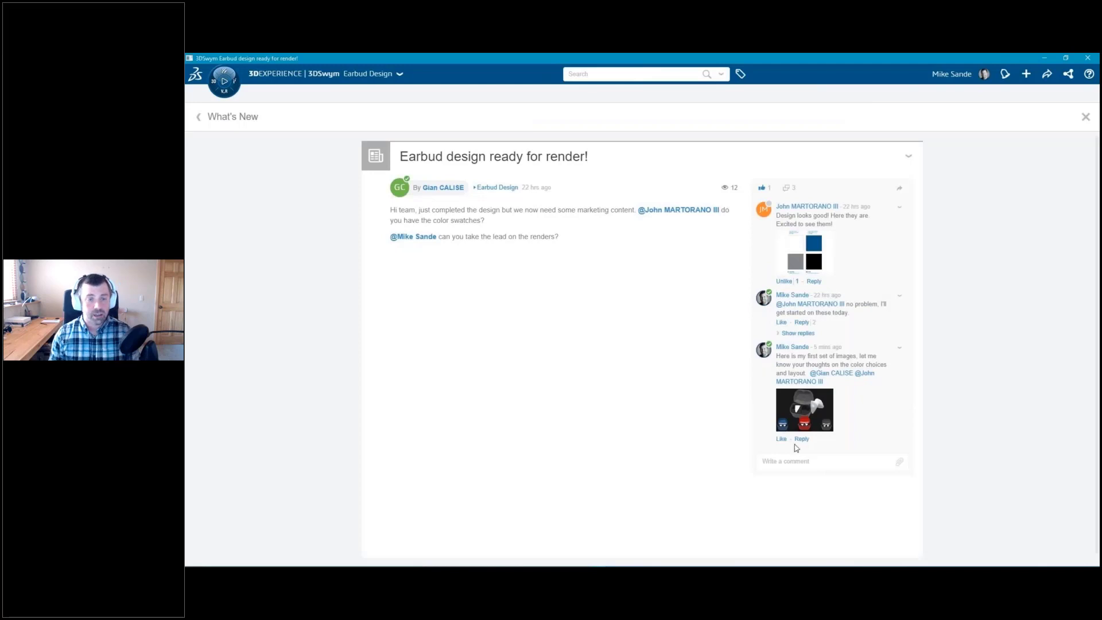
left_click(795, 461)
type("Animation")
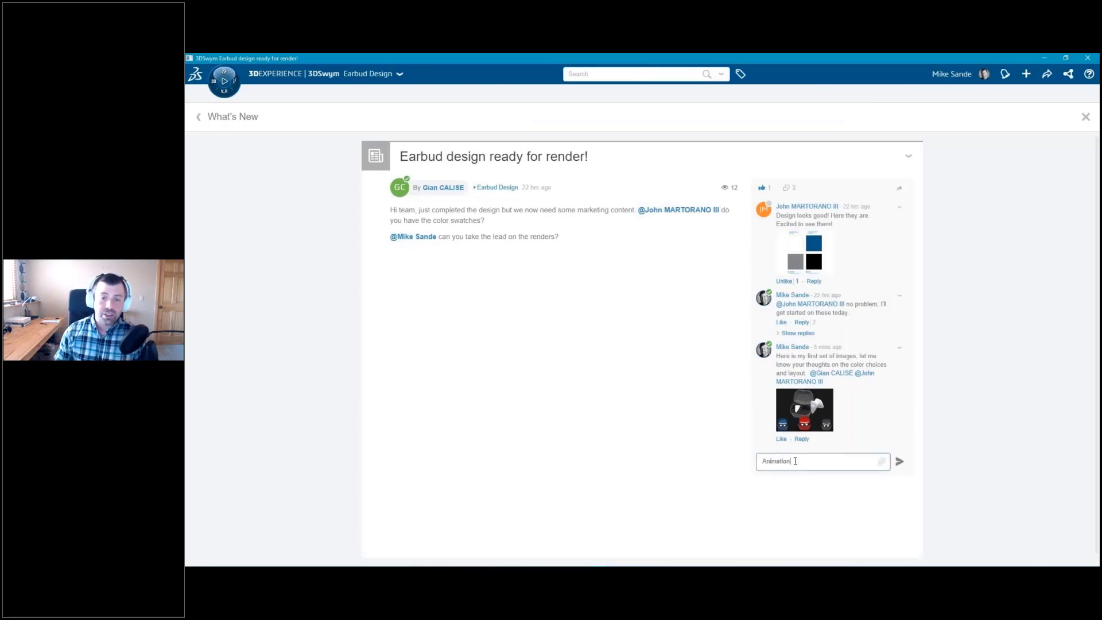
type(" is ready!")
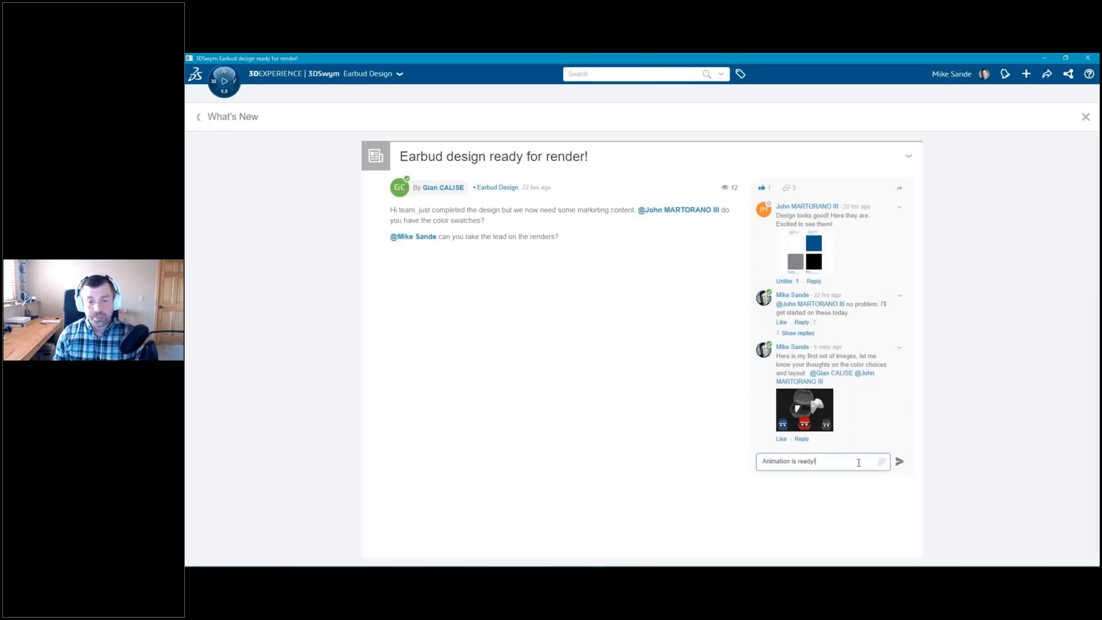
Step: Attach the "Earbuds from Case Animation" video from the Earbud Design media to the comment and post it
left_click(881, 462)
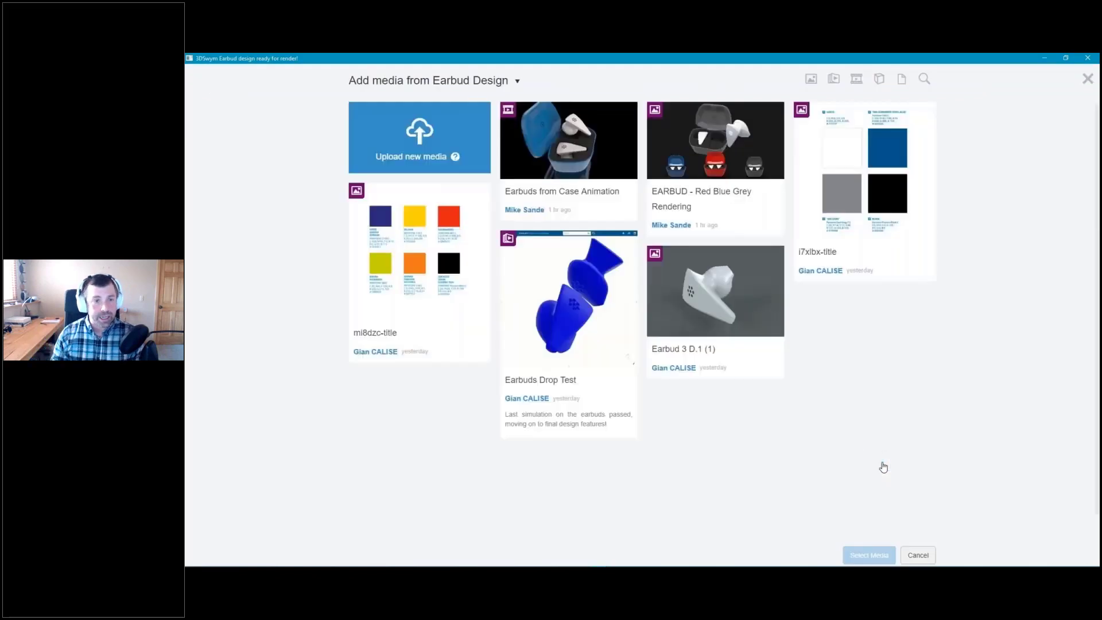
left_click(594, 173)
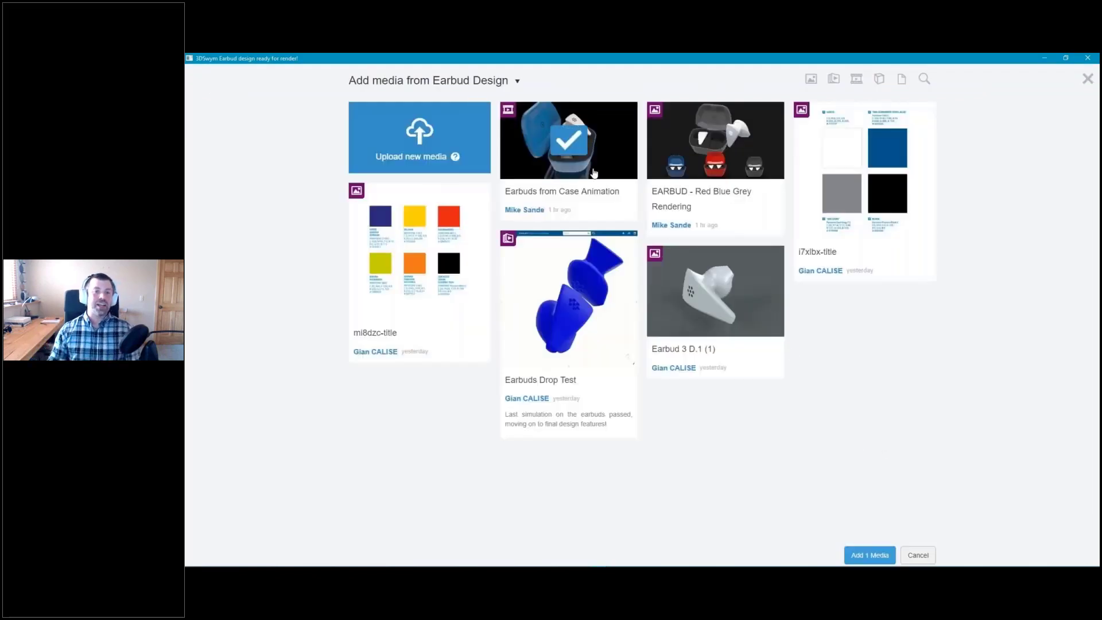
left_click(880, 557)
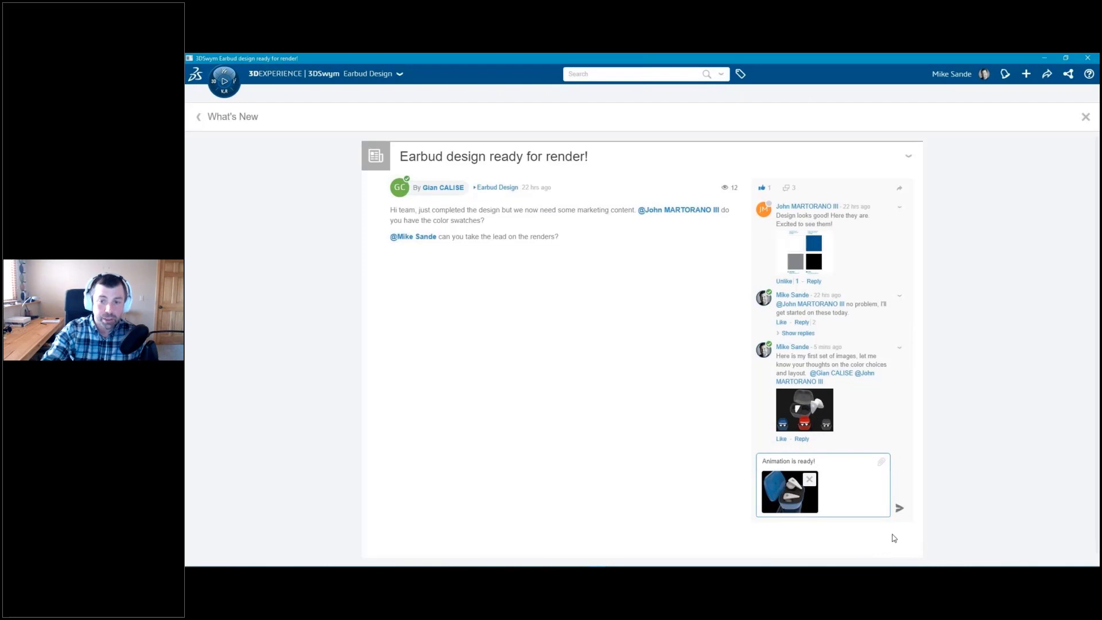
left_click(898, 510)
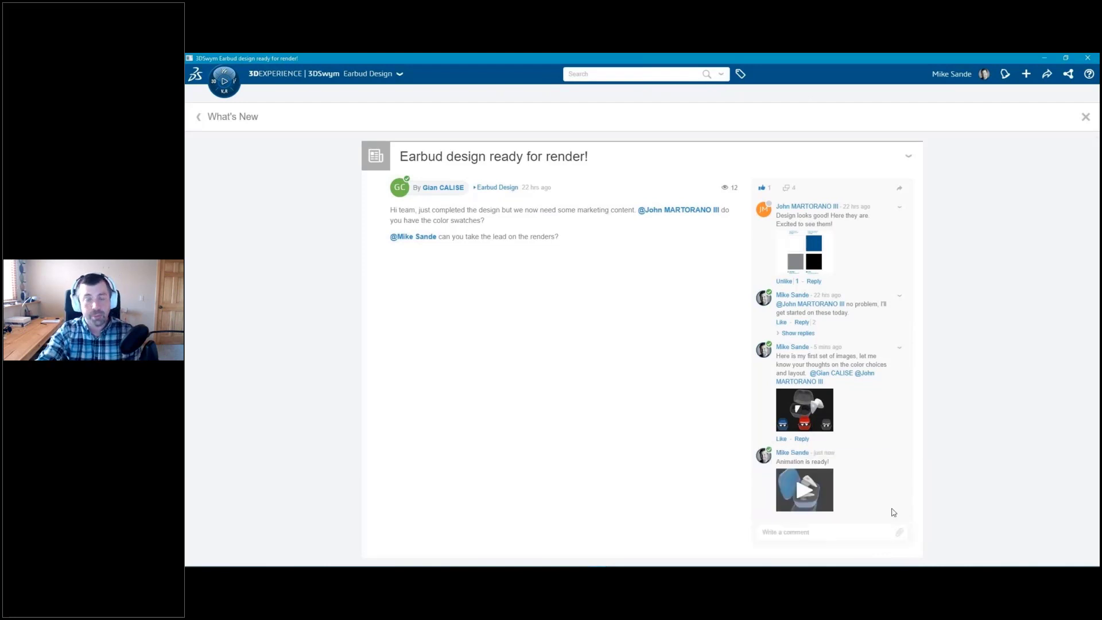